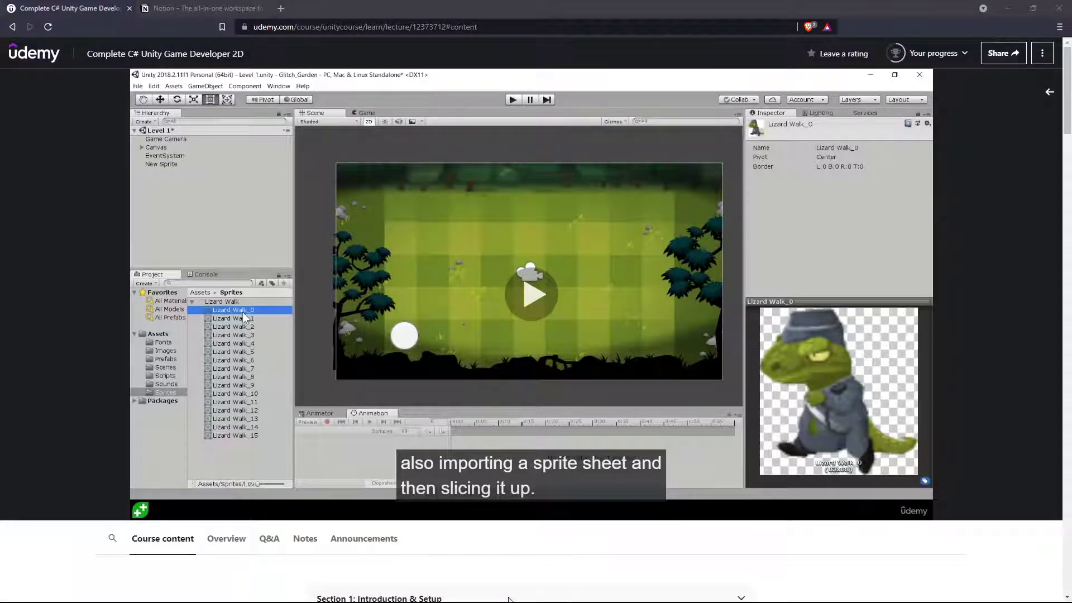
Step: Start the Intro To Animation lecture and restart it from 0:00
left_click(474, 358)
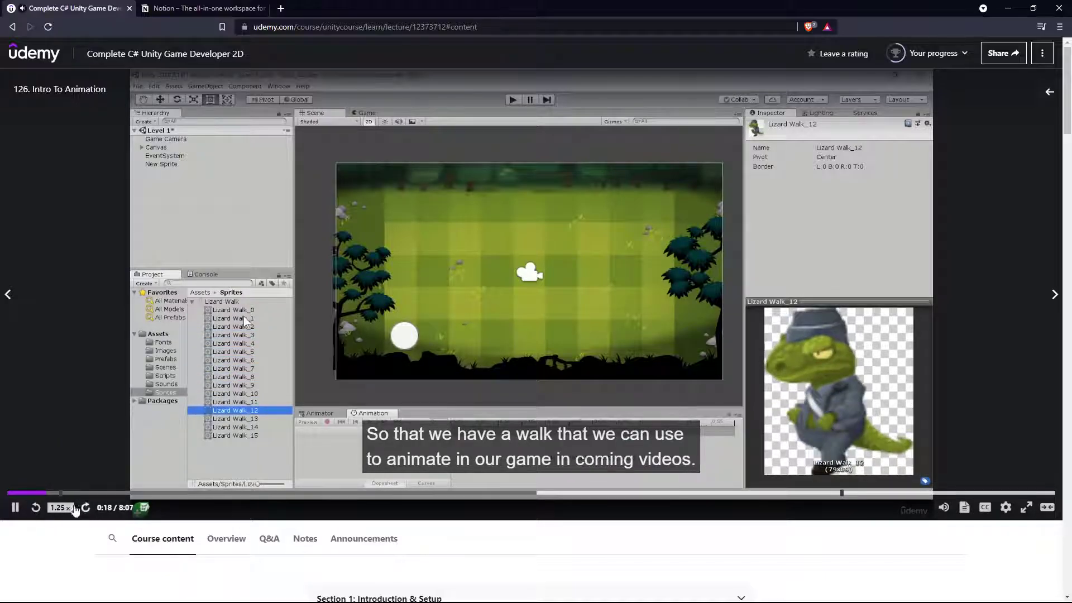
left_click(8, 492)
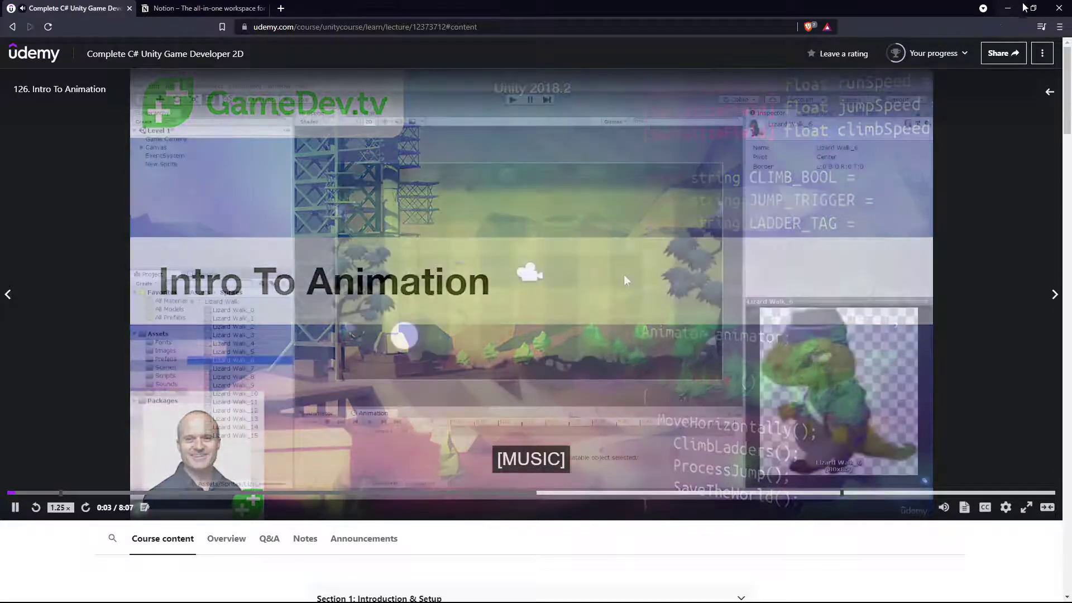
key("super+Down")
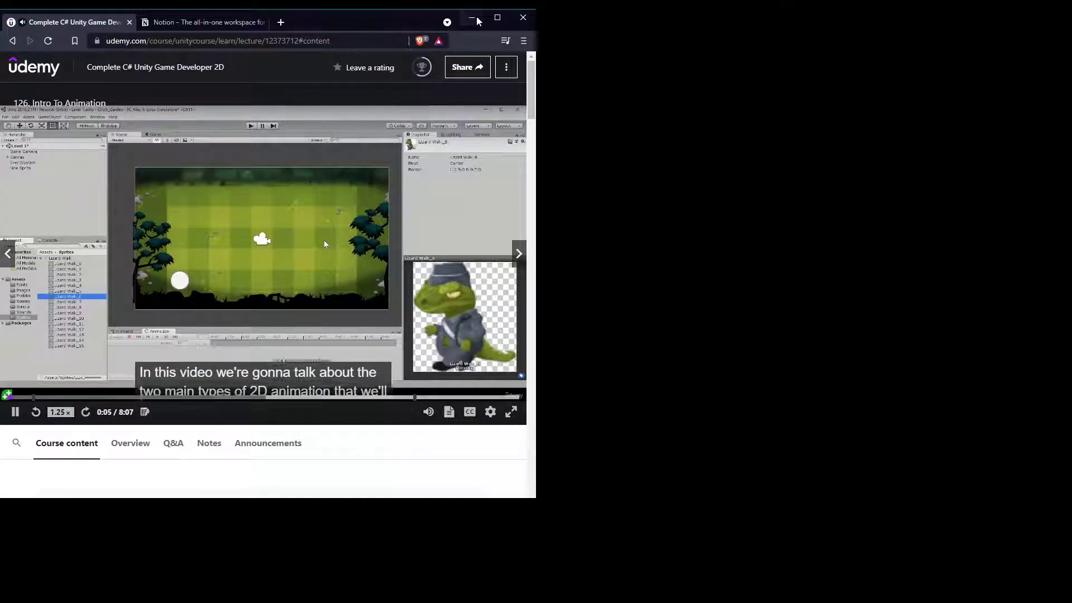
key("super+Up")
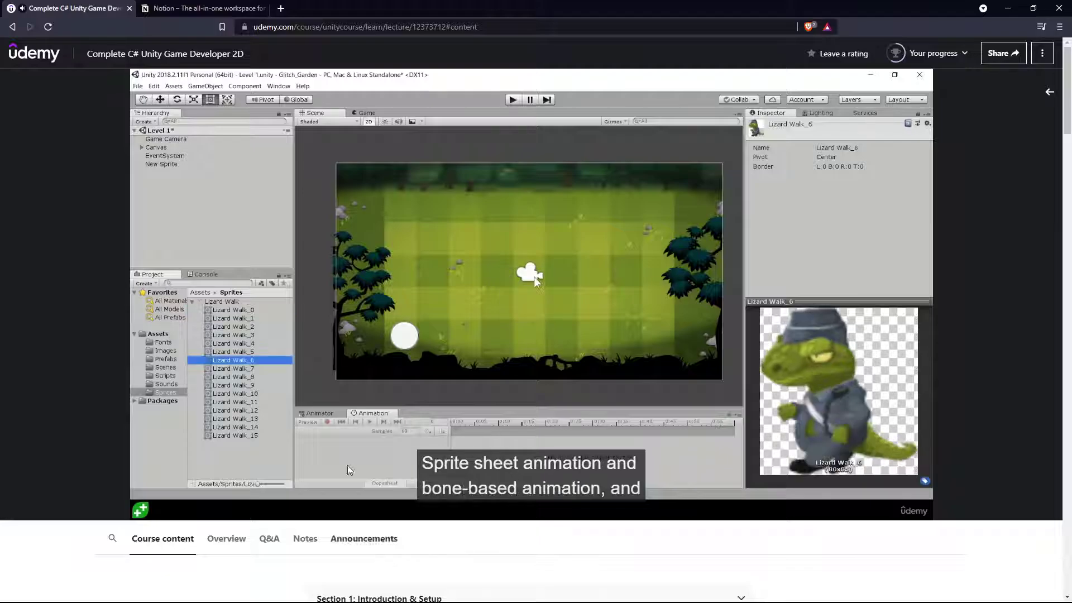
Step: Set playback to 1x, pause on the 2D Animation slide, then go to the Glitch Garden notes
left_click(57, 508)
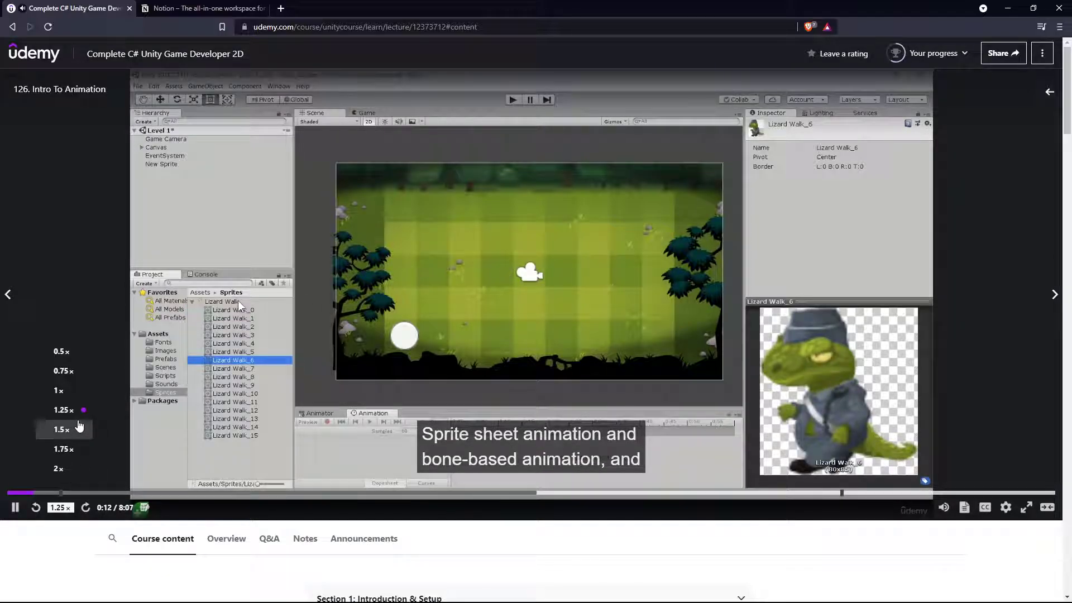
left_click(61, 387)
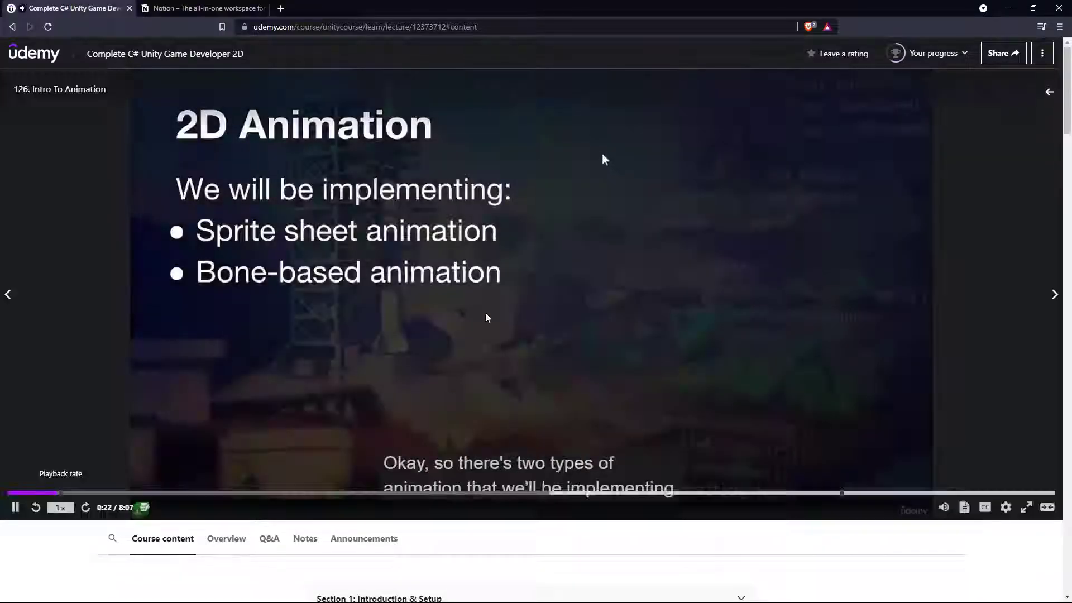
left_click(505, 298)
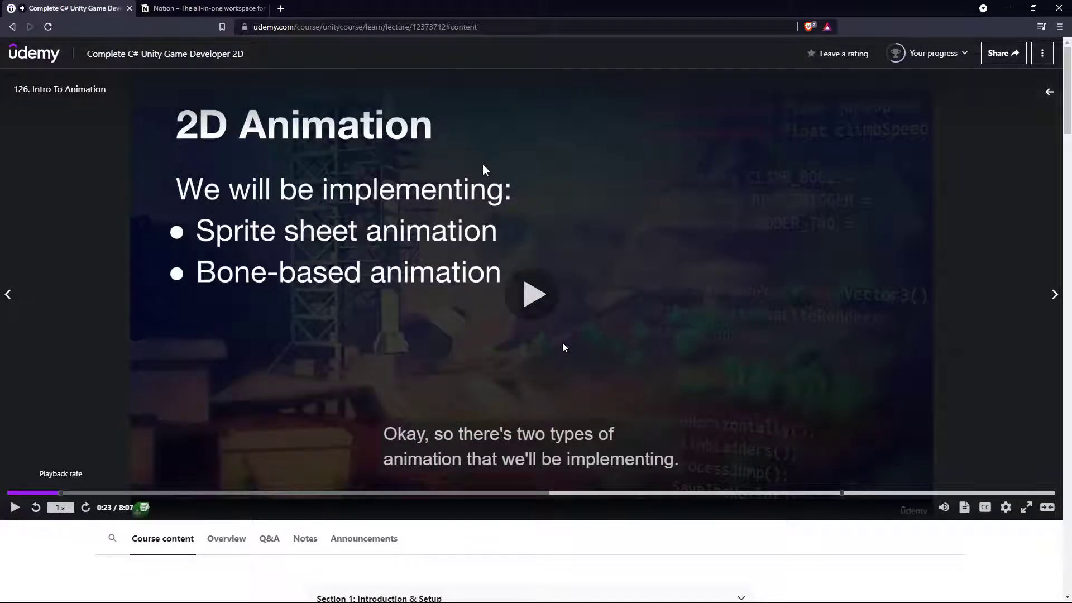
left_click(222, 8)
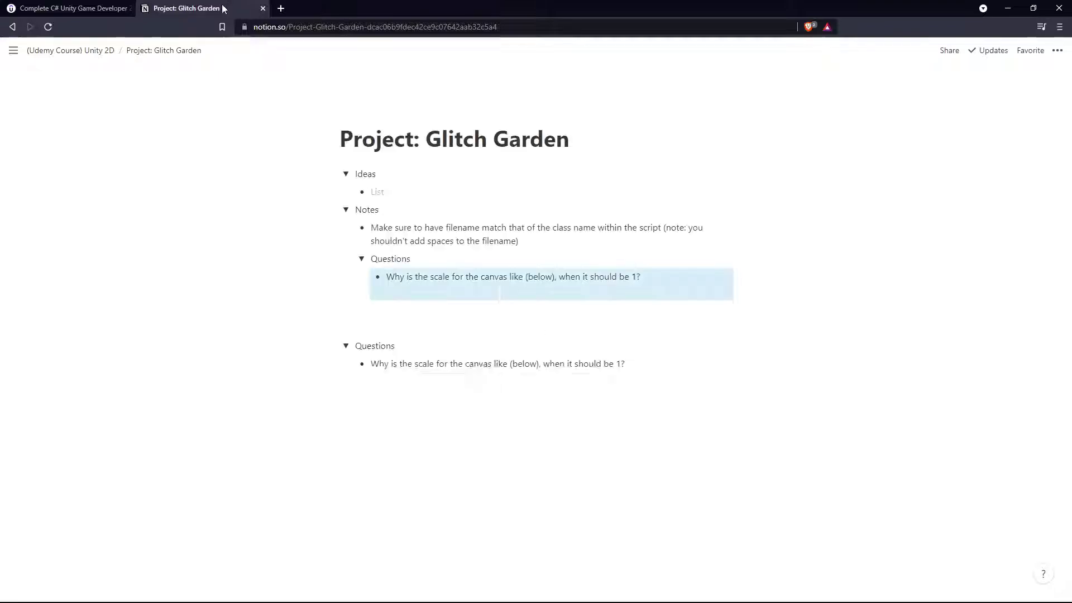
Step: Reopen the accidentally closed Project: Glitch Garden notes tab
key("ctrl+w")
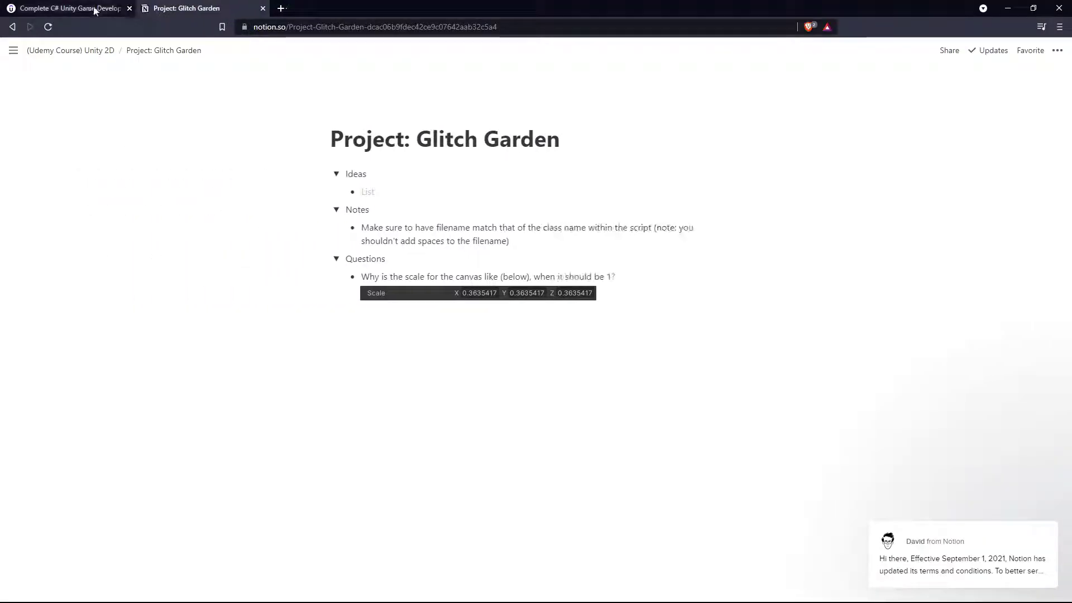
left_click(93, 10)
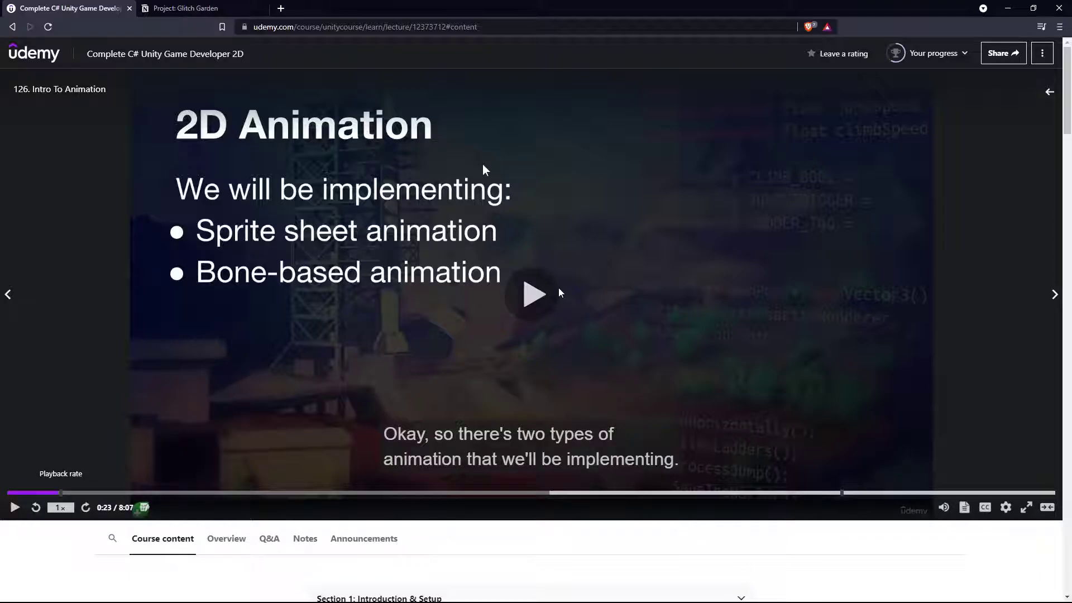
key("ctrl+Tab")
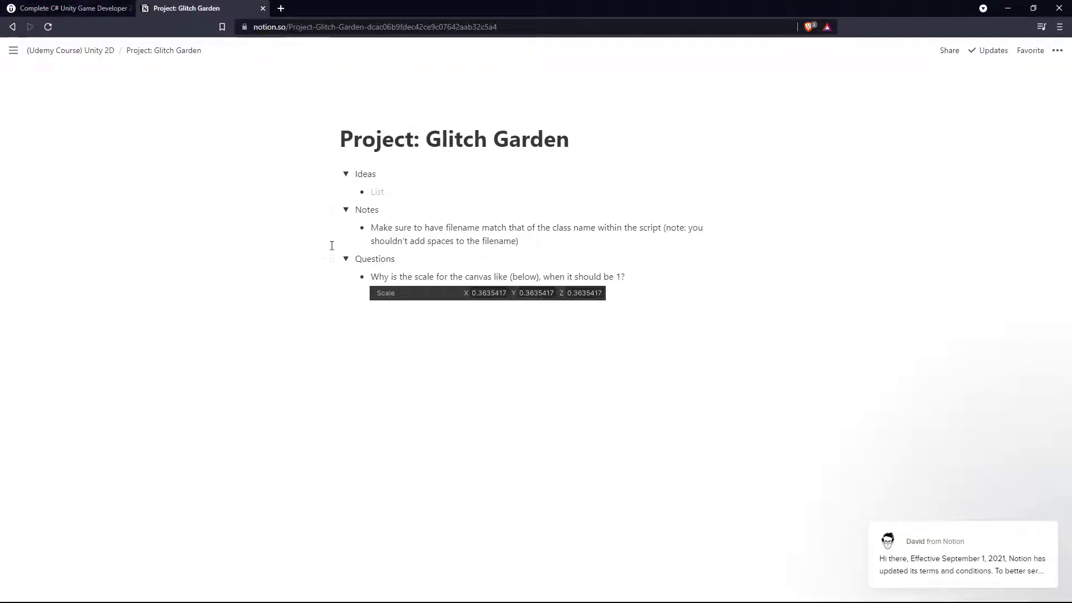
Step: Add a '2D Animation' toggle with an empty bullet under Notes, then return to Udemy
key("Return")
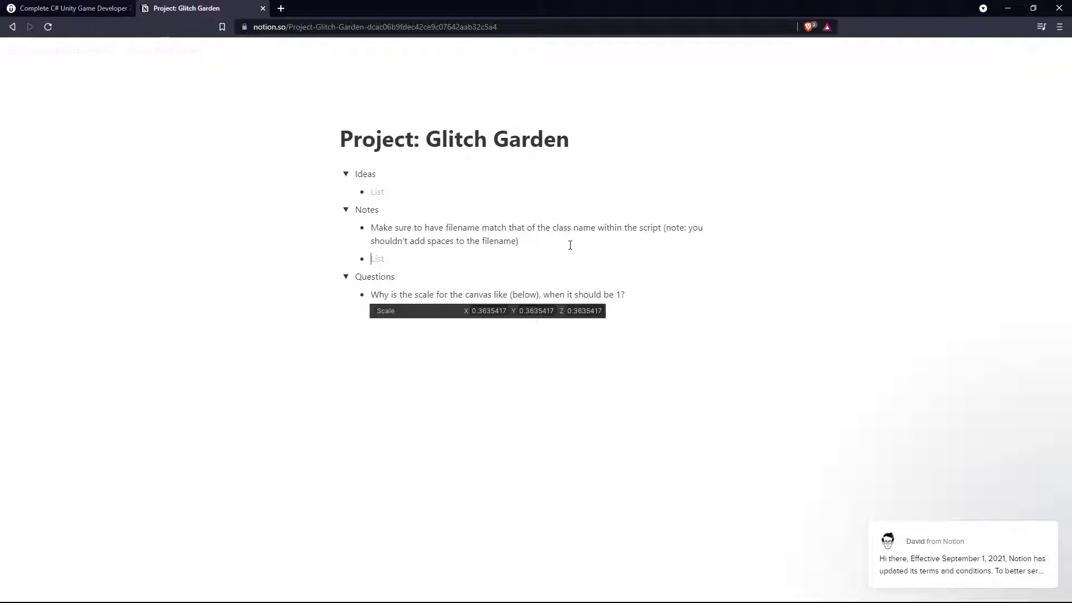
type("> ")
type("2D A")
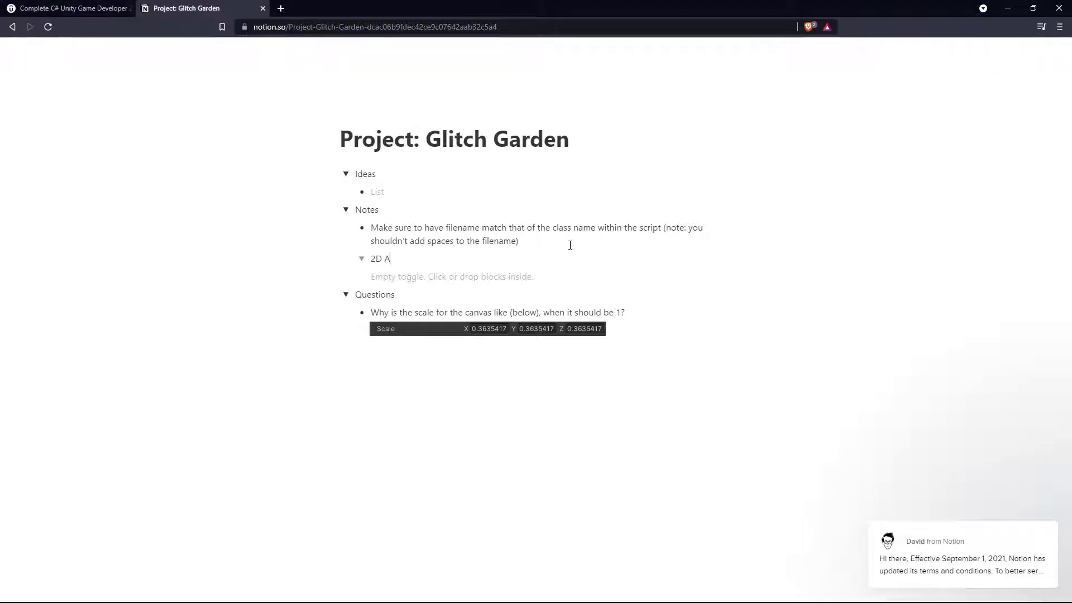
type("nimation")
key("Return")
type("-")
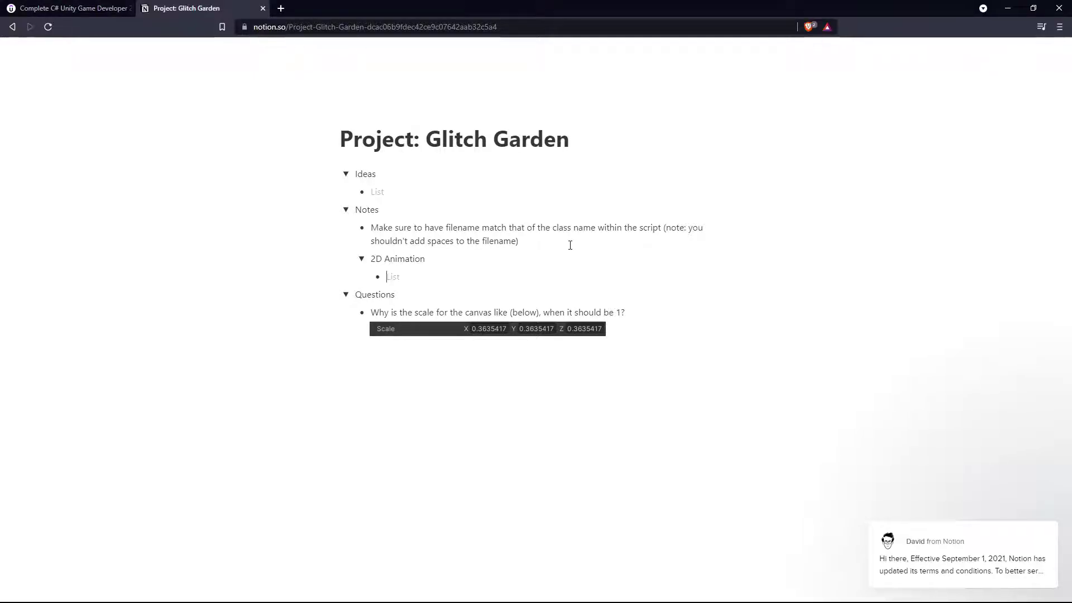
key("ctrl+Tab")
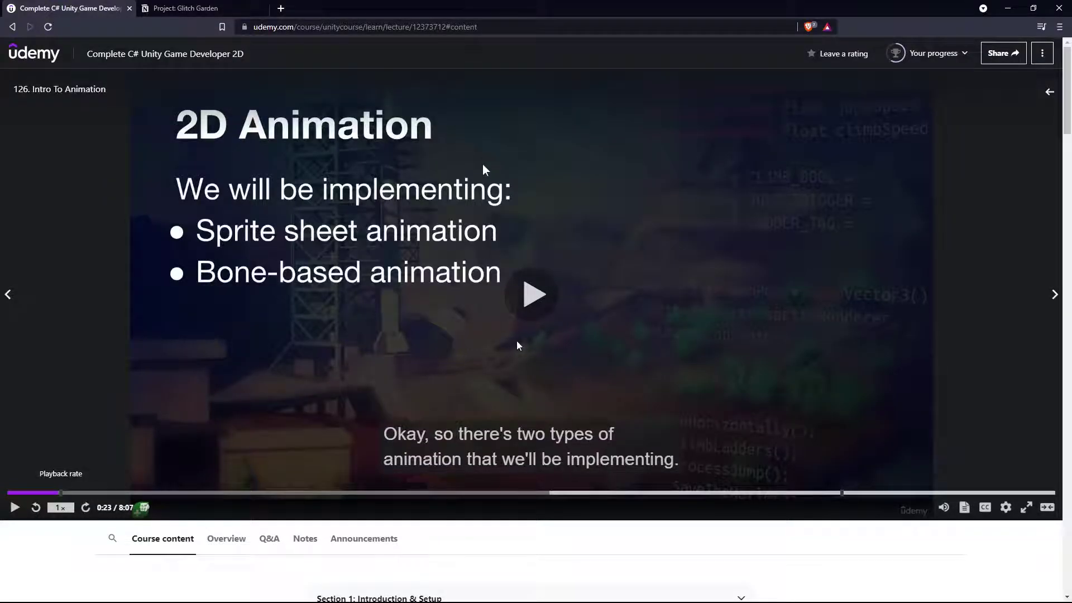
Step: Download Glitch Garden Assets 2.0.zip from lecture 126's resources and open the archive
scroll(663, 512, "down", 10)
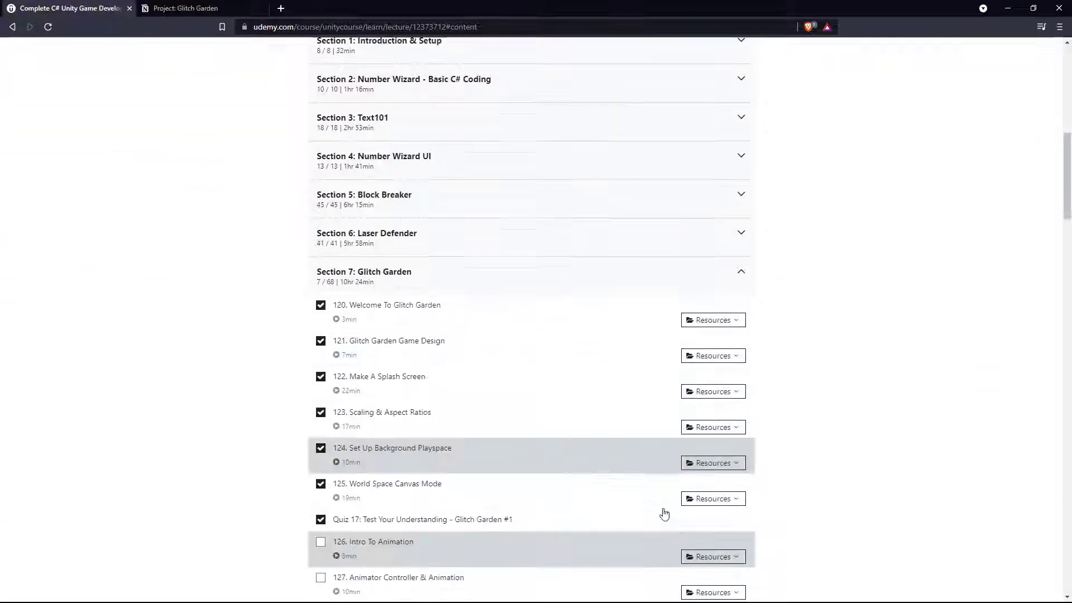
scroll(692, 500, "down", 2)
left_click(694, 445)
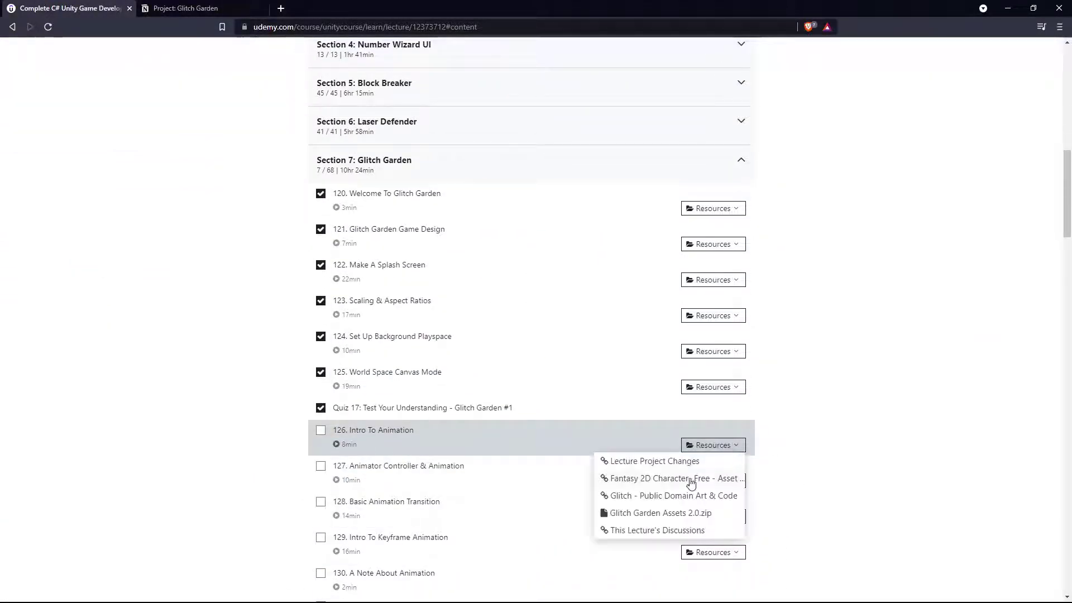
left_click(661, 515)
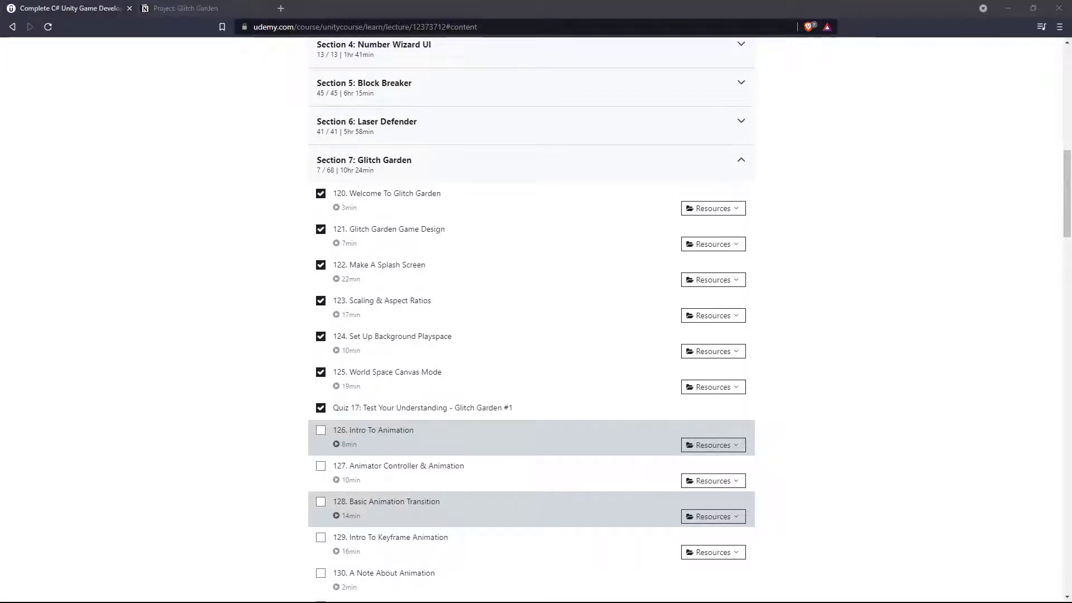
scroll(567, 211, "up", 12)
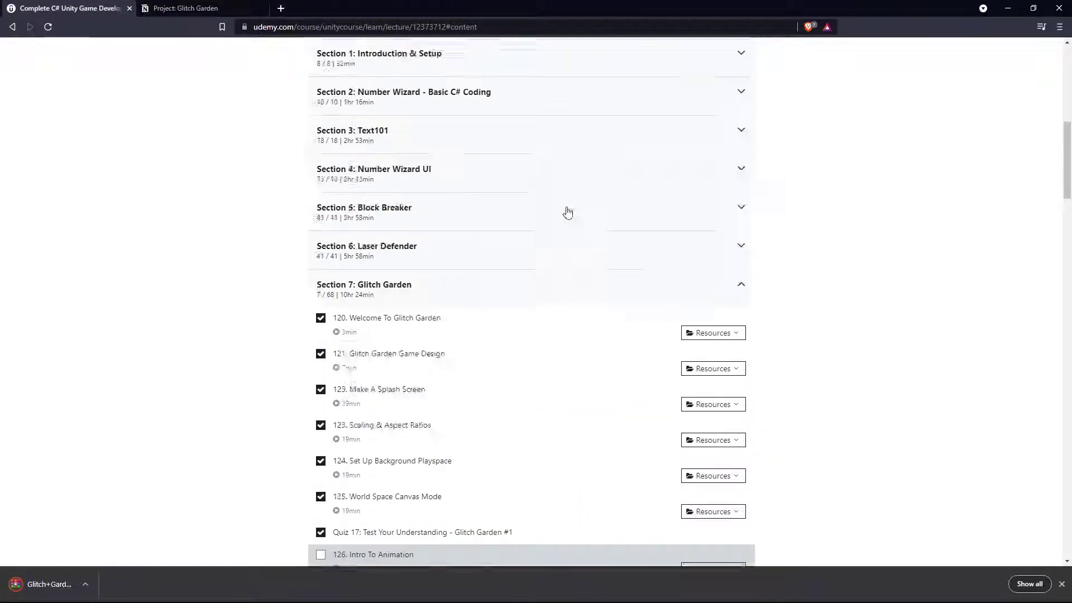
left_click(93, 587)
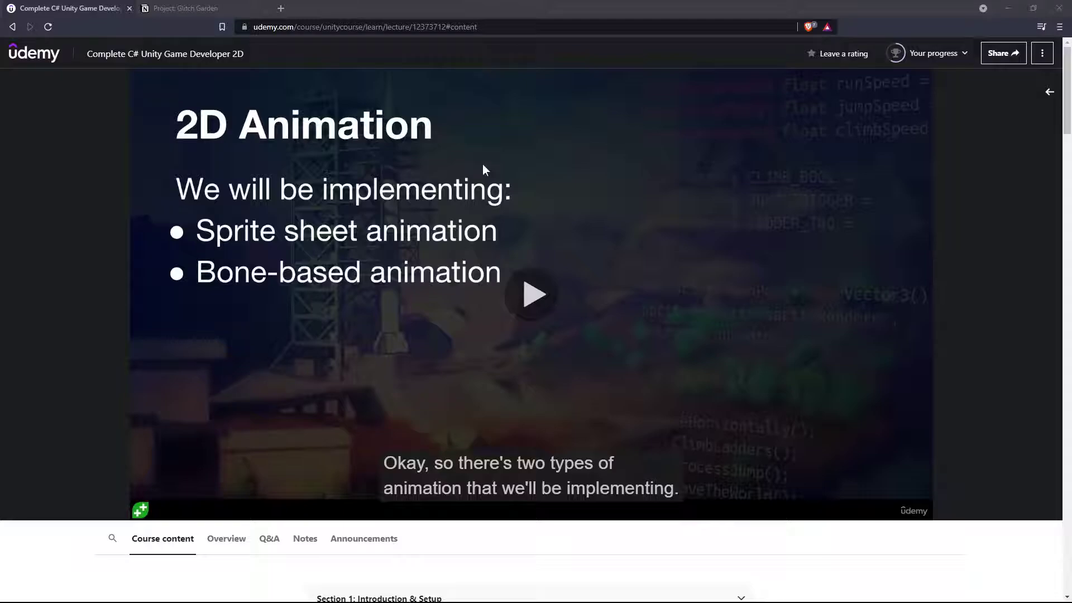
Step: Close the Glitch Garden notes tab, pause the lecture at 1:11, and open a new tab
left_click(482, 164)
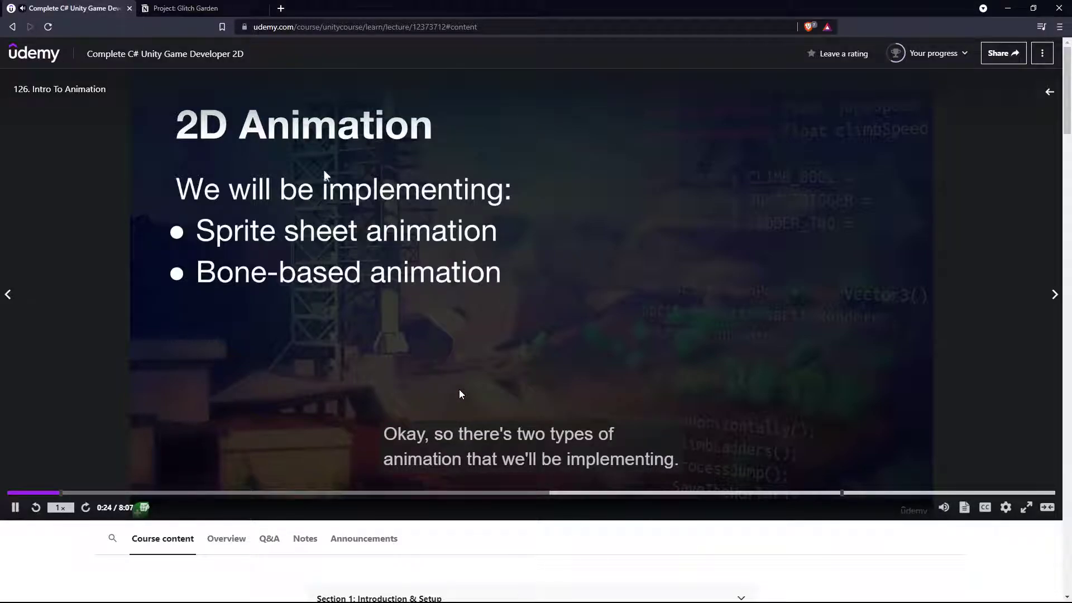
left_click(212, 12)
key("ctrl+w")
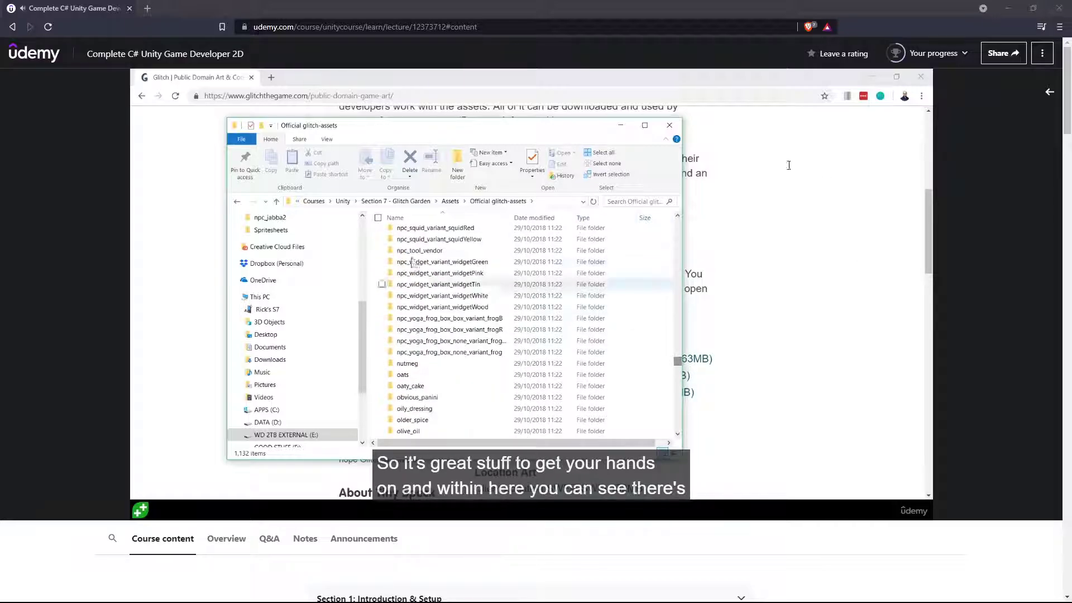
left_click(478, 280)
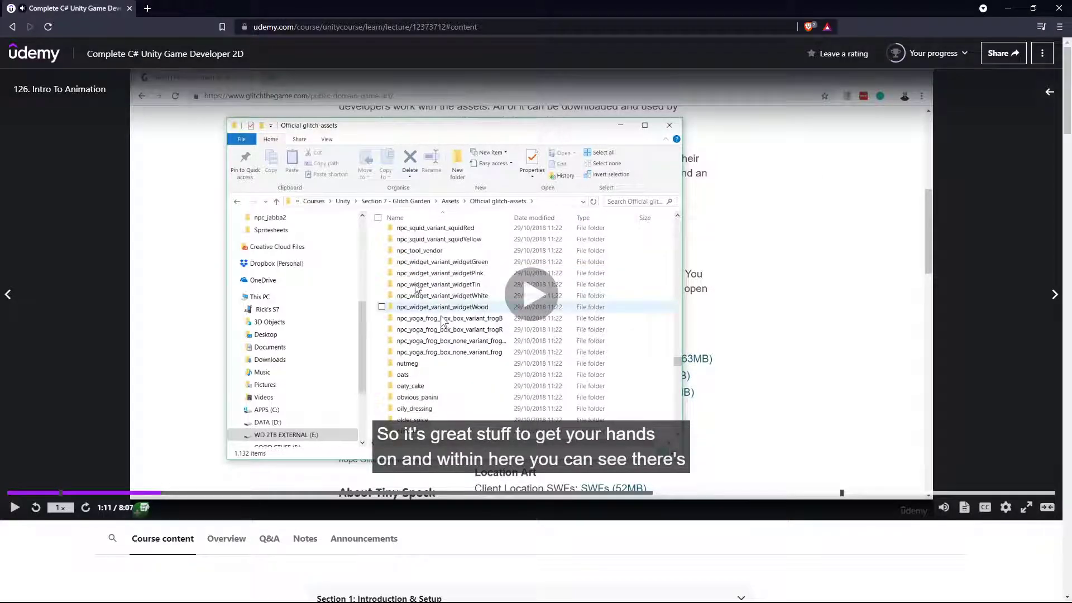
left_click(147, 8)
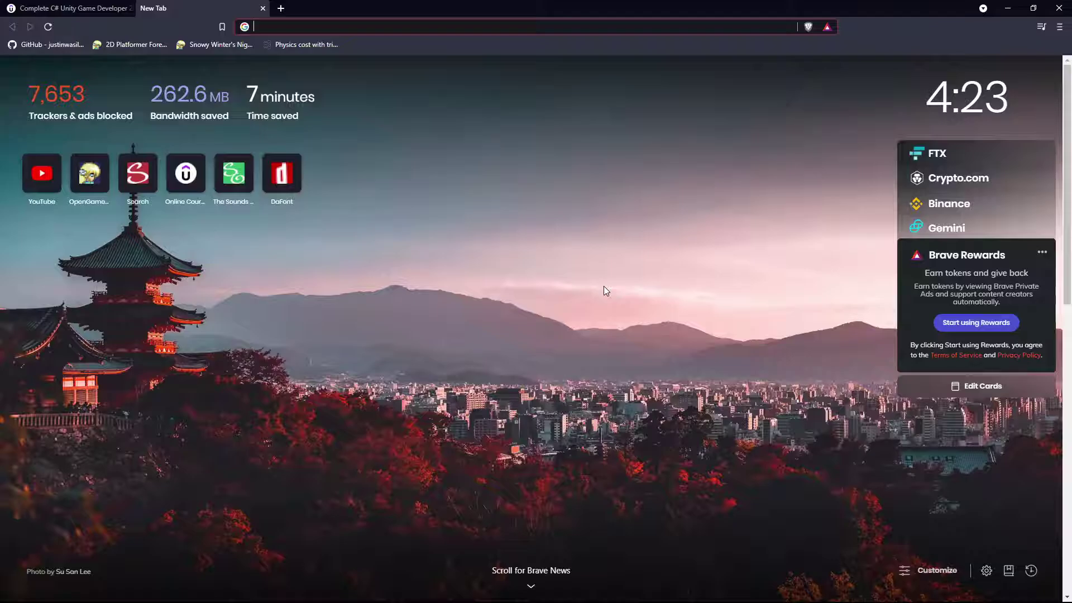
Step: Load the Glitch Downloads page from the 'glit' address-bar suggestion
type("glit")
key("Down")
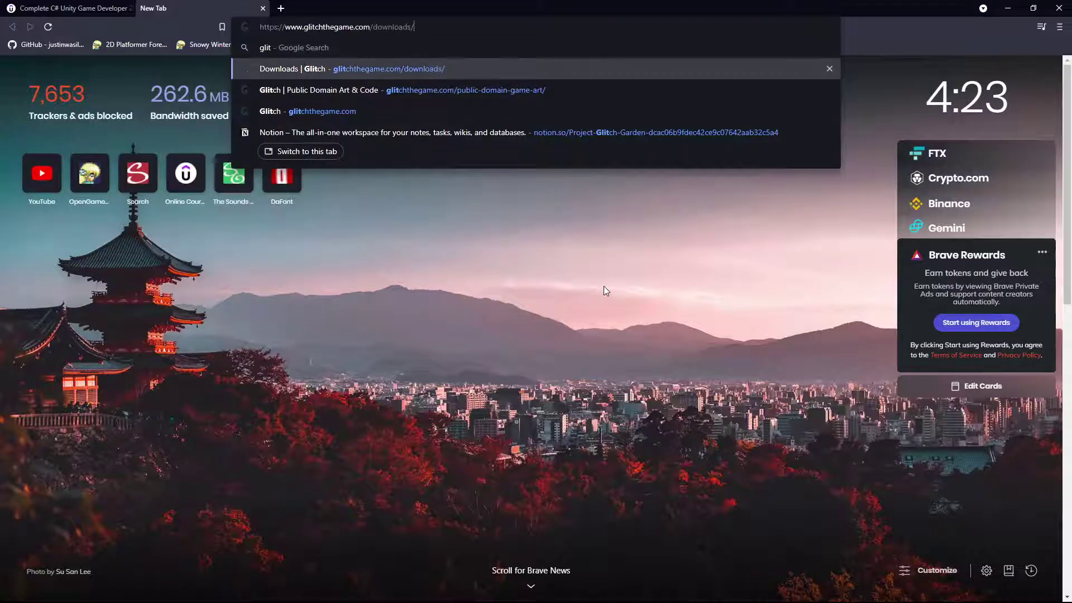
key("Return")
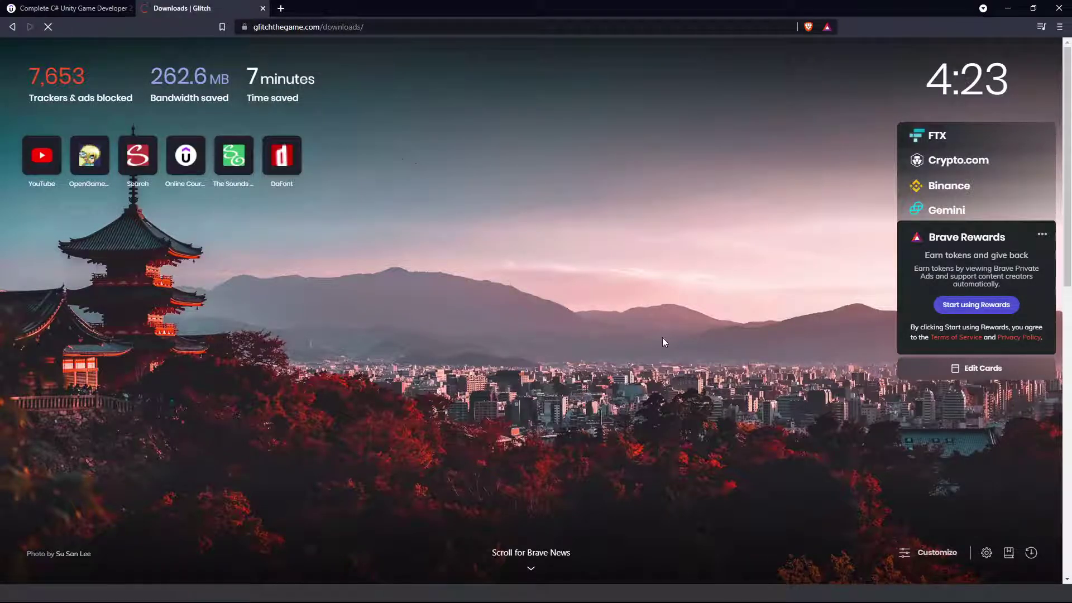
scroll(453, 162, "down", 1)
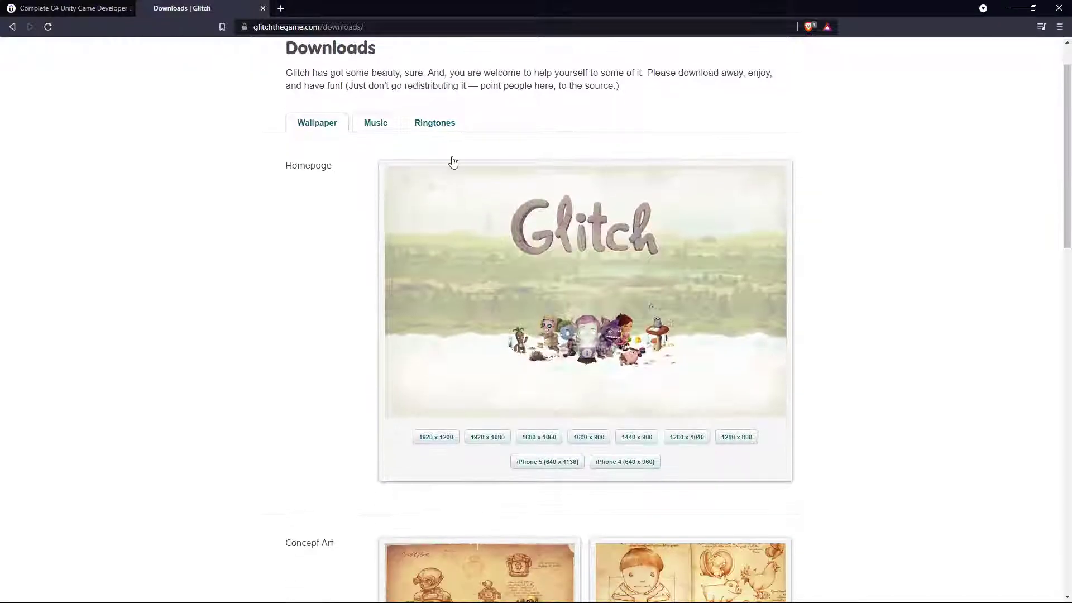
scroll(453, 162, "up", 1)
left_click(636, 54)
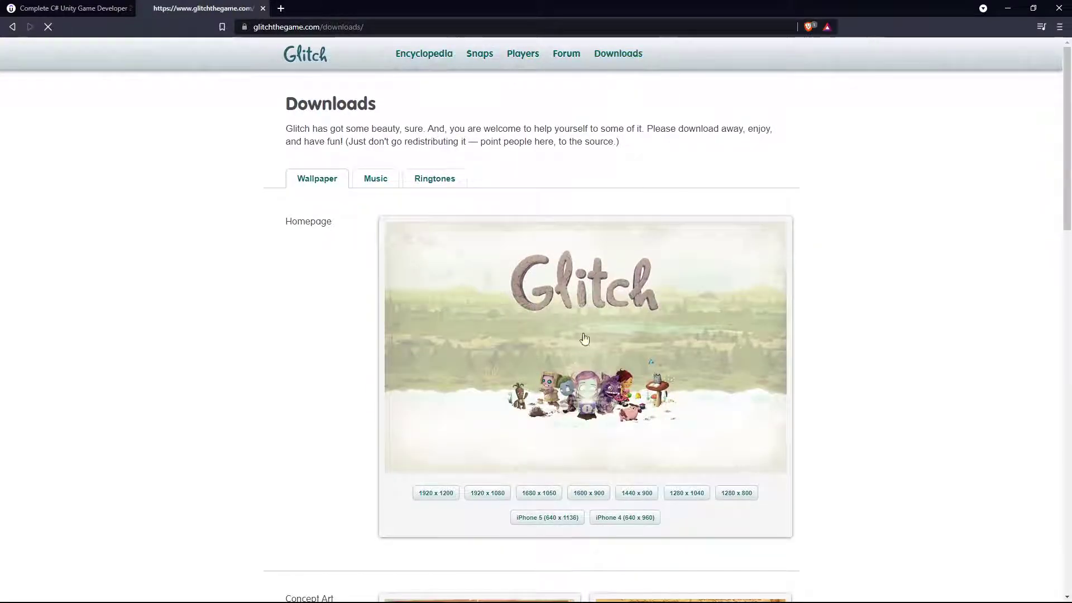
scroll(412, 376, "down", 1)
scroll(413, 379, "up", 1)
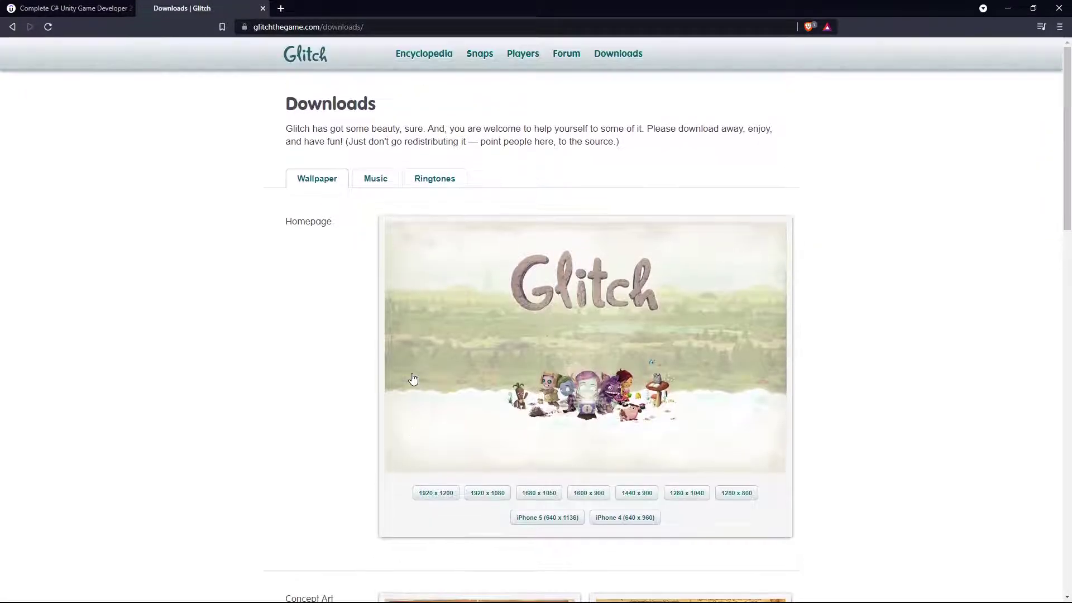
left_click(613, 54)
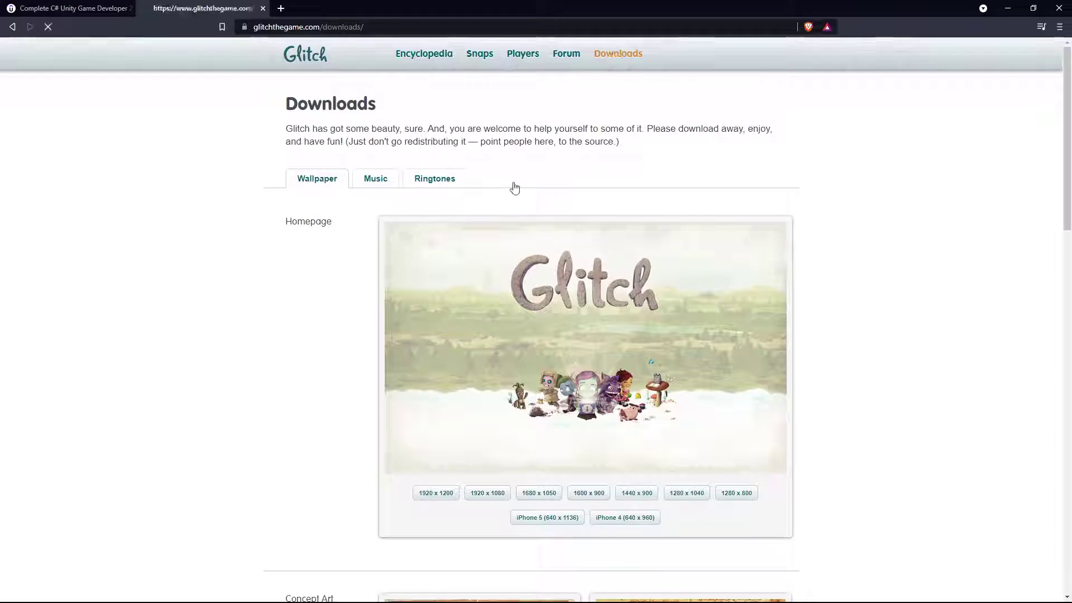
Step: Open the Glitch public-domain art details page and download the All Spritesheets ZIP
left_click(335, 57)
scroll(609, 436, "down", 2)
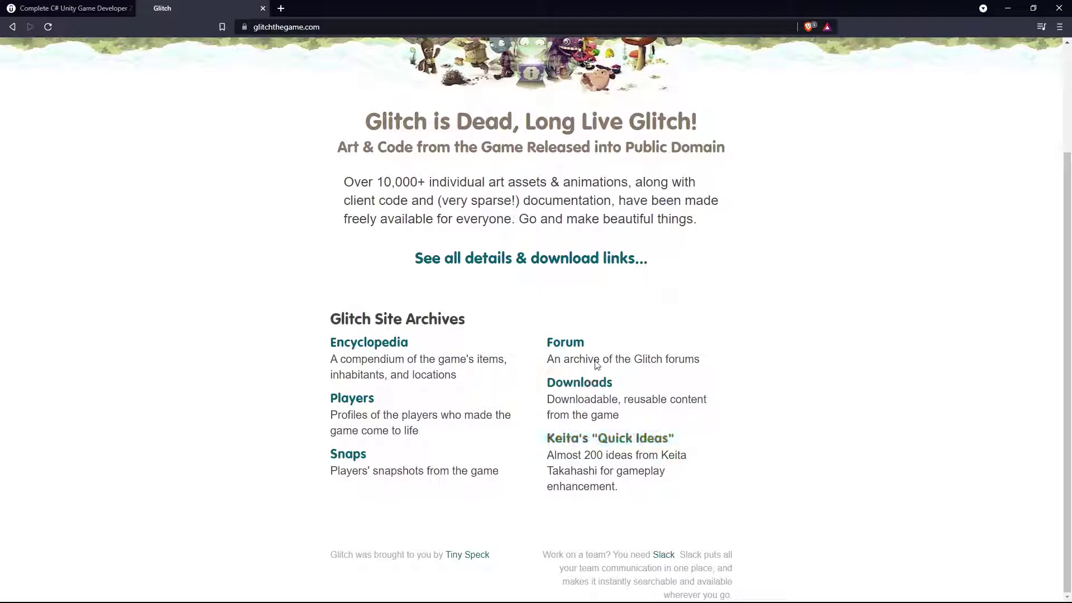
left_click(521, 258)
scroll(568, 469, "down", 9)
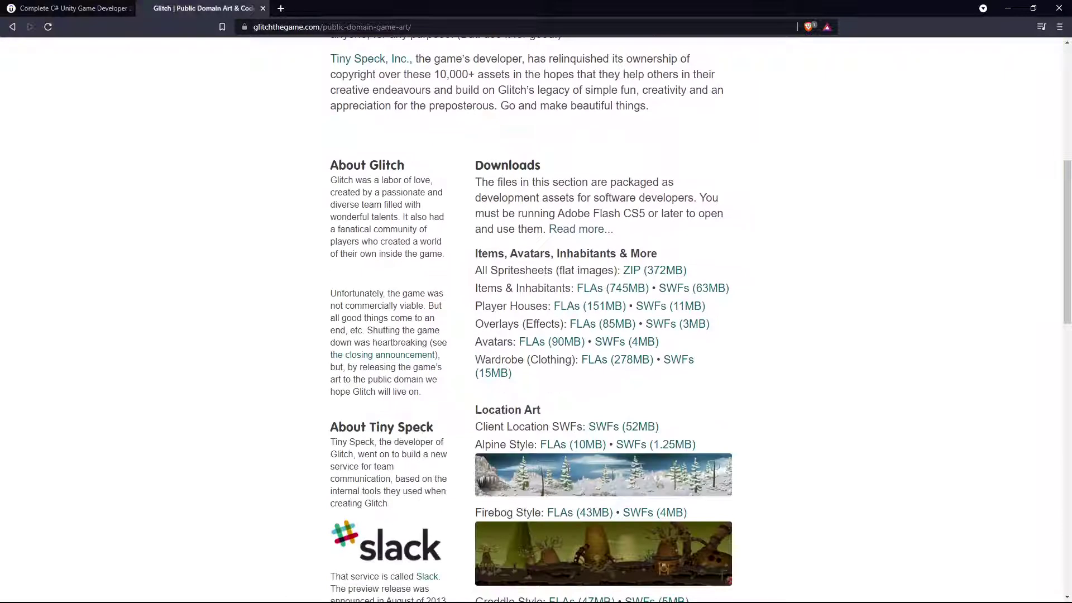
scroll(562, 386, "up", 2)
scroll(609, 209, "down", 1)
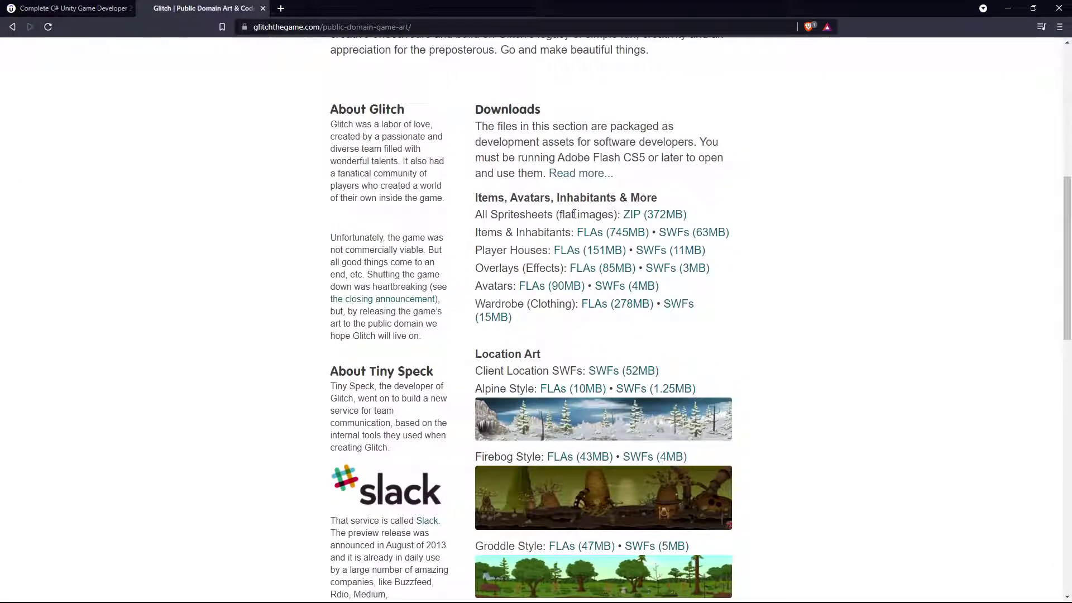
left_click(662, 214)
Step: Download the Player Houses and Wardrobe SWFs, check downloads, and retry the All Spritesheets ZIP
left_click(674, 251)
left_click(503, 317)
key("ctrl+j")
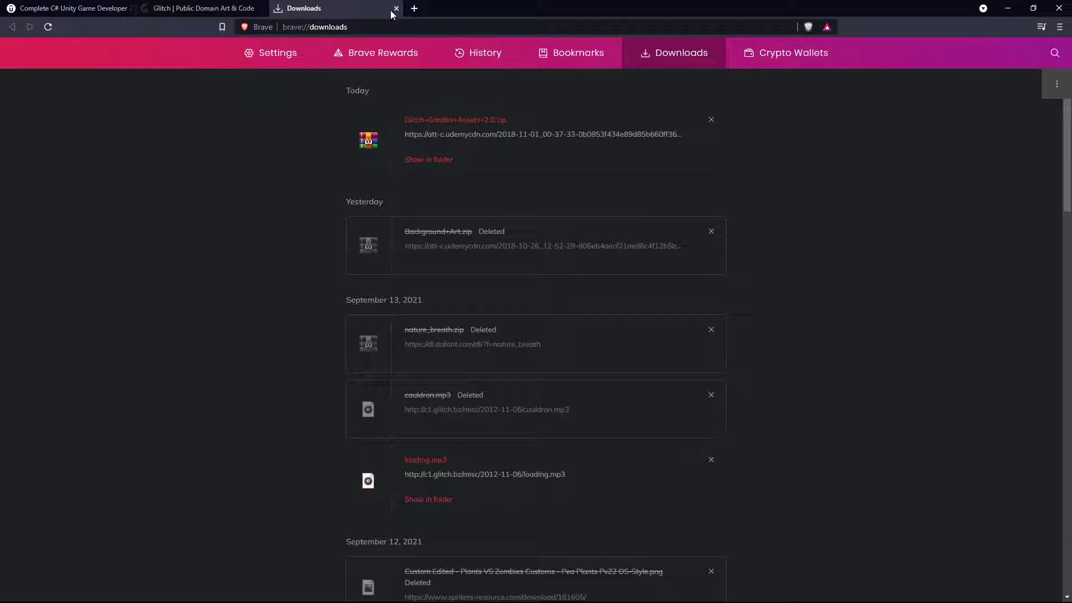
left_click(395, 9)
scroll(530, 443, "up", 2)
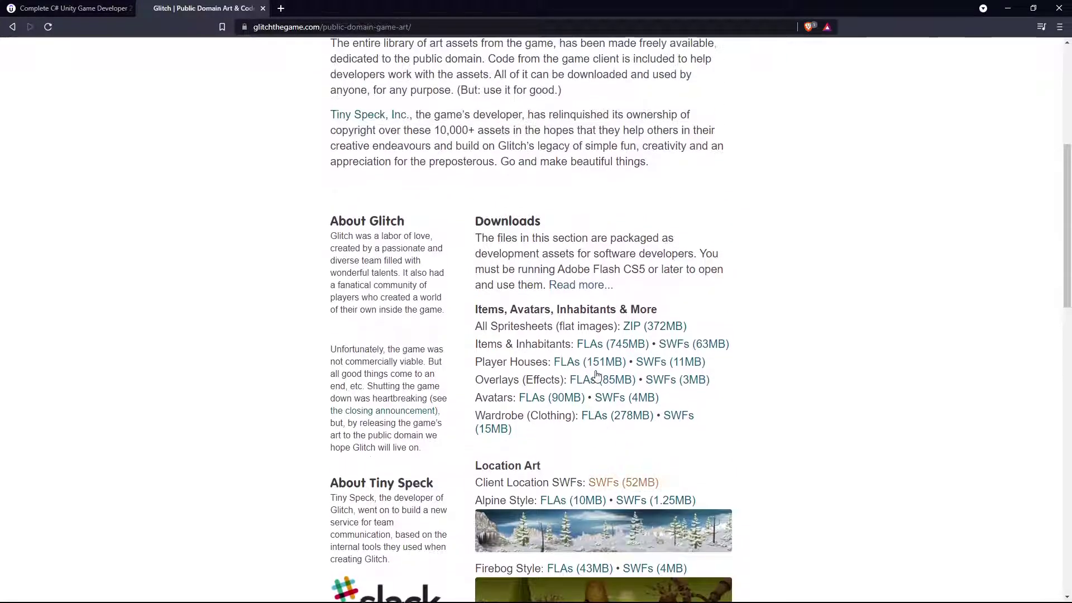
left_click(639, 332)
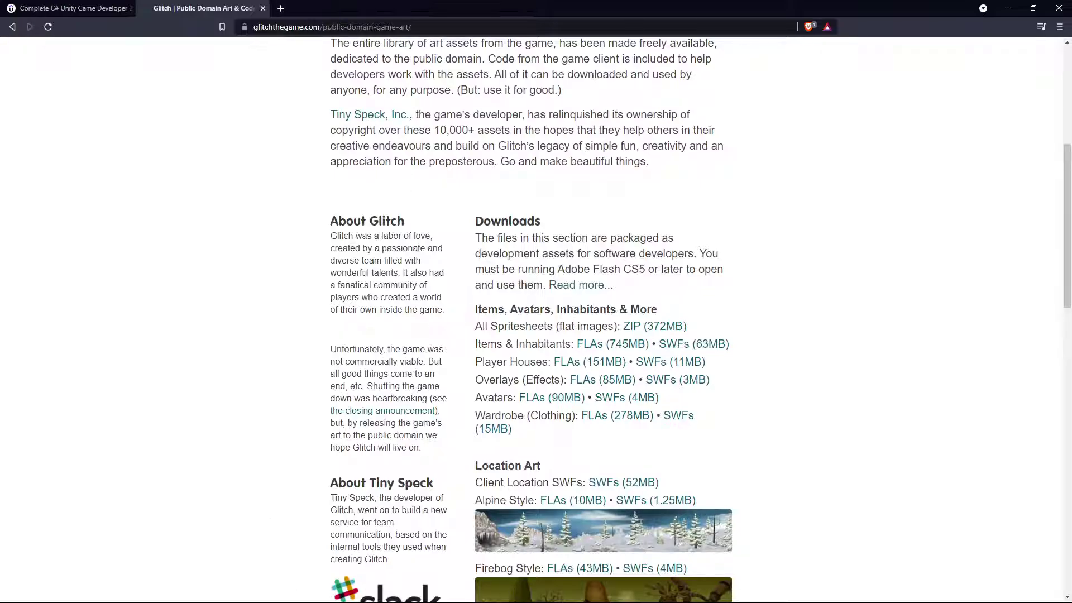
scroll(581, 480, "down", 2)
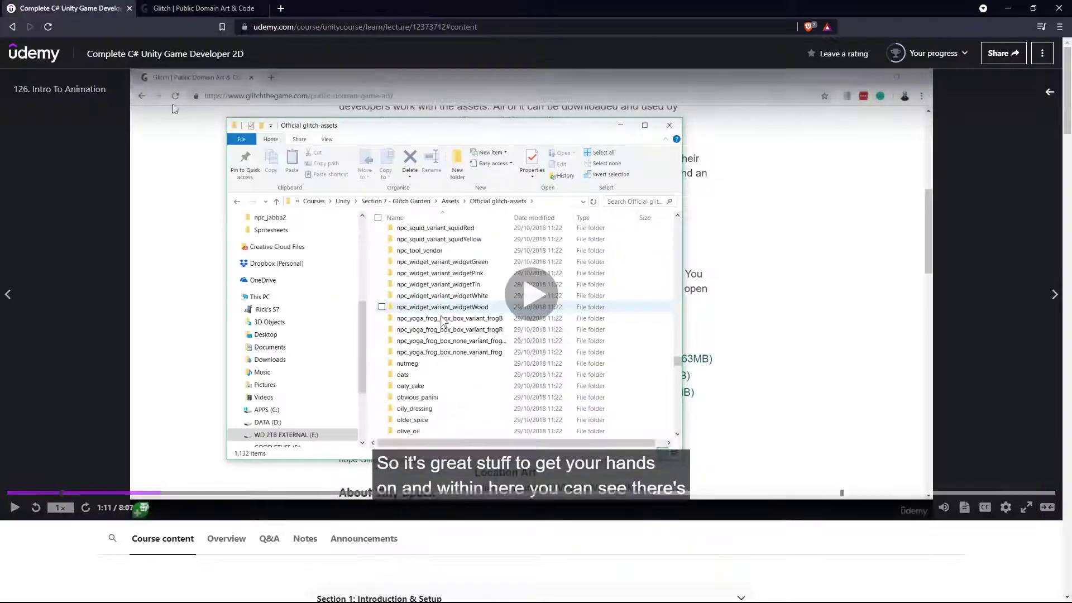
Step: Back in Udemy, show lecture 126's resources and briefly pause and resume the video
left_click(67, 7)
scroll(441, 290, "down", 10)
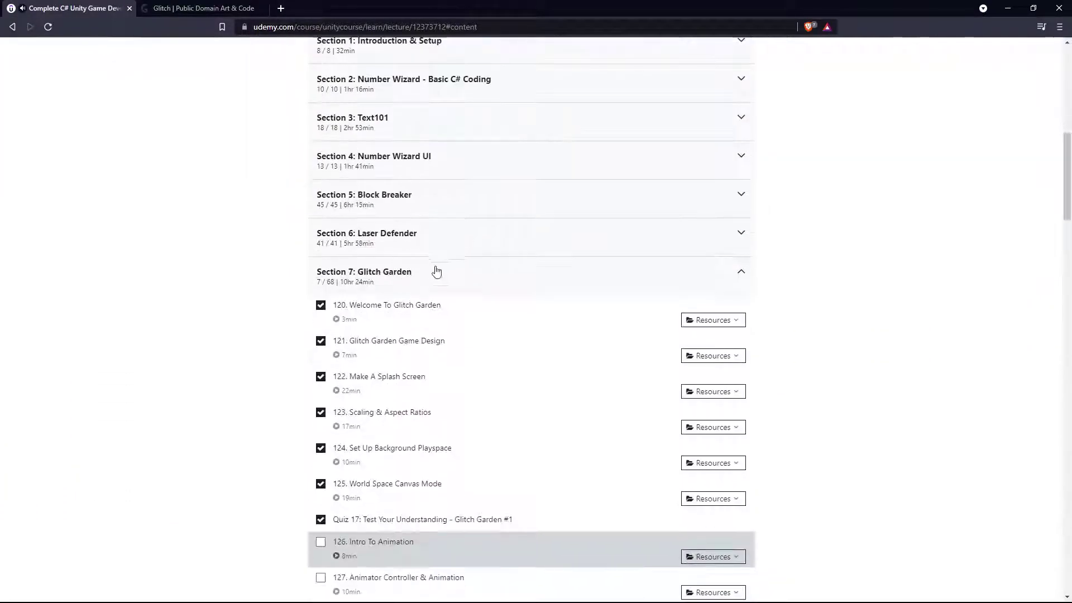
left_click(707, 557)
scroll(770, 515, "down", 2)
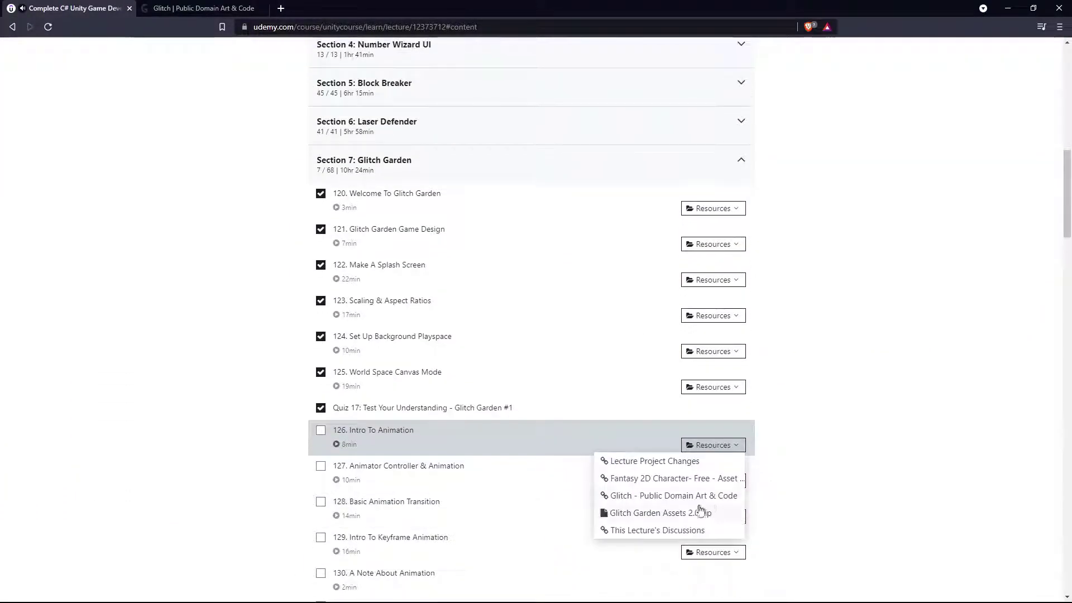
scroll(756, 480, "up", 12)
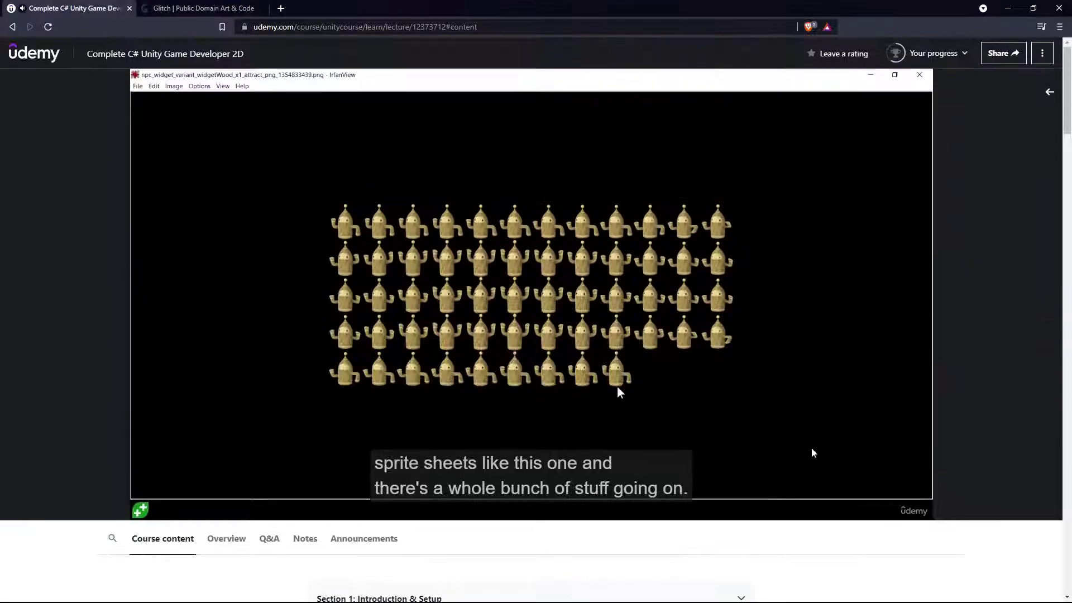
left_click(688, 269)
left_click(688, 269)
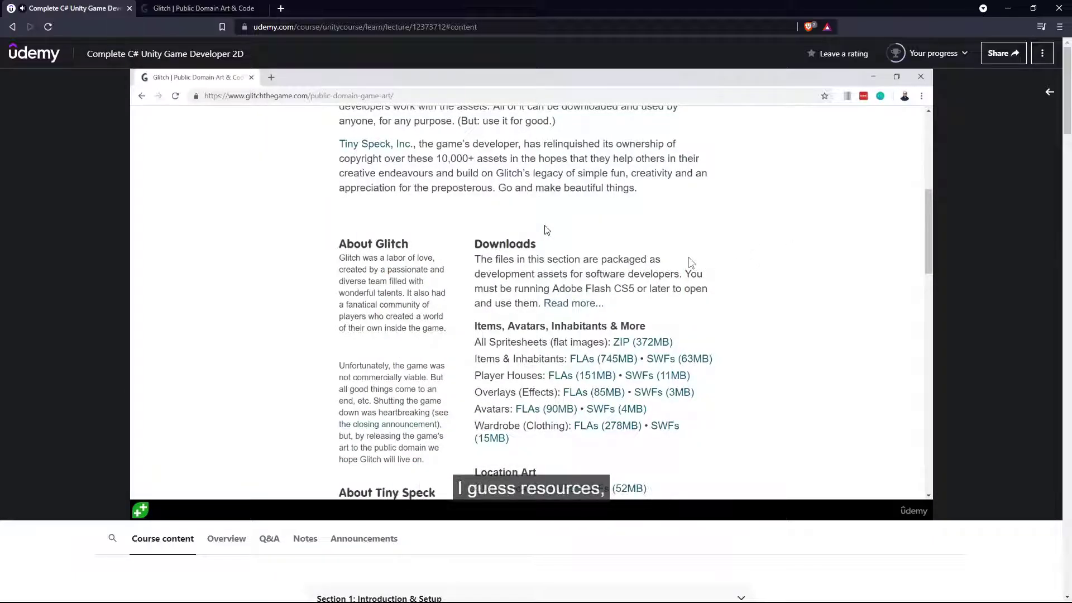
Step: Retry the All Spritesheets ZIP download on the Glitch page, then return to the lecture
left_click(204, 8)
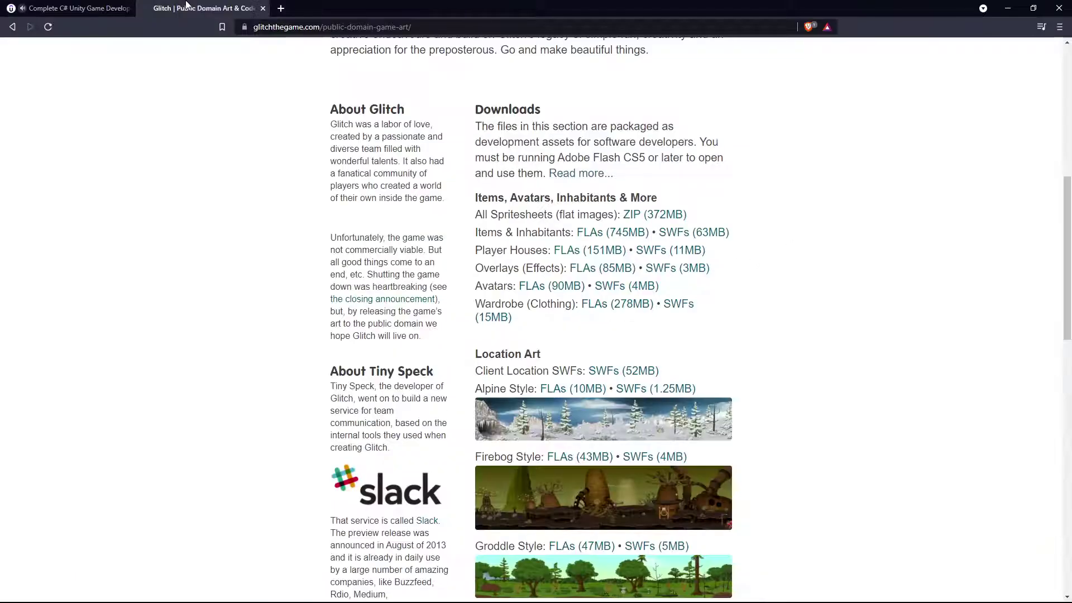
left_click(627, 218)
left_click(77, 10)
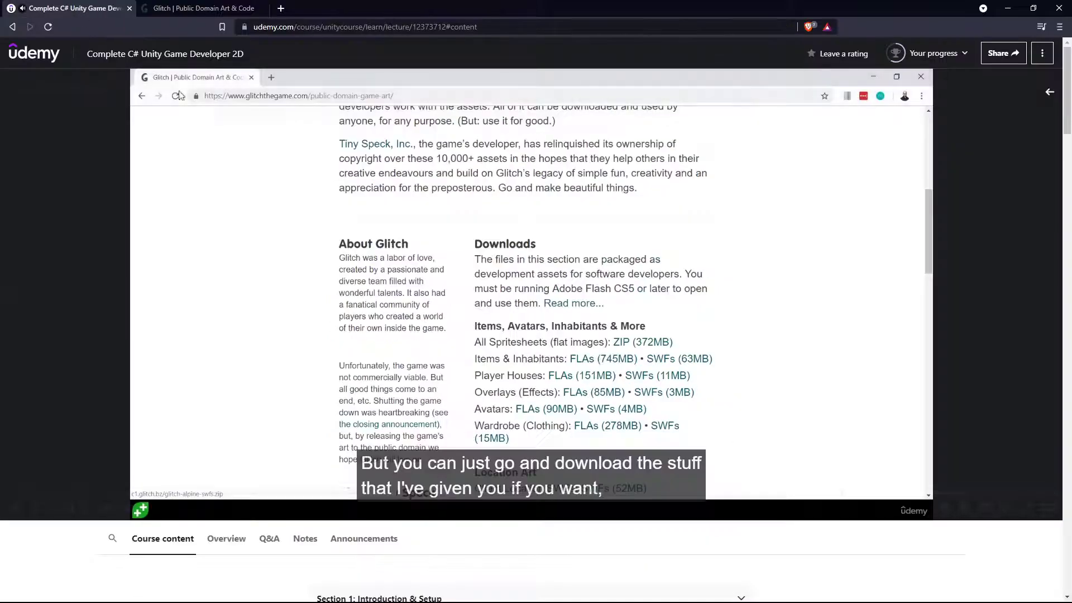
left_click(223, 8)
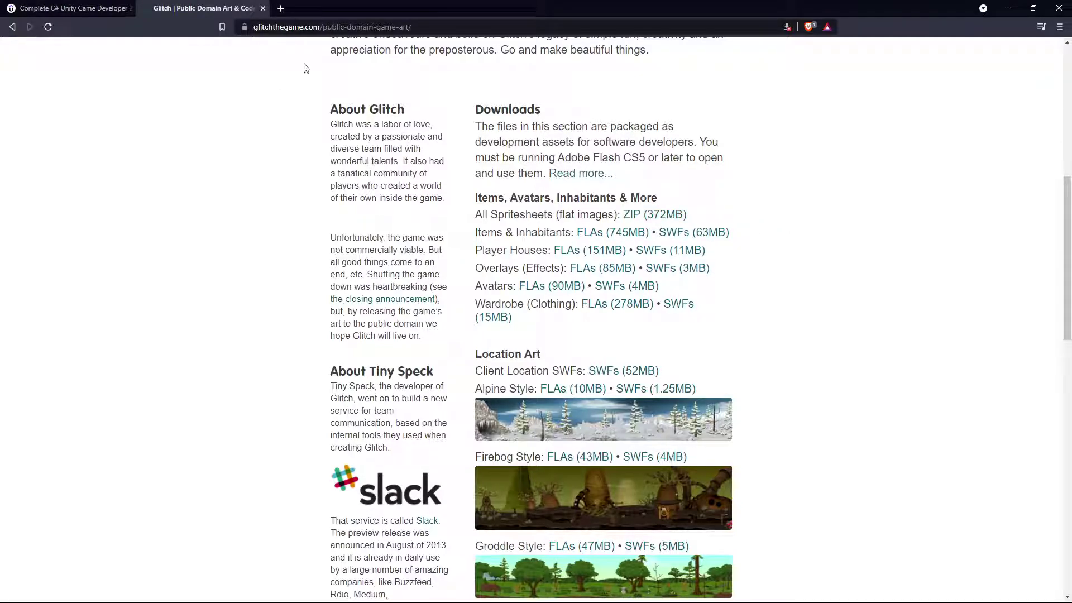
left_click(72, 9)
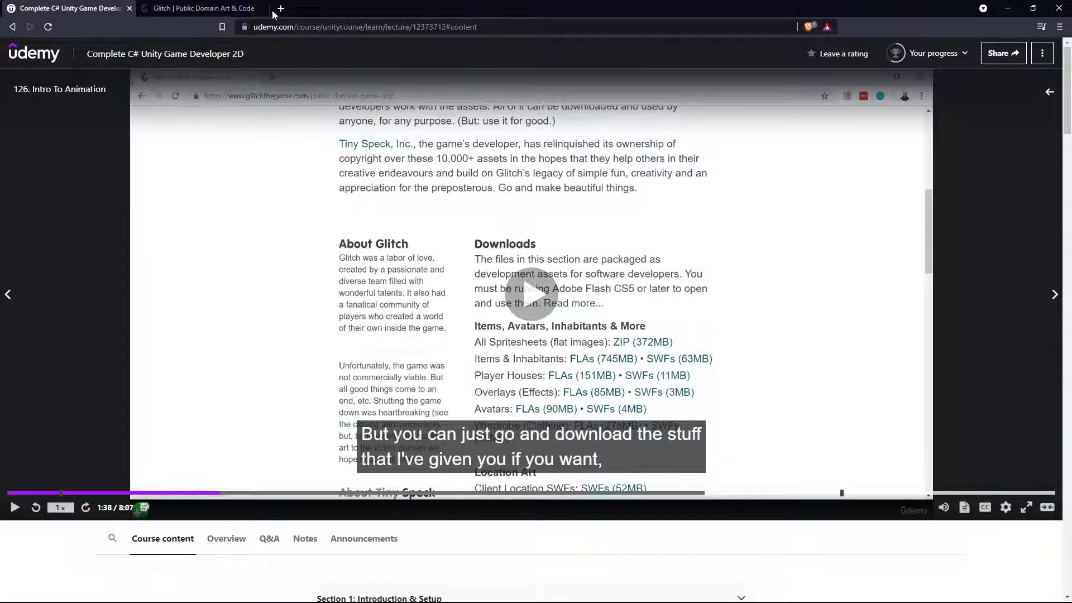
Step: Download the Glitch Garden Assets zip from lecture 126, dismiss the notification, and resume
scroll(617, 467, "down", 12)
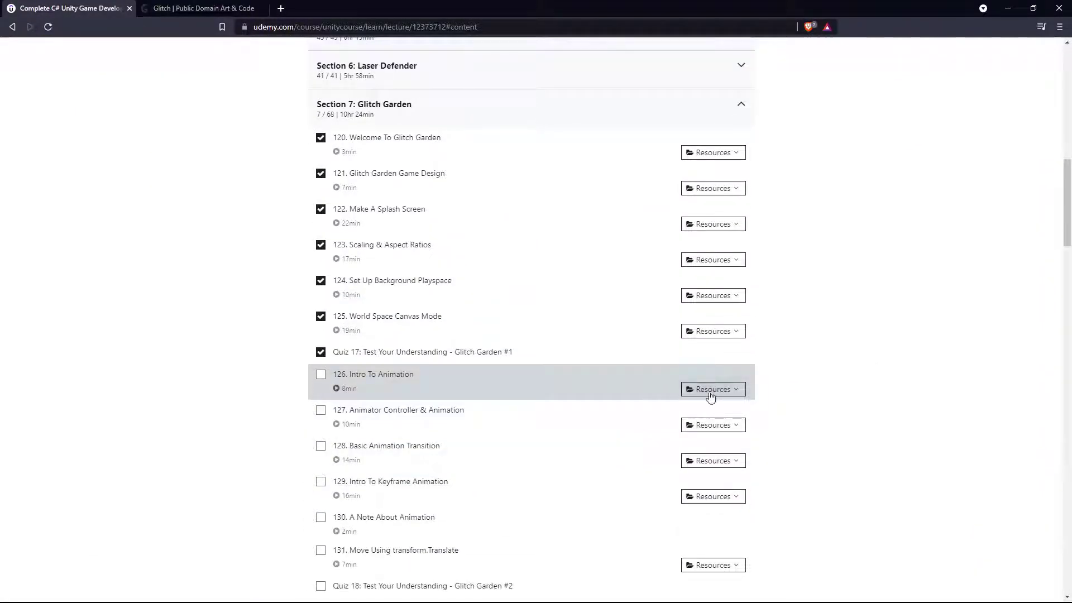
left_click(710, 390)
left_click(677, 454)
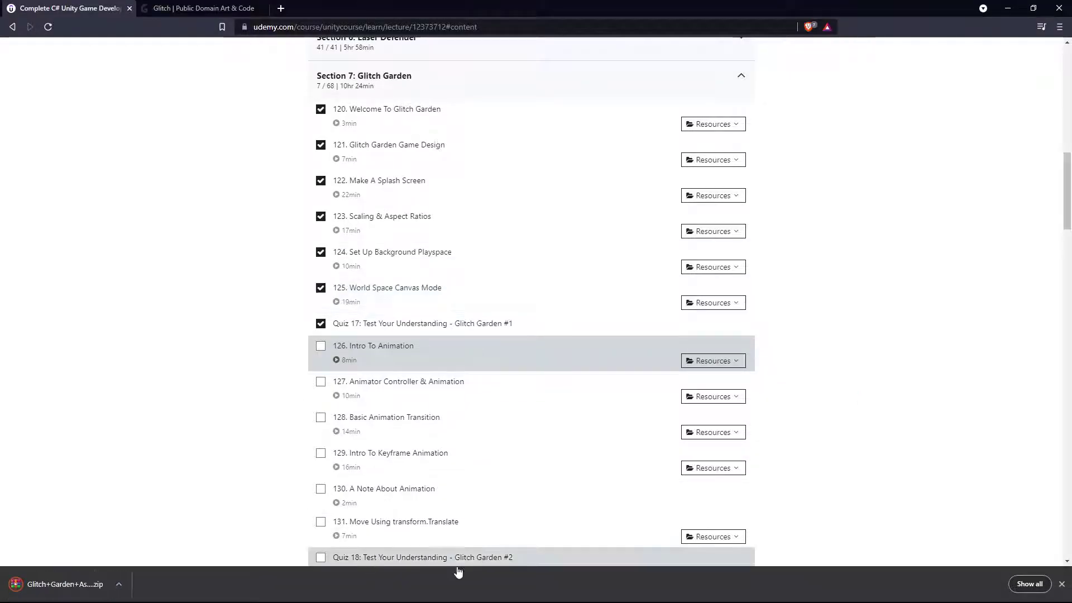
left_click(1061, 584)
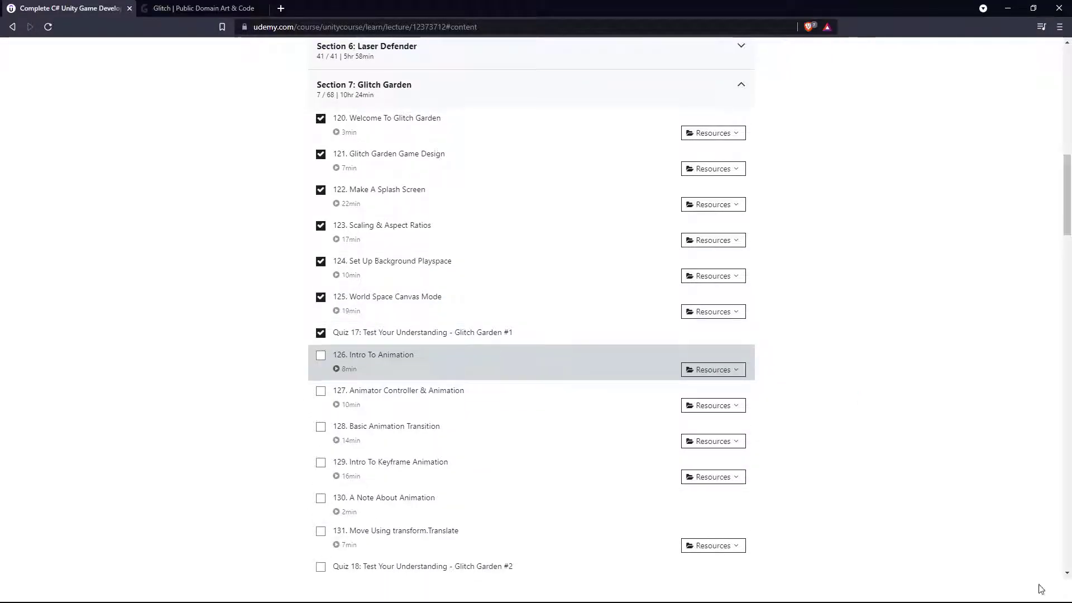
scroll(601, 438, "up", 15)
left_click(406, 223)
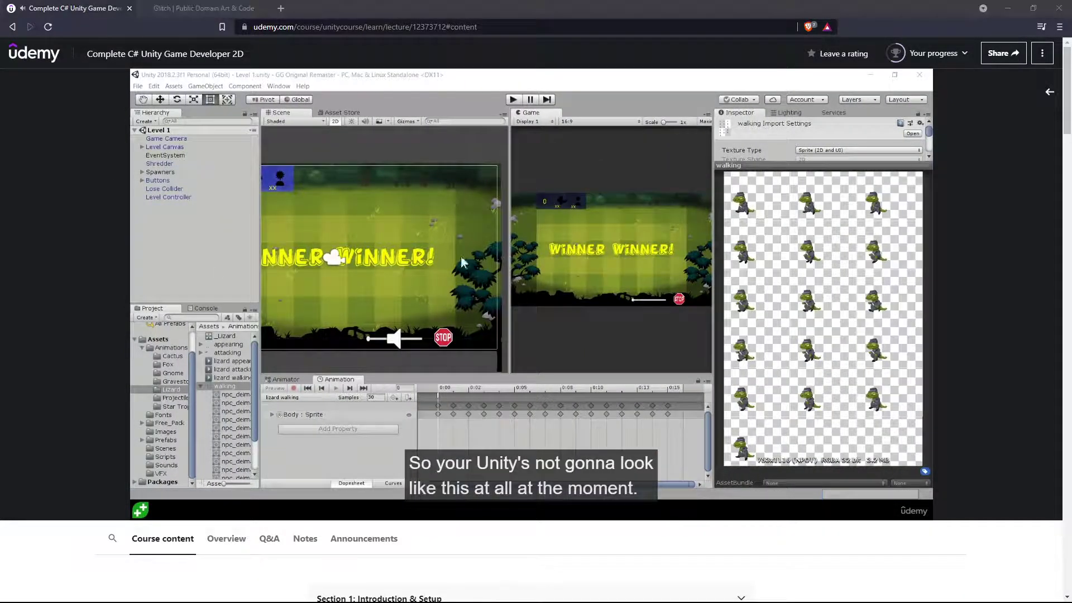
Step: Reopen the Glitch Garden Notion tab, then watch the lecture on to 5:04
mouse_move(542, 223)
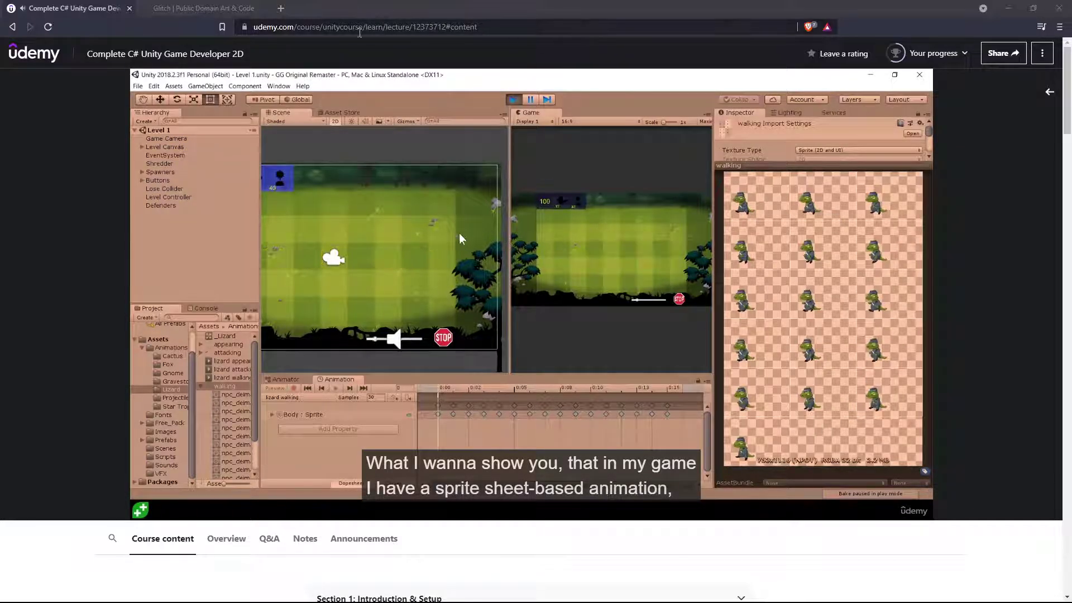
key("ctrl+shift+t")
key("ctrl+shift+Tab")
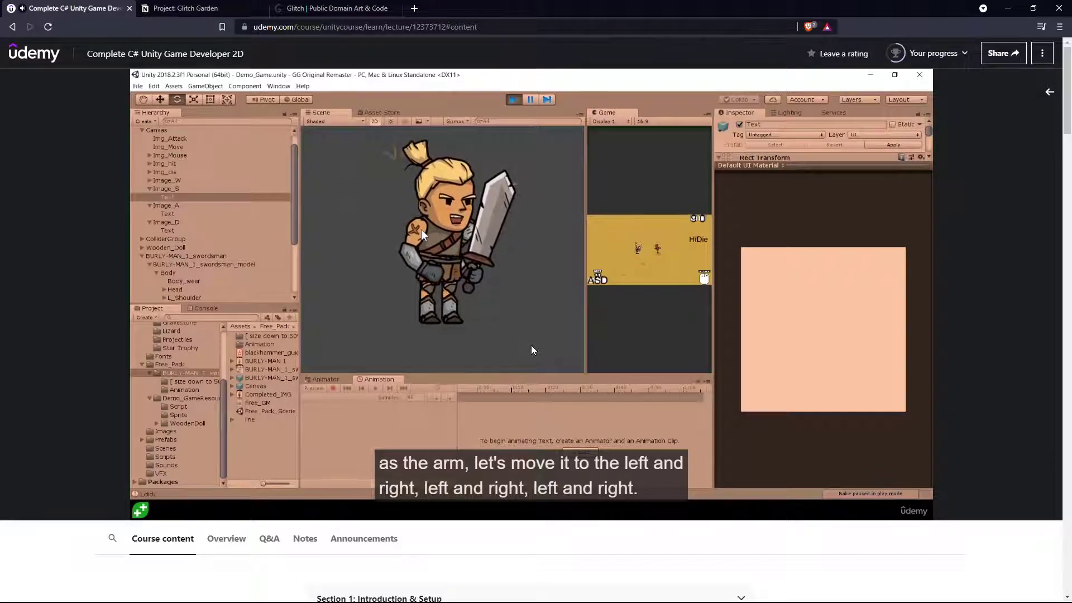
Step: Watch the lecture's animation-style discussion from 5:04 and pause at 5:30
left_click(612, 315)
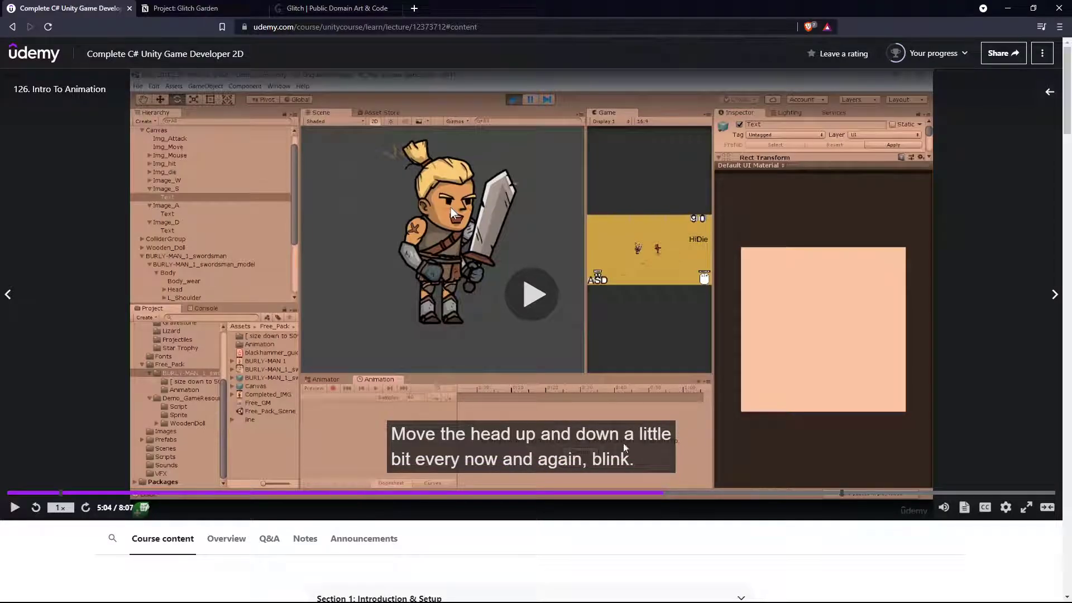
left_click(538, 284)
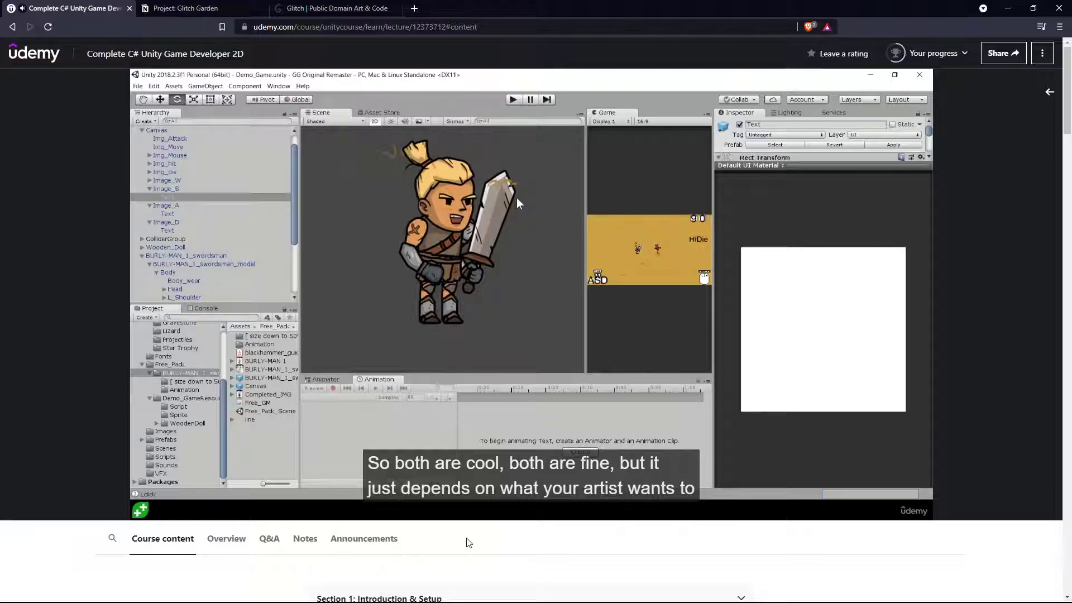
left_click(590, 240)
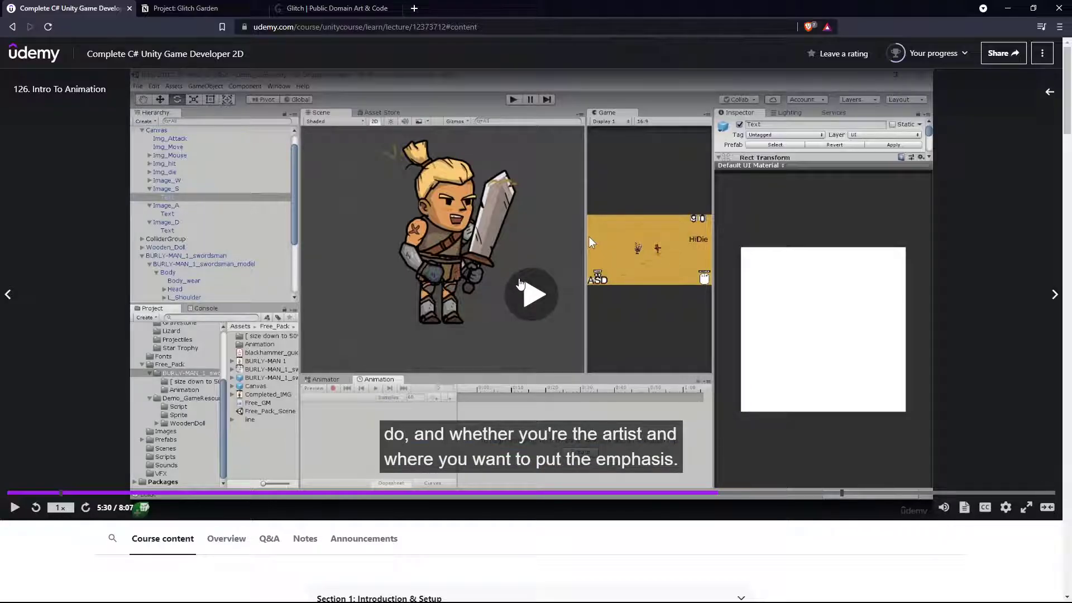
Step: Play past the Sprites folder step and pause at 6:31 on the Slice Up A Sprite Sheet challenge
left_click(525, 302)
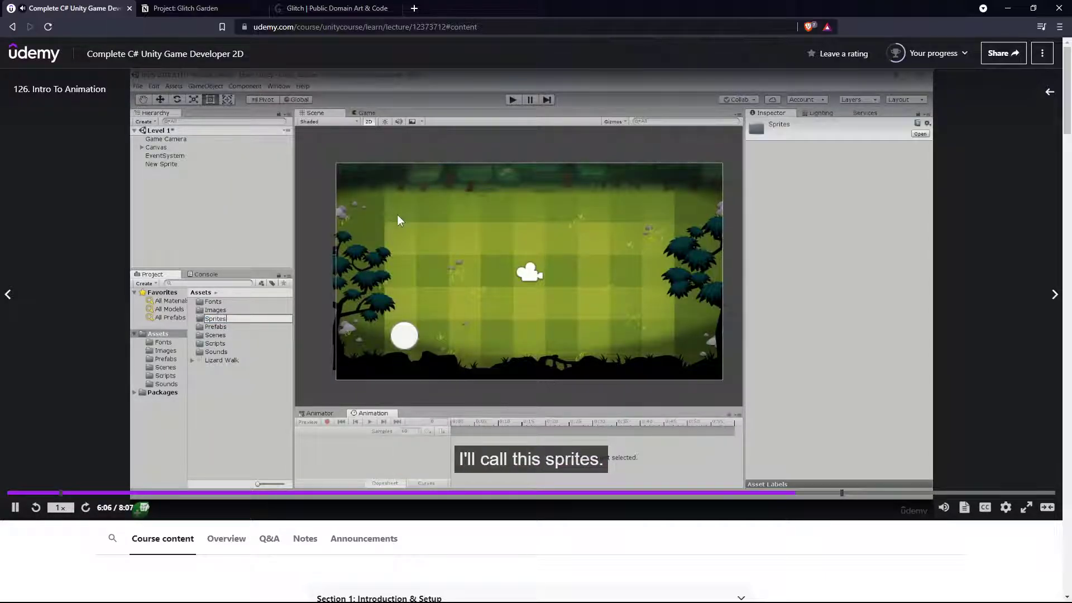
key("space")
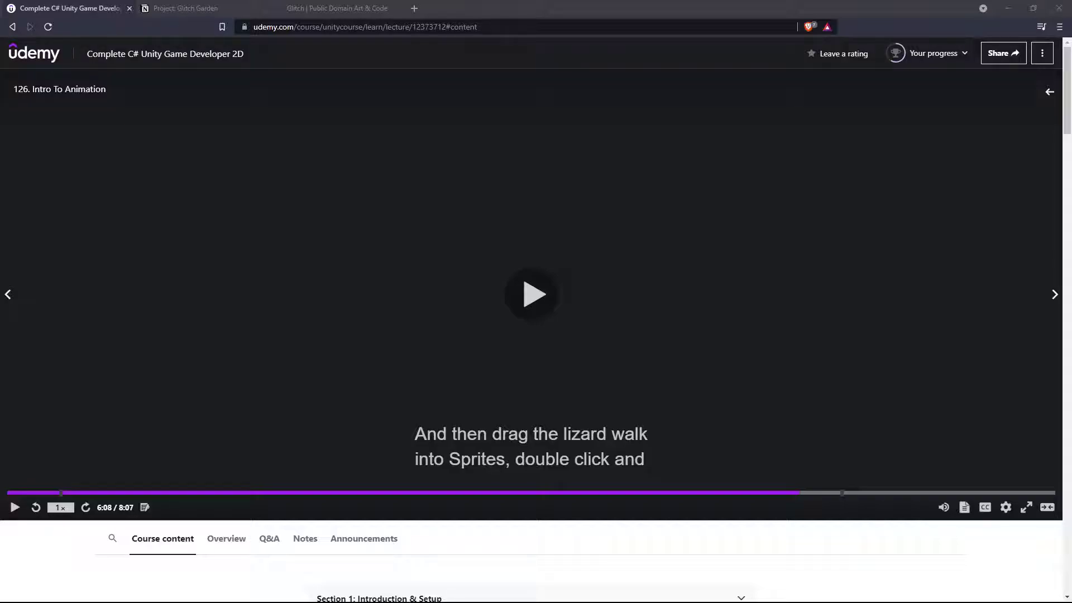
key("space")
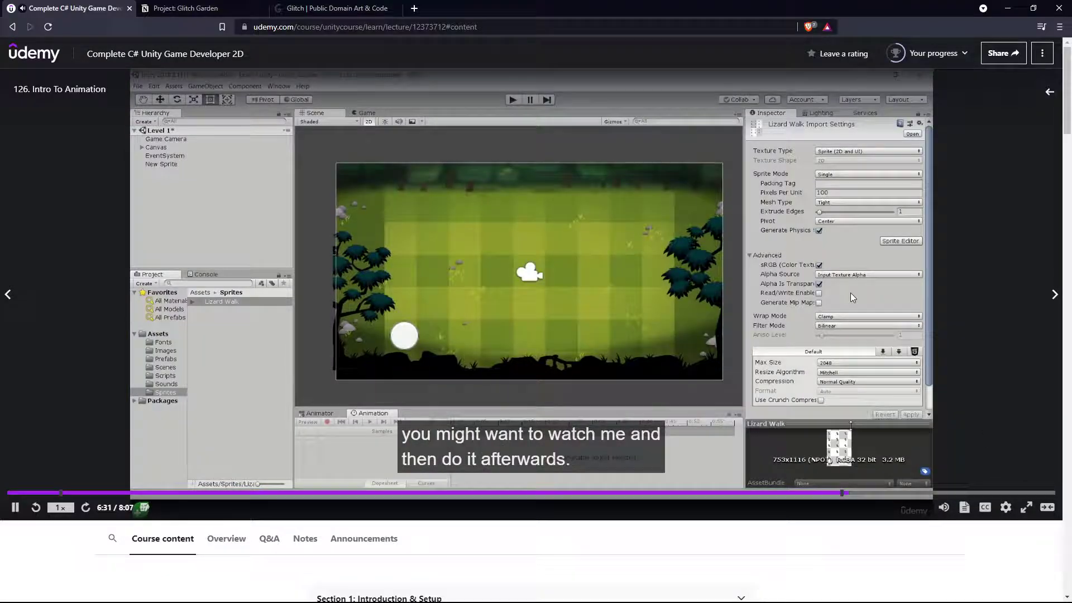
left_click(537, 329)
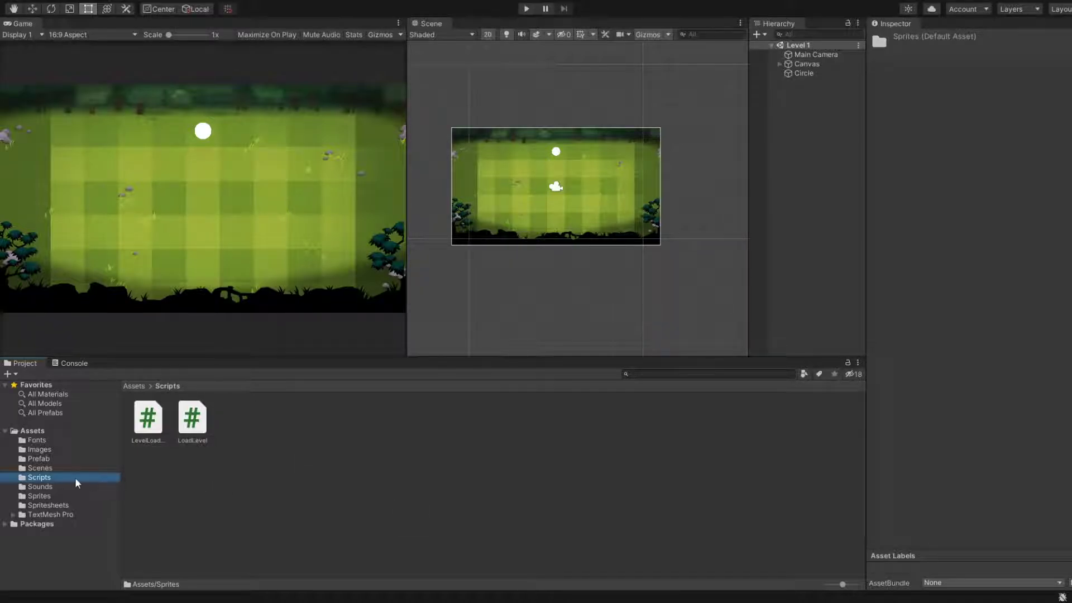
Step: Select Lizard Walk in Assets > Sprites to view its import settings, then return to the lecture
left_click(39, 496)
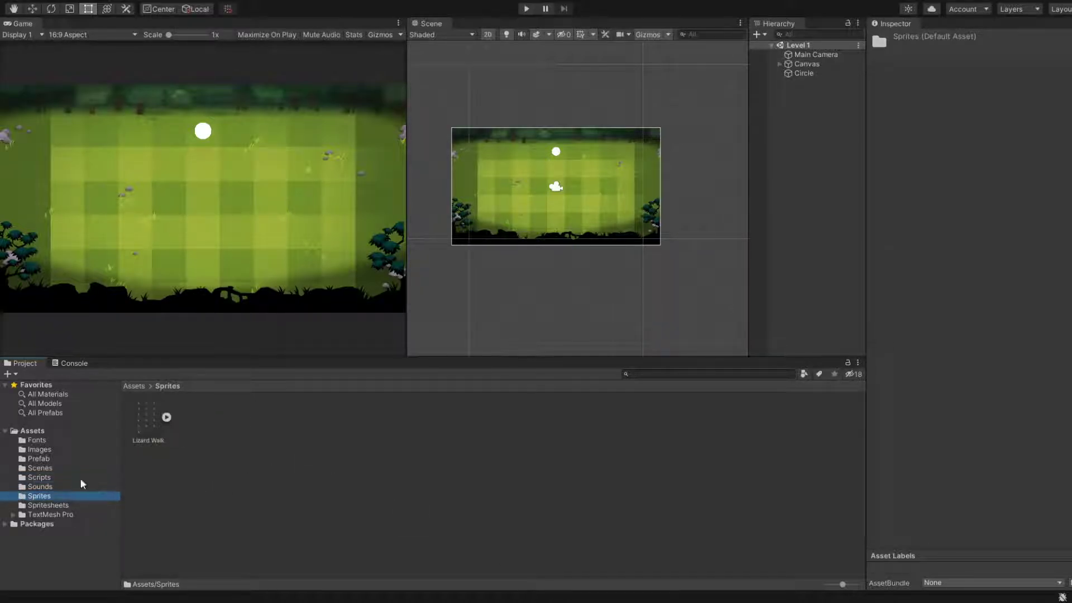
left_click(144, 420)
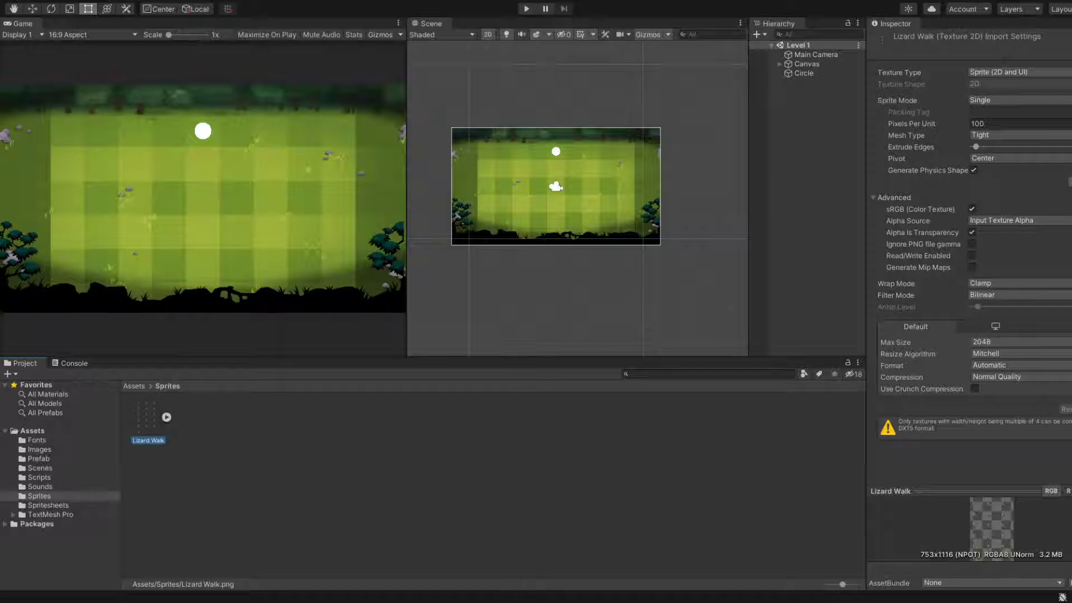
key("alt+Tab")
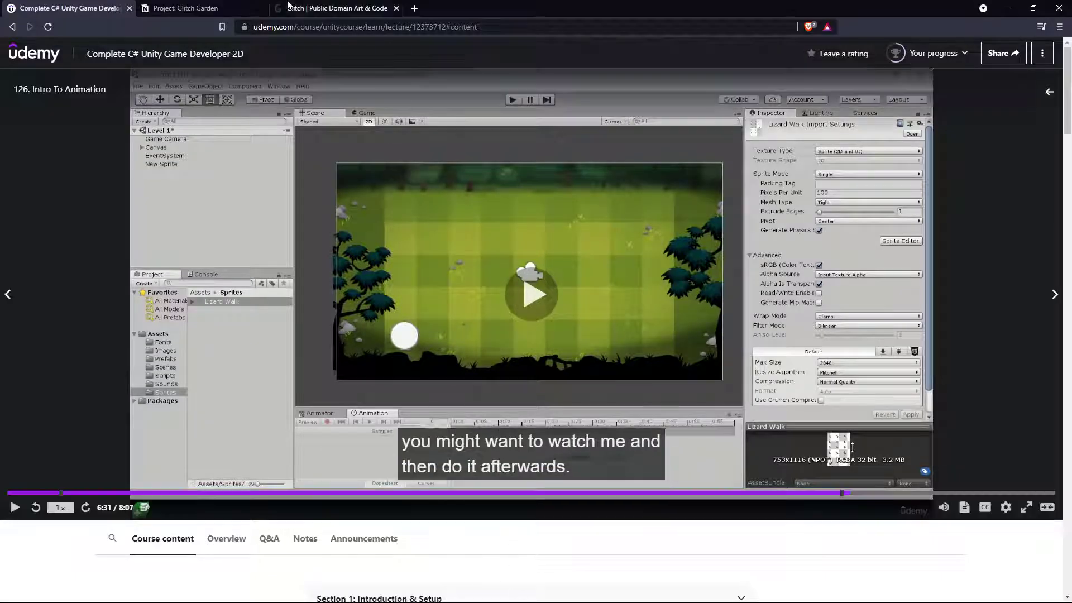
Step: Open The Spriters Resource site in a new browser tab
left_click(419, 12)
type("spriters-resource.com/search/?q=blocks")
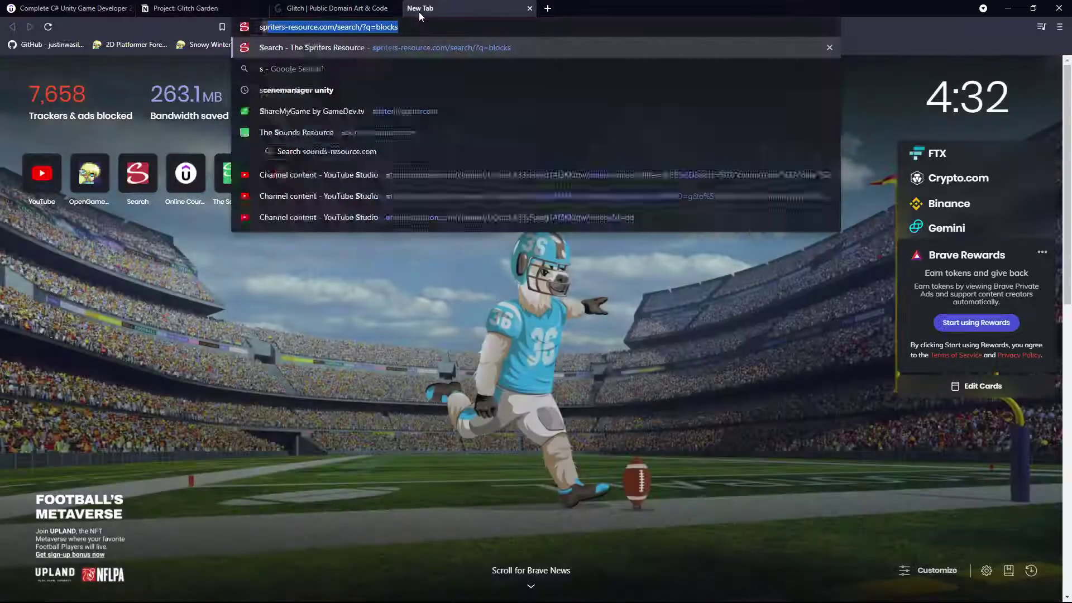
key("Return")
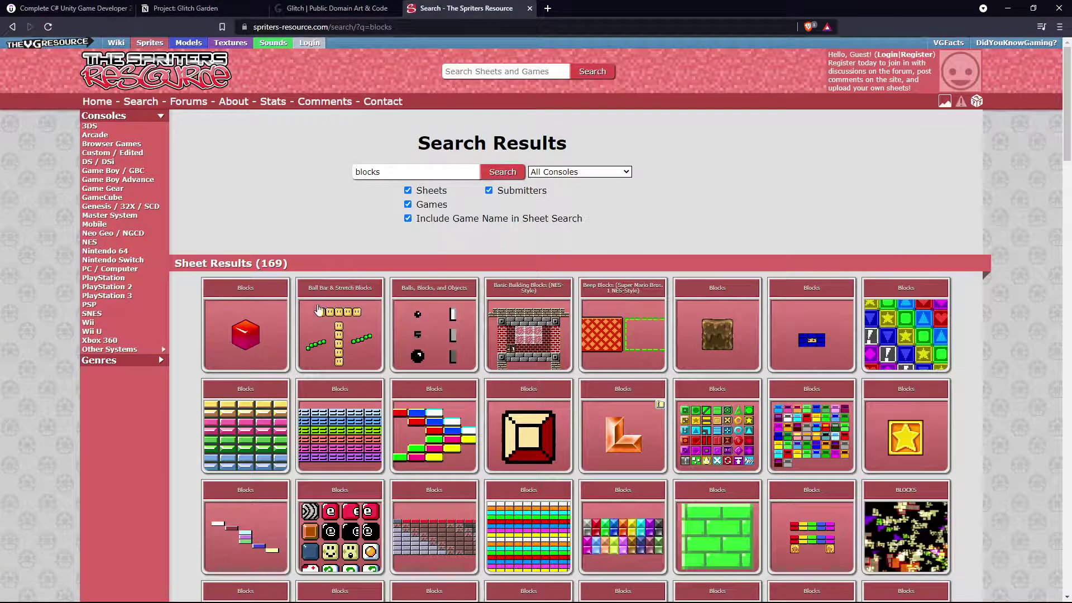
Step: Search the site for 'enemy' and scroll through the 735 sprite sheet results
left_click(503, 72)
type("enemy")
key("Return")
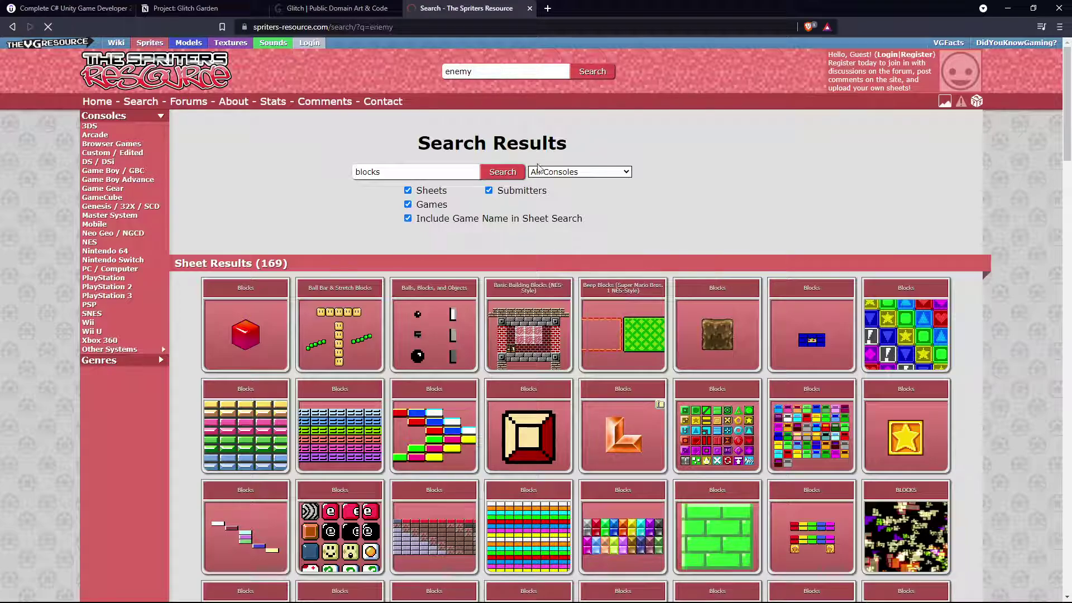
scroll(496, 350, "down", 2)
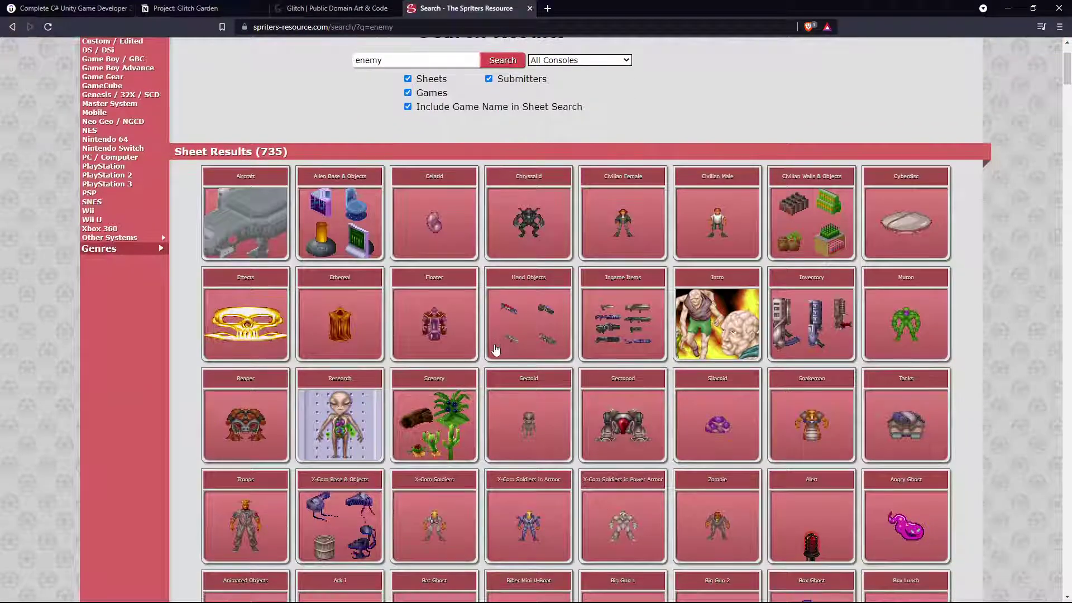
scroll(496, 350, "down", 1)
scroll(496, 350, "down", 5)
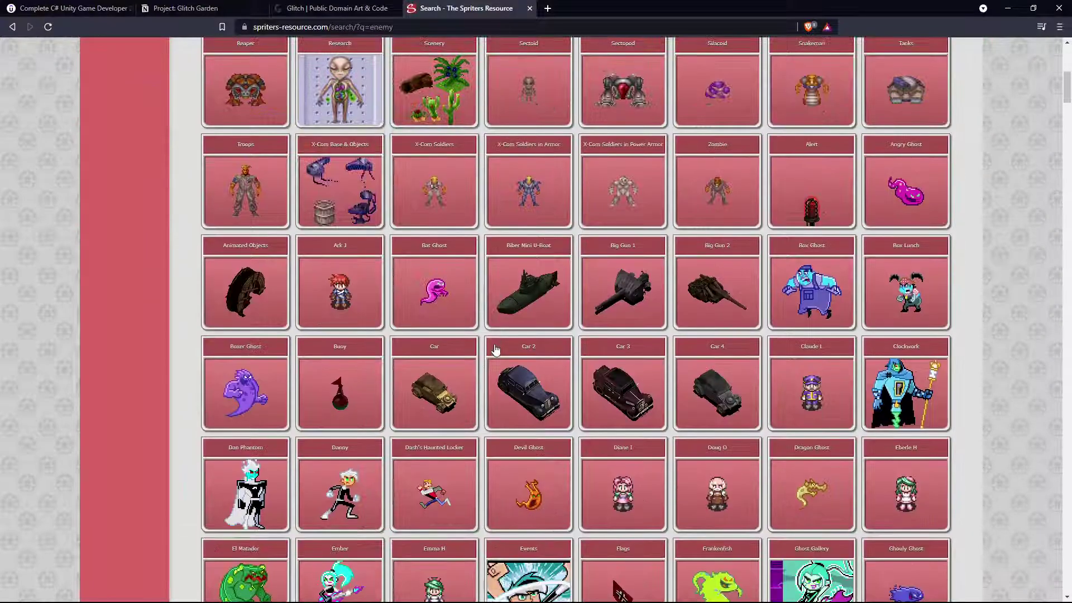
scroll(496, 350, "down", 2)
scroll(496, 351, "down", 1)
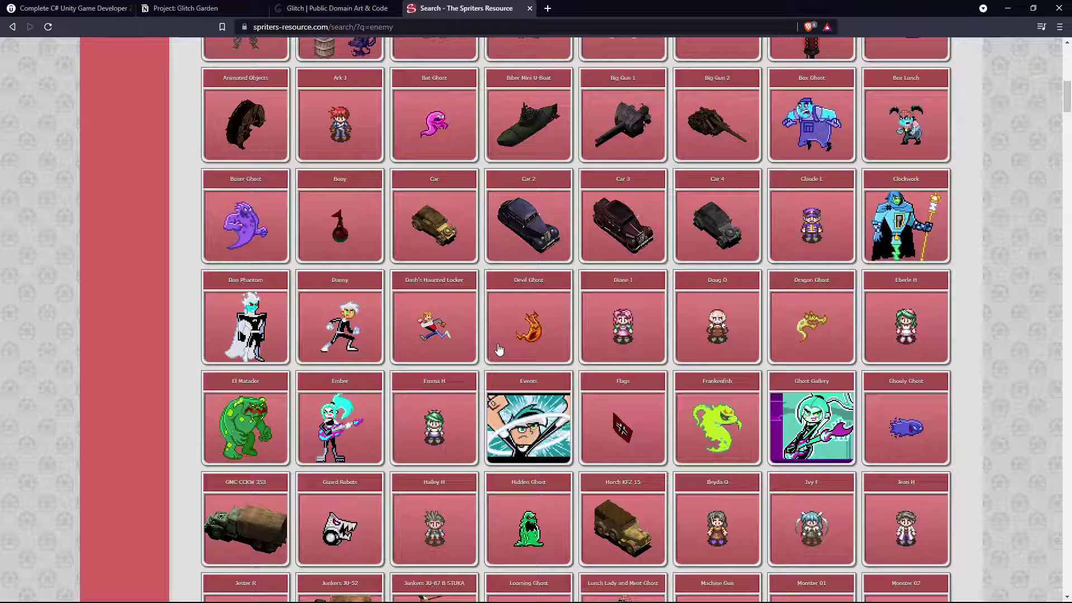
scroll(499, 350, "down", 5)
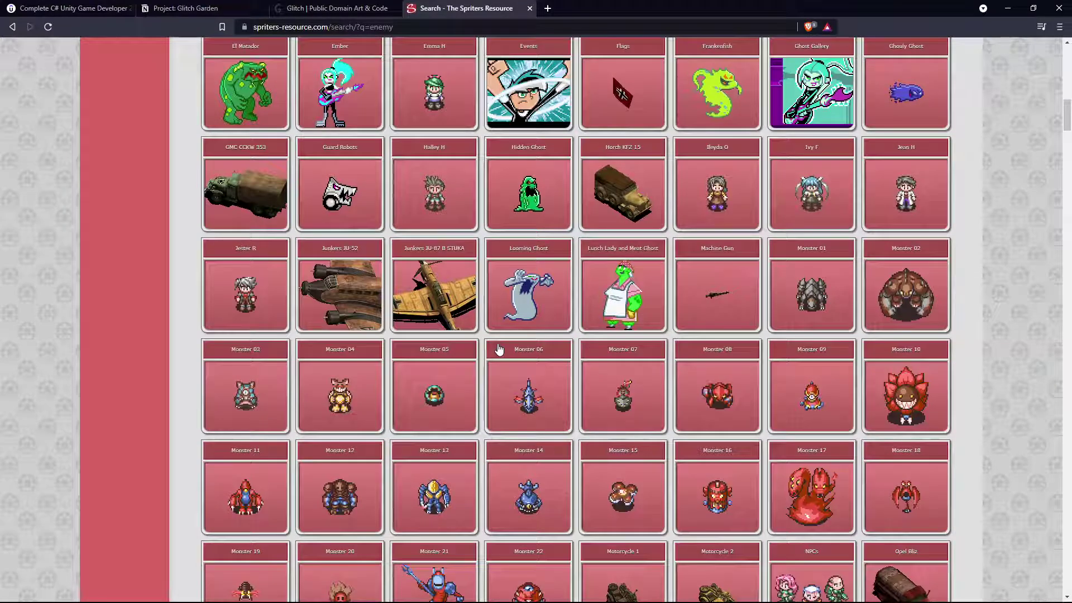
scroll(498, 349, "up", 15)
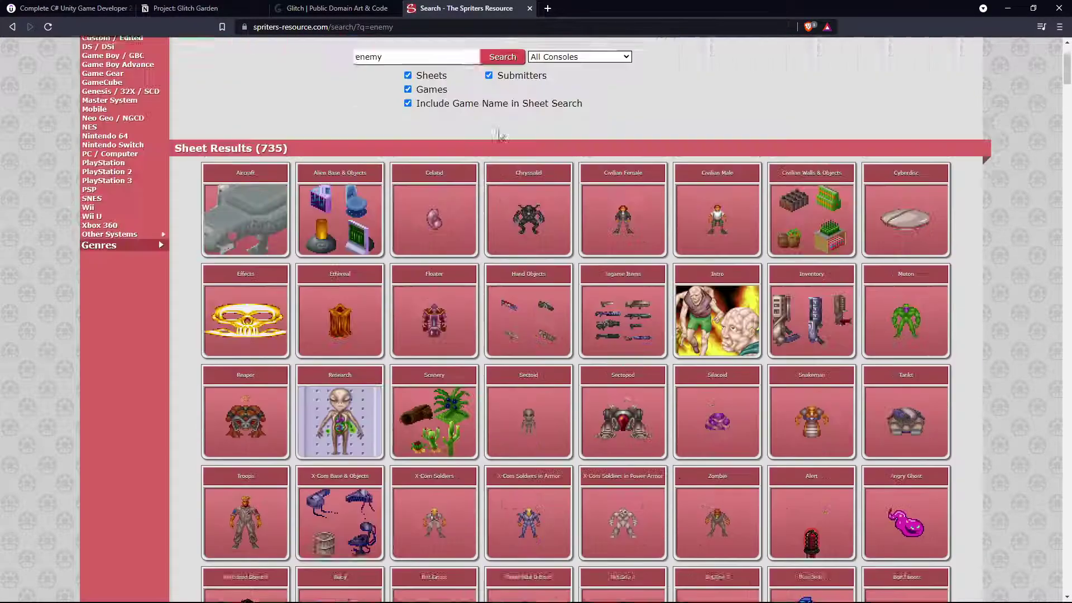
Step: Search for 'pokemon dash' and scroll through the 5,572 sheet results, then back up
type("pokemon dash")
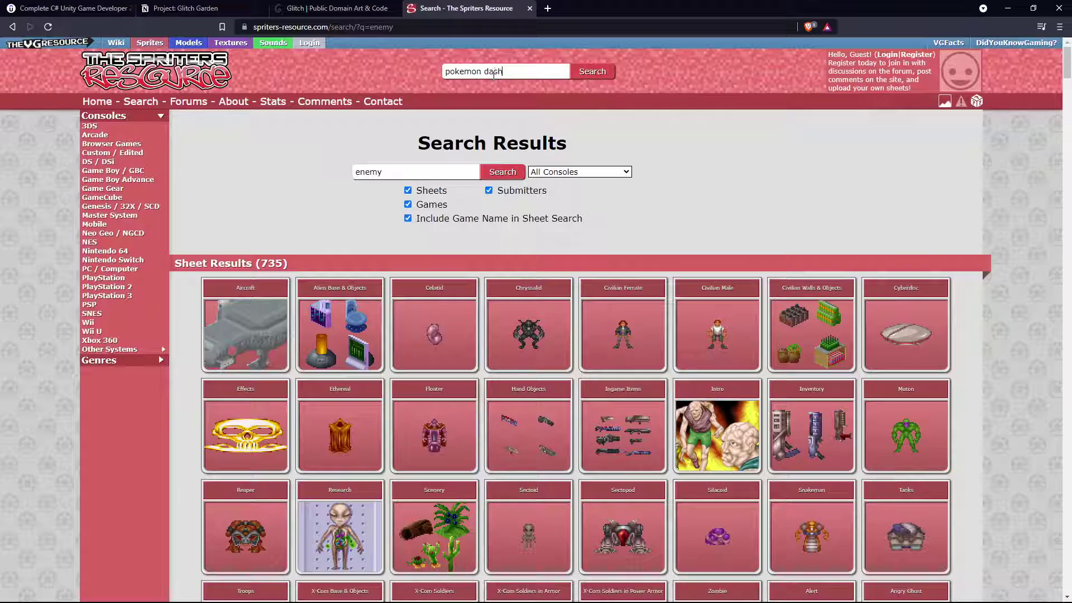
key("Return")
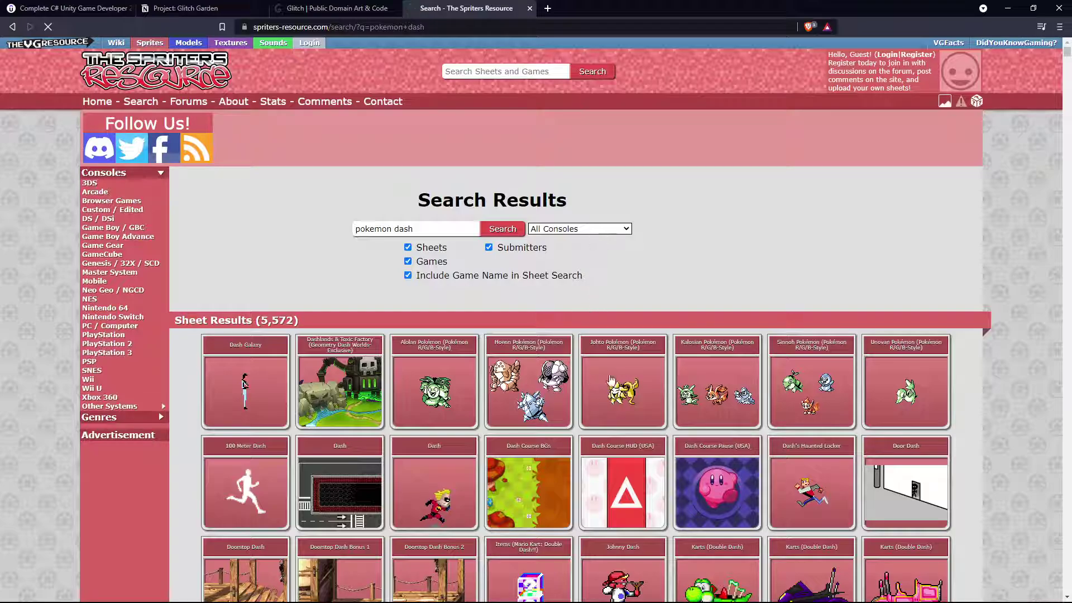
scroll(612, 381, "down", 5)
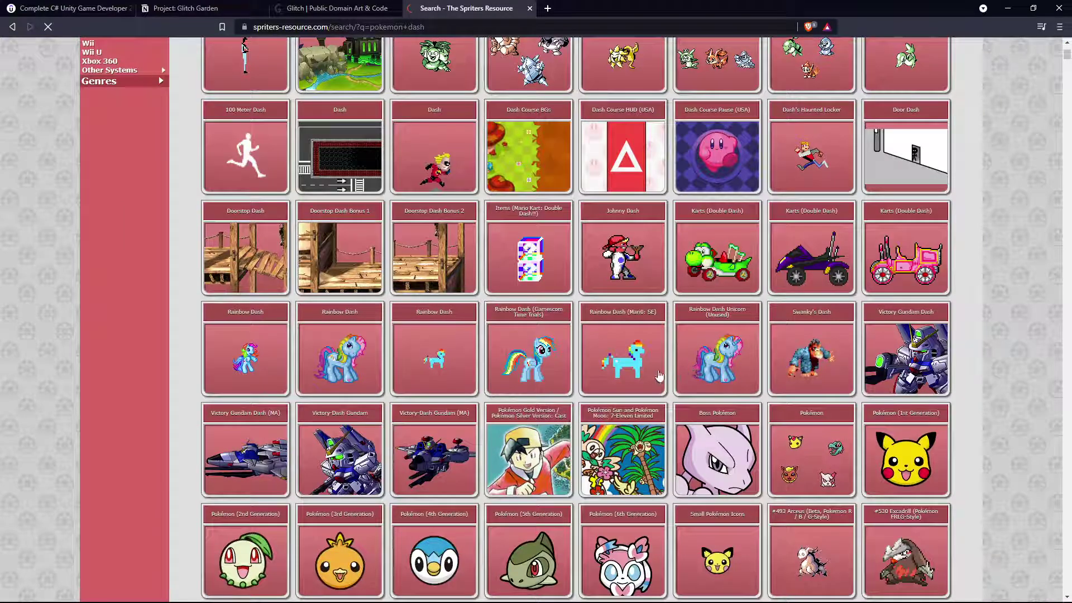
scroll(659, 376, "down", 3)
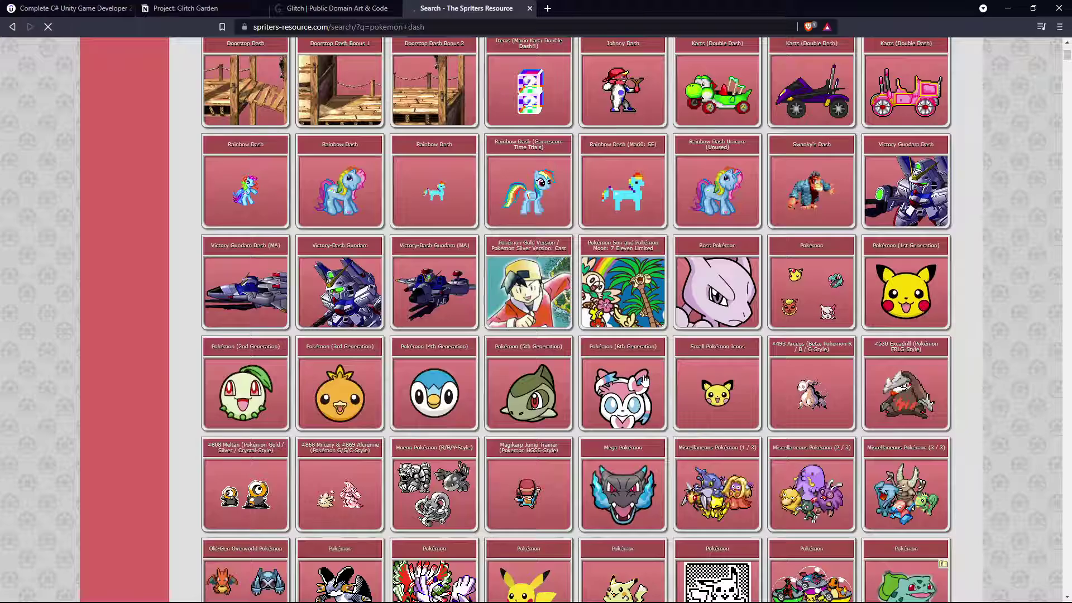
scroll(645, 381, "down", 4)
scroll(646, 382, "up", 1)
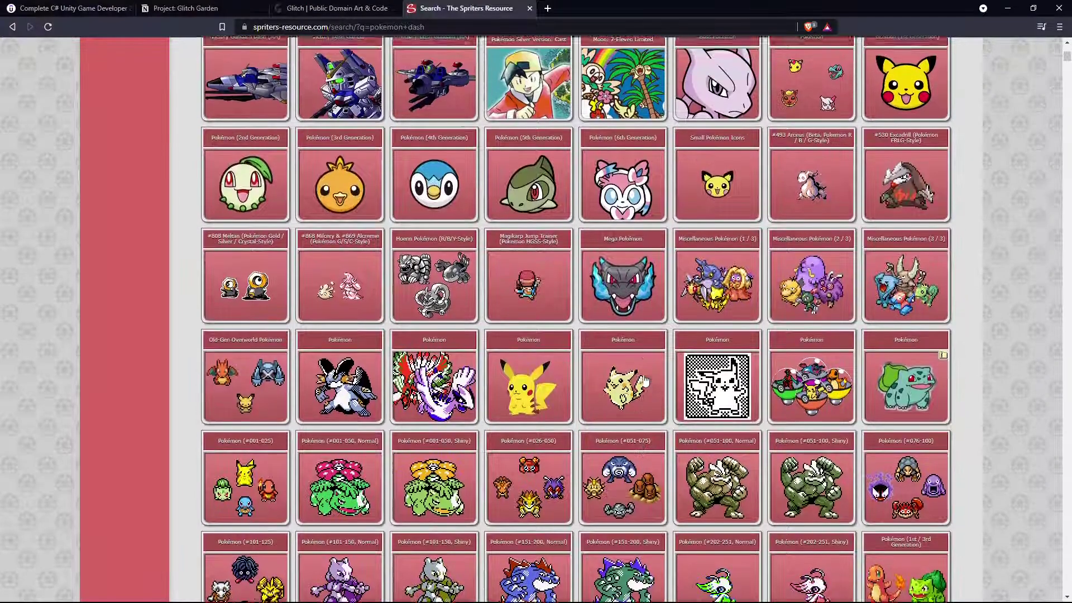
scroll(645, 381, "down", 7)
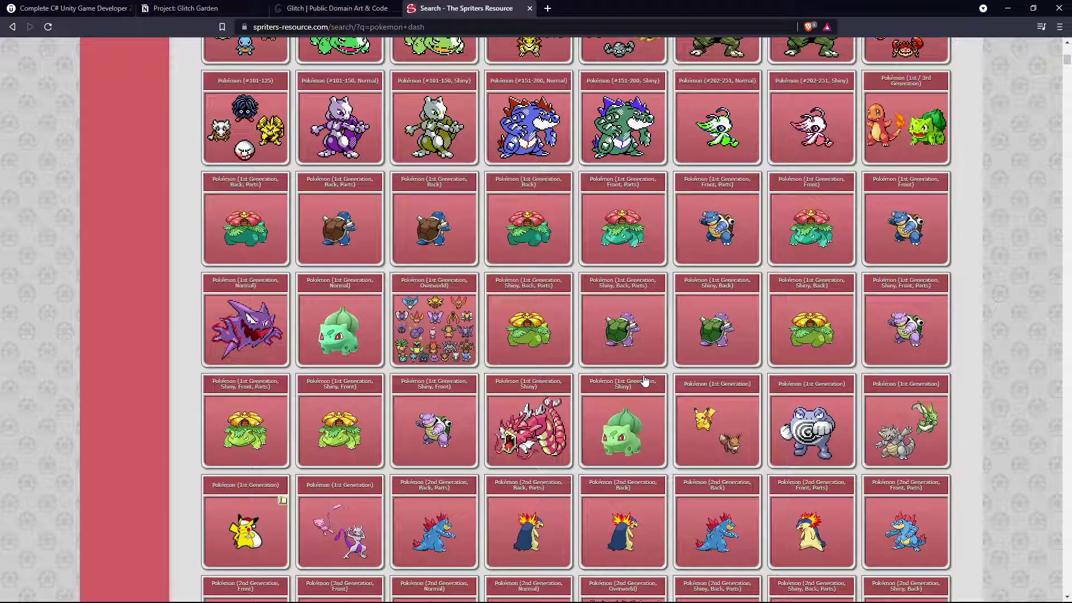
scroll(645, 381, "down", 3)
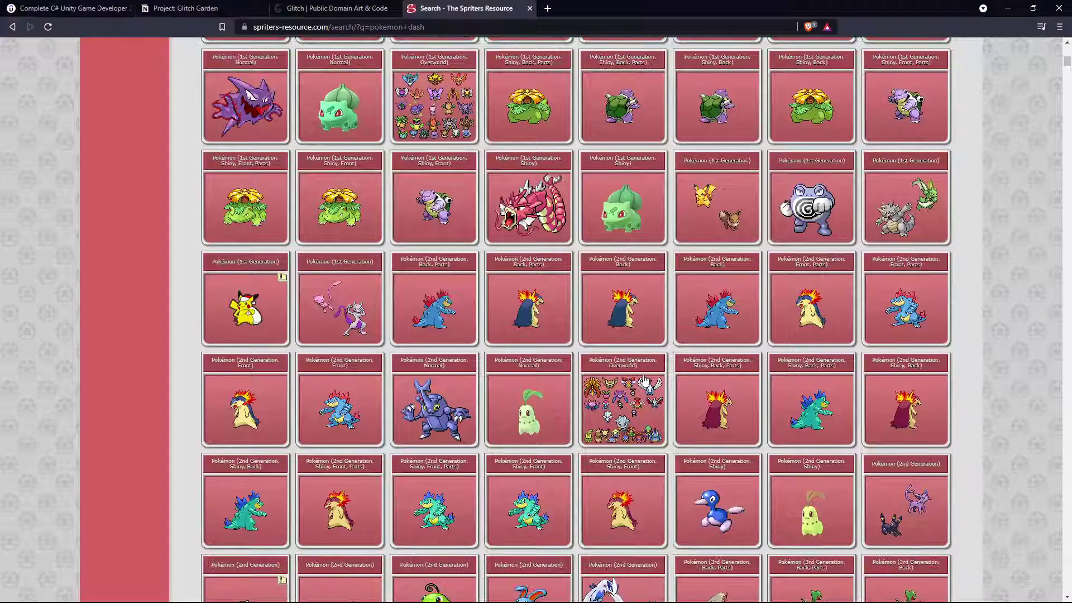
scroll(645, 381, "up", 3)
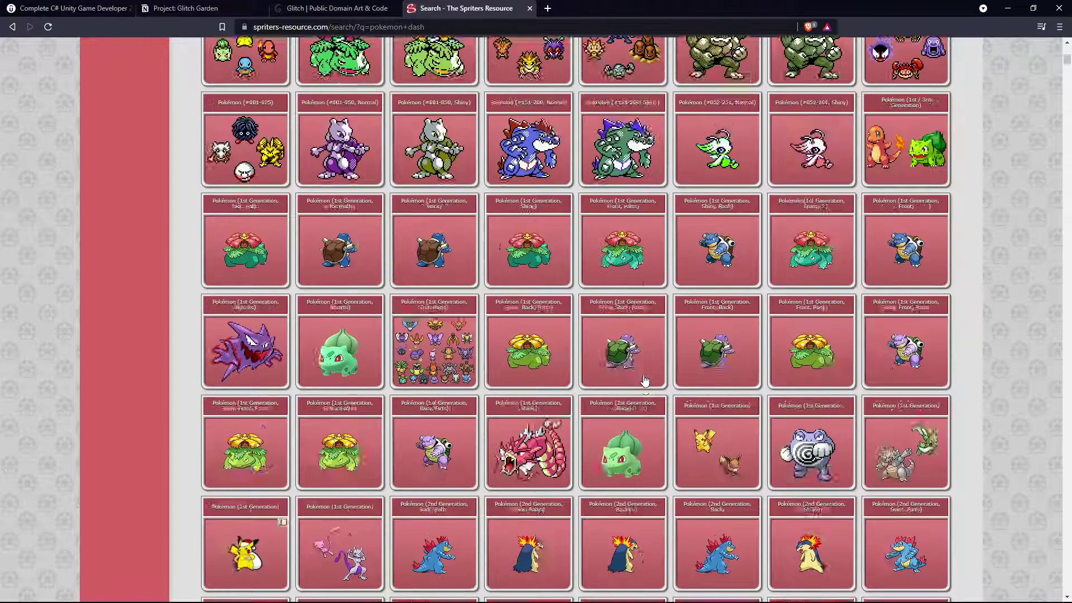
scroll(645, 381, "up", 15)
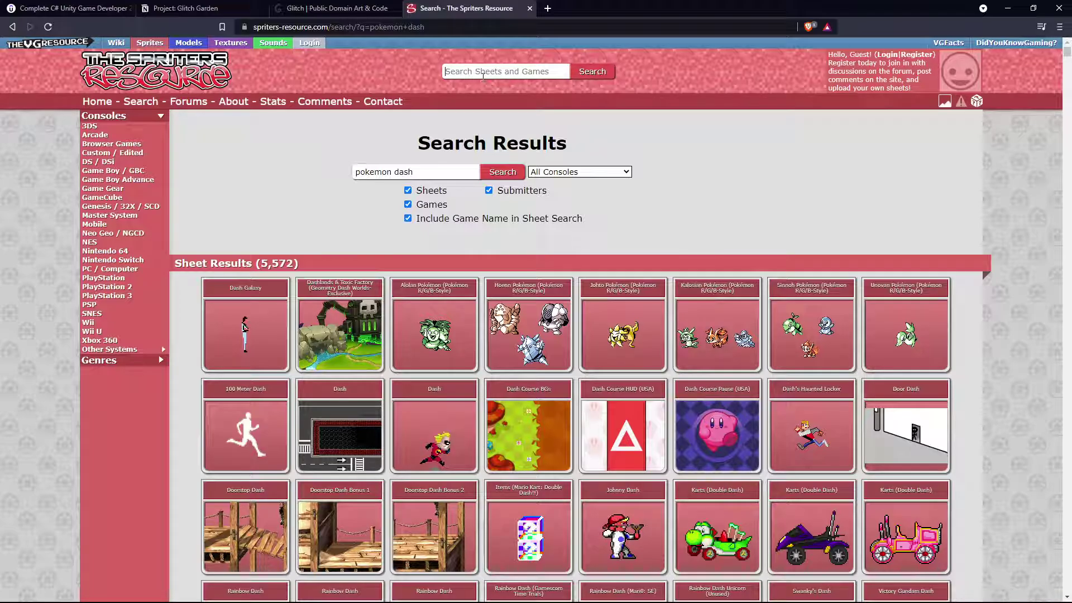
Step: Re-run the 'enemy' search and open the Angel Enemy sheet from Monkey King: The Legend Begins
type("enemy")
key("Return")
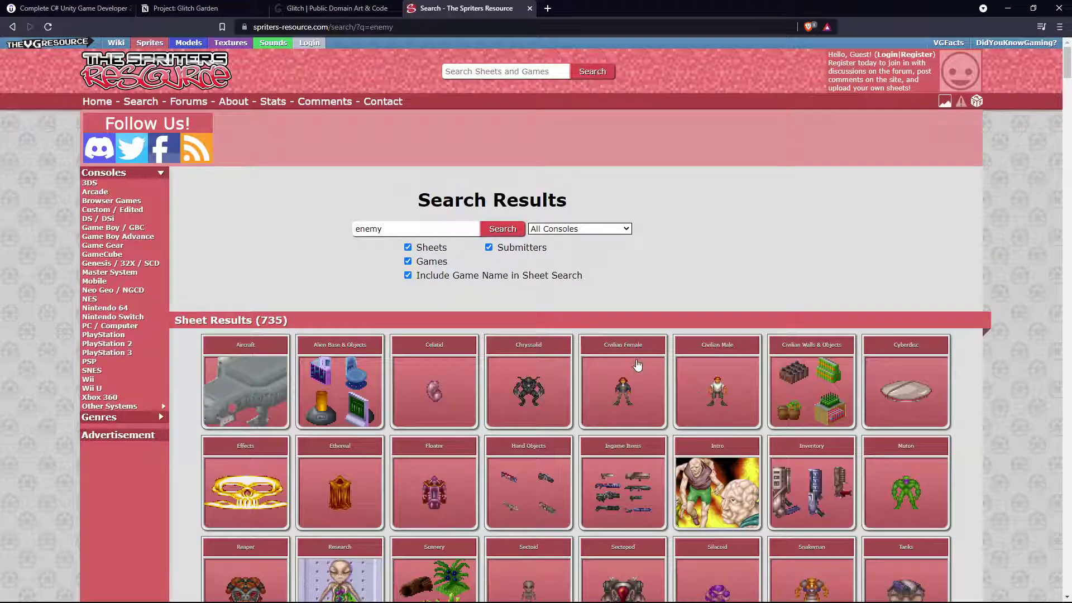
scroll(637, 365, "down", 20)
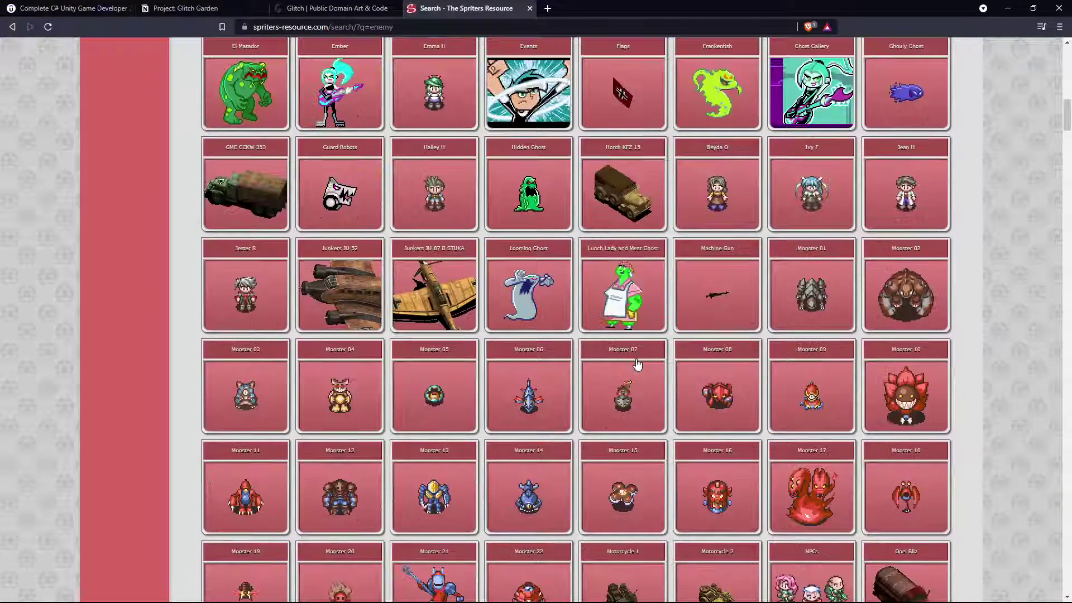
scroll(637, 365, "down", 6)
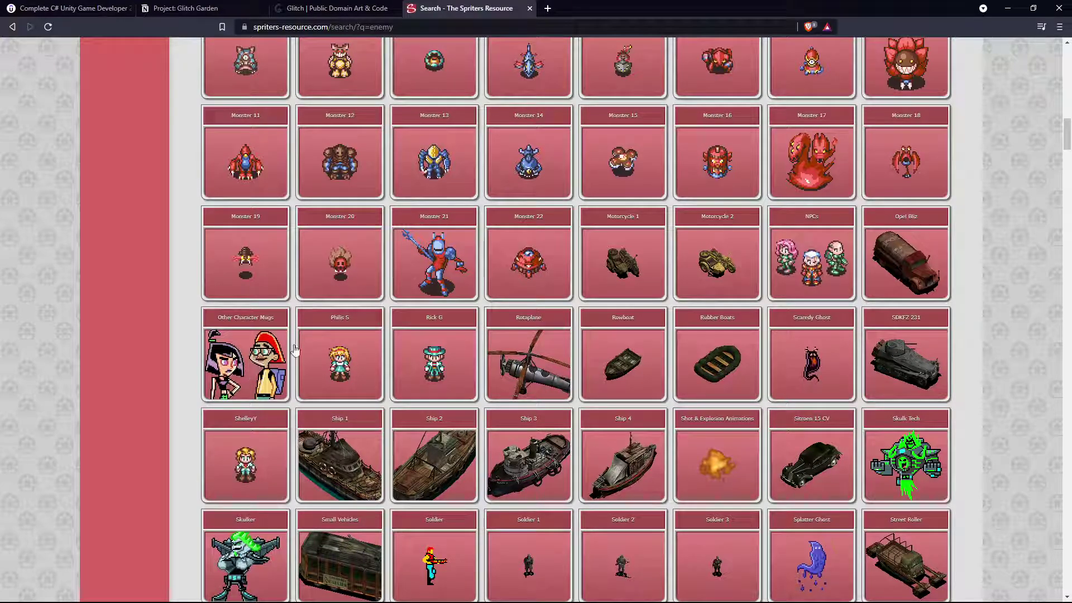
scroll(240, 399, "down", 2)
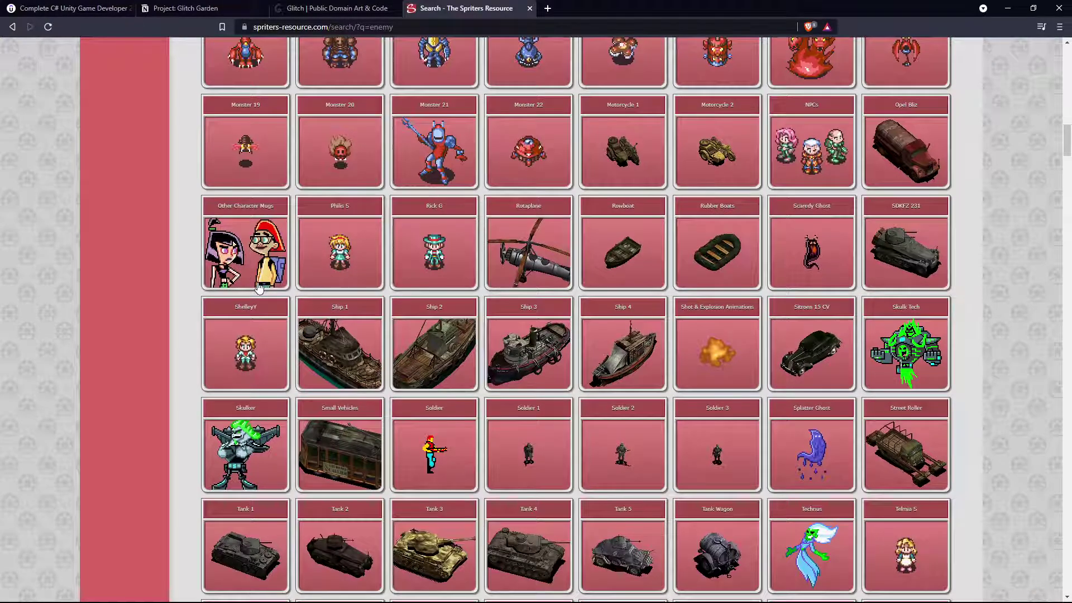
scroll(258, 288, "down", 5)
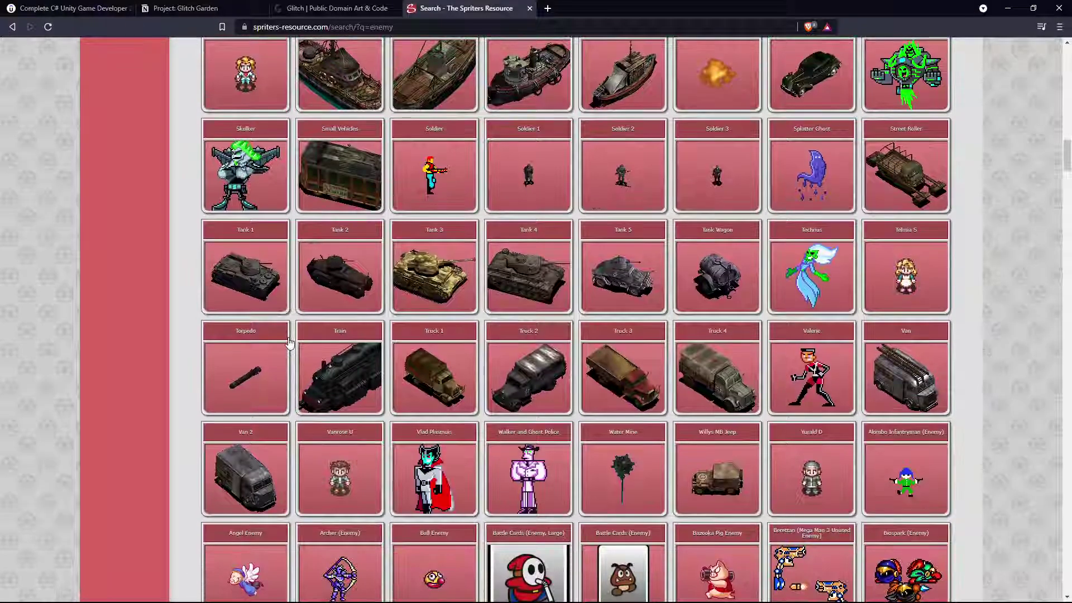
scroll(289, 342, "down", 4)
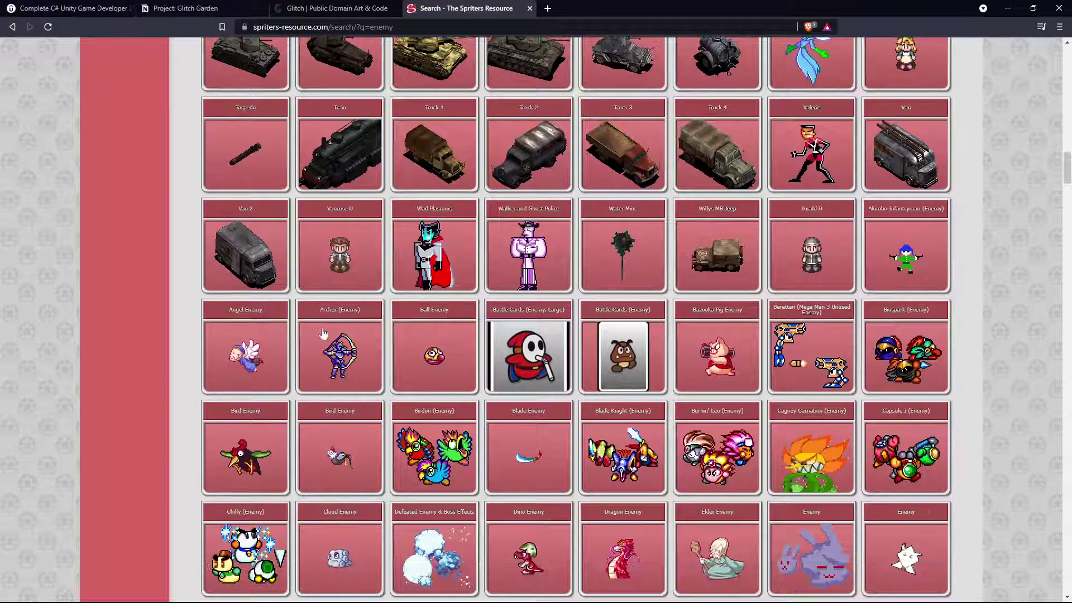
scroll(324, 335, "down", 1)
left_click(453, 298)
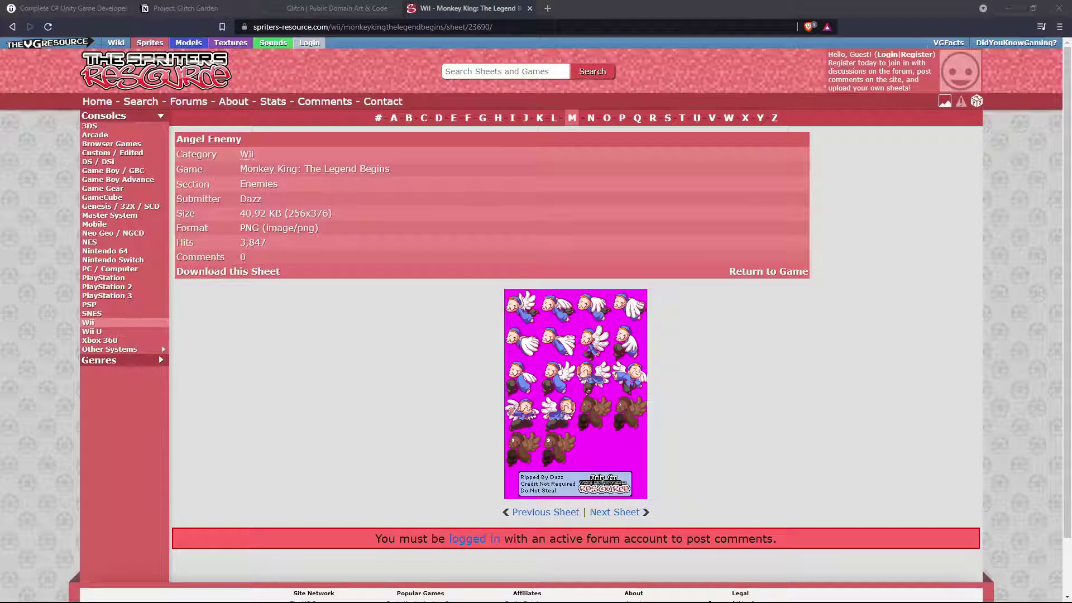
Step: Save the Angel Enemy sheet as a PNG, then go to The Textures Resource site
key("Return")
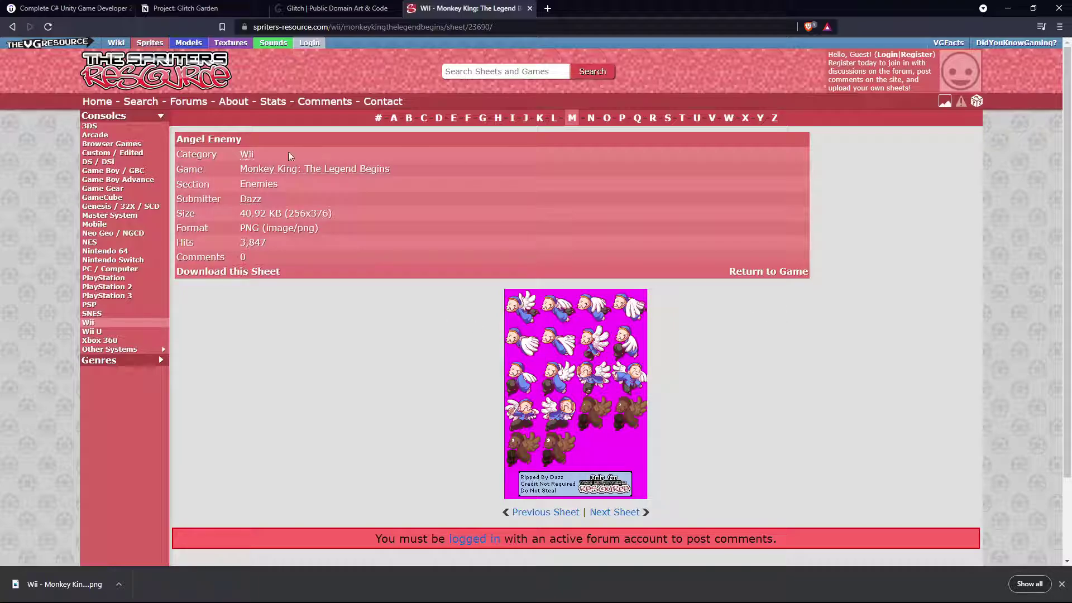
left_click(230, 43)
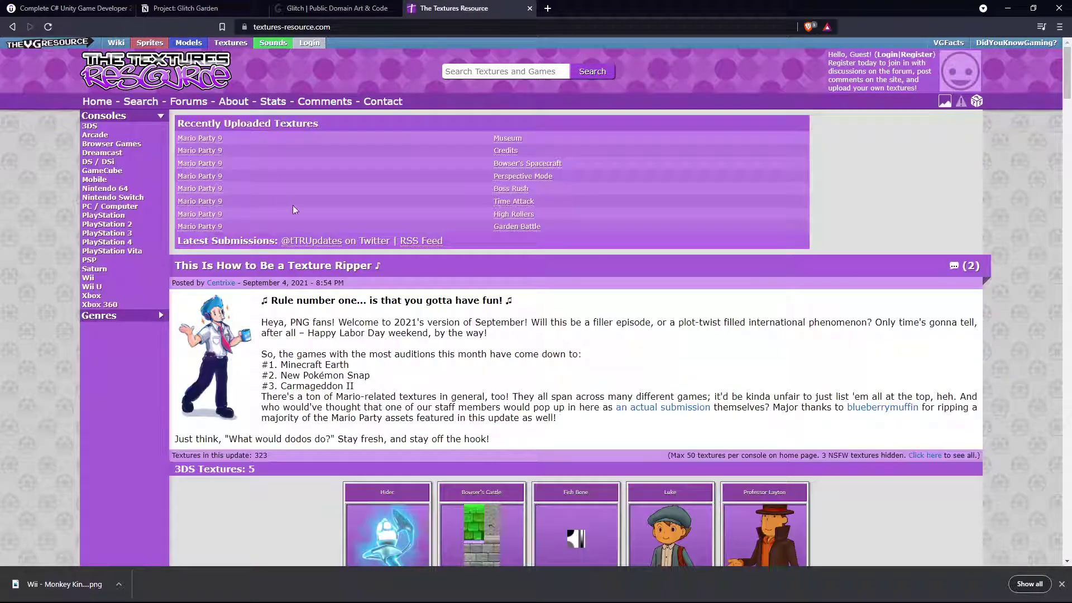
scroll(294, 209, "down", 5)
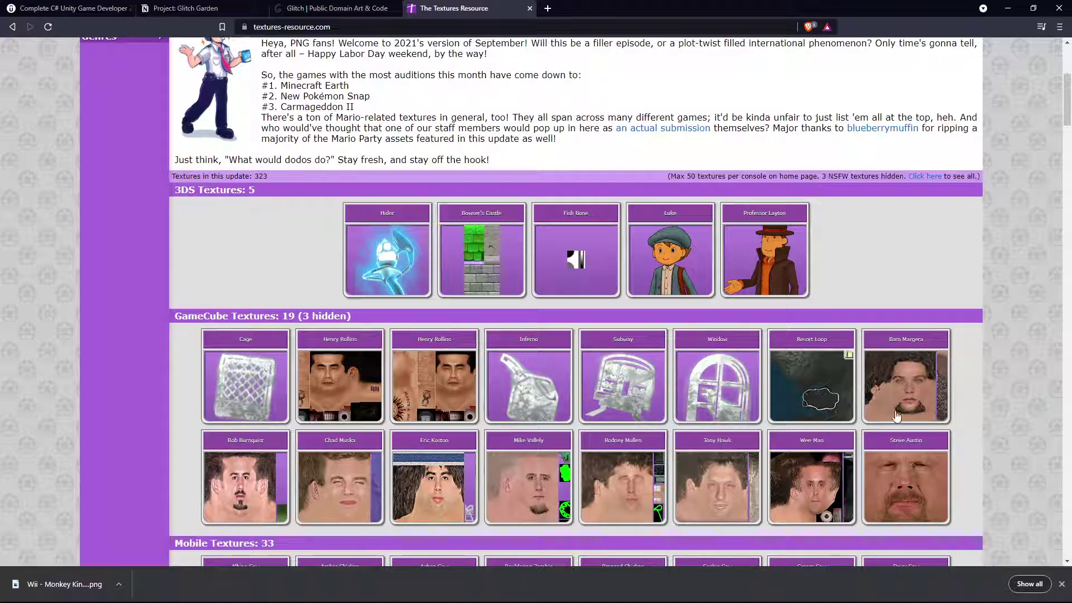
scroll(622, 280, "up", 5)
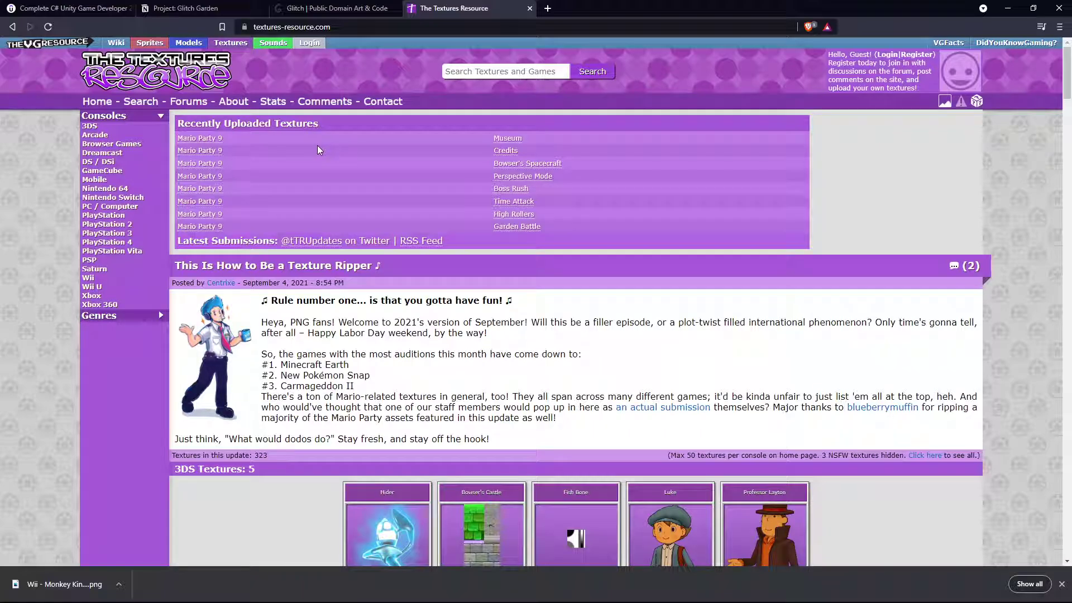
key("alt+Left")
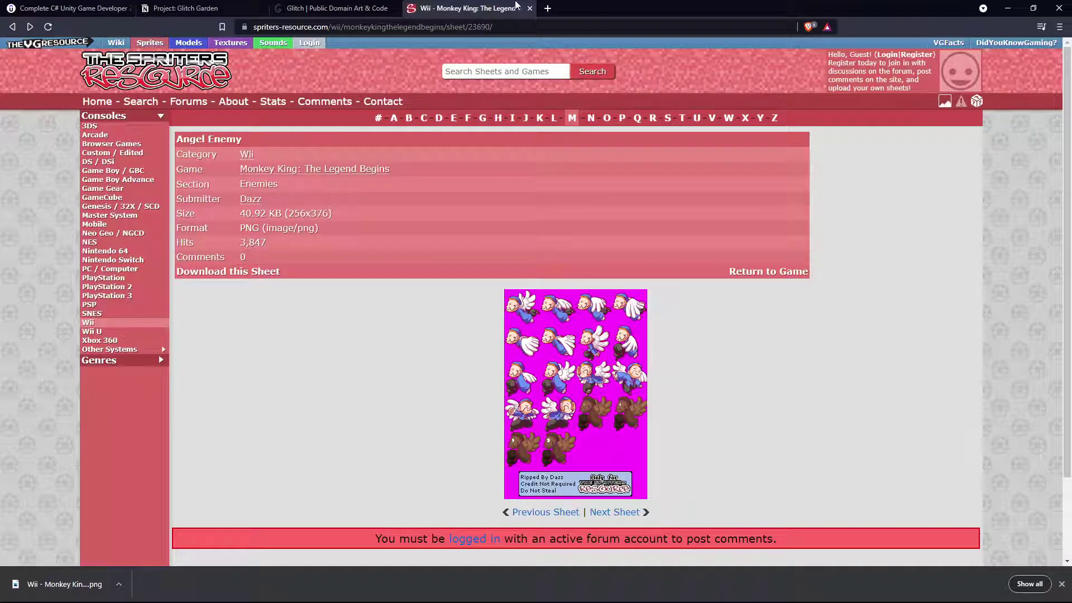
Step: Google 'how to use sprite resources' in a new tab, then return to the Angel Enemy tab
left_click(545, 9)
type("how to u")
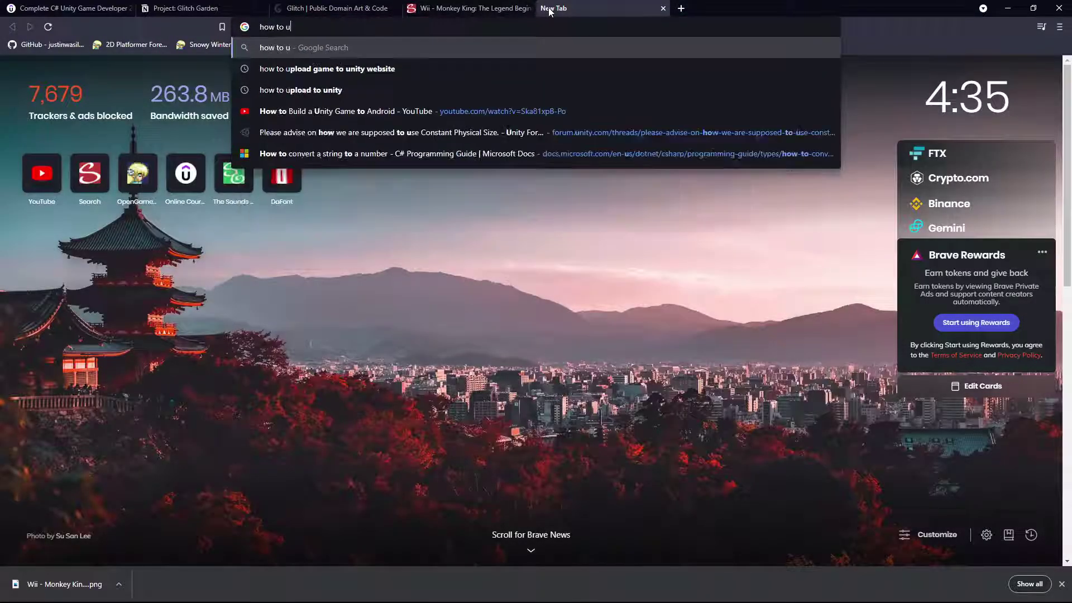
type("se sprite")
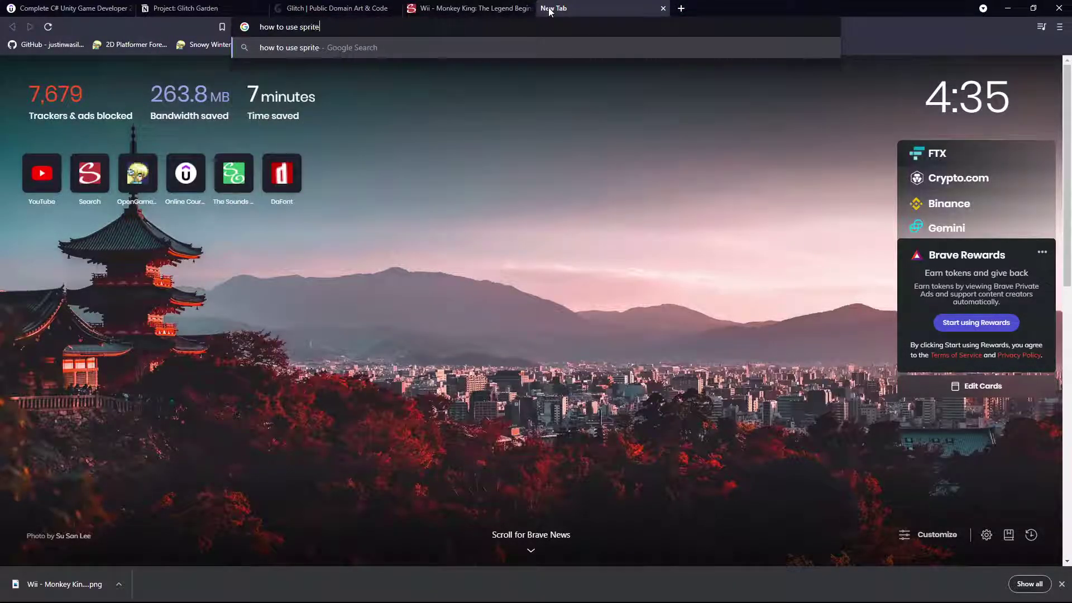
type(" resources")
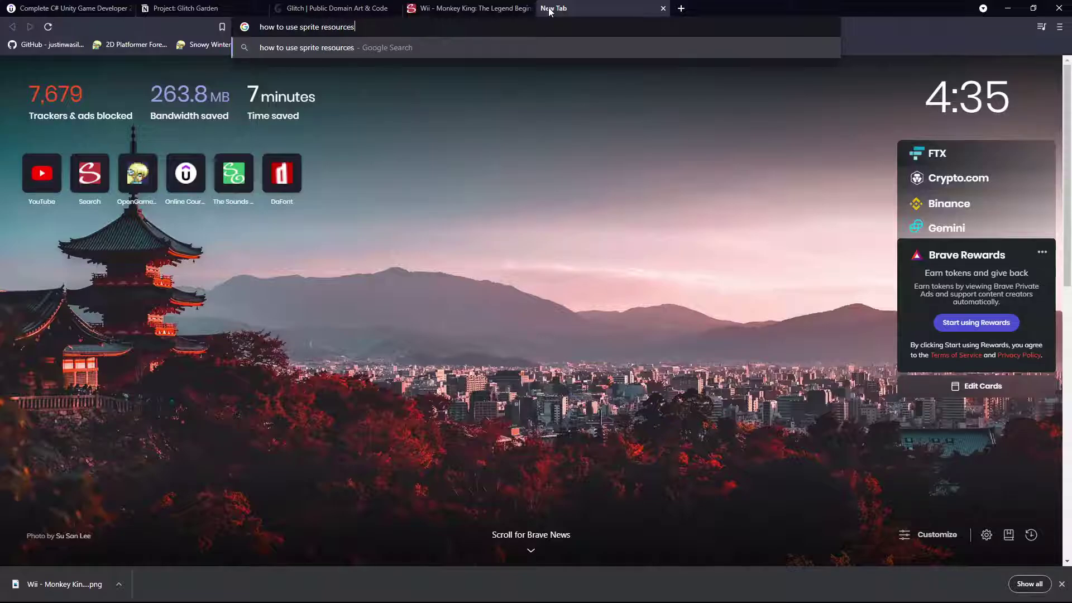
key("Return")
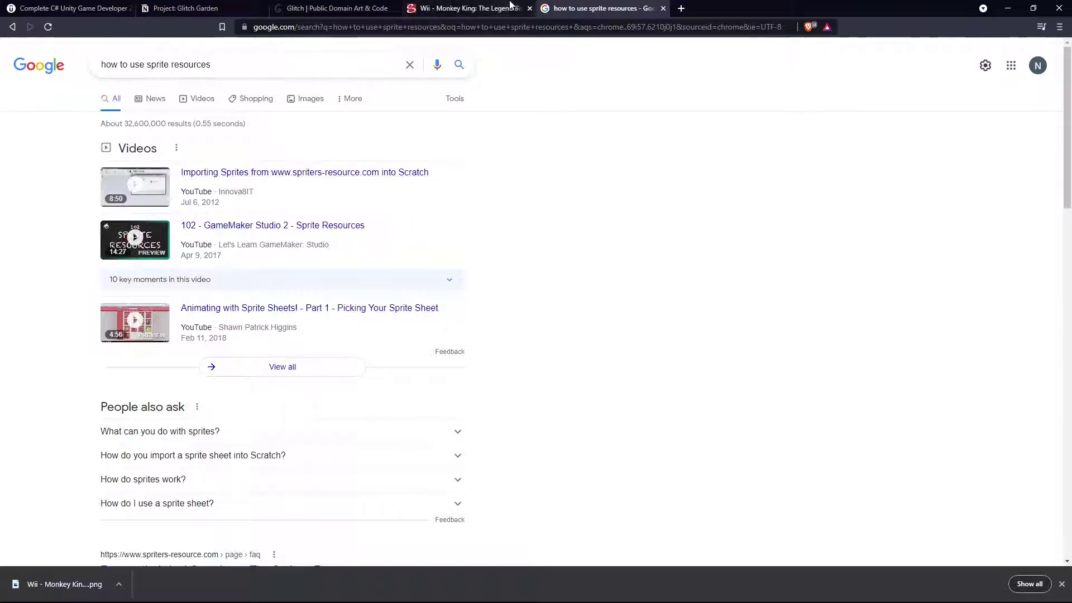
left_click(472, 8)
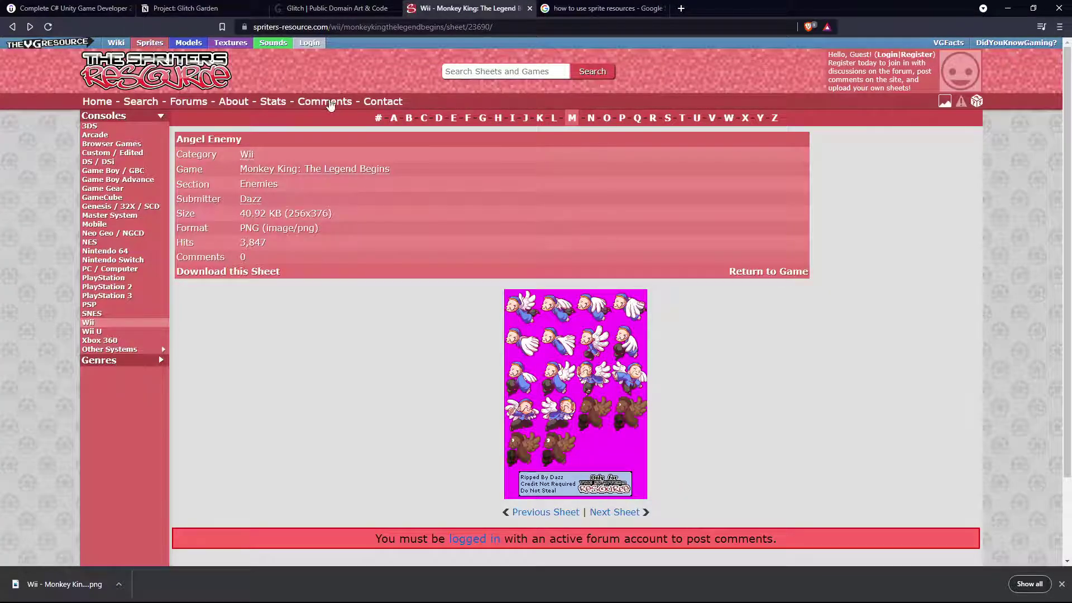
Step: Navigate from the sheet's comments through the VG Resource forum to the Ripping Help board
left_click(300, 108)
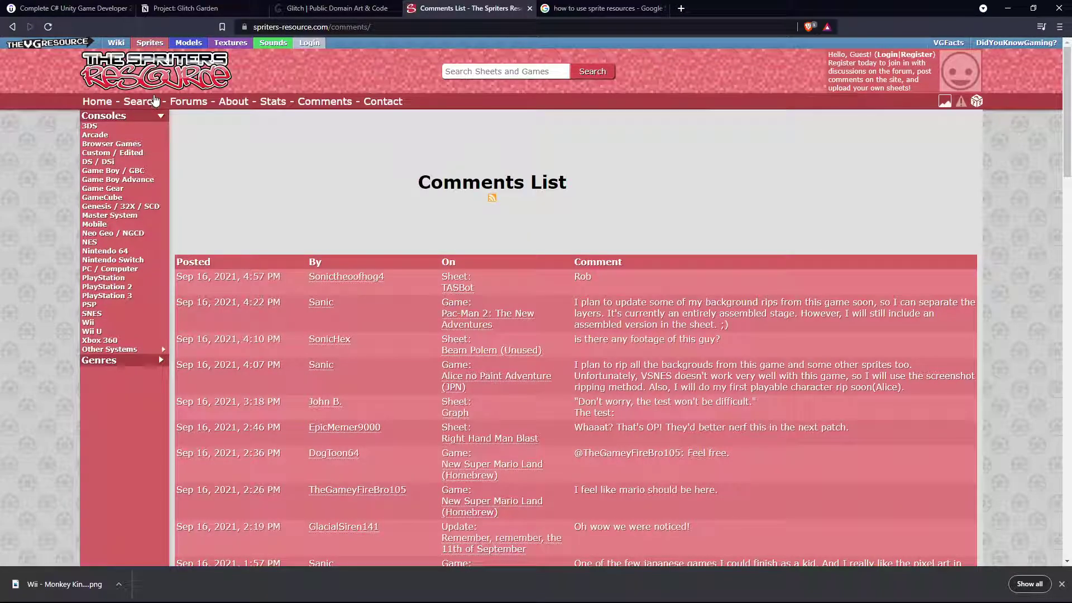
left_click(192, 90)
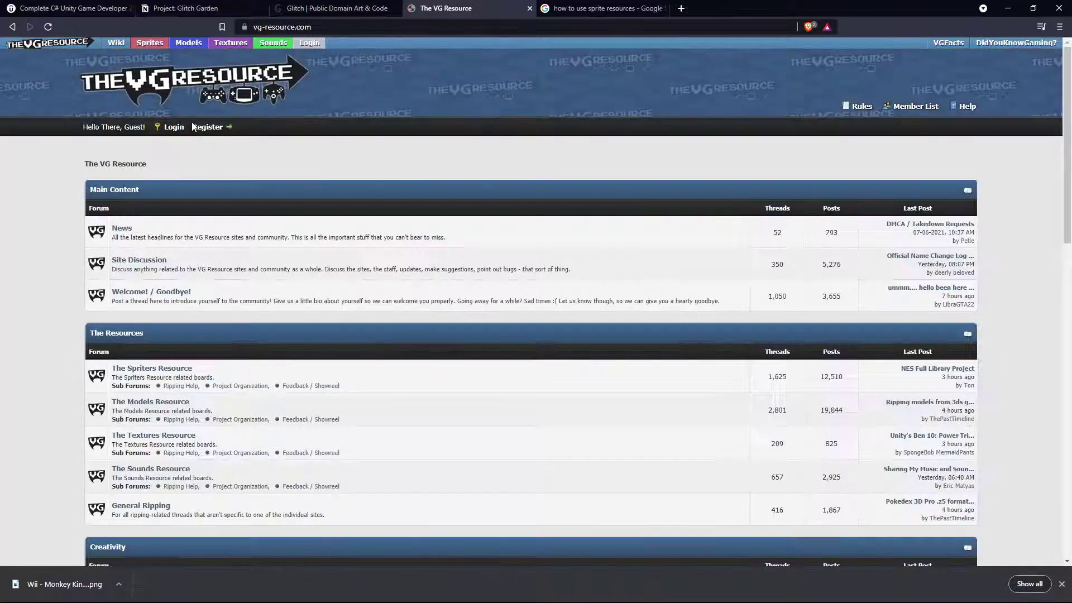
scroll(296, 335, "down", 4)
scroll(296, 345, "up", 2)
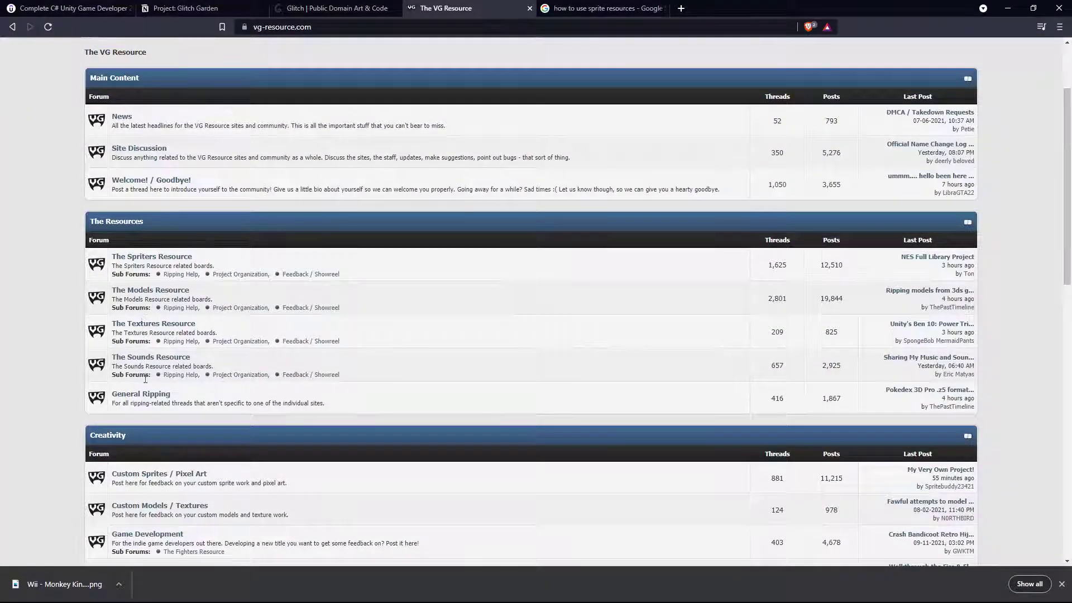
left_click(151, 257)
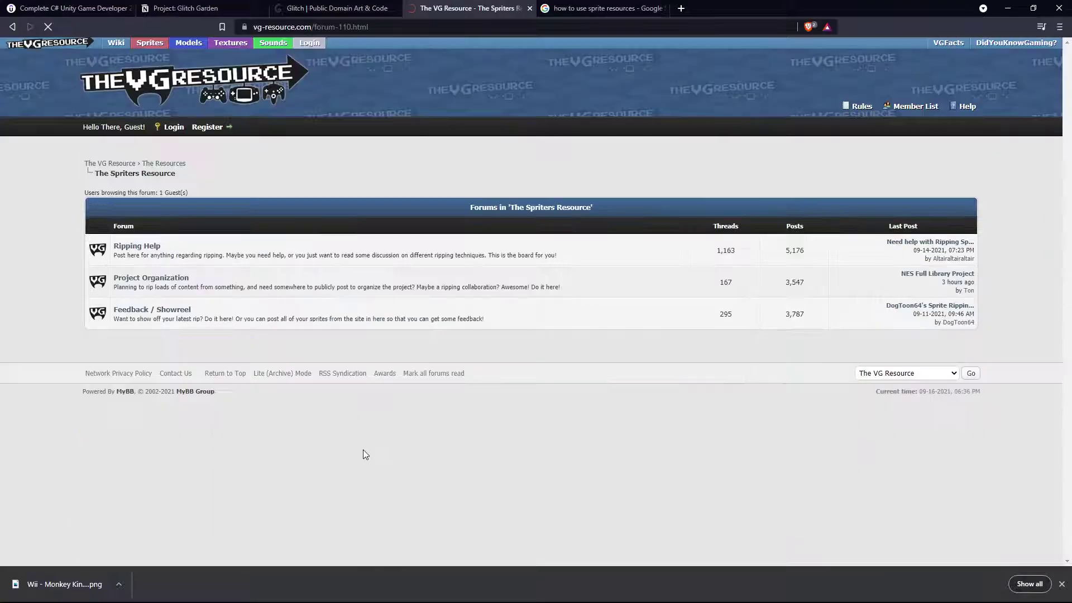
left_click(142, 251)
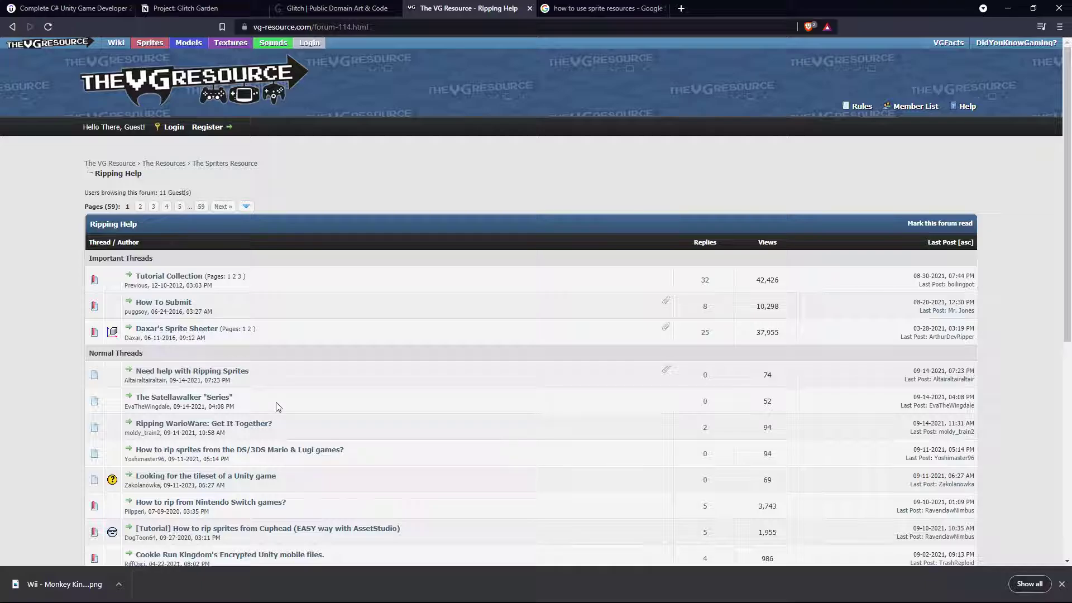
Step: View the 'Need help with Ripping Sprites' thread and its screenshot, then close the forum tab
left_click(226, 370)
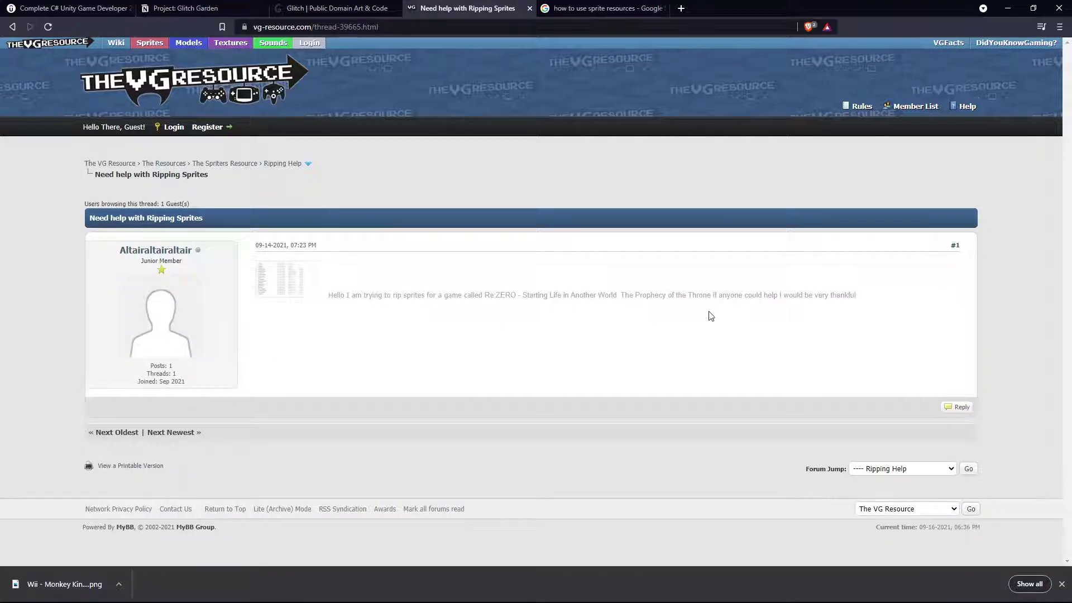
left_click(281, 284)
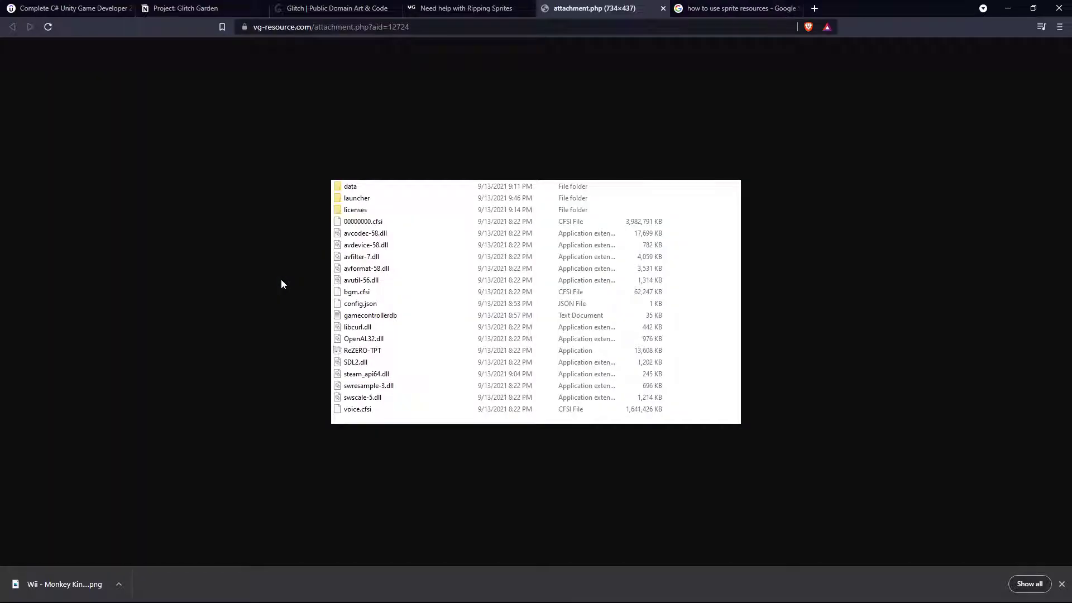
left_click(663, 8)
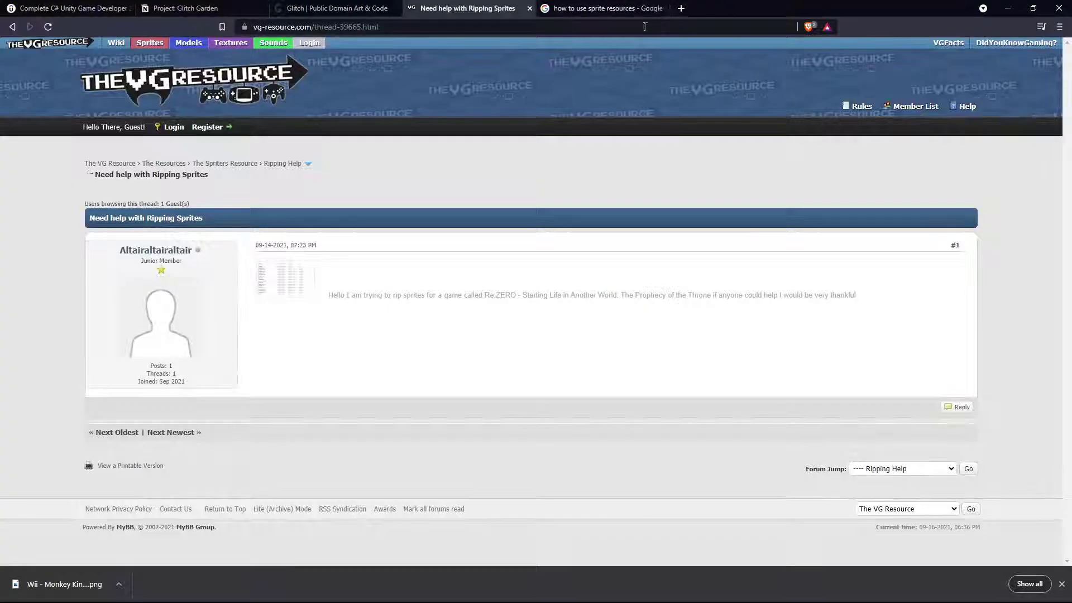
key("alt+Left")
scroll(282, 467, "down", 1)
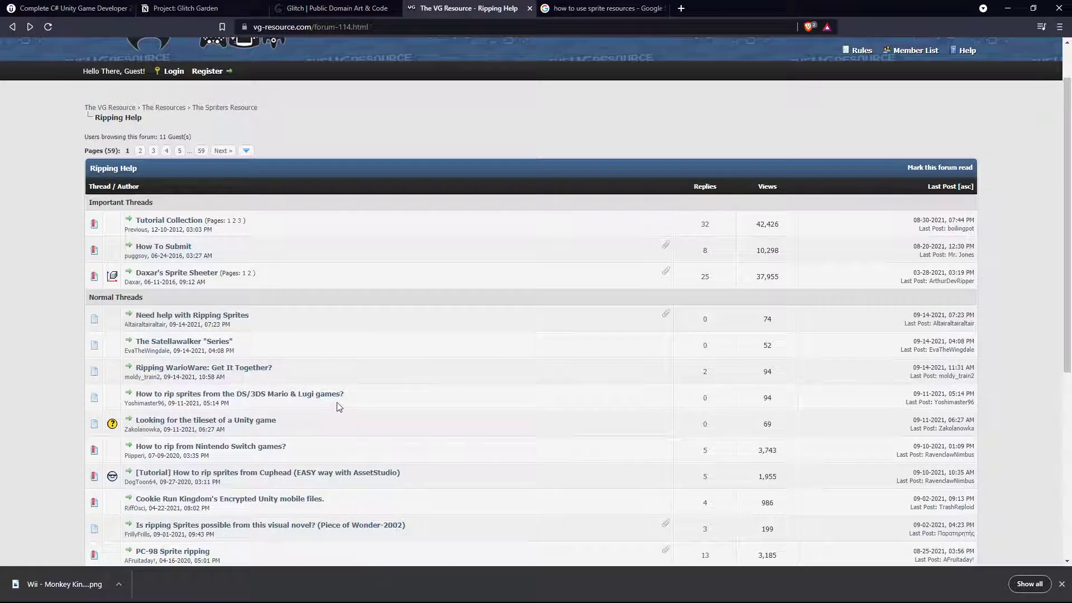
scroll(328, 411, "down", 2)
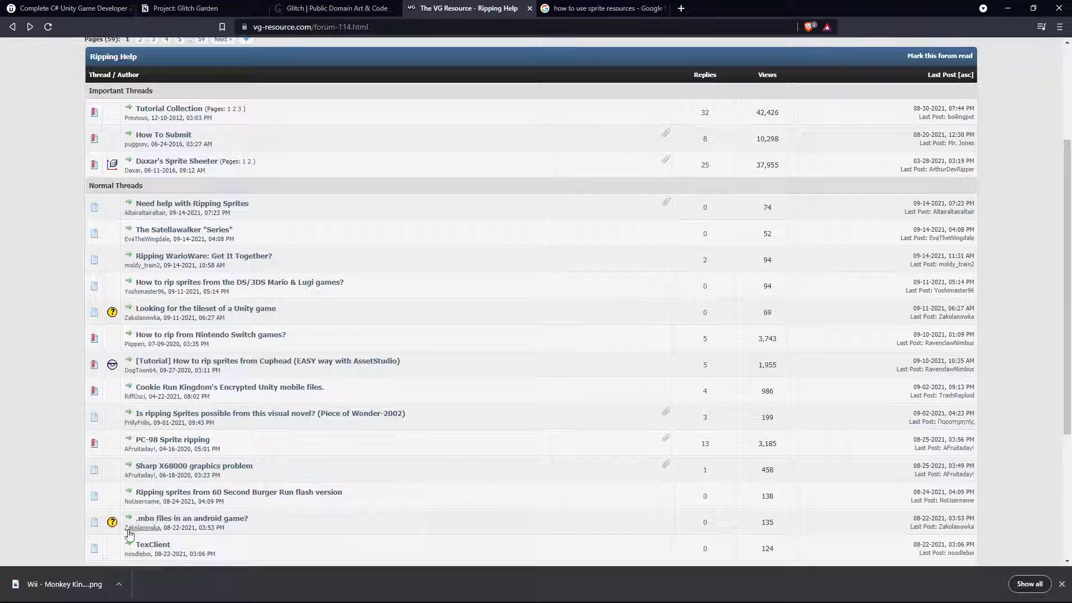
scroll(205, 509, "down", 2)
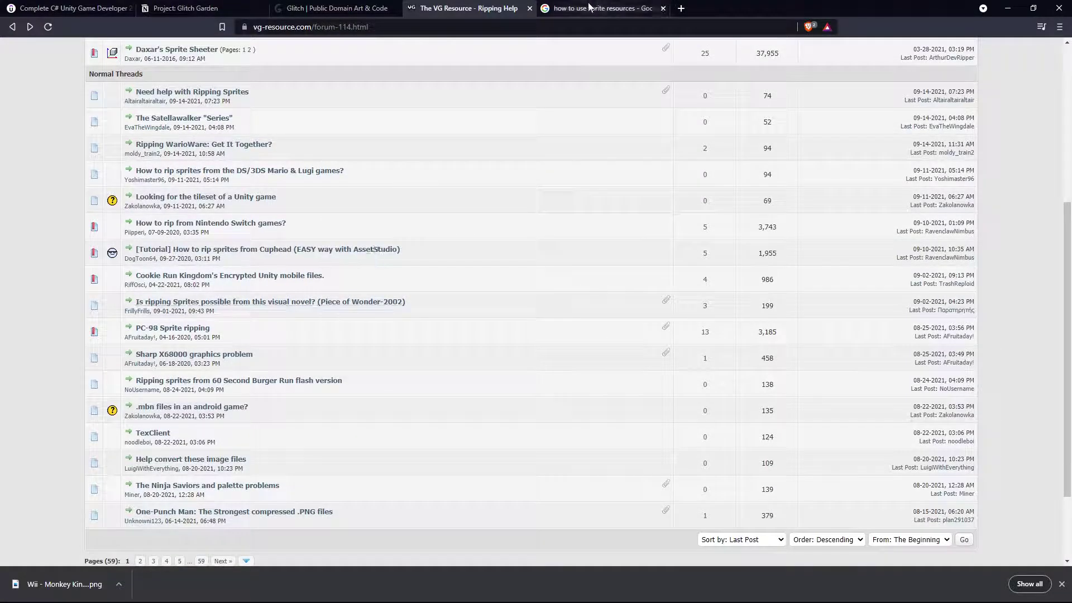
left_click(529, 7)
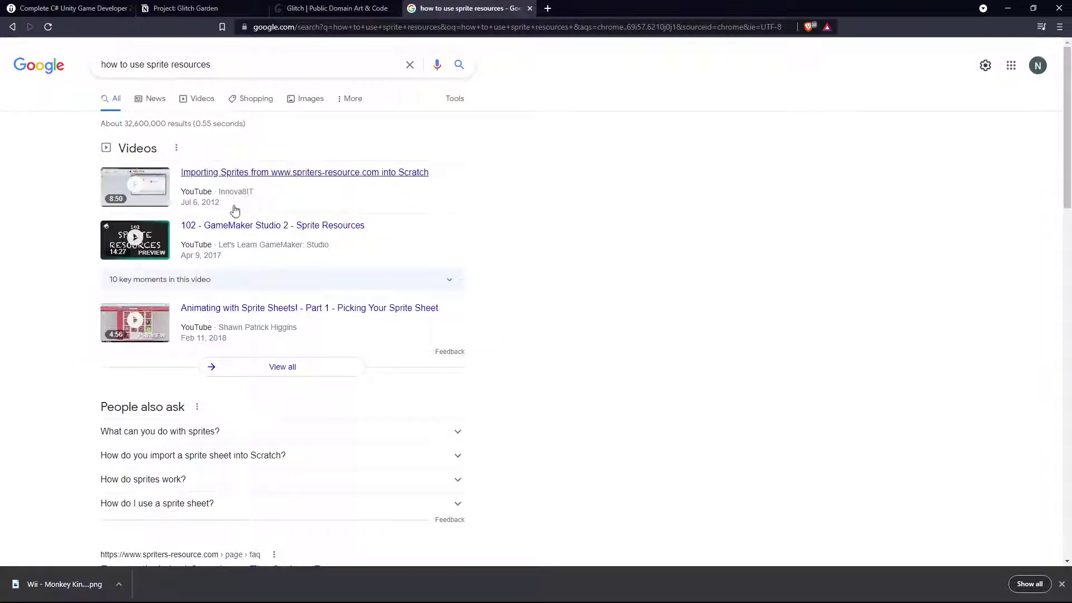
Step: Play the Udemy Intro To Animation lecture from 6:31 to 6:45, then switch to the Glitch Garden notes
left_click(335, 8)
left_click(187, 8)
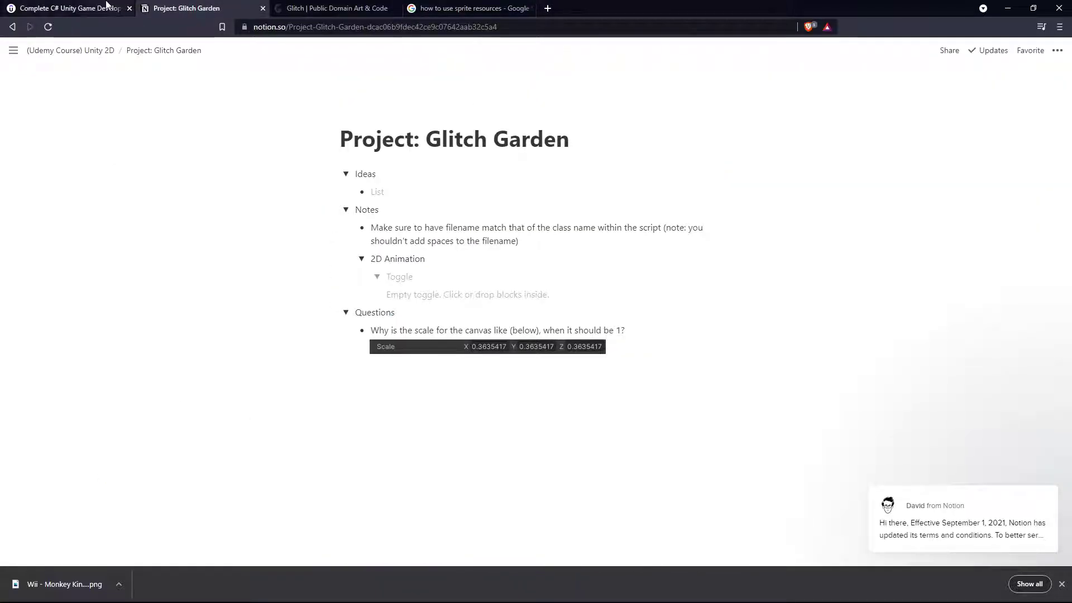
left_click(108, 6)
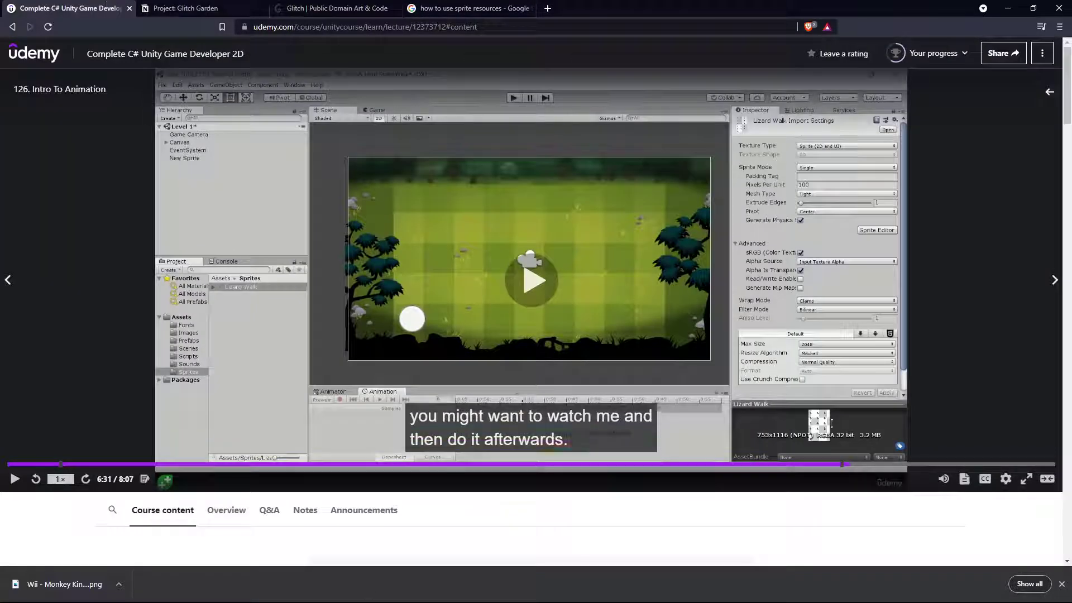
left_click(1061, 584)
key("space")
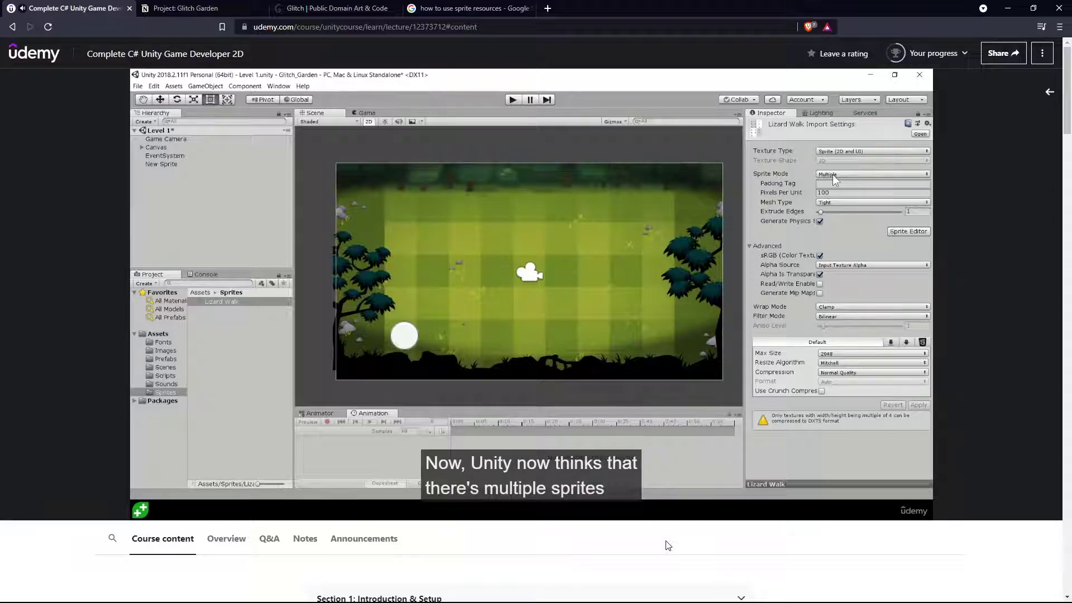
left_click(461, 225)
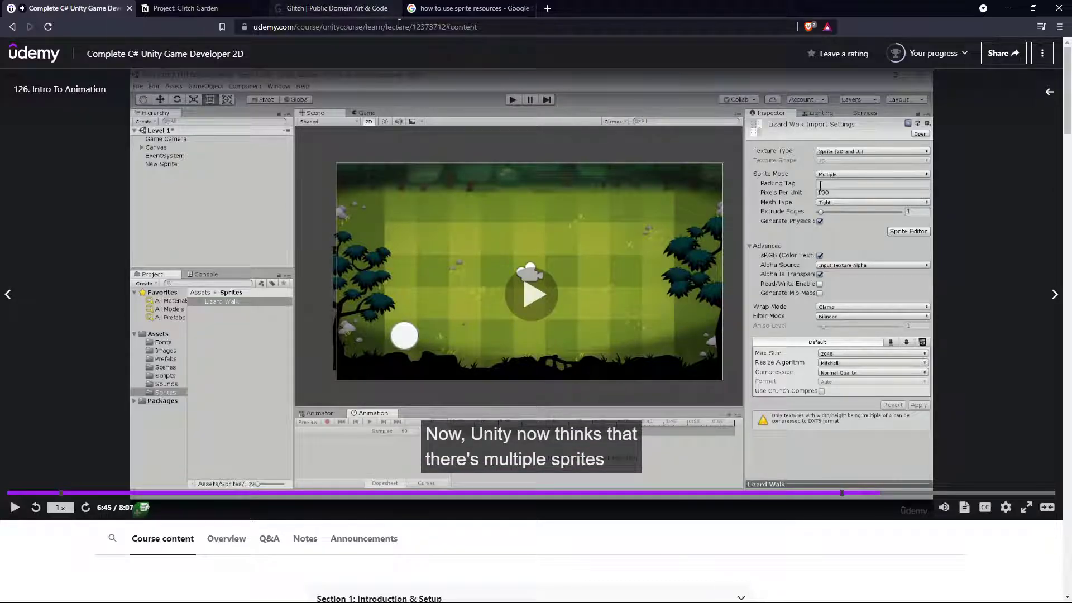
left_click(194, 12)
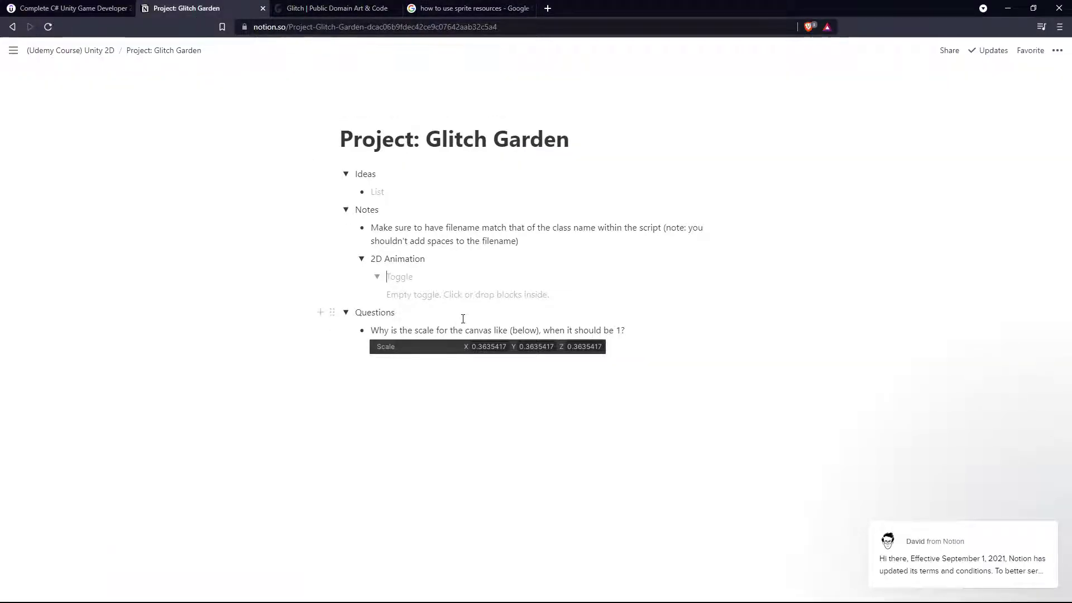
Step: Turn the empty toggle into bullets 'Spritesheet Animation' and 'Bone-based Animation'
key("BackSpace")
type("- Sprite Shee")
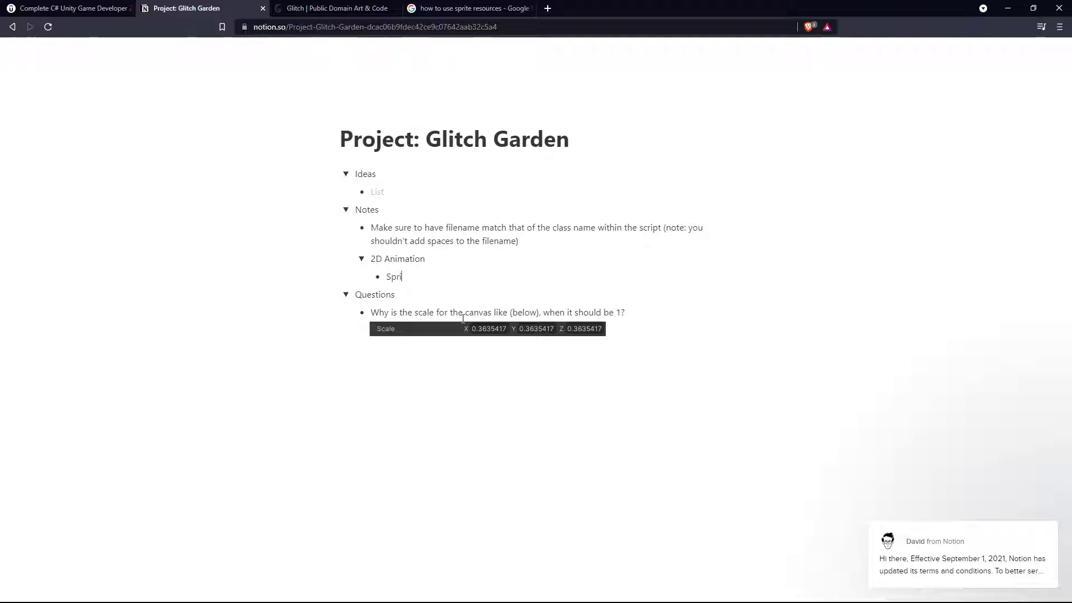
key("BackSpace")
key("BackSpace")
key("BackSpace")
key("BackSpace")
key("BackSpace")
type("sheet Animation")
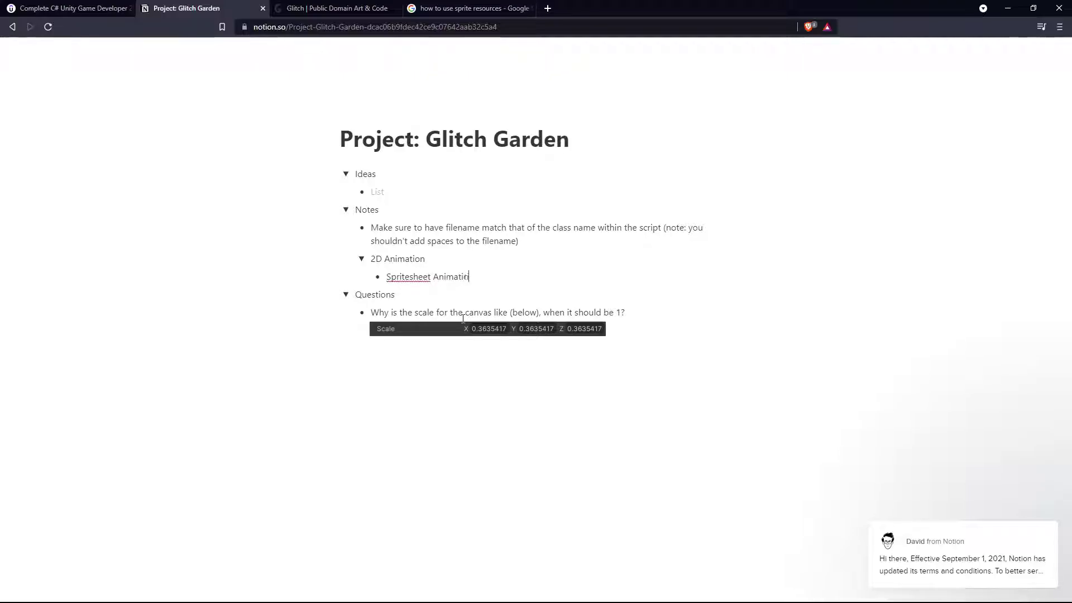
key("Return")
type("Bone-baa")
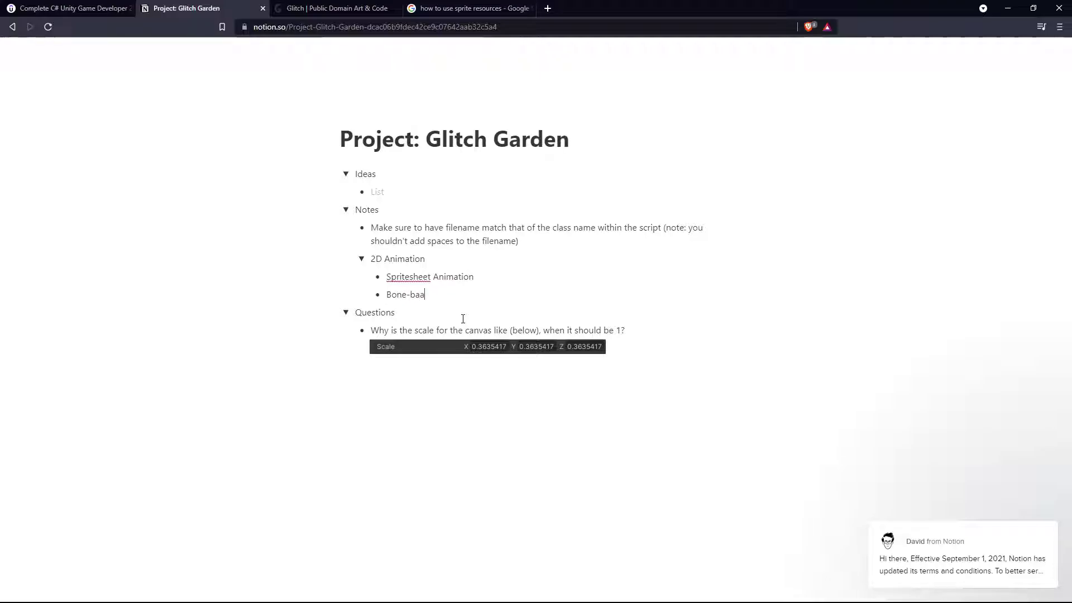
key("BackSpace")
type("sed Animation")
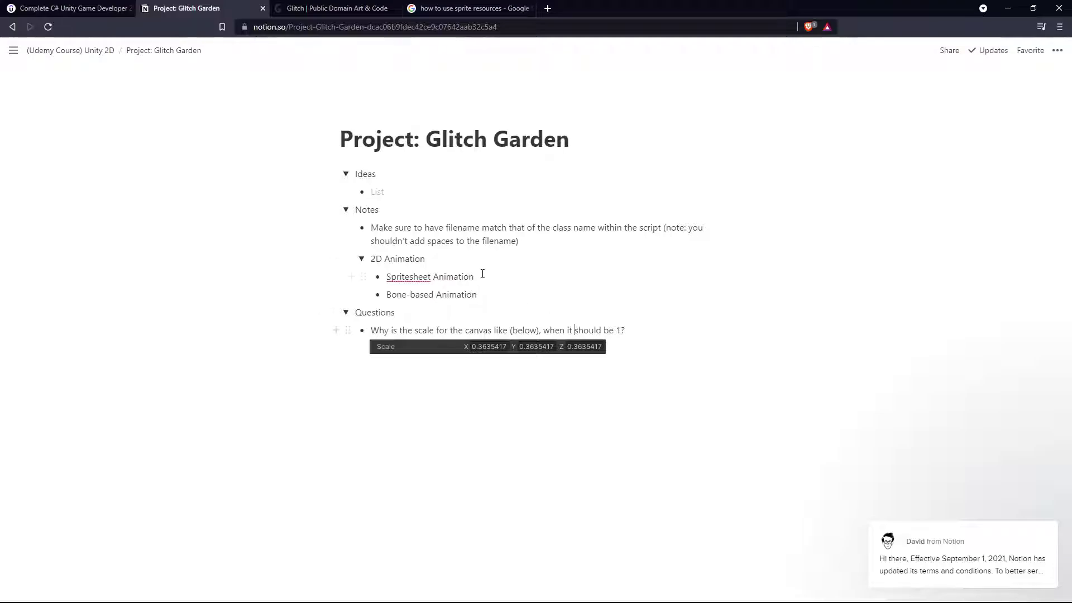
Step: Correct the first bullet to read 'Sprite sheet Animation'
left_click_drag(431, 277, 387, 277)
type("Sprite sheet")
left_click(521, 296)
Step: Watch the Udemy lecture to 7:41 at the Lizard Walk_15 frame, pause it, and switch to Unity
left_click(132, 8)
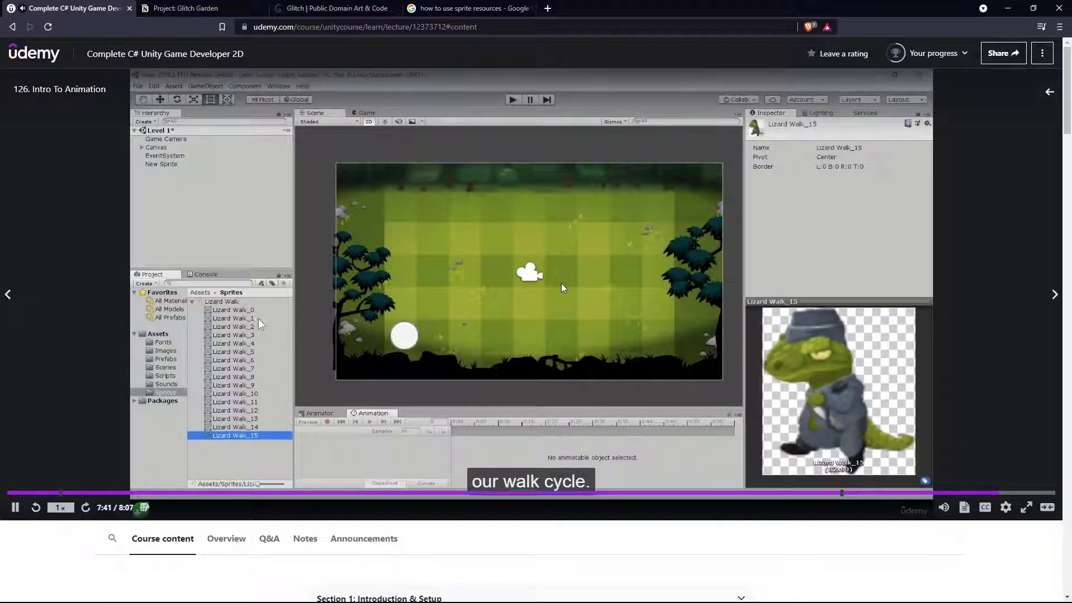
left_click(564, 346)
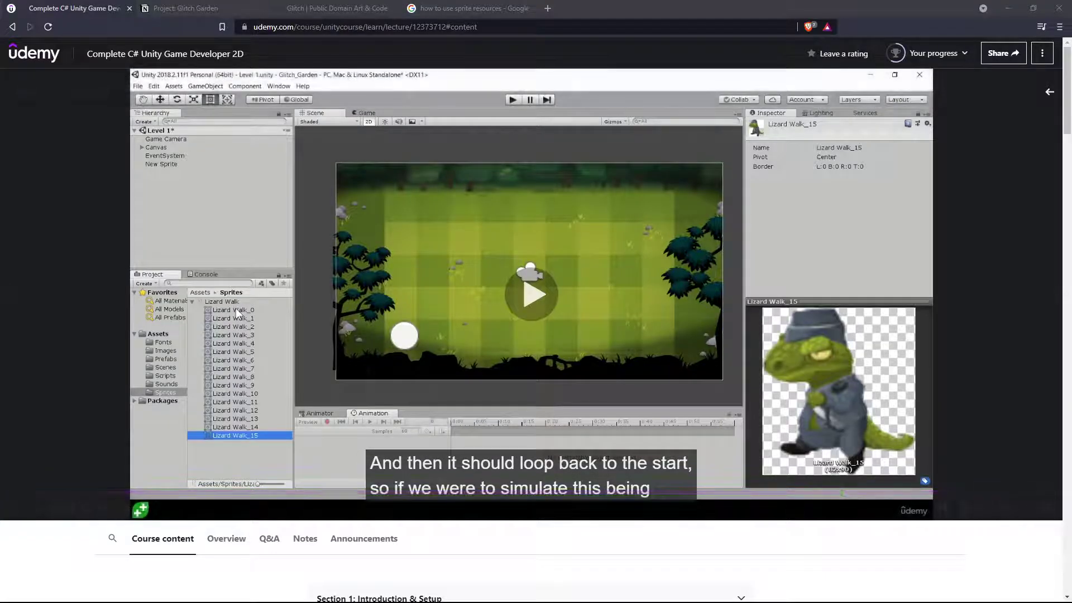
key("alt+Tab")
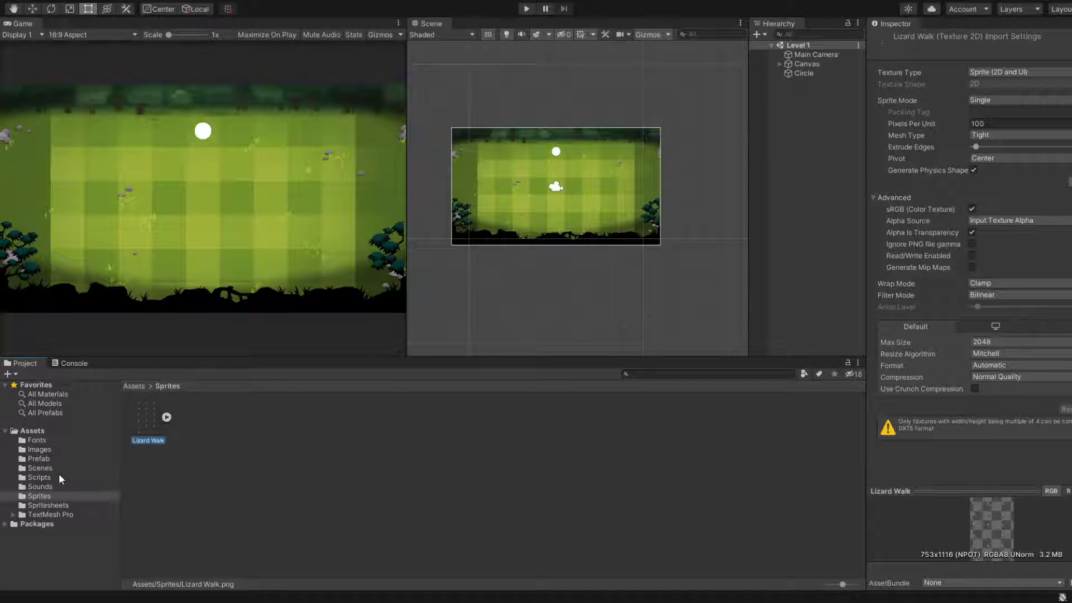
Step: Expand the Lizard Walk sheet in the Project panel and inspect its single sprite
left_click(165, 417)
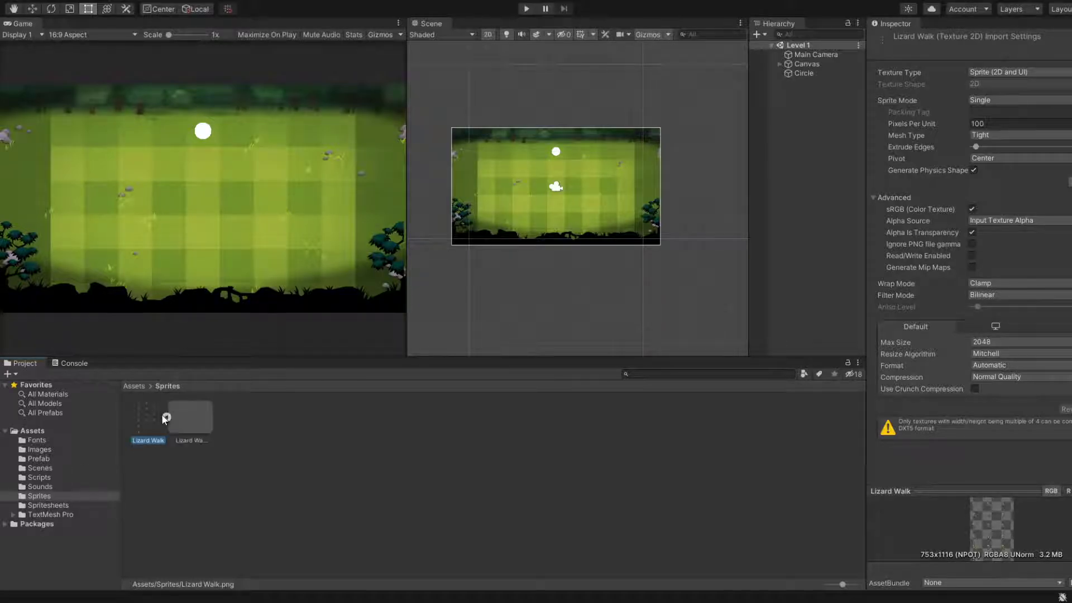
left_click(152, 421)
left_click(190, 418)
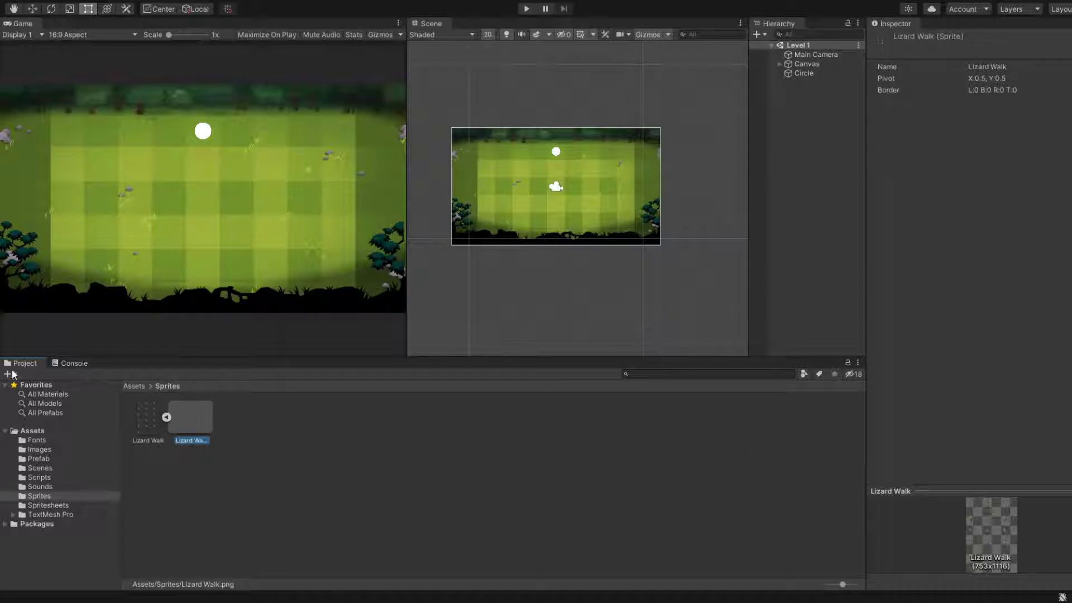
left_click(140, 412)
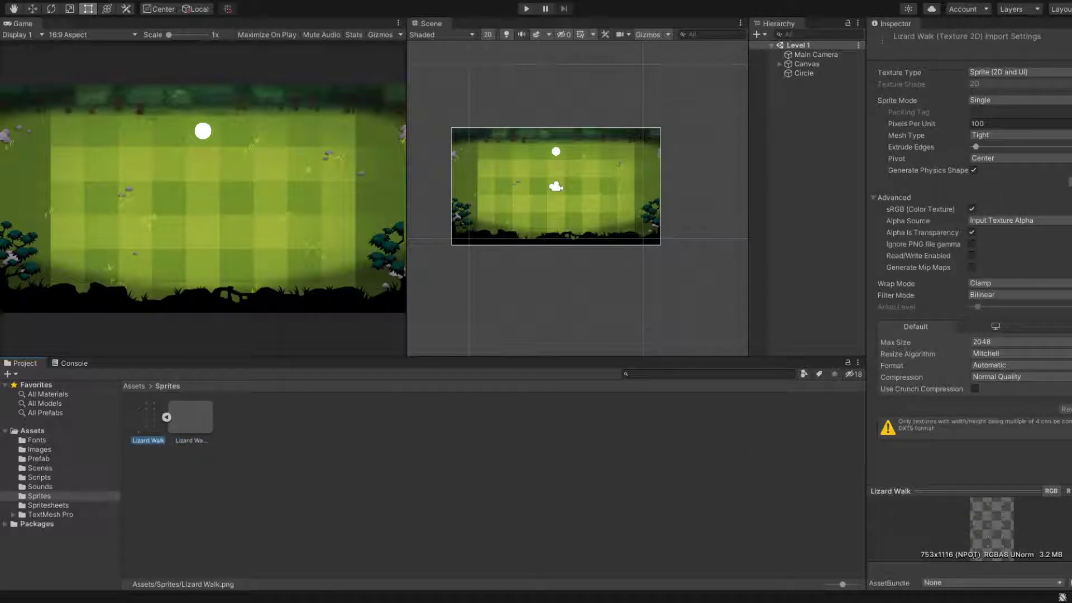
Step: Set the Lizard Walk sheet's Sprite Mode to Multiple in the Inspector
left_click(1027, 100)
left_click(1027, 129)
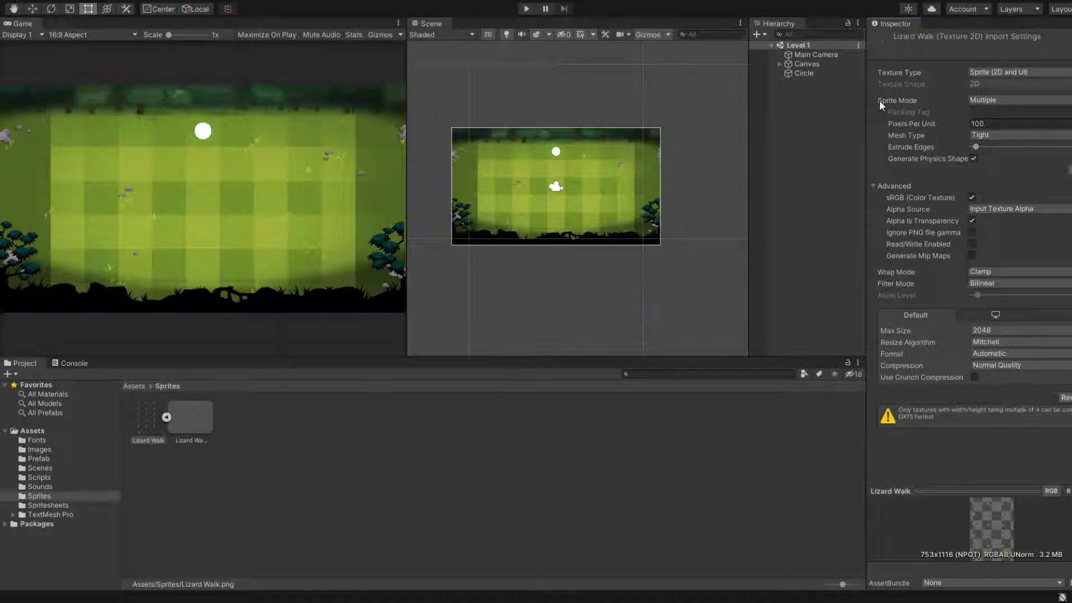
left_click(1010, 101)
left_click(997, 117)
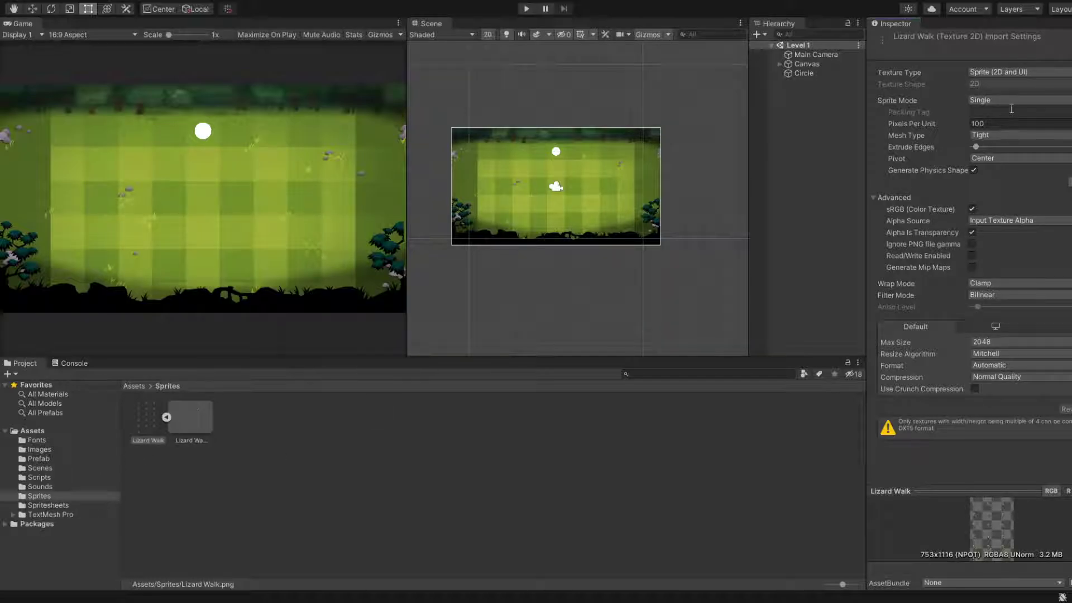
left_click(1002, 101)
left_click(986, 128)
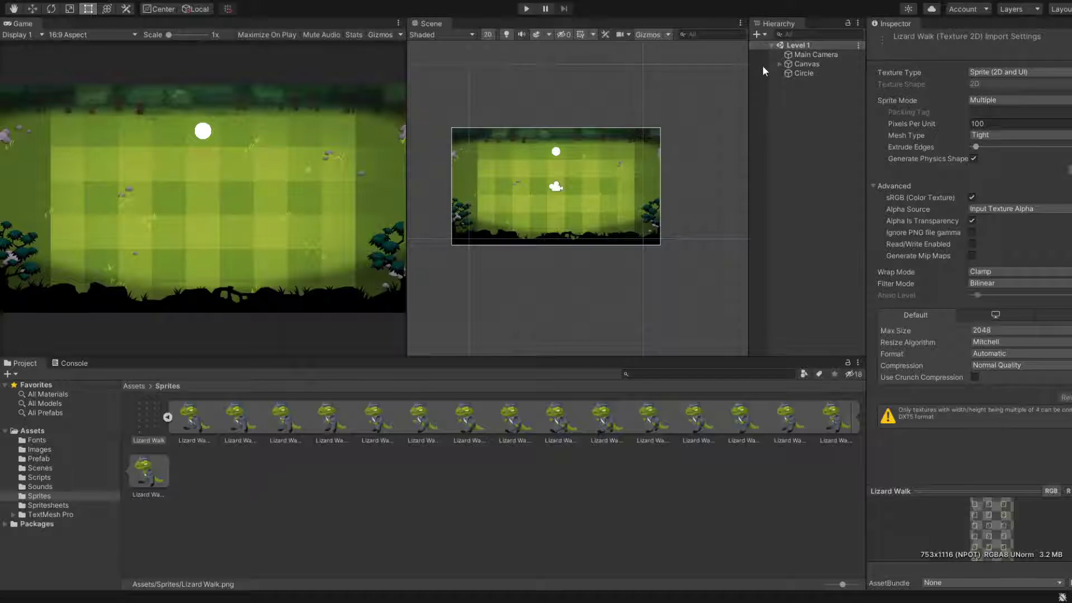
Step: Inspect the first sliced frame, Lizard Walk_0, from the Lizard Walk sheet
left_click(342, 459)
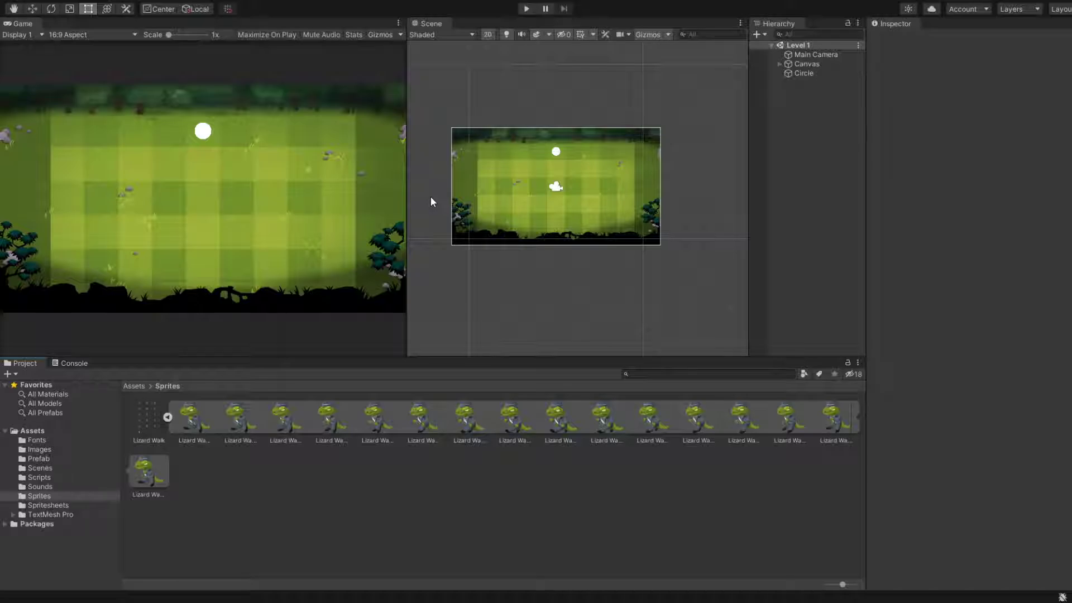
left_click(190, 426)
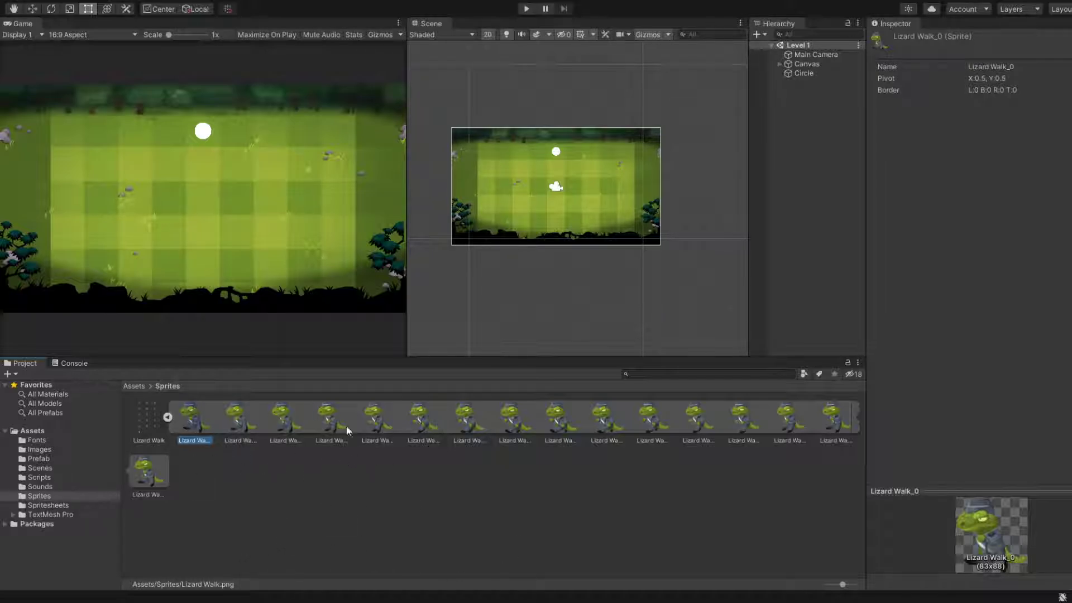
left_click(291, 496)
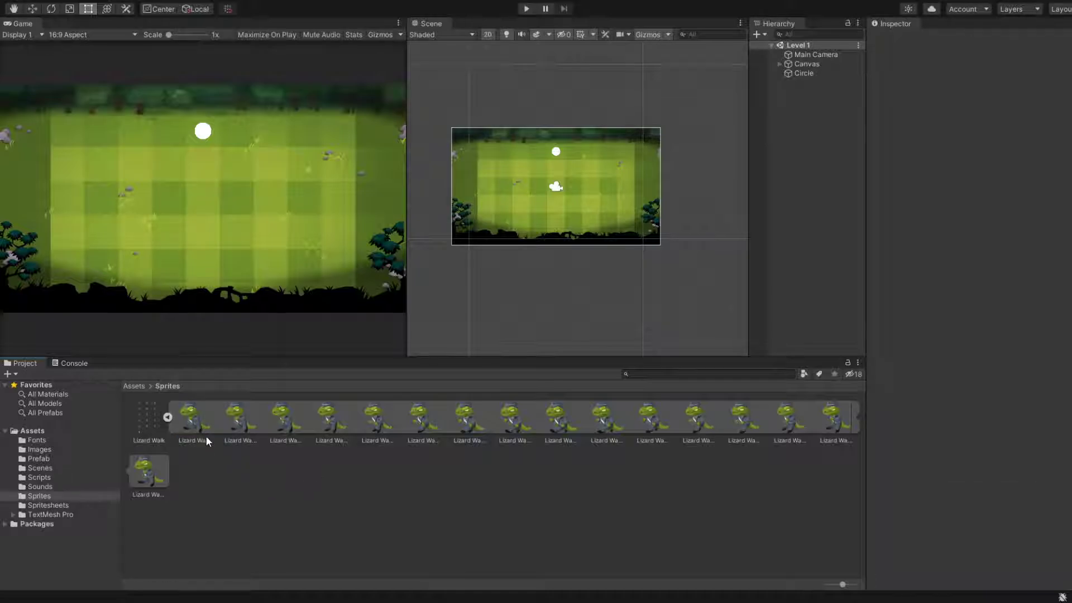
left_click(148, 424)
left_click(206, 416)
Step: Step through the sliced walk frames up to Lizard Walk_13
left_click(237, 417)
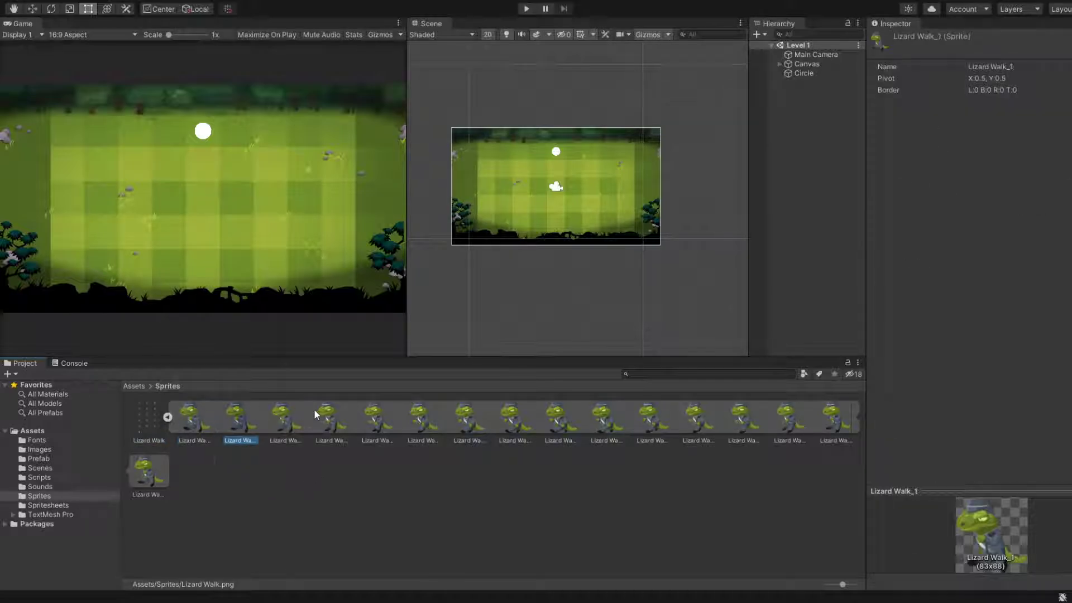
left_click(284, 416)
left_click(330, 417)
left_click(375, 416)
left_click(421, 416)
left_click(467, 416)
left_click(649, 419)
left_click(698, 419)
left_click(744, 420)
left_click(804, 425)
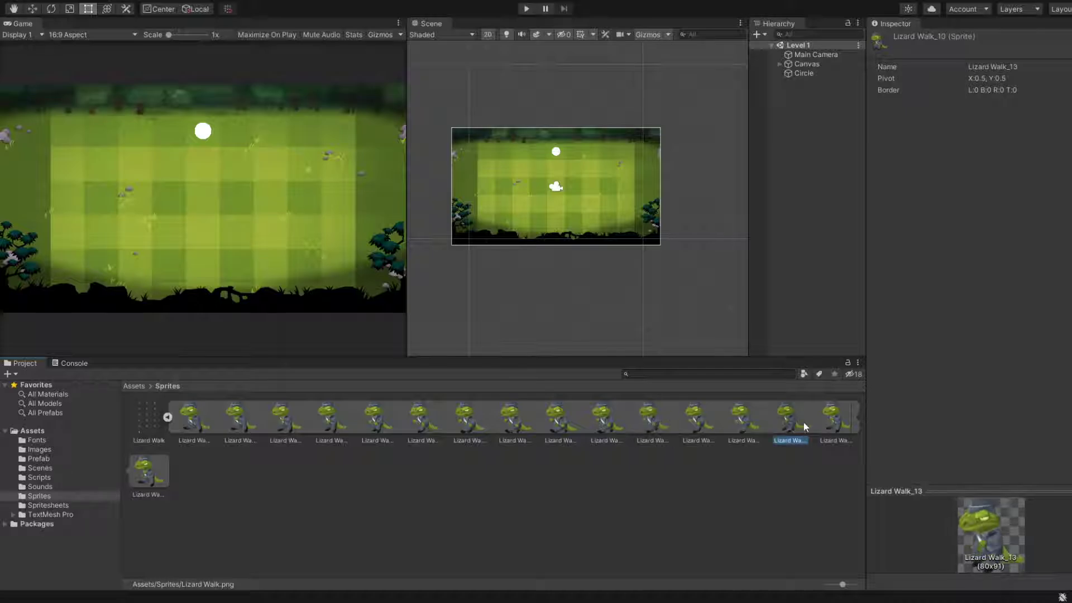
Step: Enlarge the Inspector sprite preview and flip through frames from Lizard Walk_0 to Lizard Walk_15
left_click_drag(1038, 492, 993, 340)
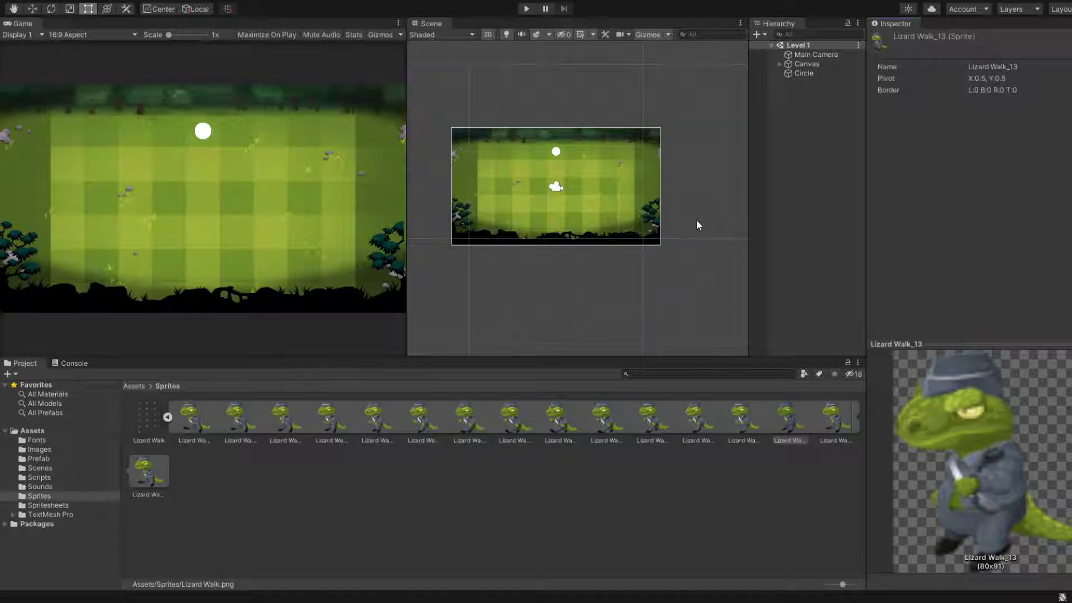
left_click(300, 466)
left_click(192, 426)
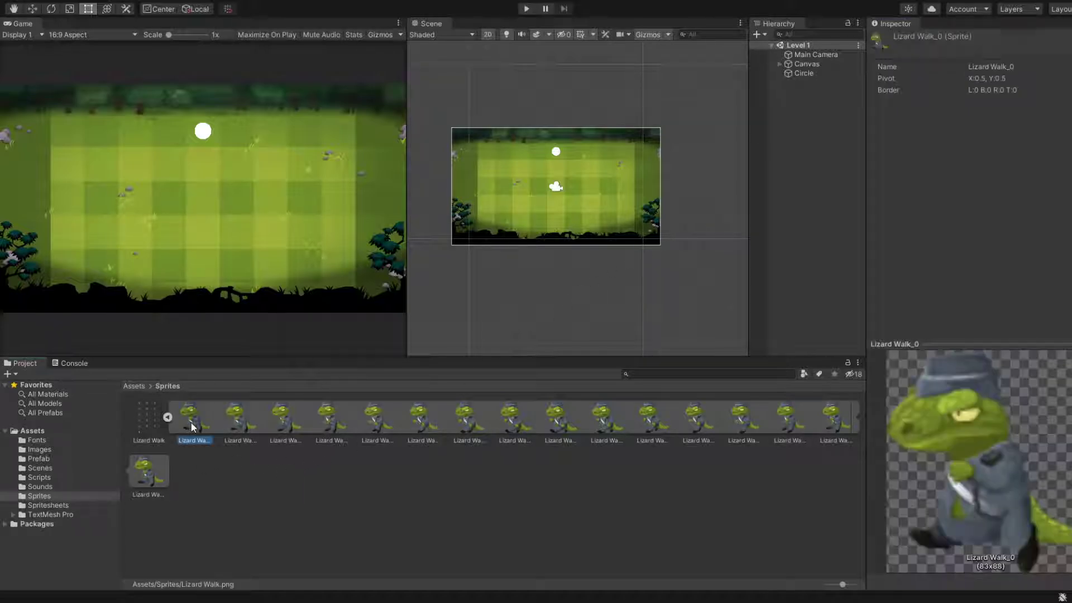
key("Right")
key("Right")
key("Right")
key("Right")
key("Right")
key("Right")
key("Right")
key("Right")
key("Right")
key("Right")
key("Right")
key("Right")
key("Right")
key("Right")
key("Right")
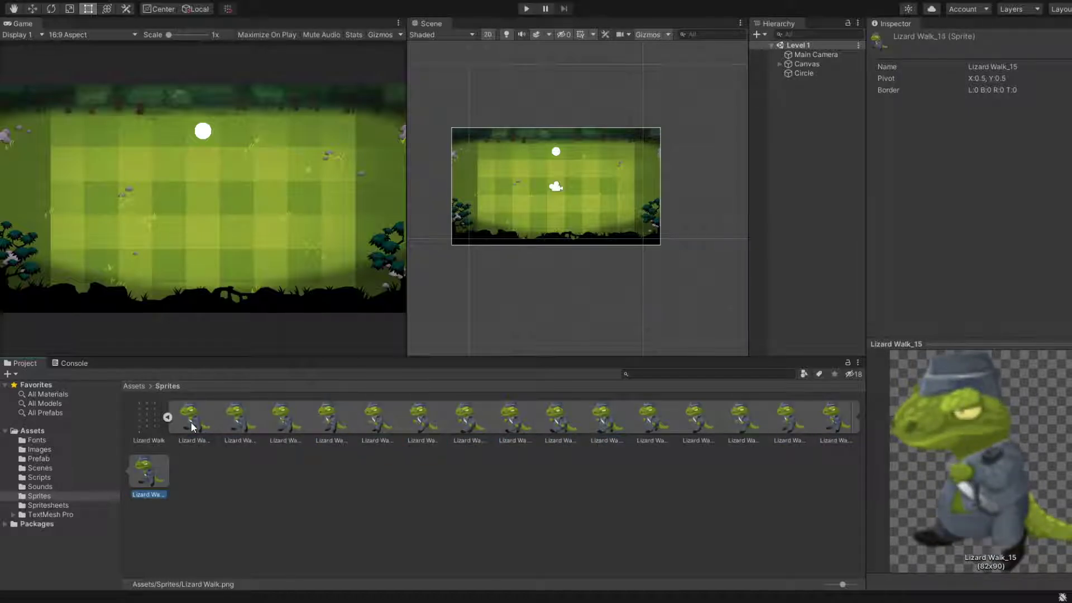
key("Left")
key("Left")
key("Left")
key("Left")
key("Left")
key("Left")
key("Left")
key("Left")
key("Left")
key("Left")
key("Left")
key("Left")
key("Left")
key("Left")
key("Left")
key("Left")
key("Right")
key("Right")
key("Right")
key("Right")
key("Right")
key("Right")
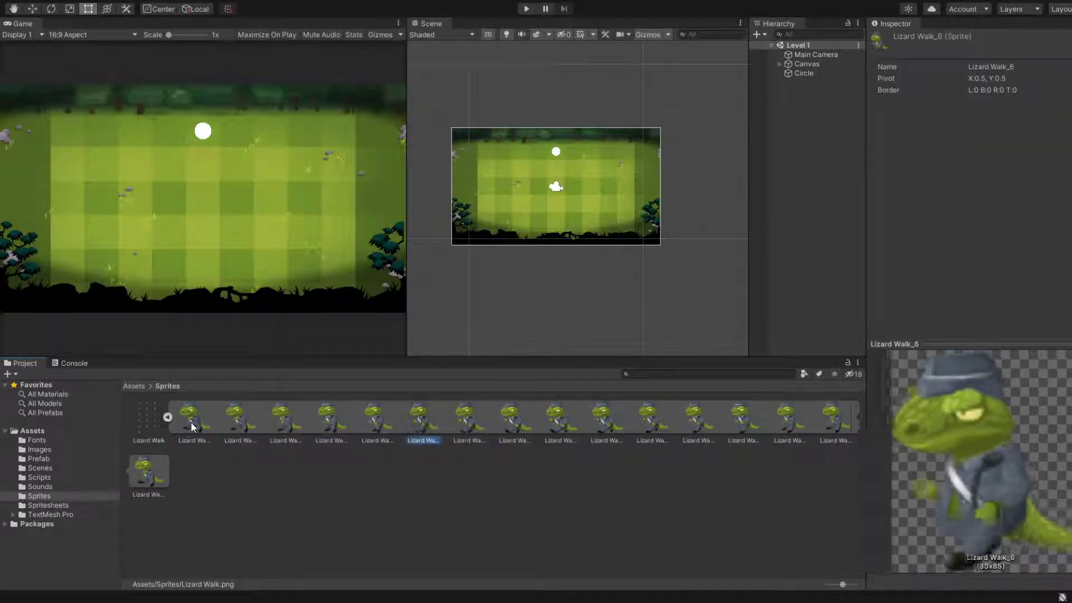
key("Right")
key("Right")
key("Right")
key("Right")
key("Right")
key("Right")
key("Right")
key("Right")
key("Right")
Step: Deselect the frame and resume the Udemy lecture
left_click(244, 490)
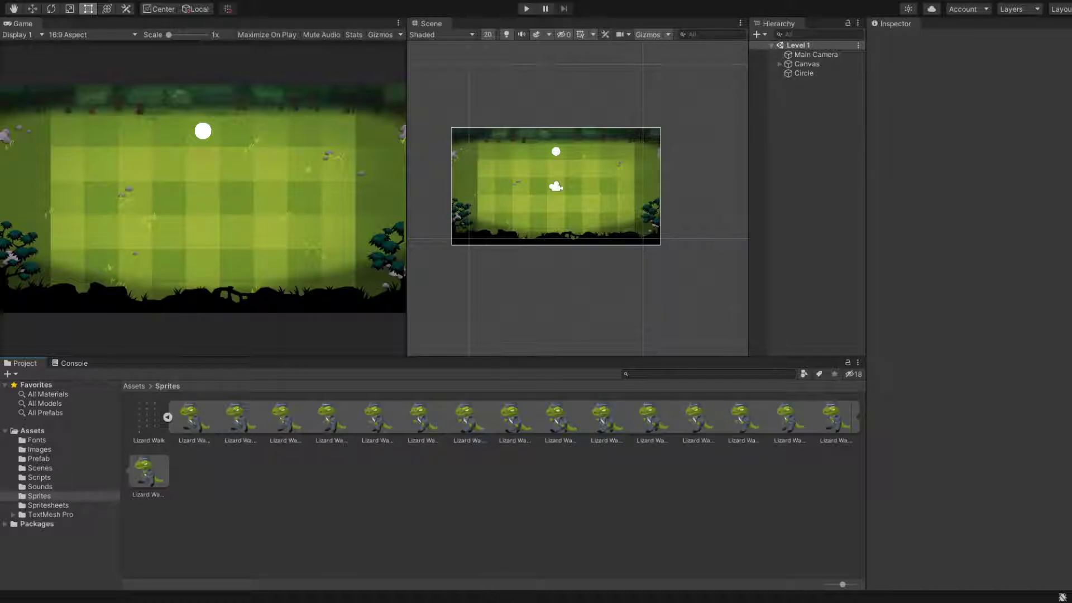
key("alt+Tab")
key("space")
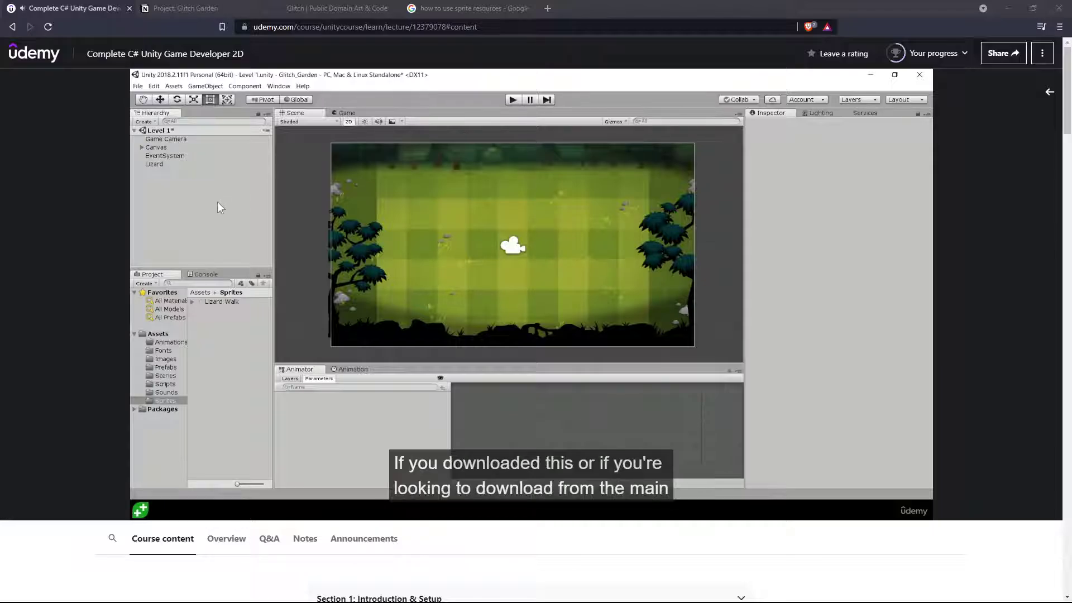
Step: Rewind the Animator Controller & Animation lecture back to its start
left_click(36, 507)
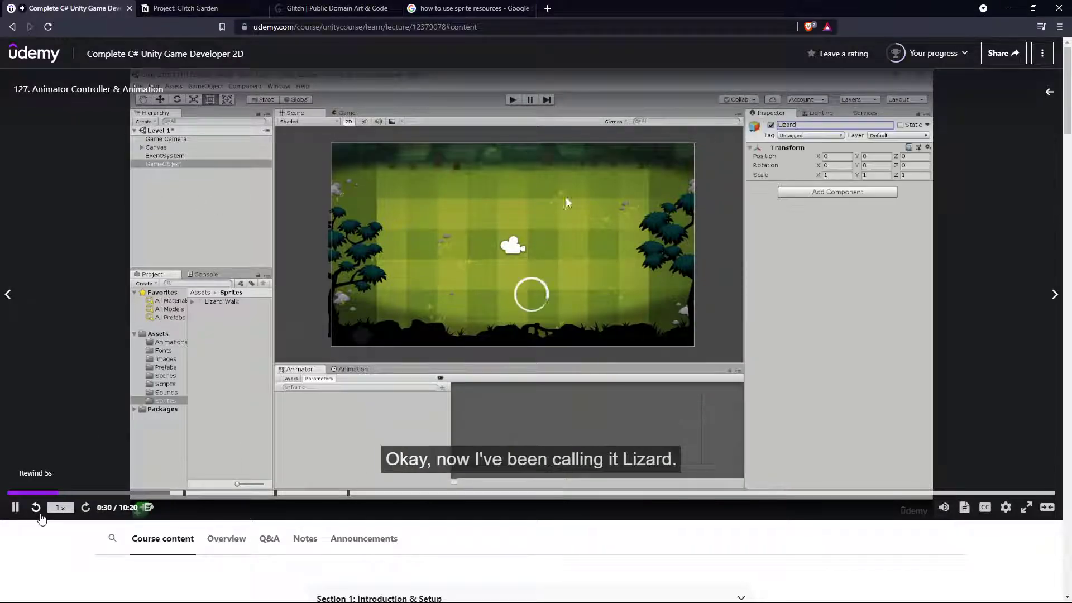
left_click(8, 492)
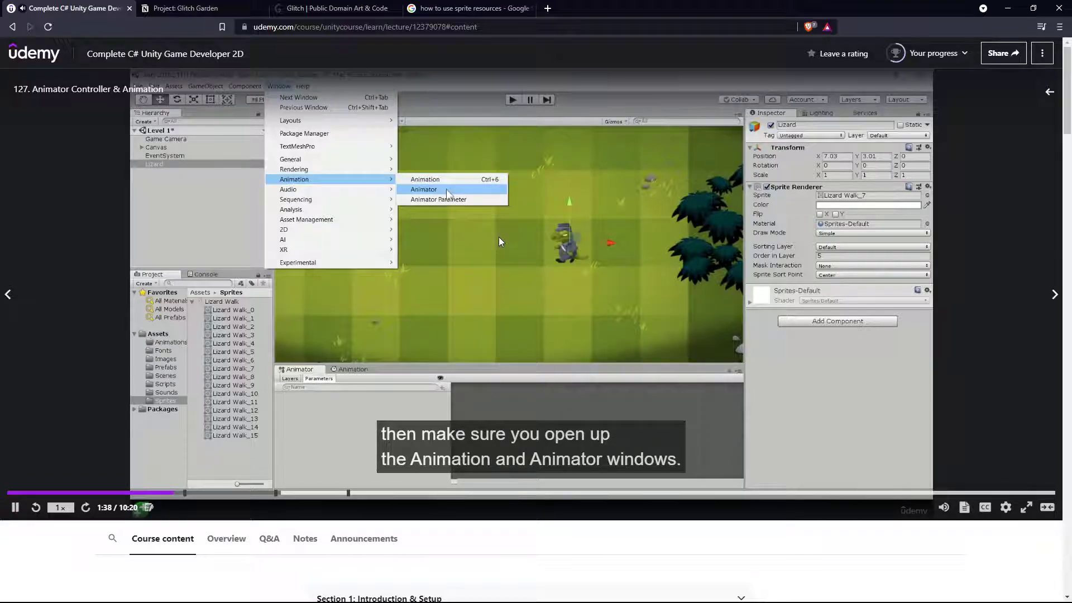
Step: Pause the lecture at 1:52 on the Animator Component terminology slide
left_click(436, 229)
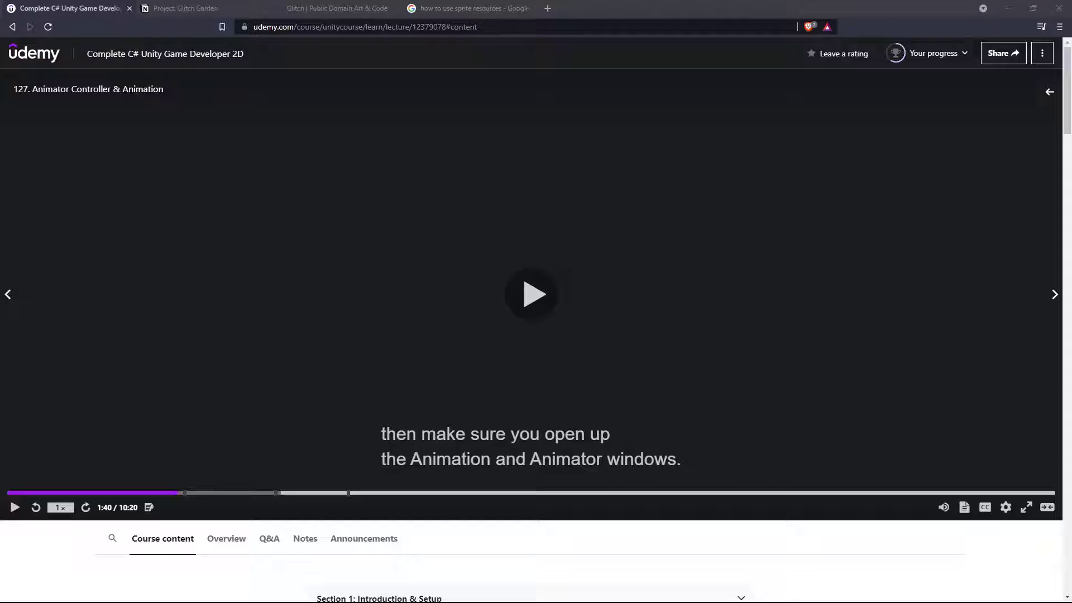
left_click(474, 333)
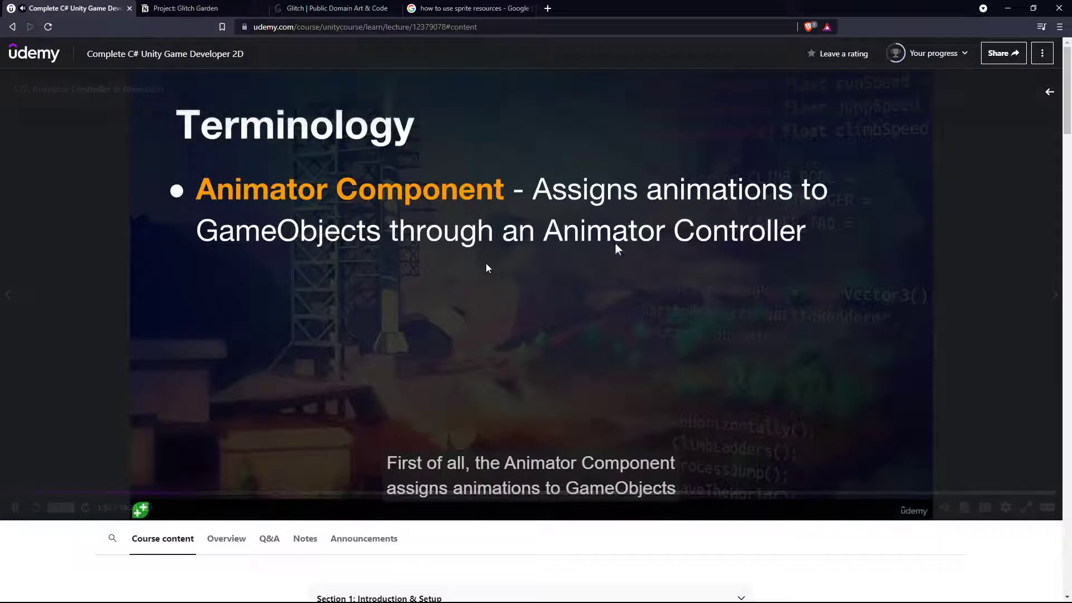
left_click(691, 260)
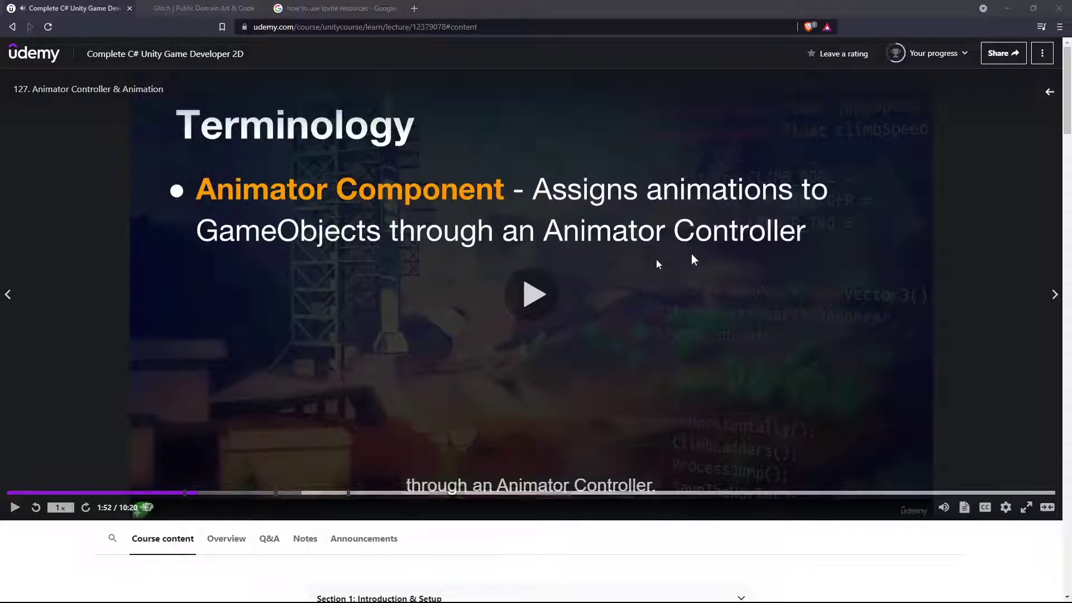
Step: Place the cursor after the Bone-based Animation bullet in the Project: Glitch Garden notes
key("alt+Tab")
left_click(72, 6)
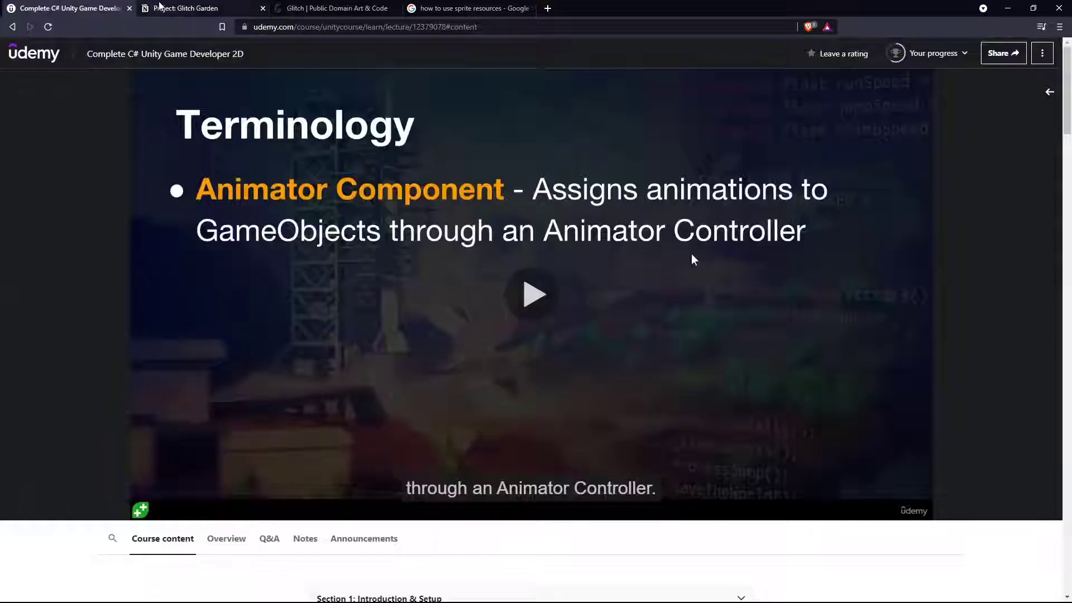
left_click(166, 7)
left_click(524, 303)
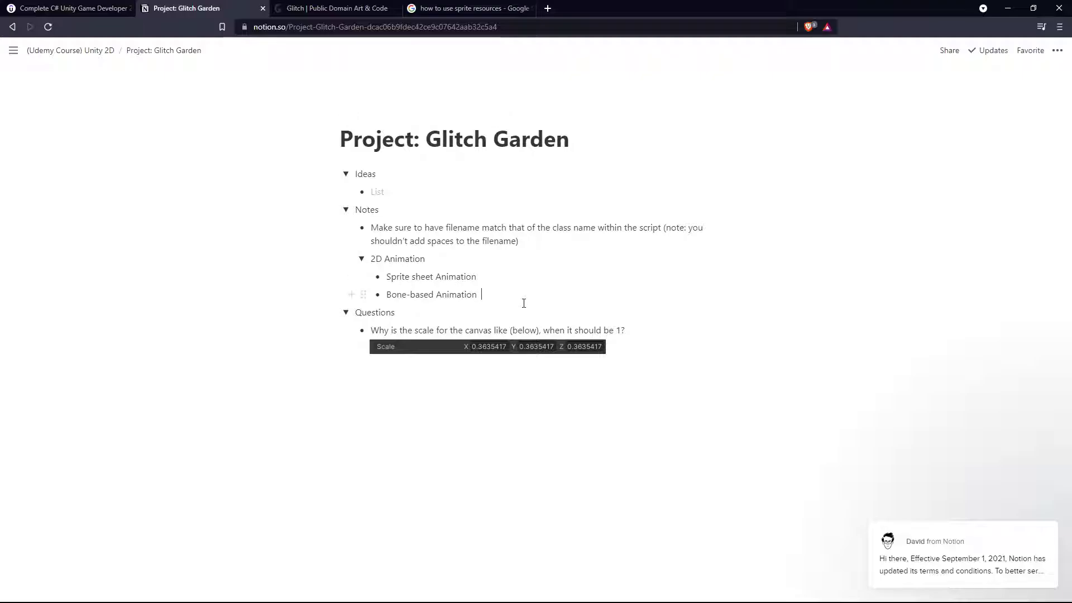
Step: Add 'Animator Component - Assigns animations to game objects using the Animation controller' bullet, then resume the lecture
key("Return")
type("Animator Component -")
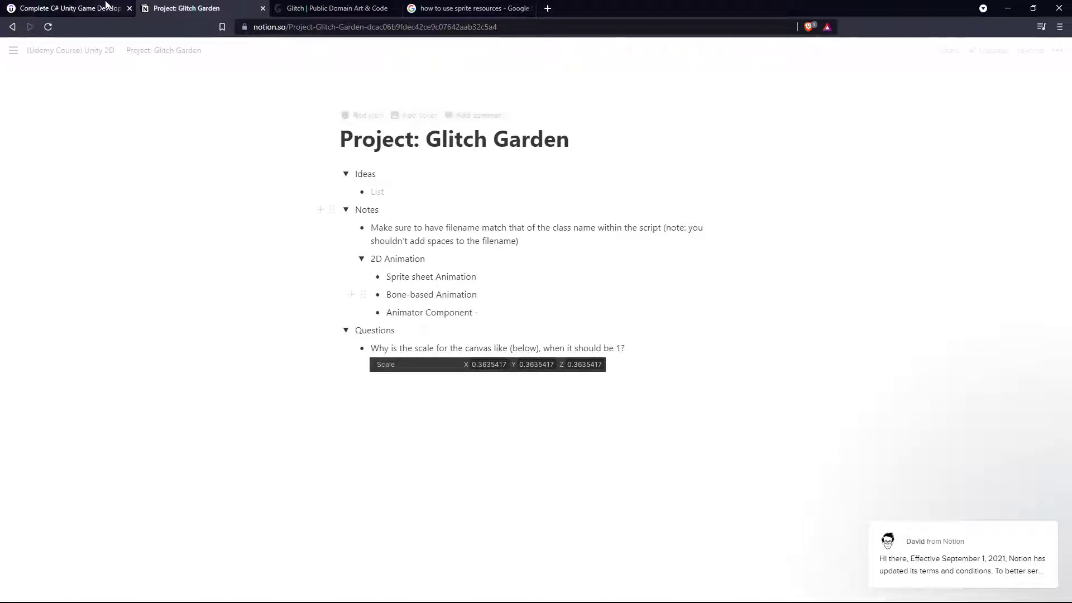
left_click(71, 8)
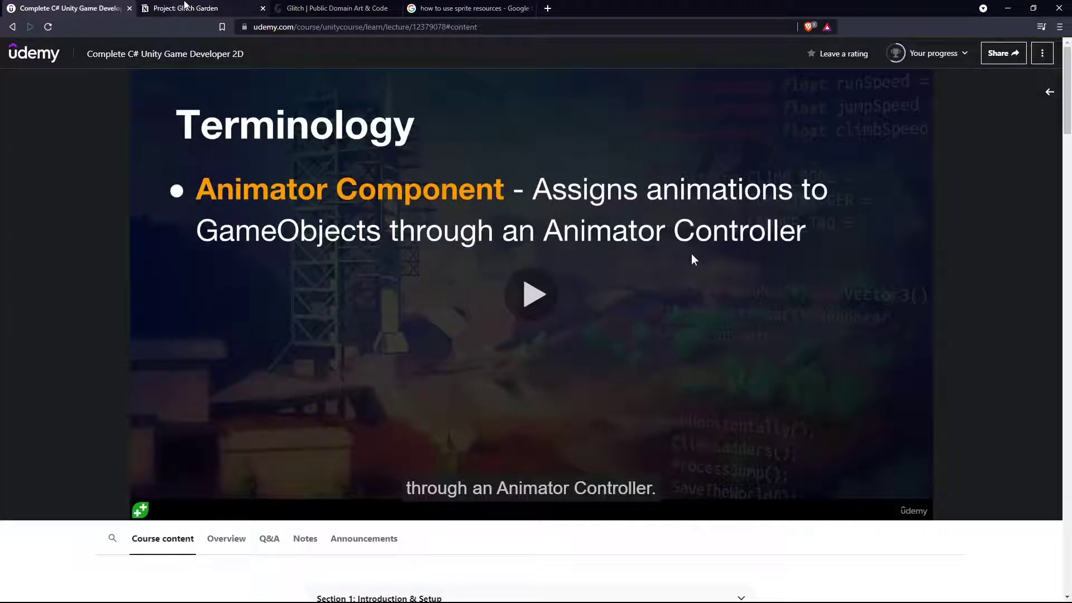
left_click(186, 6)
type("- Ass")
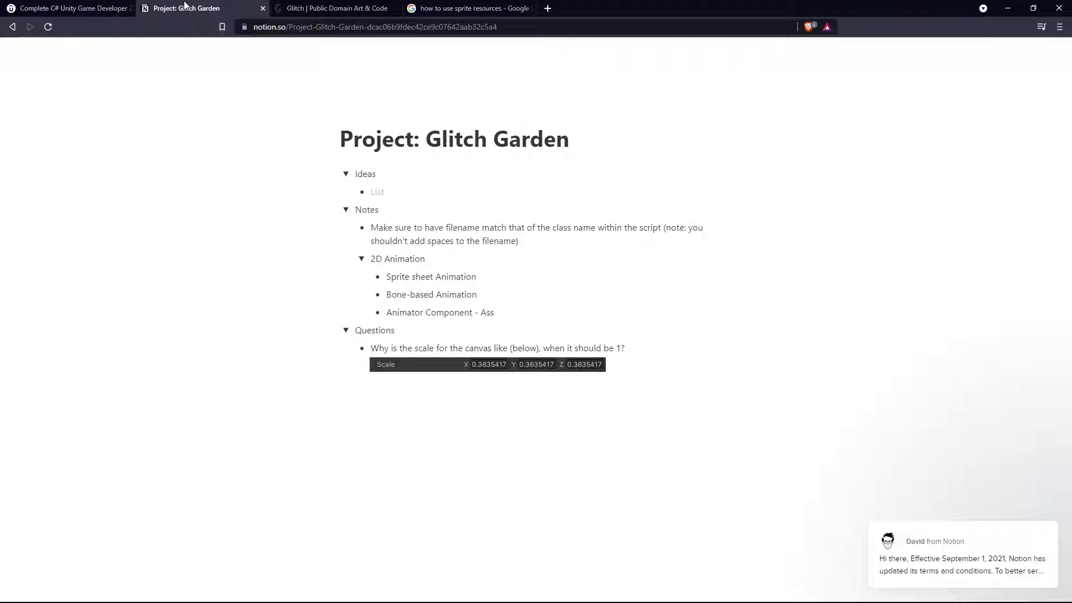
type("igns animations to game objects u")
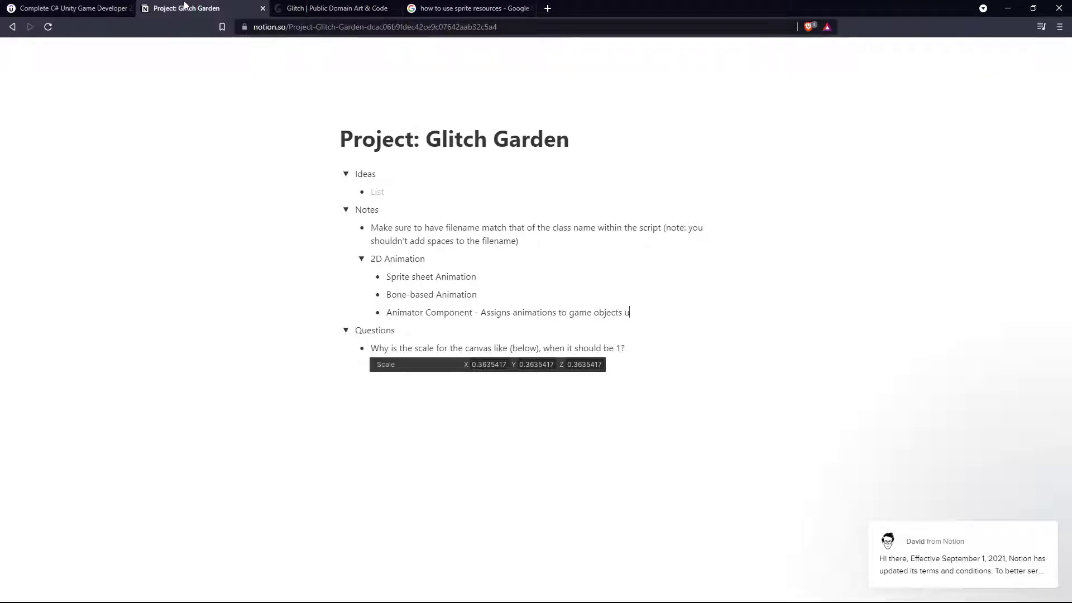
type("sing the Animation ")
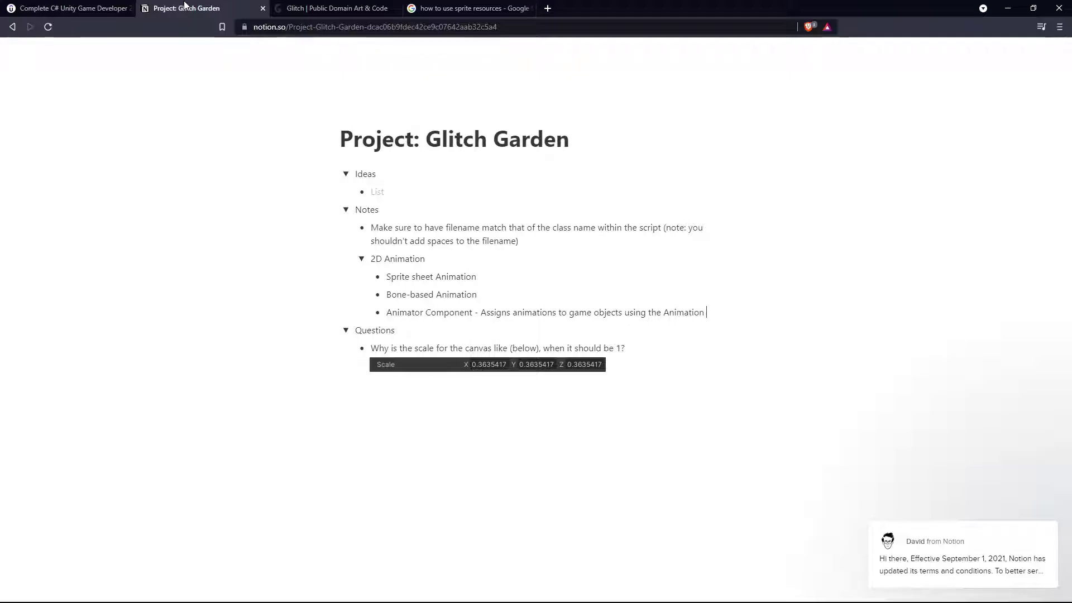
type("controller")
key("Return")
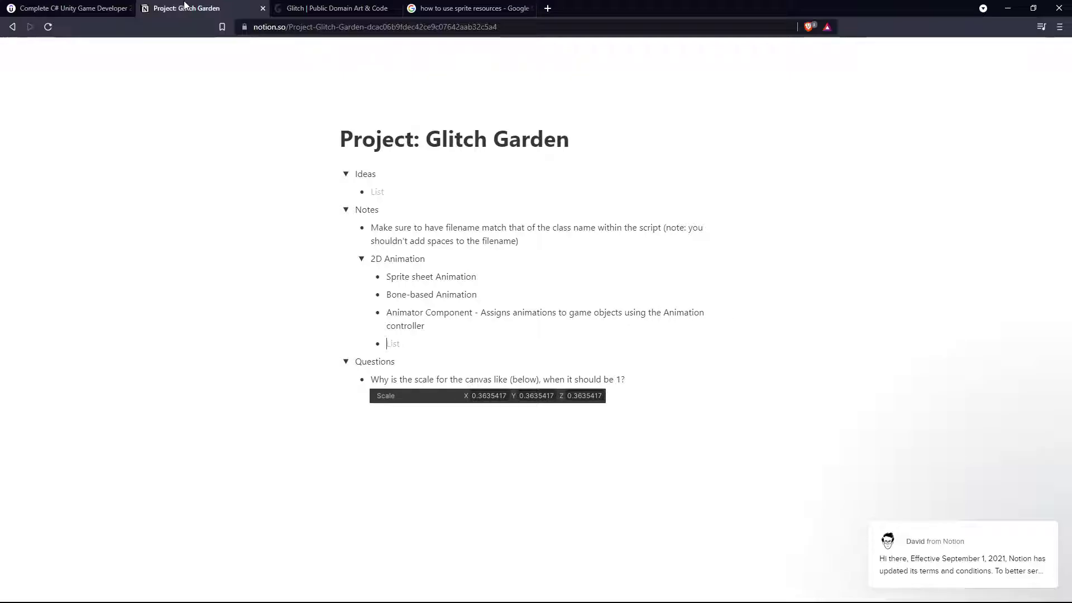
left_click(1, 3)
key("space")
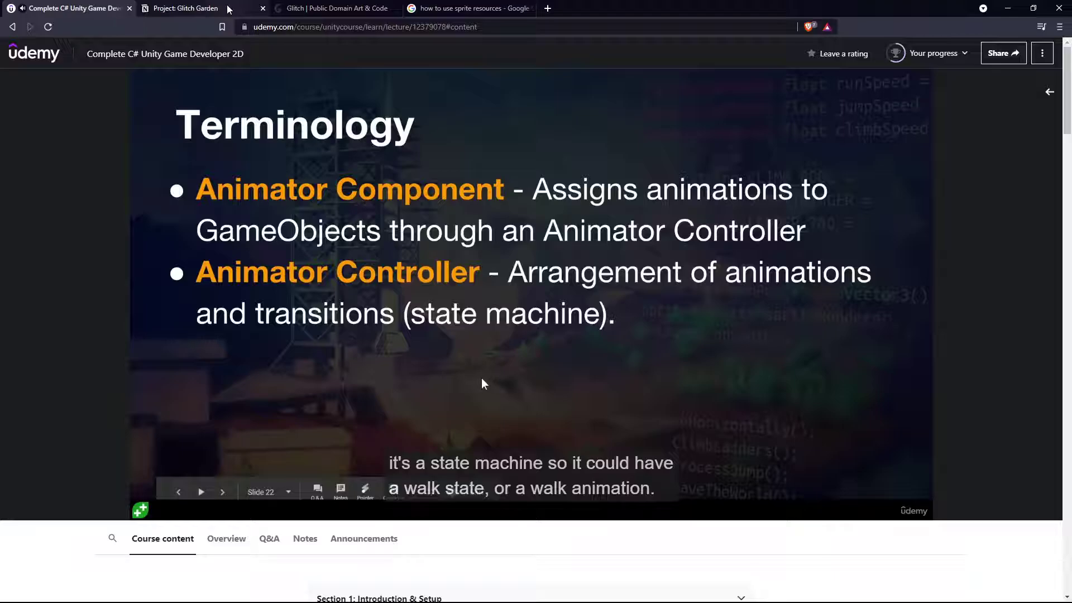
Step: Pause the lecture at 2:17 and switch to the Project: Glitch Garden notes
left_click(268, 257)
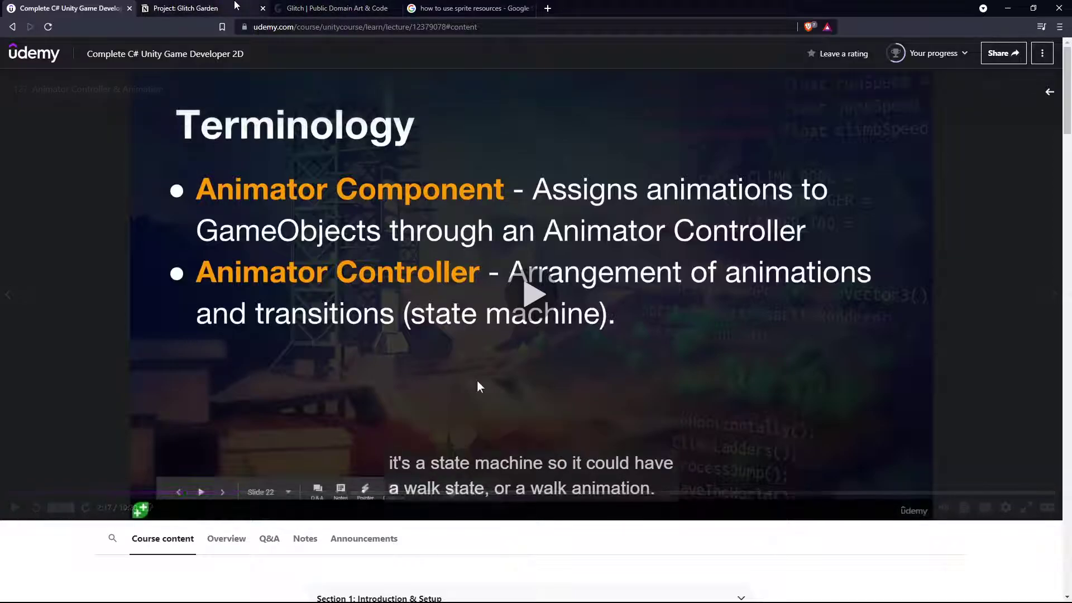
left_click(190, 8)
Step: Write 'Animator Controller - Arrangements of animations and transitions (state machine)', checking the slide wording
type("Animator")
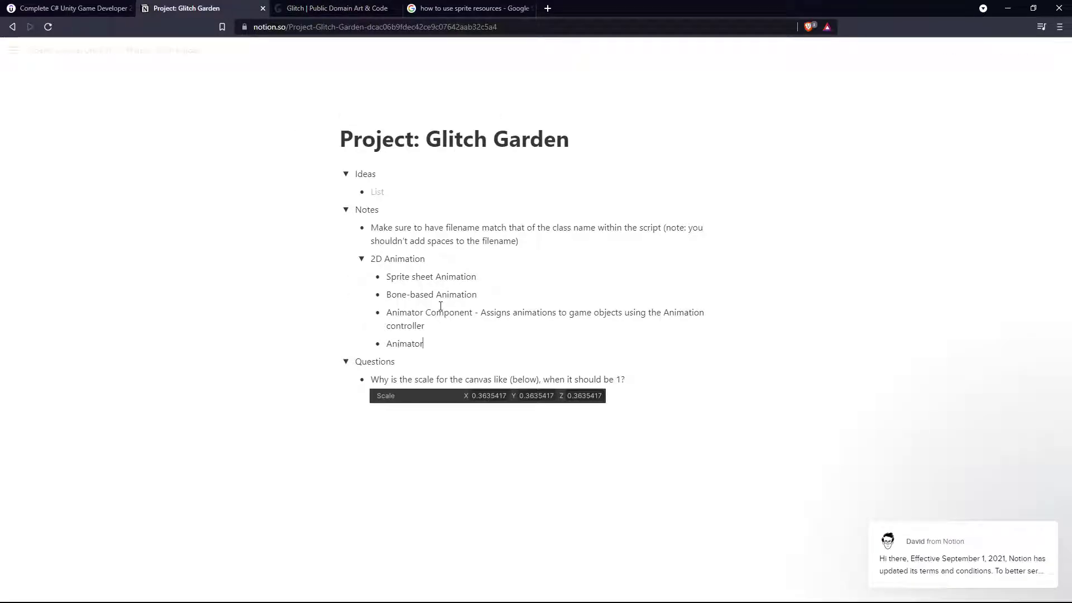
type(" Controller -")
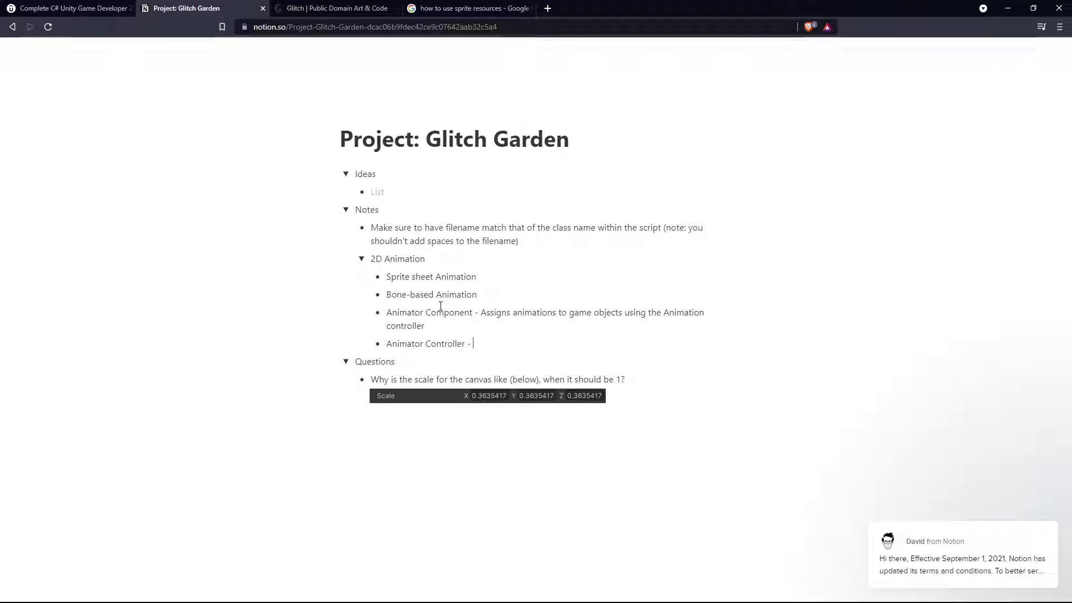
left_click(73, 8)
left_click(190, 8)
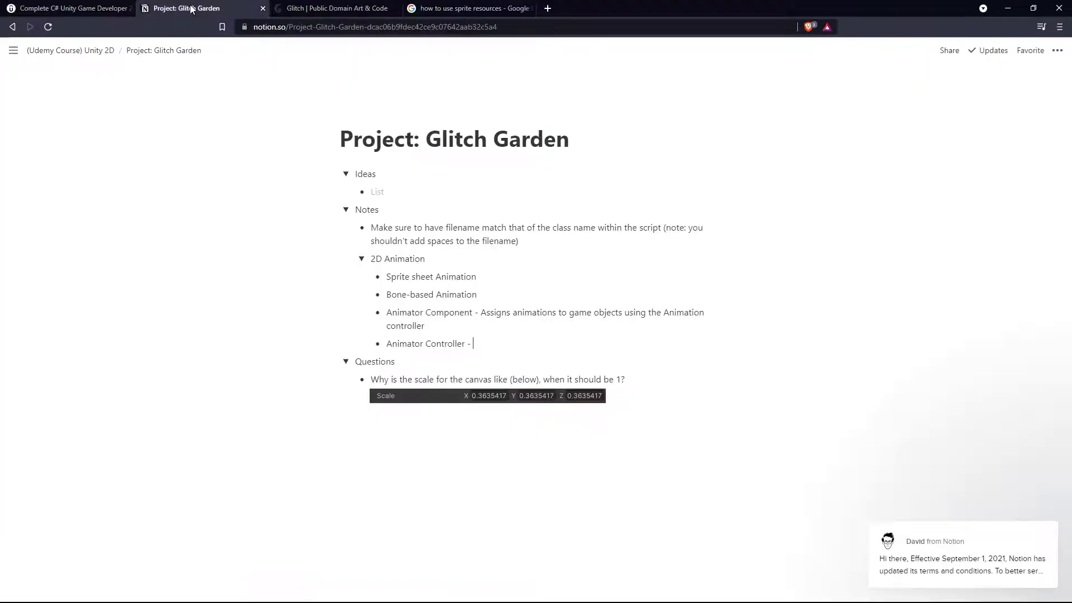
type("Arrangements of")
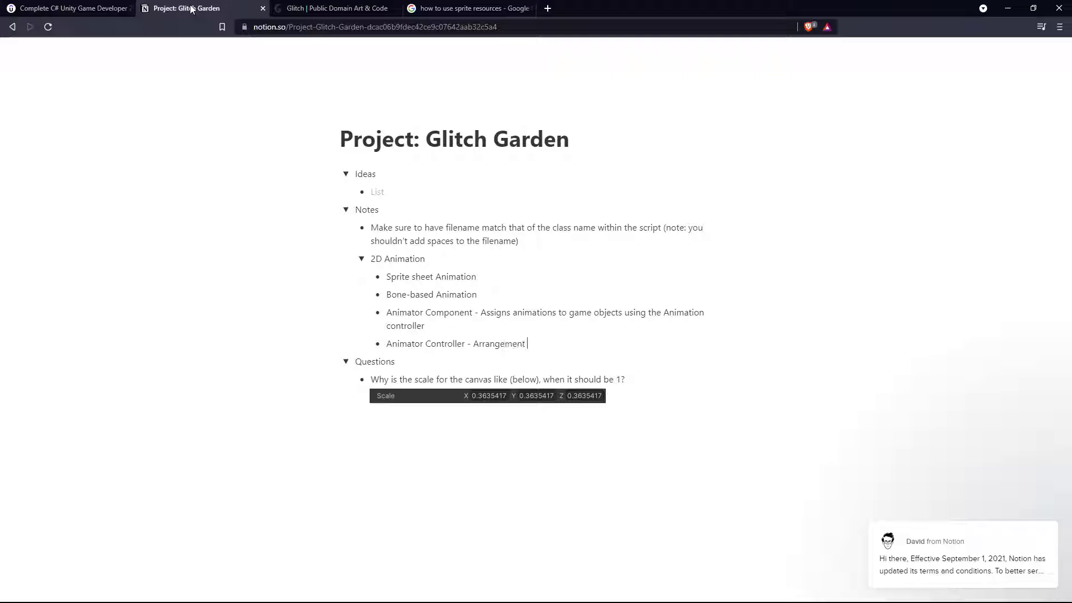
left_click(55, 8)
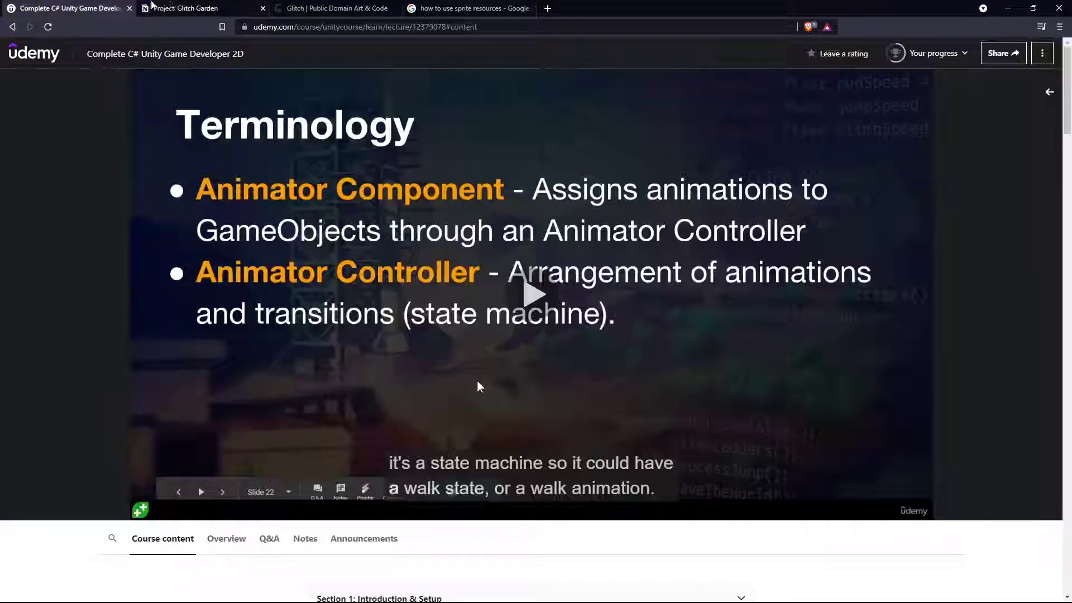
left_click(191, 8)
type("animati")
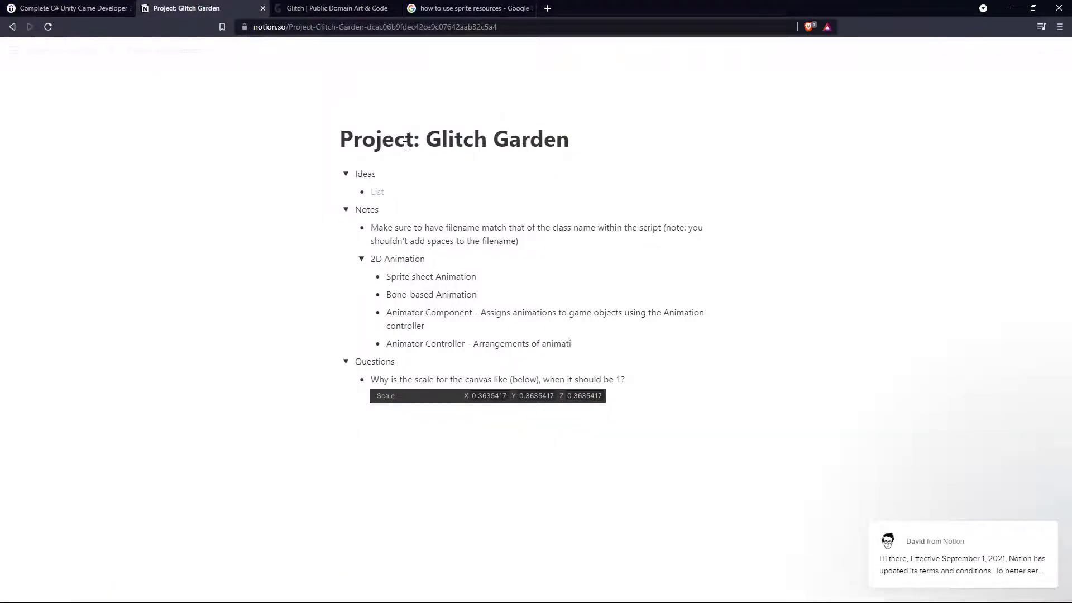
type("ons and transitions (")
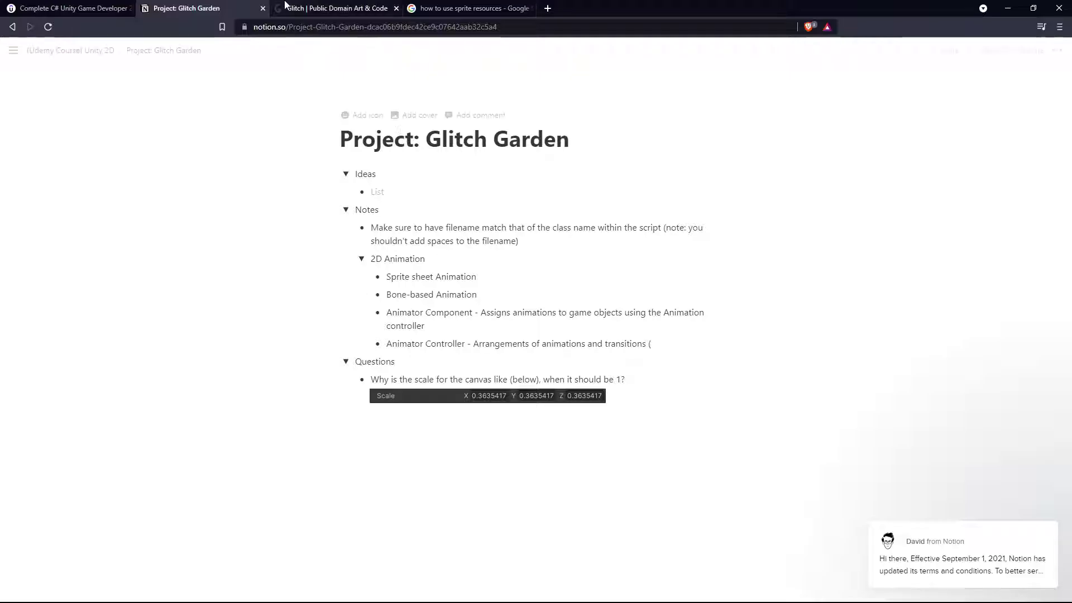
left_click(34, 6)
left_click(186, 8)
type("(")
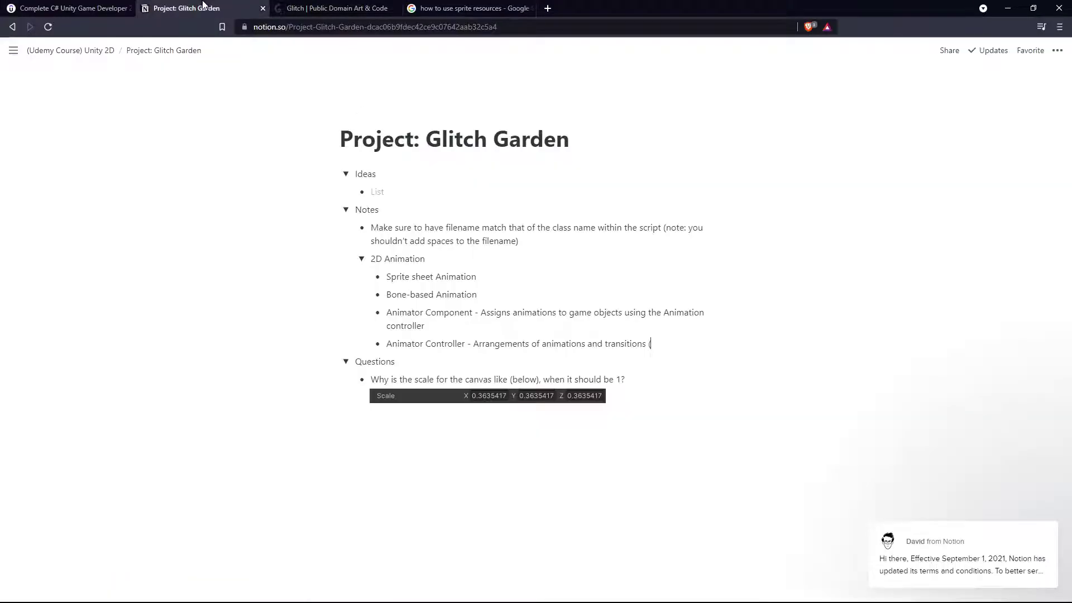
type("state machine)")
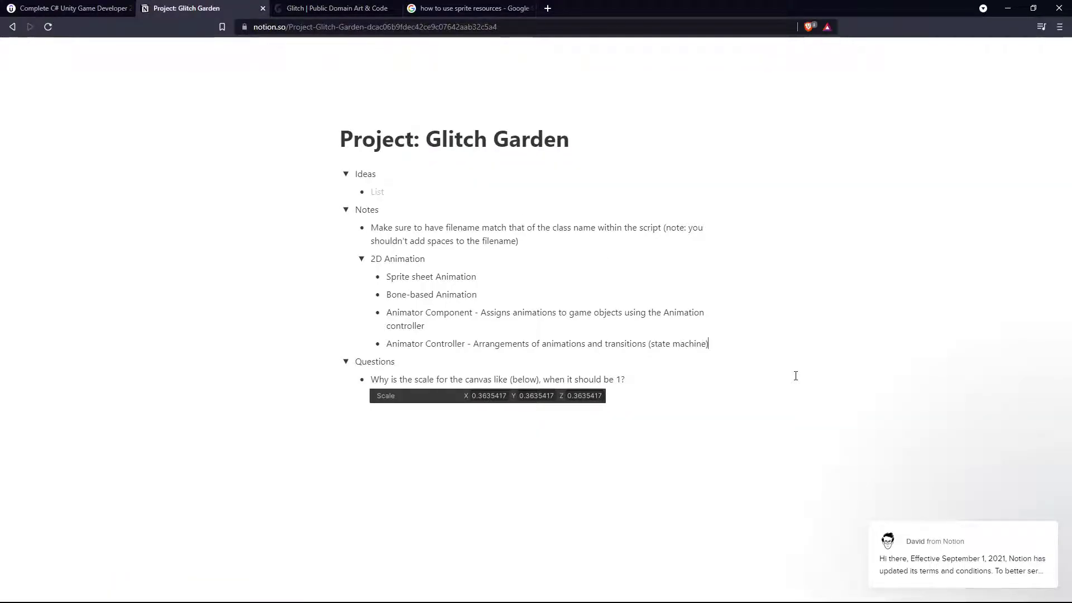
key("Return")
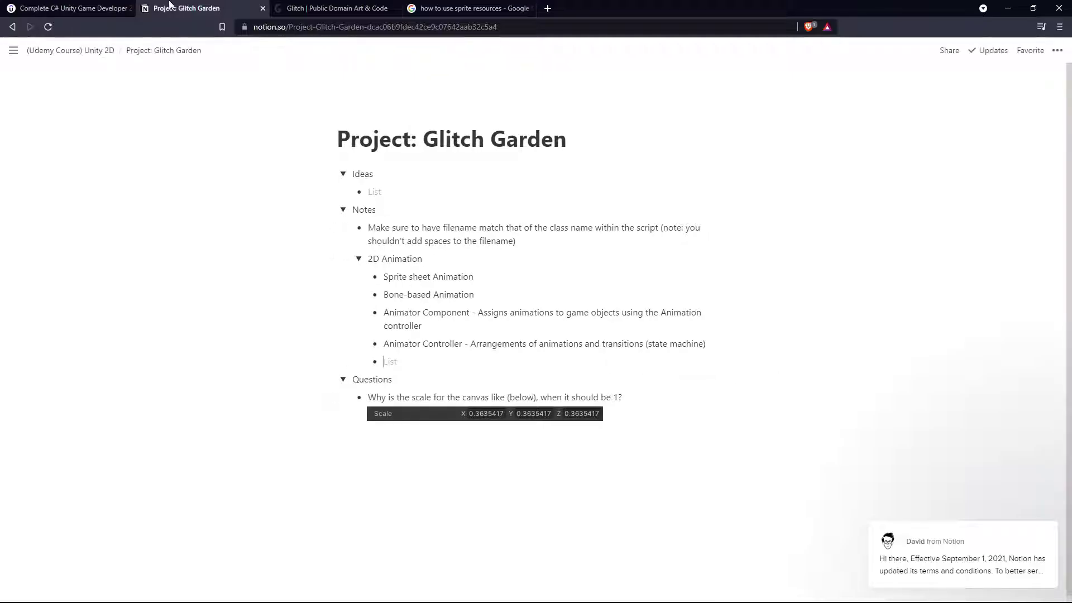
left_click(73, 7)
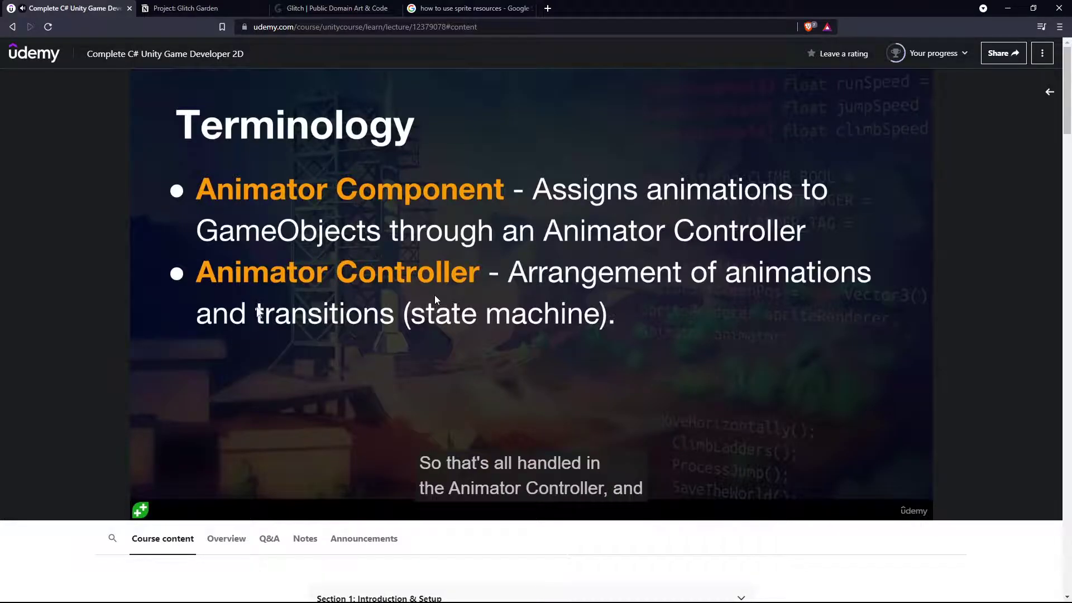
Step: Pause the lecture briefly, then let it play on to 2:26
left_click(483, 294)
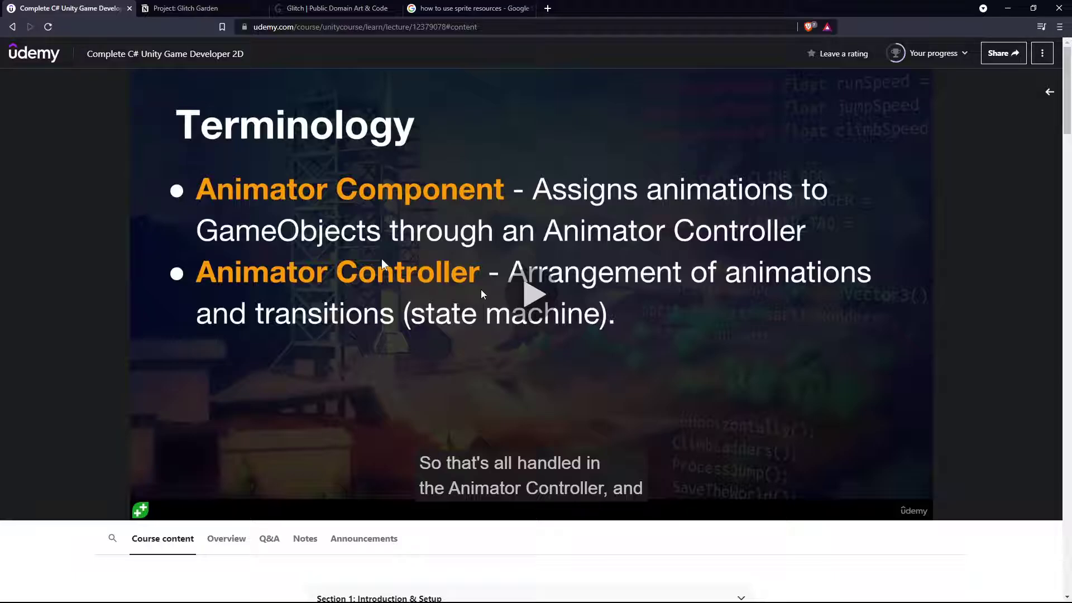
left_click(382, 262)
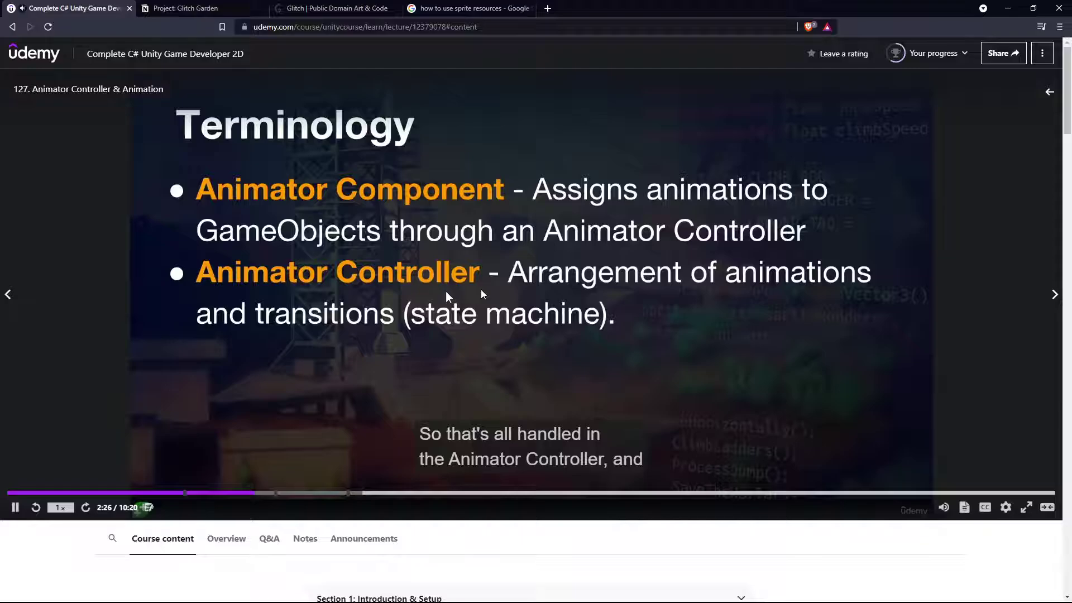
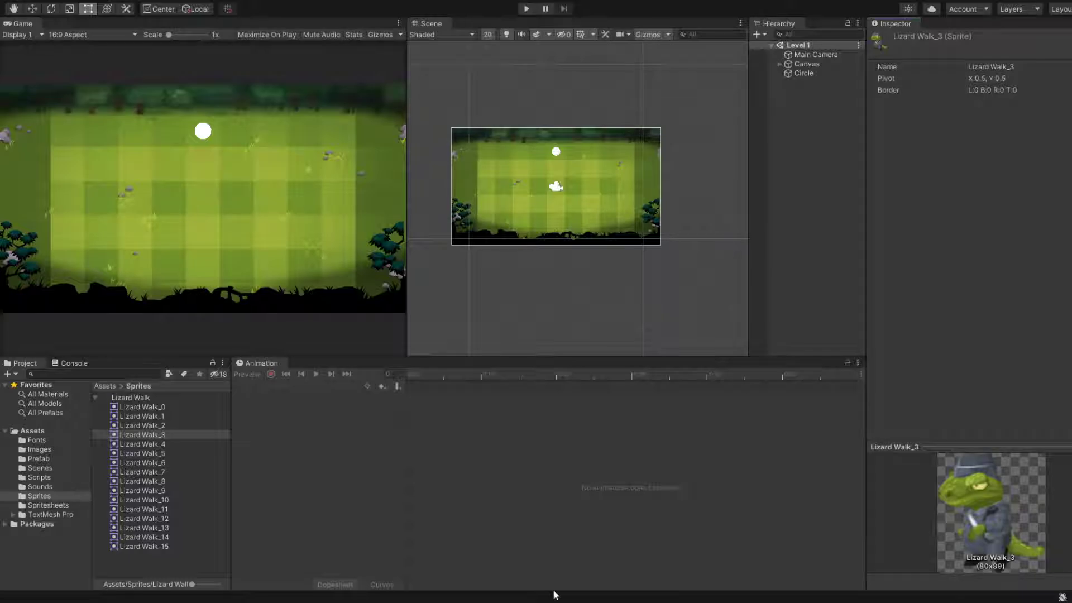
Step: Delete Circle from Level 1 and add an empty GameObject named 'Lizard'
left_click(808, 74)
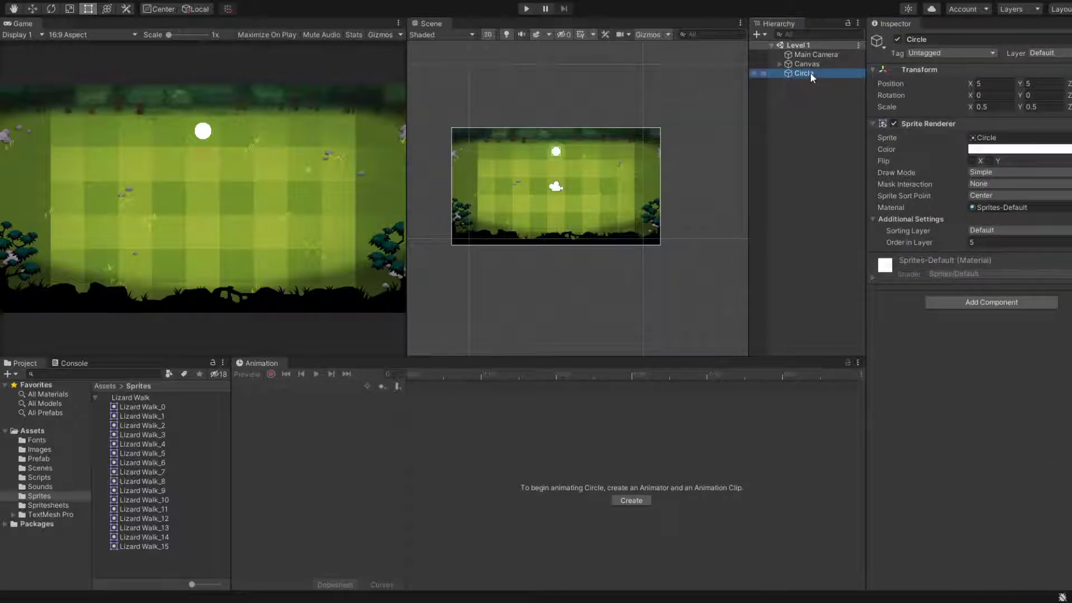
key("Delete")
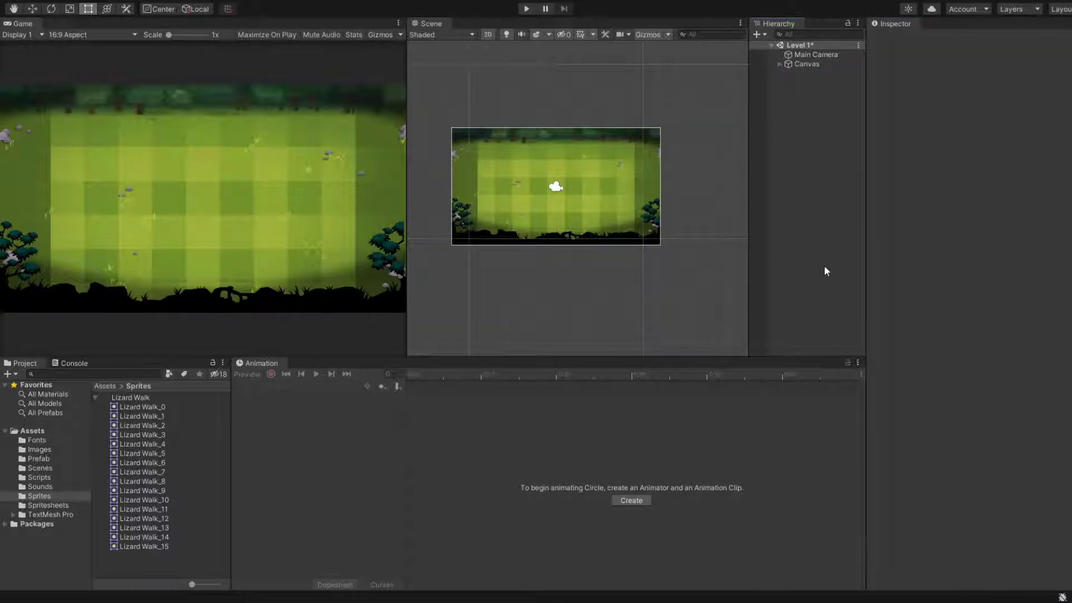
key("ctrl+shift+n")
type("L")
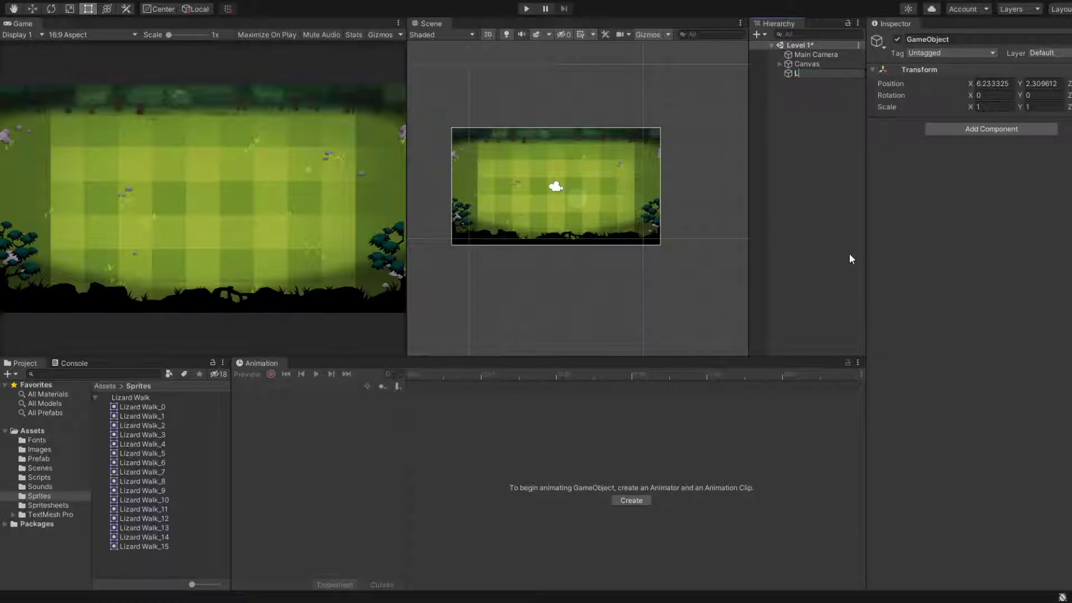
type("izard")
key("Return")
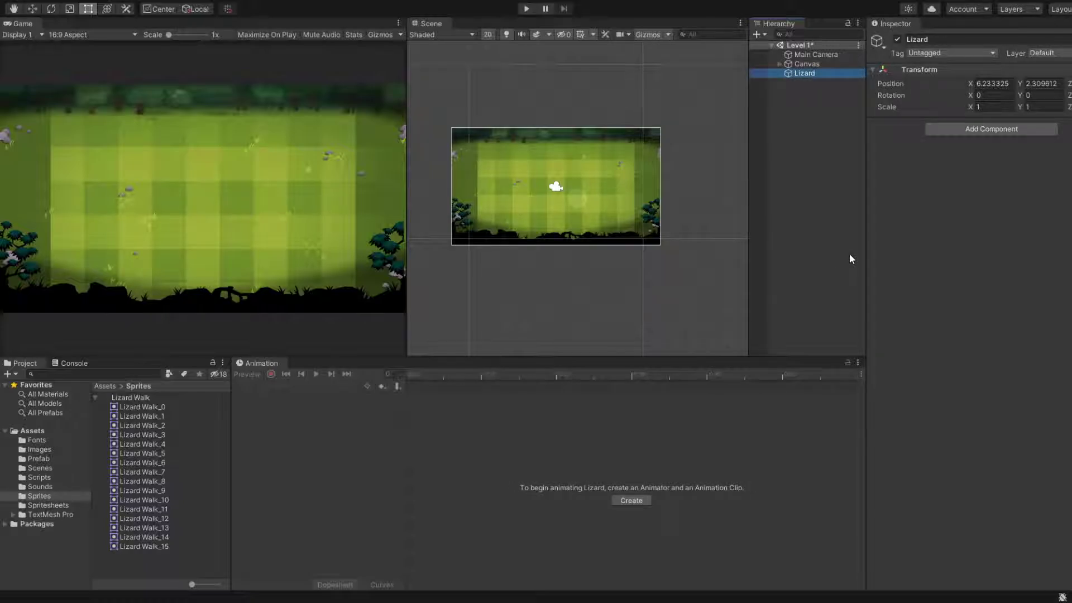
Step: Add a Sprite Renderer to Lizard with Lizard Walk_0 as its sprite
left_click(987, 132)
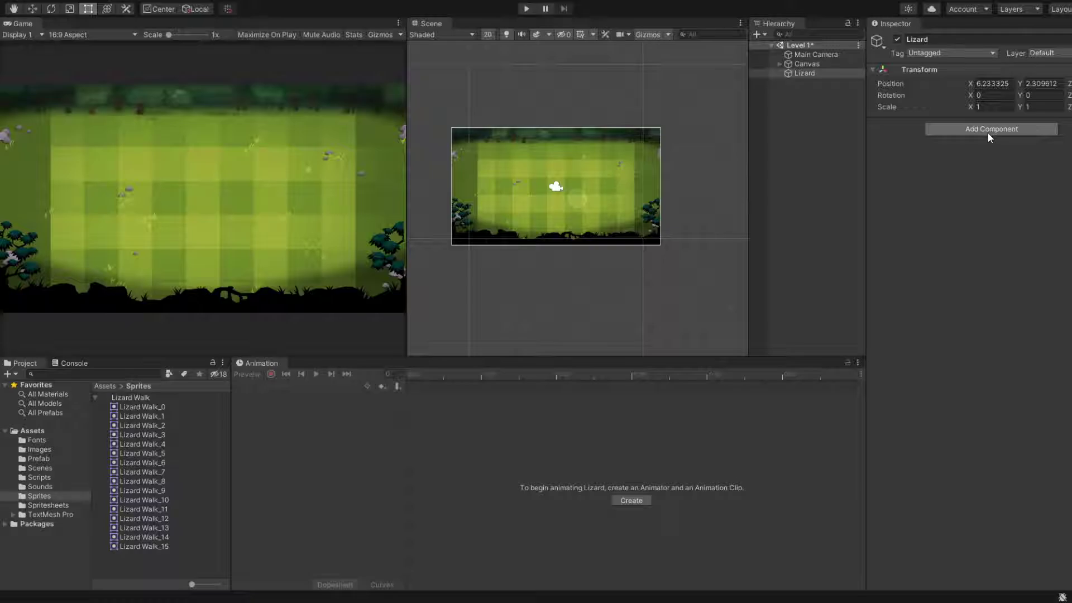
left_click(989, 131)
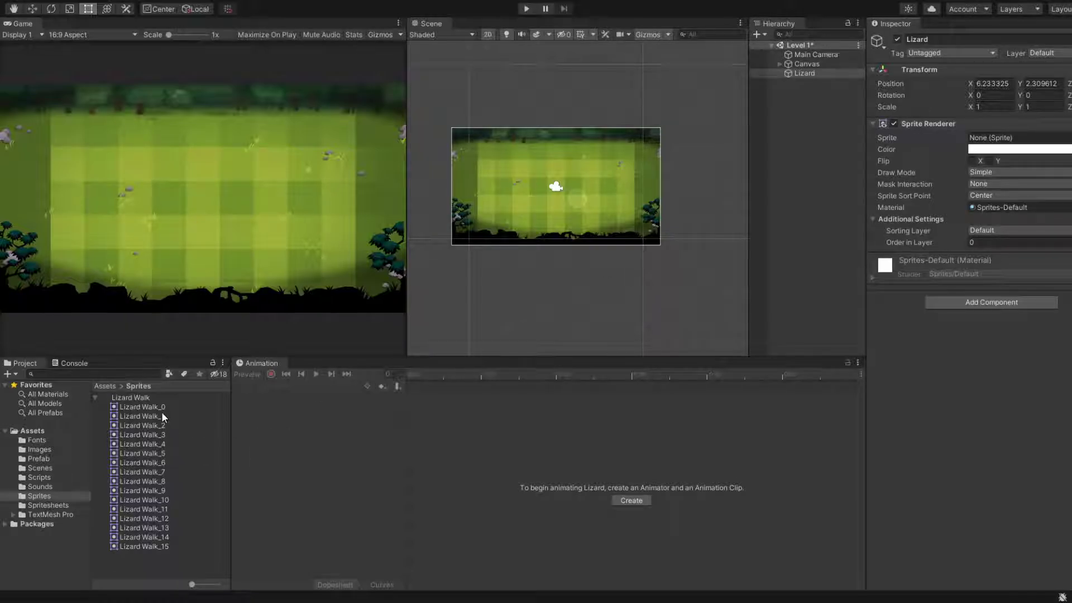
left_click_drag(162, 409, 1032, 141)
Step: Select the lizard in the scene, move it lower on the grass, and edit its Order in Layer
scroll(614, 195, "up", 4)
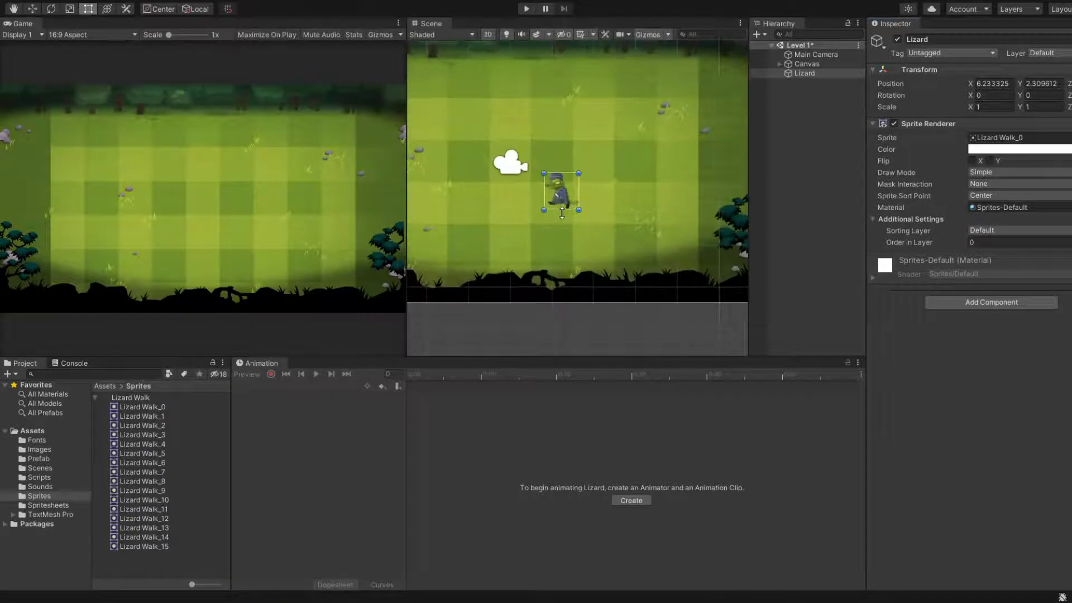
left_click(575, 193)
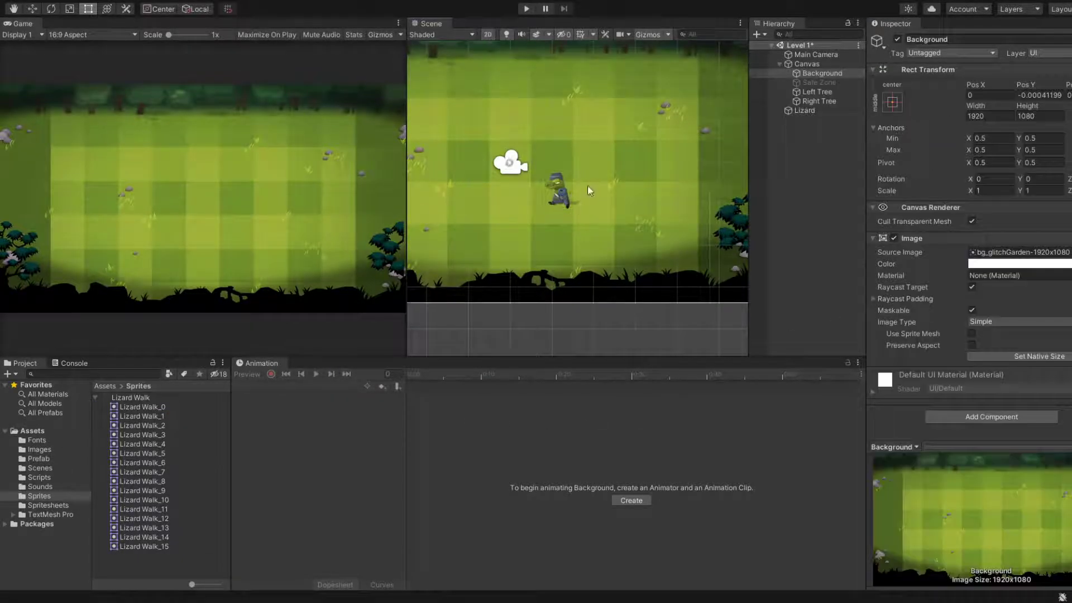
left_click(579, 193)
left_click(577, 194)
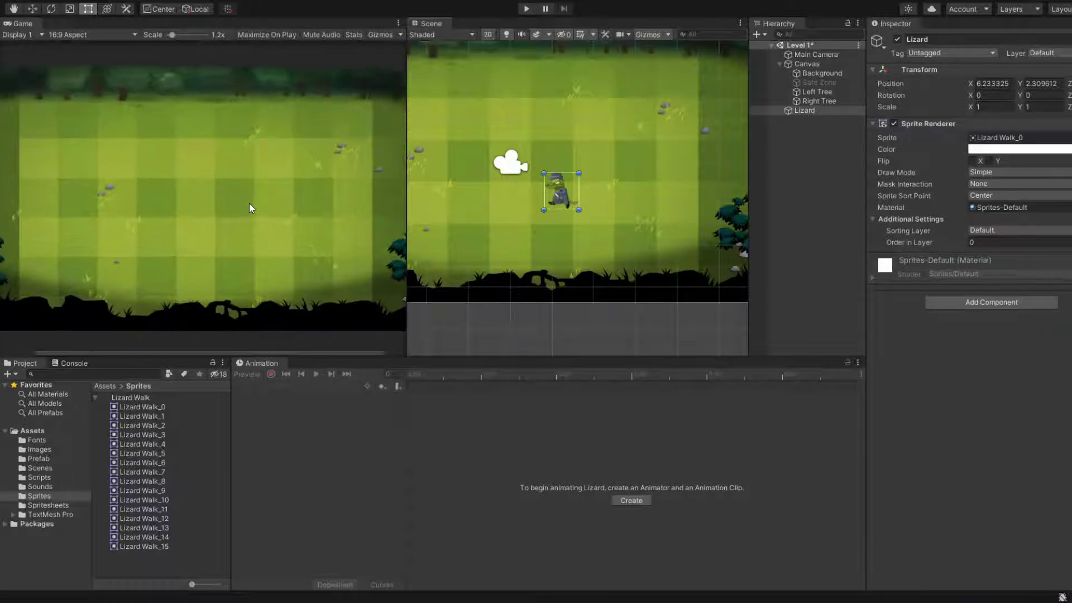
scroll(479, 224, "down", 2)
middle_click_drag(507, 254, 565, 234)
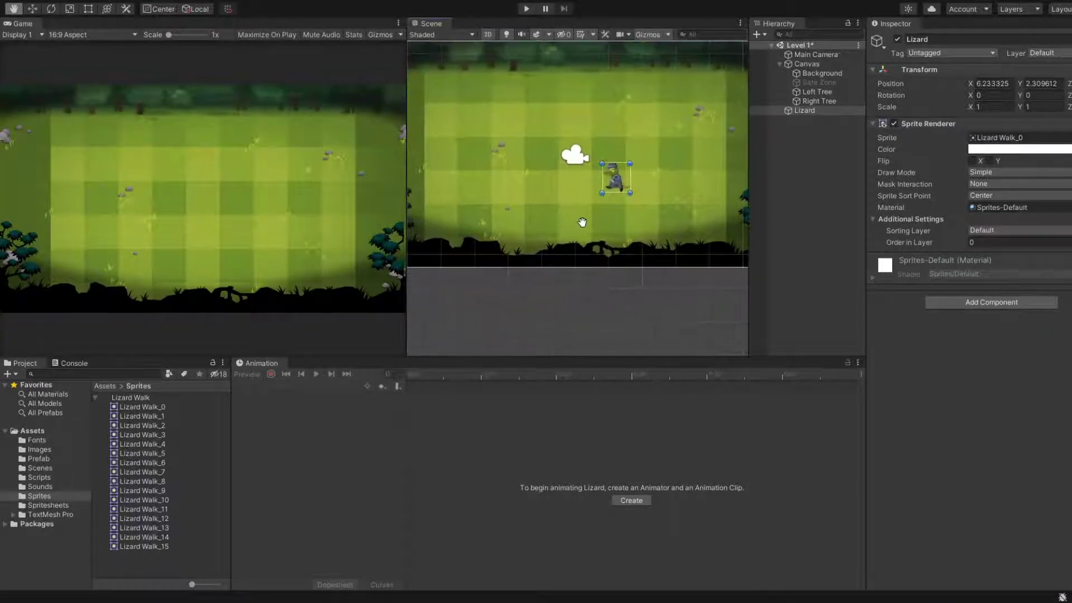
mouse_move(614, 181)
left_mouse_down()
mouse_move(609, 206)
mouse_move(607, 191)
left_mouse_up()
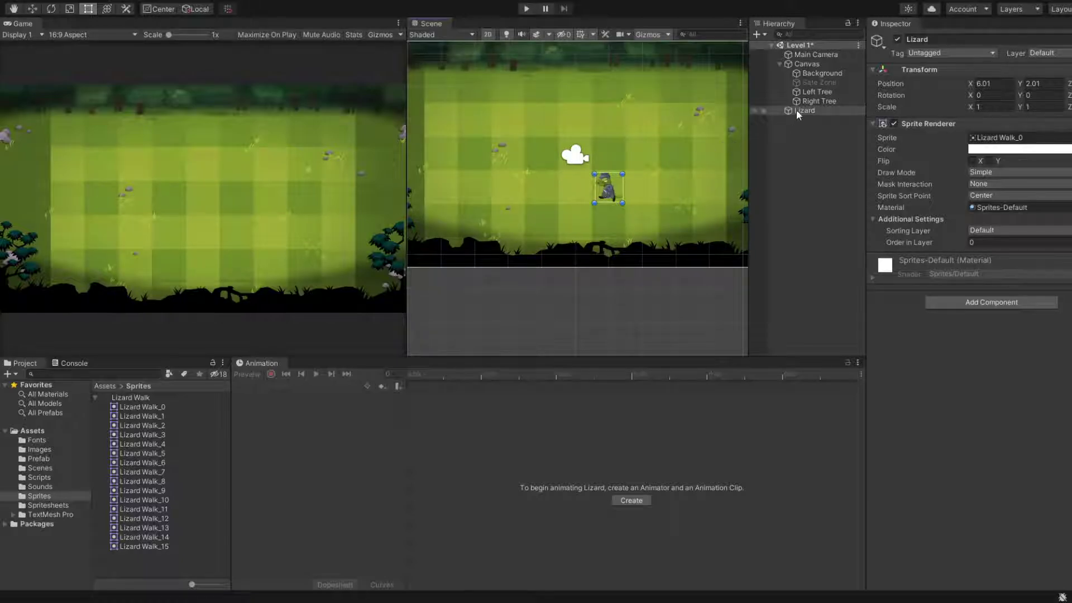
left_click(1000, 242)
type("4")
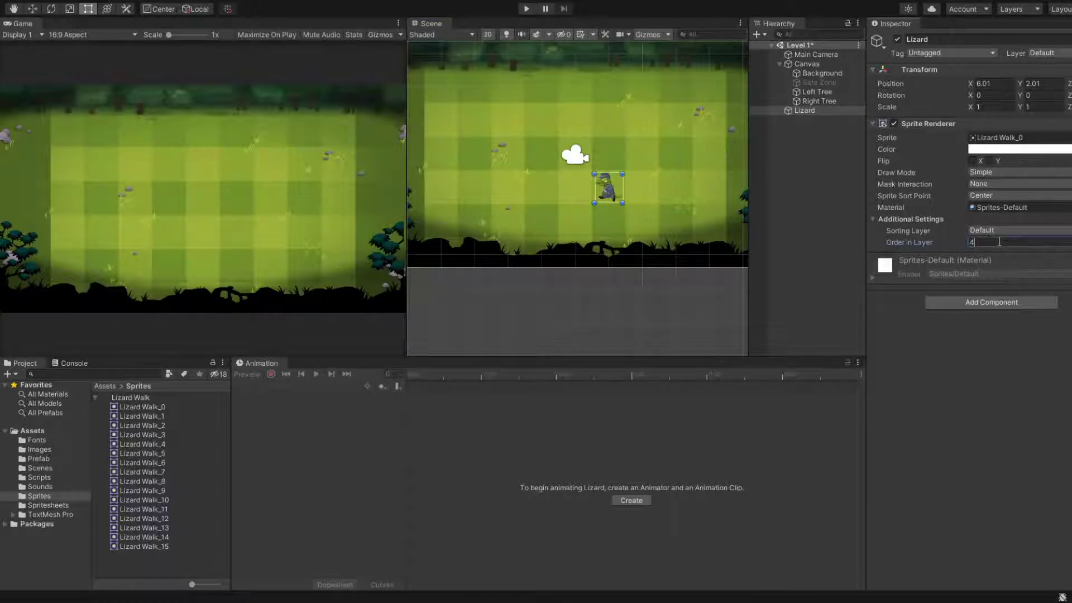
key("BackSpace")
Step: Reselect the lizard and move it up and right to about X 6.98, Y 2.63
scroll(653, 330, "down", 2)
middle_click_drag(650, 331, 640, 318)
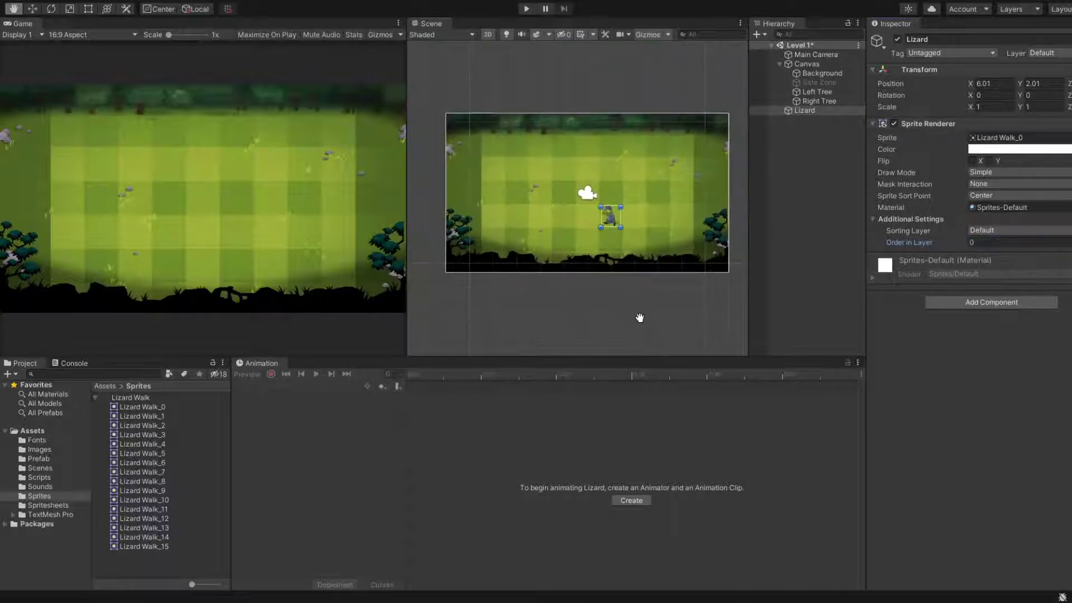
key("t")
left_click(639, 314)
scroll(634, 308, "up", 2)
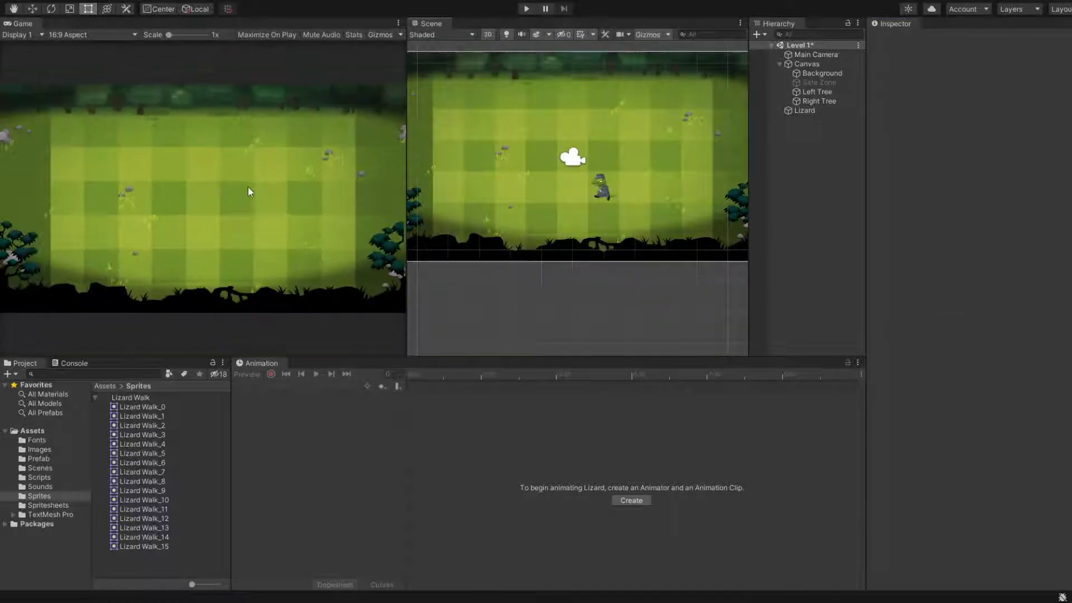
scroll(182, 174, "up", 1)
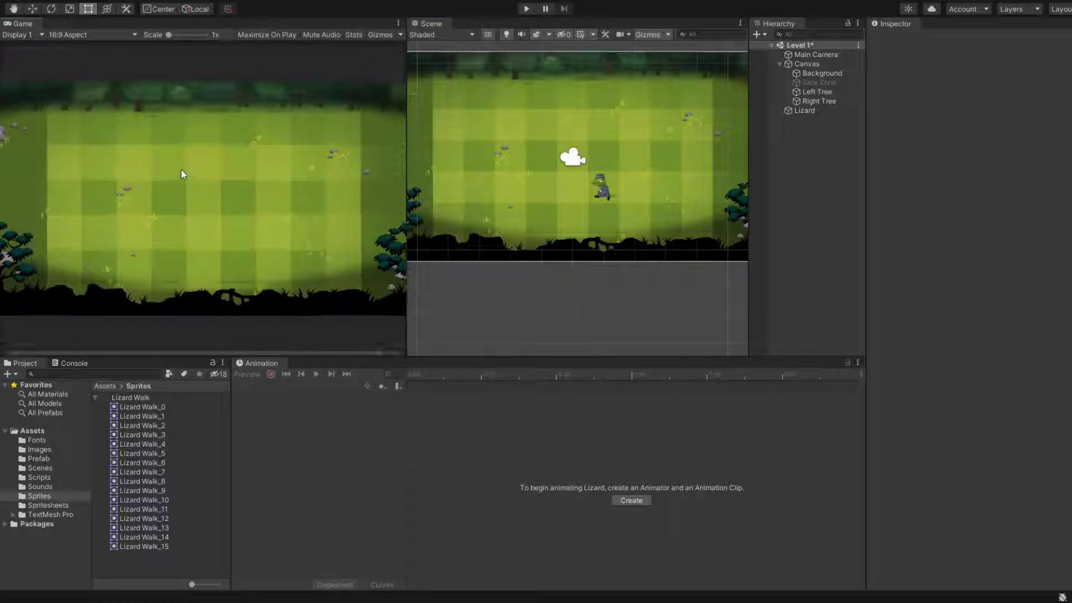
scroll(181, 170, "down", 1)
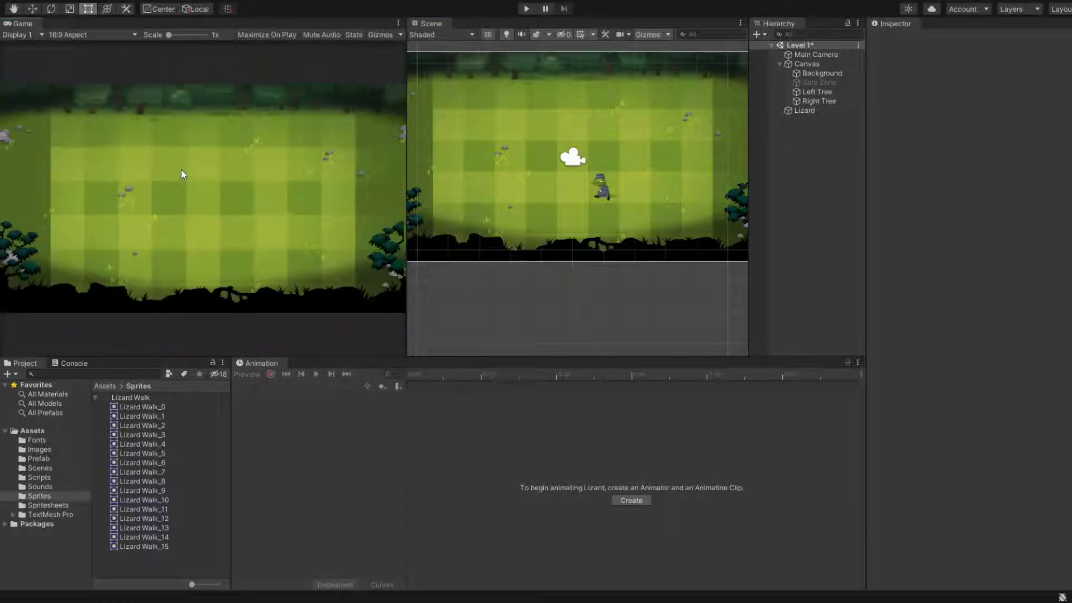
left_click(601, 188)
left_click(601, 188)
left_click(603, 189)
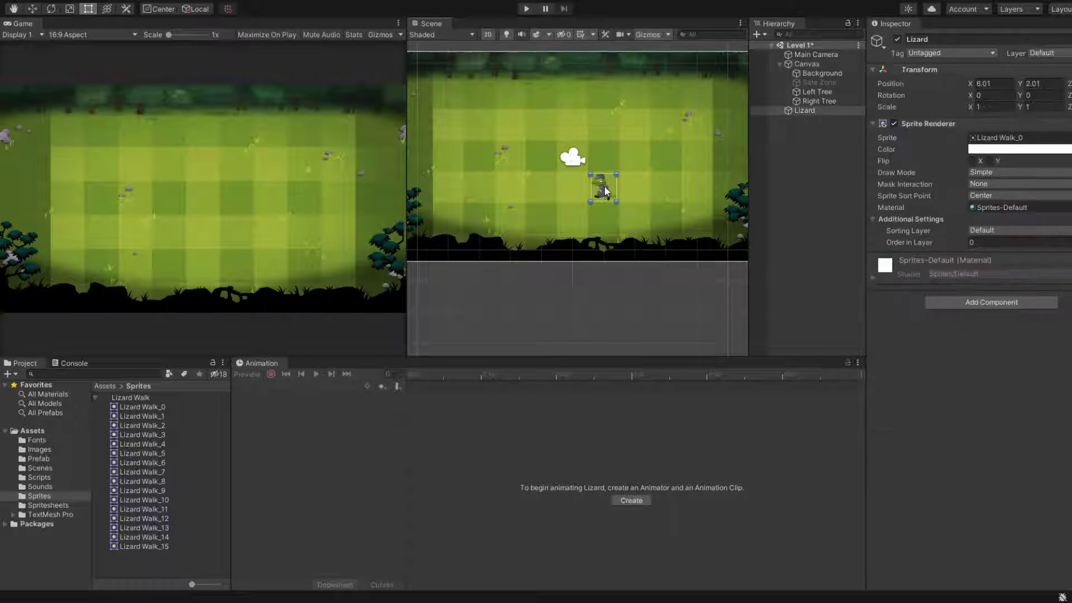
left_click_drag(607, 190, 637, 177)
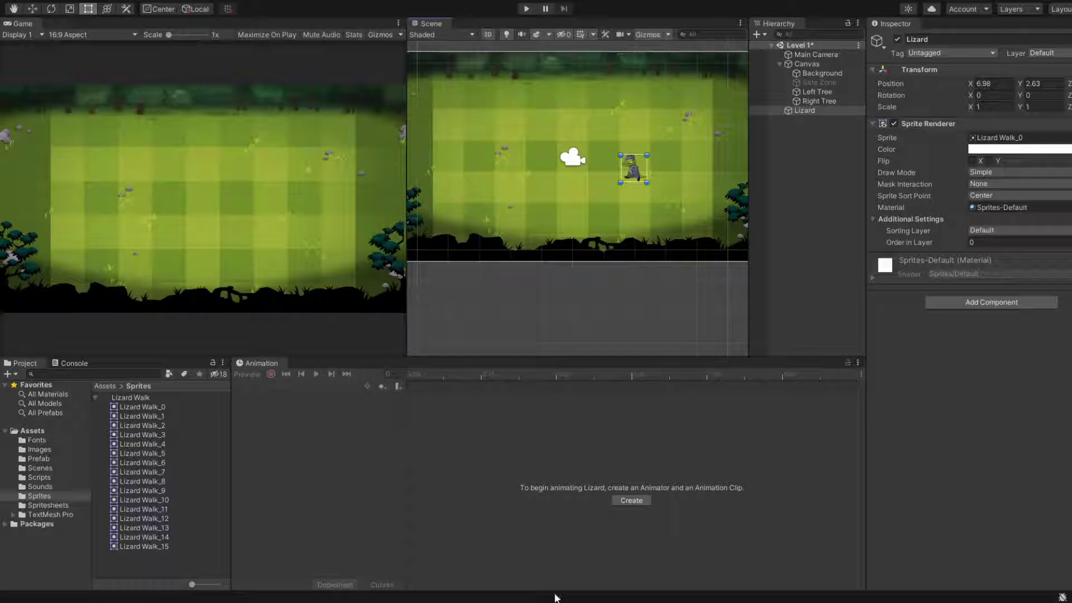
Step: Check the Canvas sorting, then set the Lizard's Sprite Renderer Order in Layer to 5
scroll(588, 268, "down", 2)
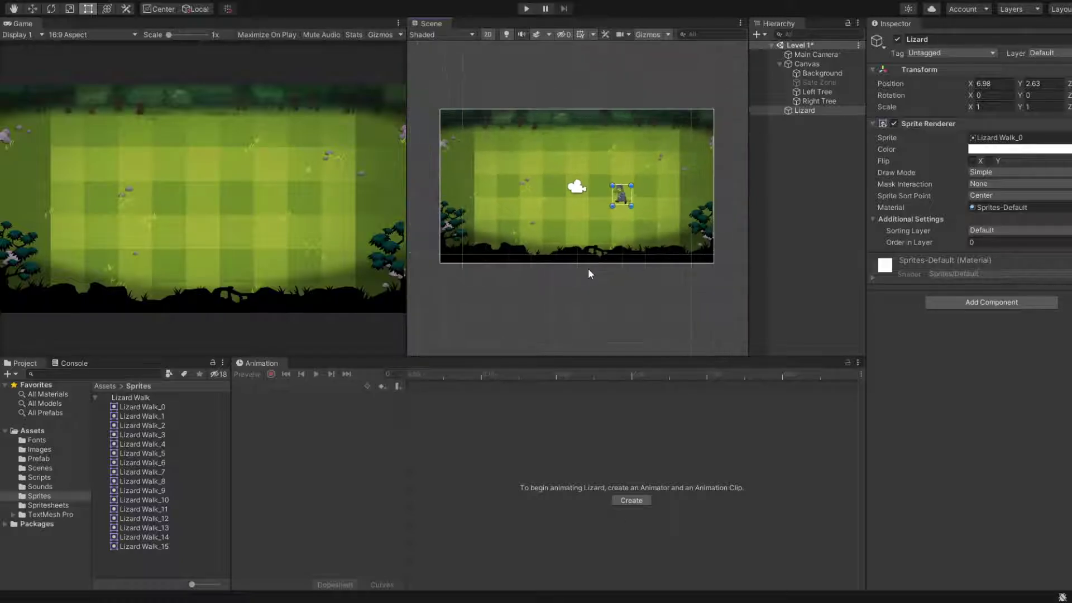
scroll(588, 268, "up", 4)
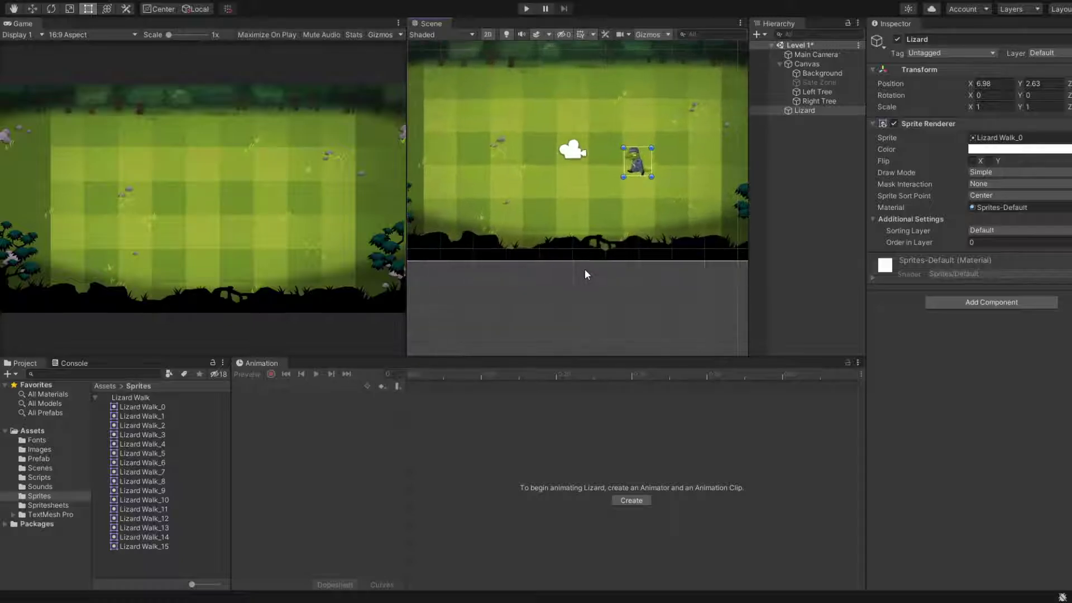
scroll(585, 269, "down", 1)
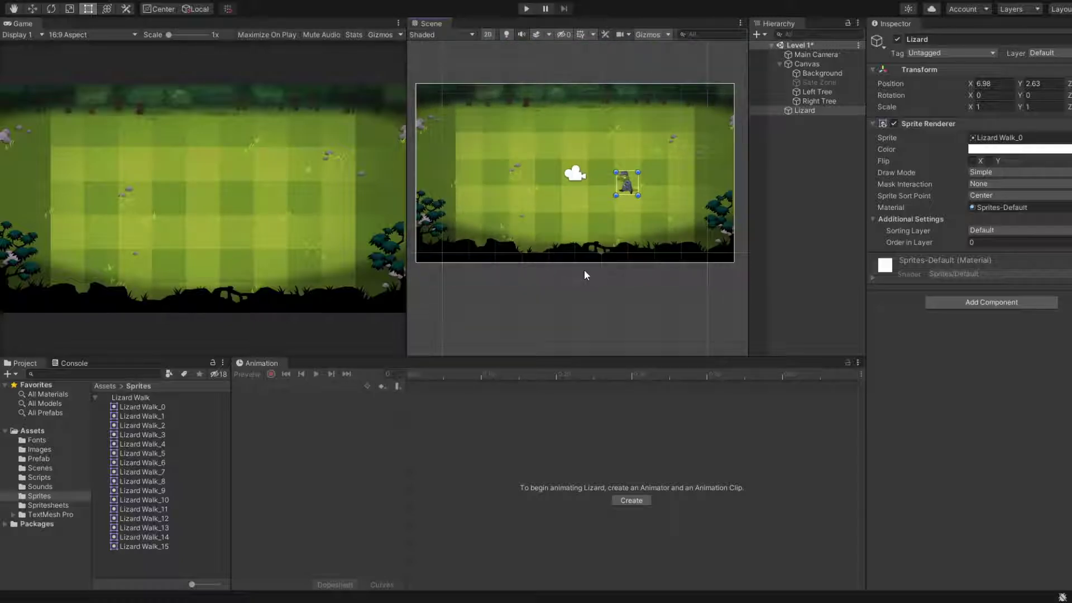
left_click(807, 64)
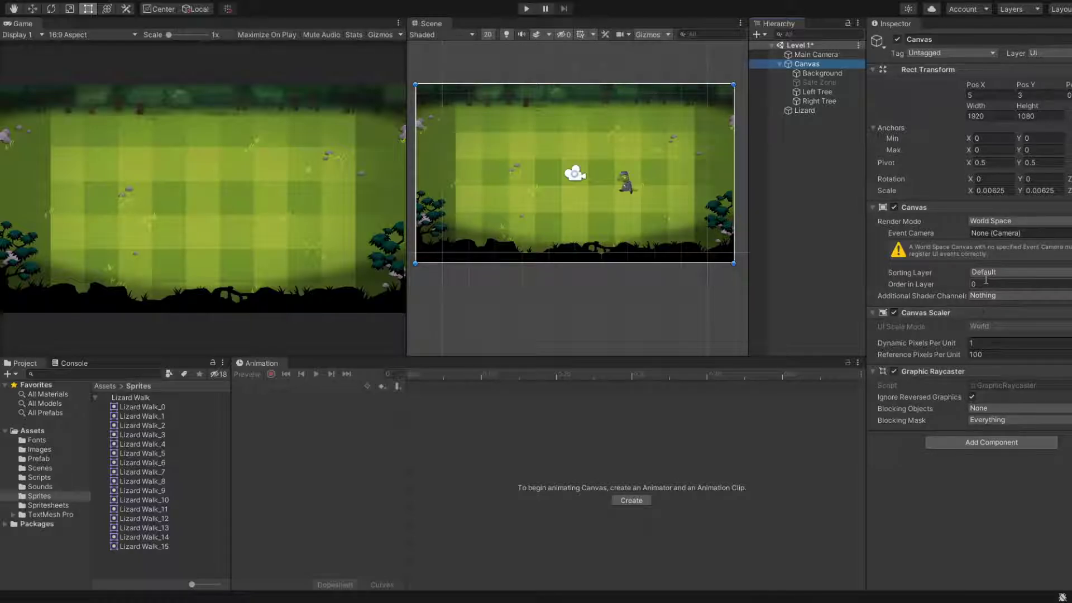
left_click(832, 108)
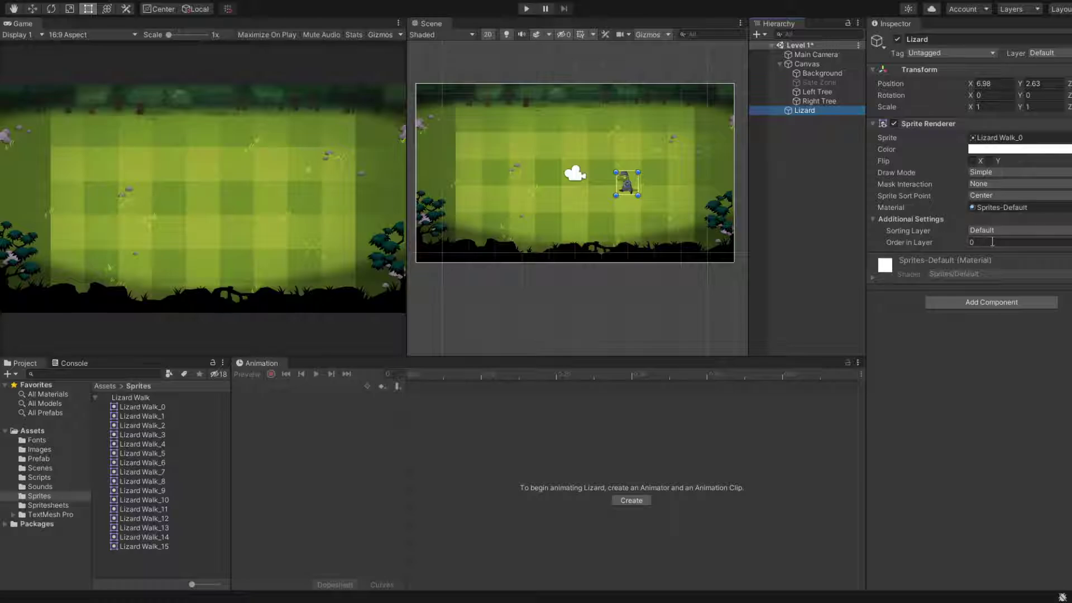
left_click(992, 241)
type("5")
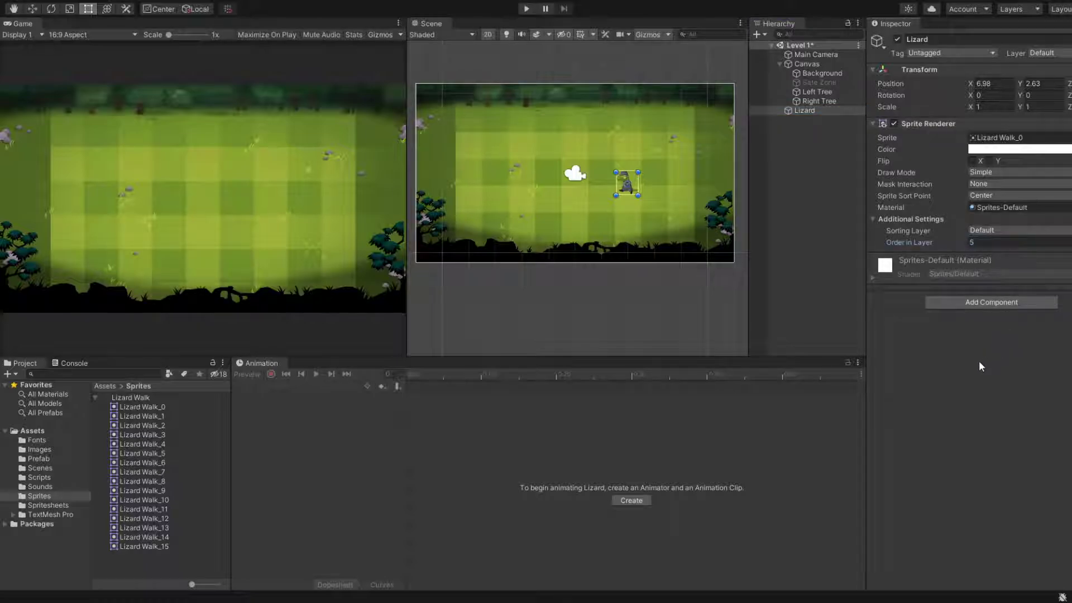
left_click(688, 283)
scroll(649, 271, "up", 3)
scroll(649, 271, "down", 4)
middle_click_drag(649, 270, 626, 317)
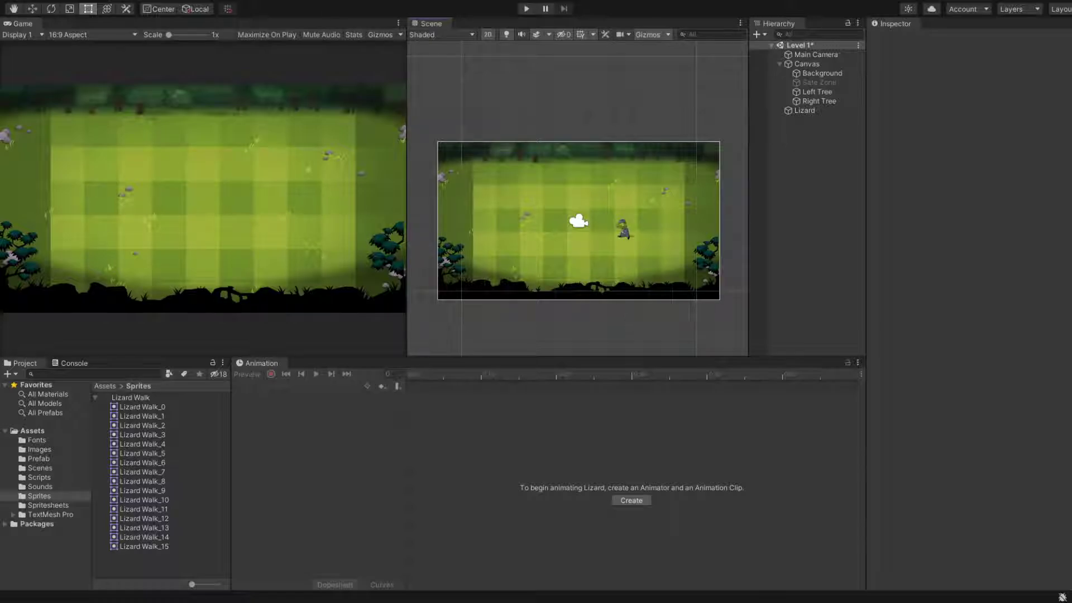
Step: Frame the Main Camera and Lizard in 3D view, then reset the Lizard's Transform to 0, 0
left_click(490, 34)
key("w")
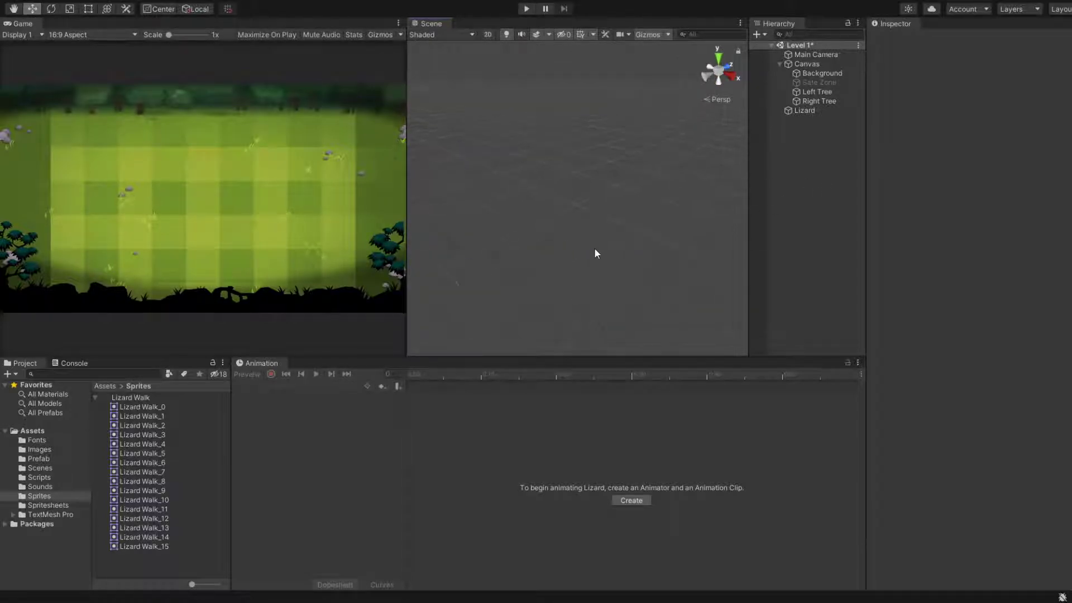
scroll(581, 268, "down", 1)
middle_click_drag(595, 246, 546, 284)
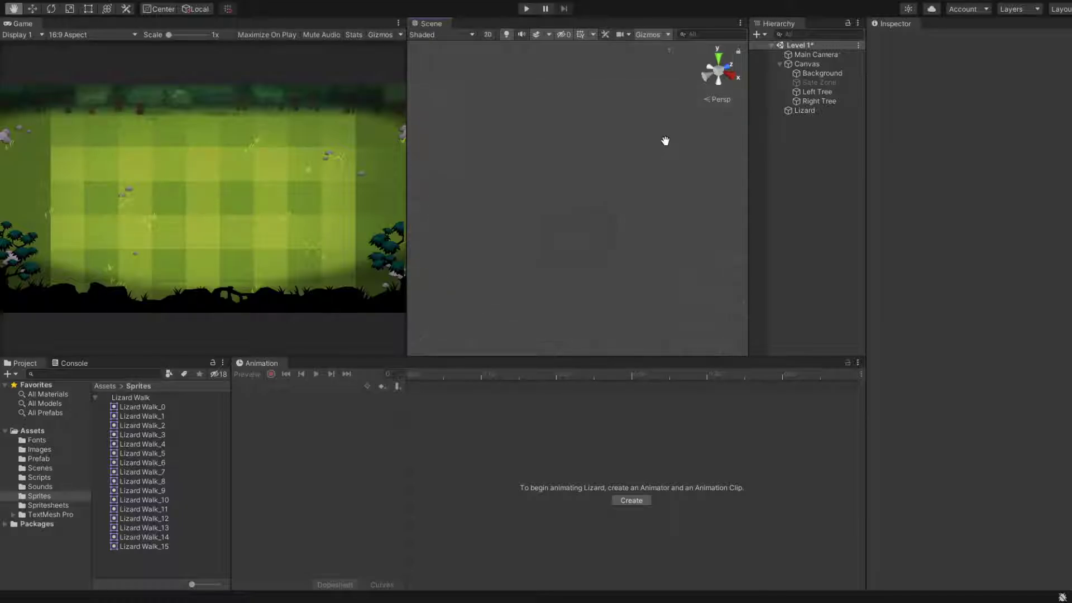
left_click(820, 58)
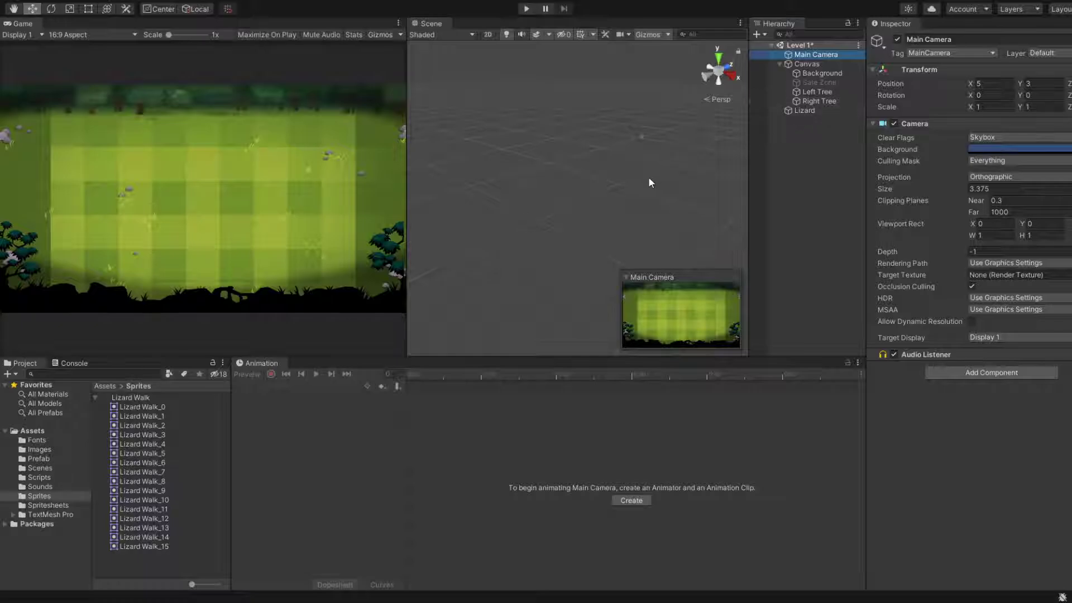
key("f")
scroll(583, 210, "up", 5)
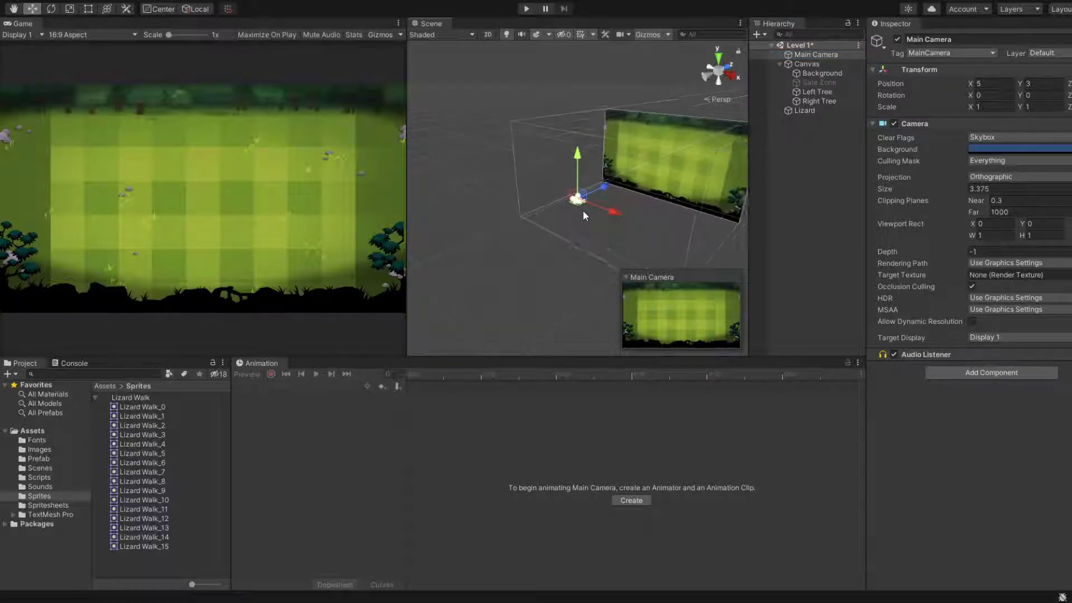
left_click(802, 110)
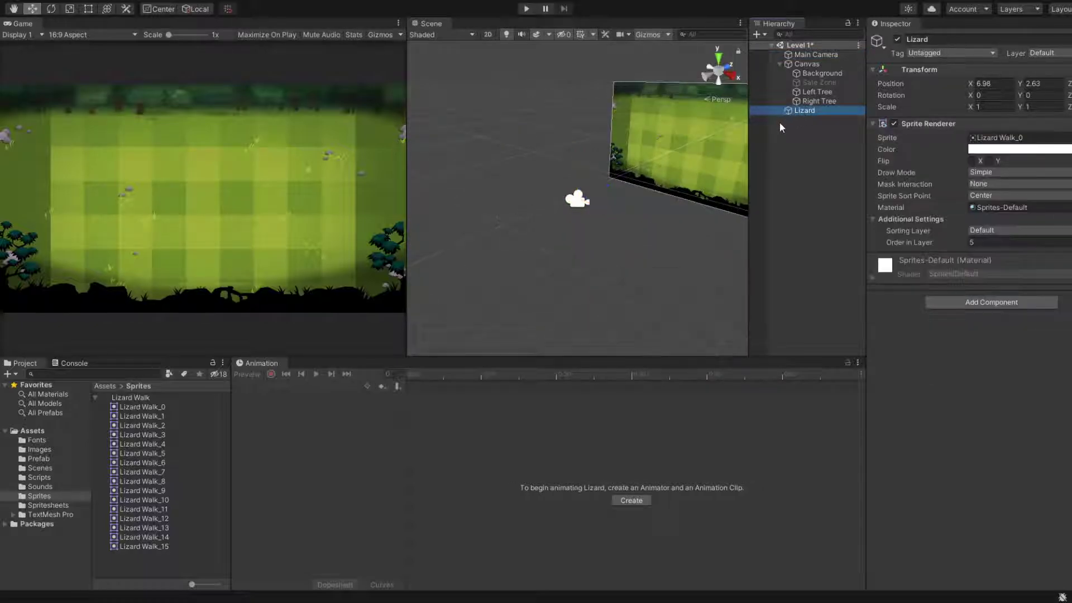
key("f")
scroll(639, 192, "down", 5)
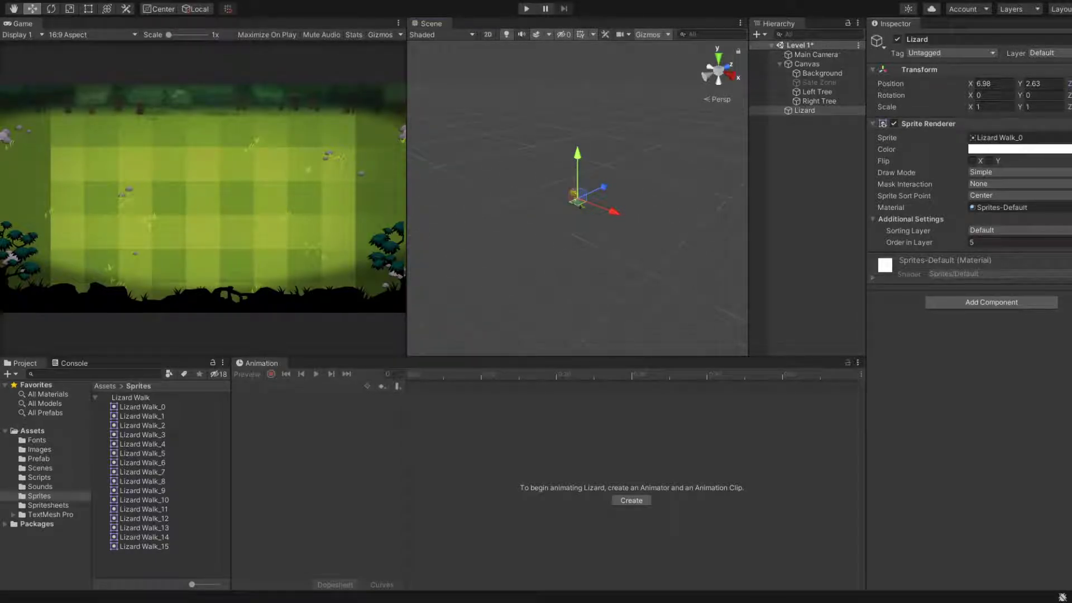
right_click(1003, 68)
left_click(1005, 71)
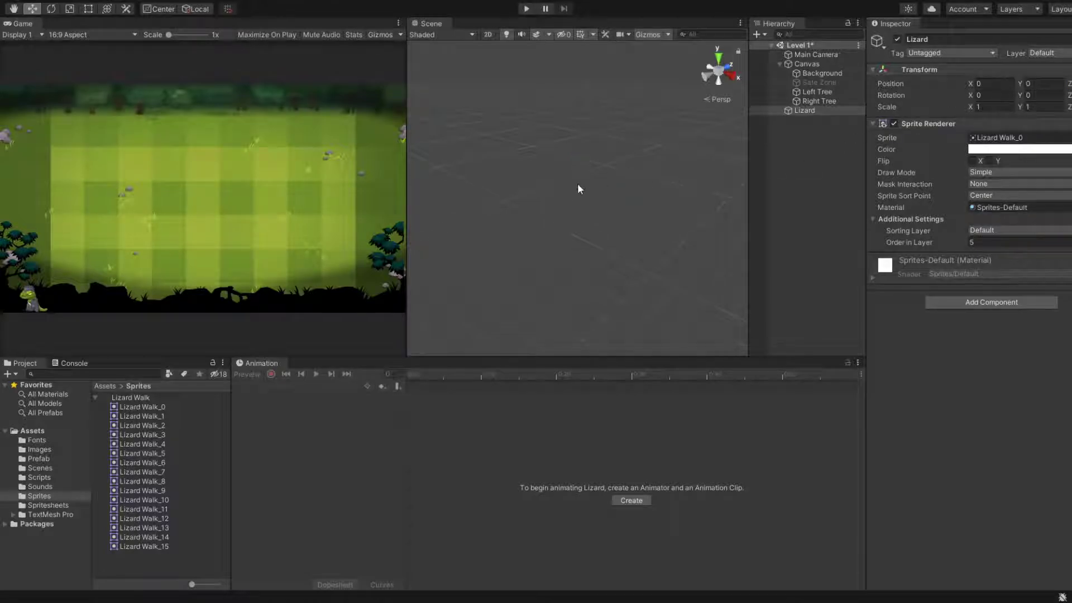
Step: In 2D view, drag the Lizard right of centre to X 7.01, Y 3.01 and begin adding an Animator
left_click(486, 35)
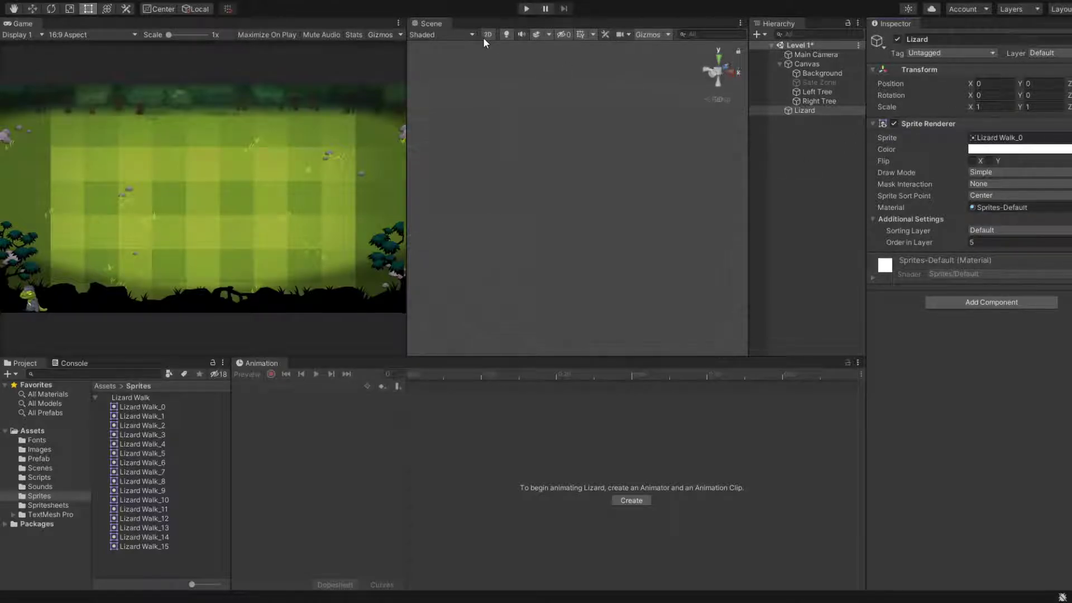
scroll(537, 259, "down", 5)
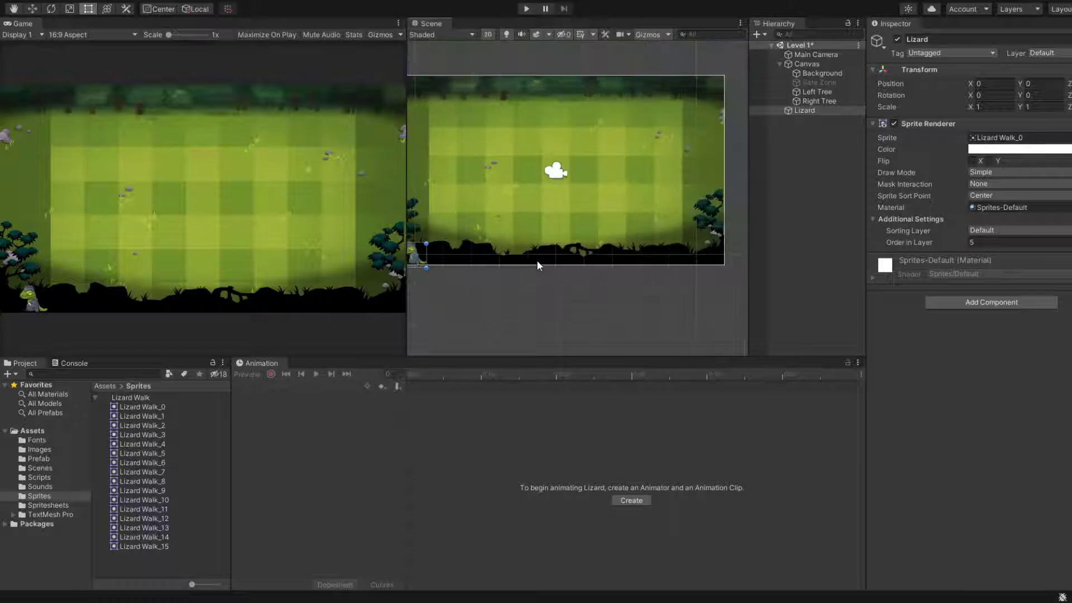
left_click_drag(440, 284, 613, 210)
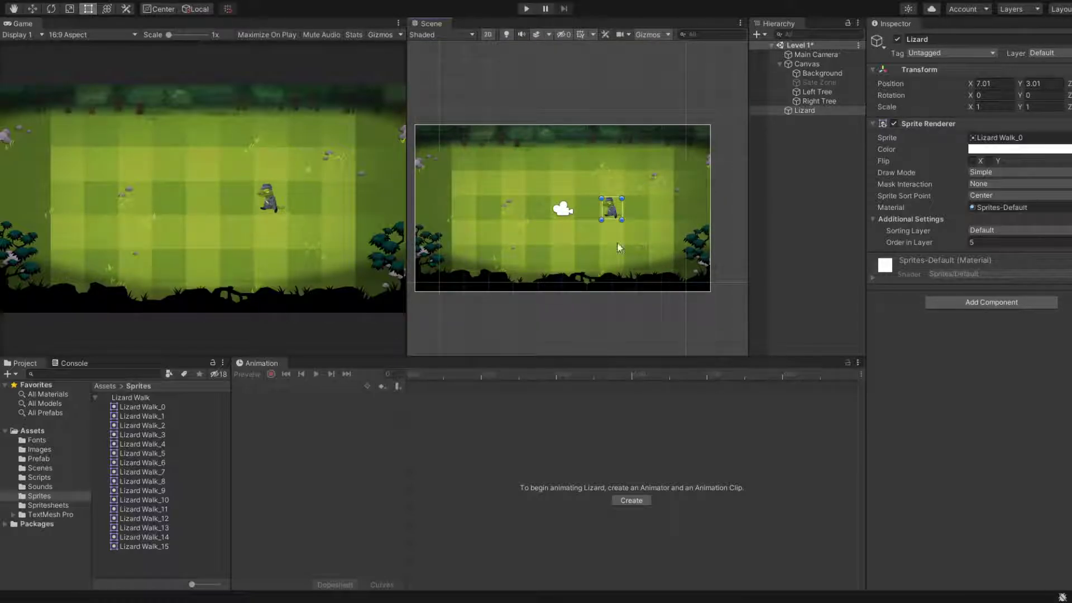
left_click(780, 207)
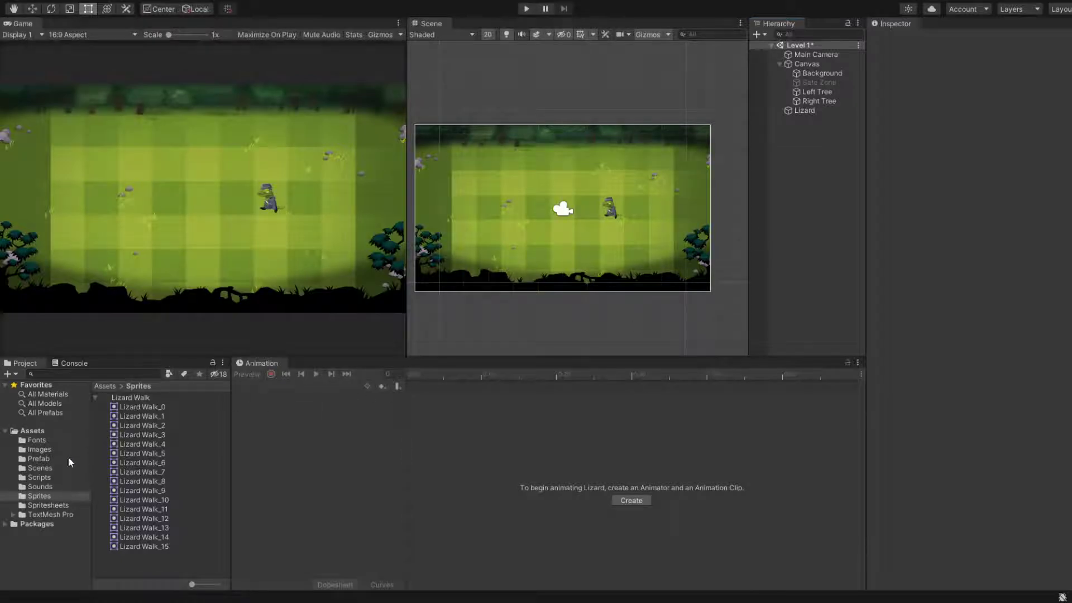
left_click(817, 101)
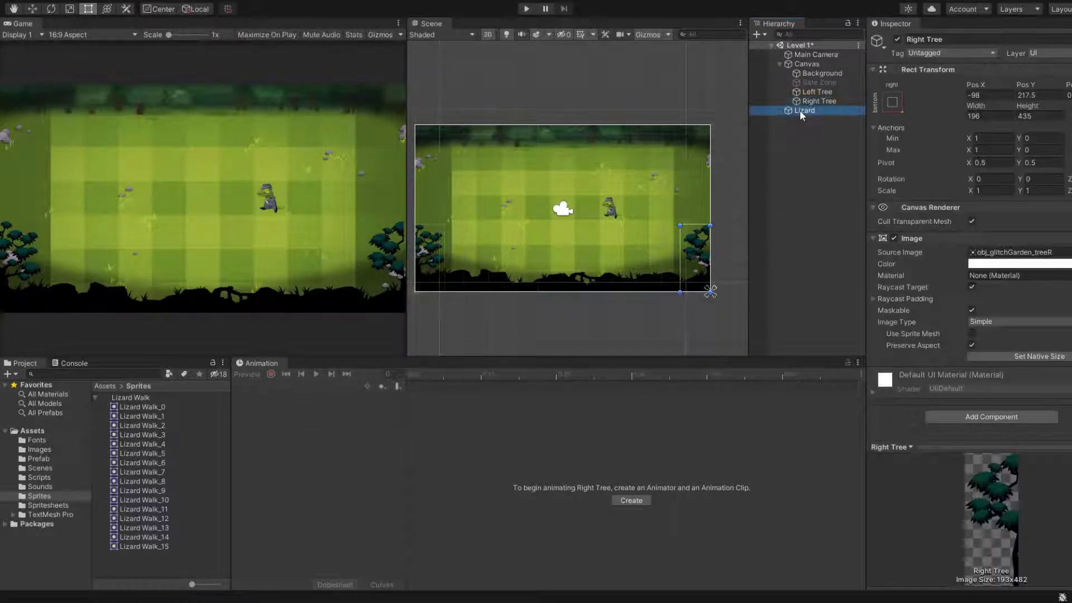
left_click(802, 110)
left_click(981, 308)
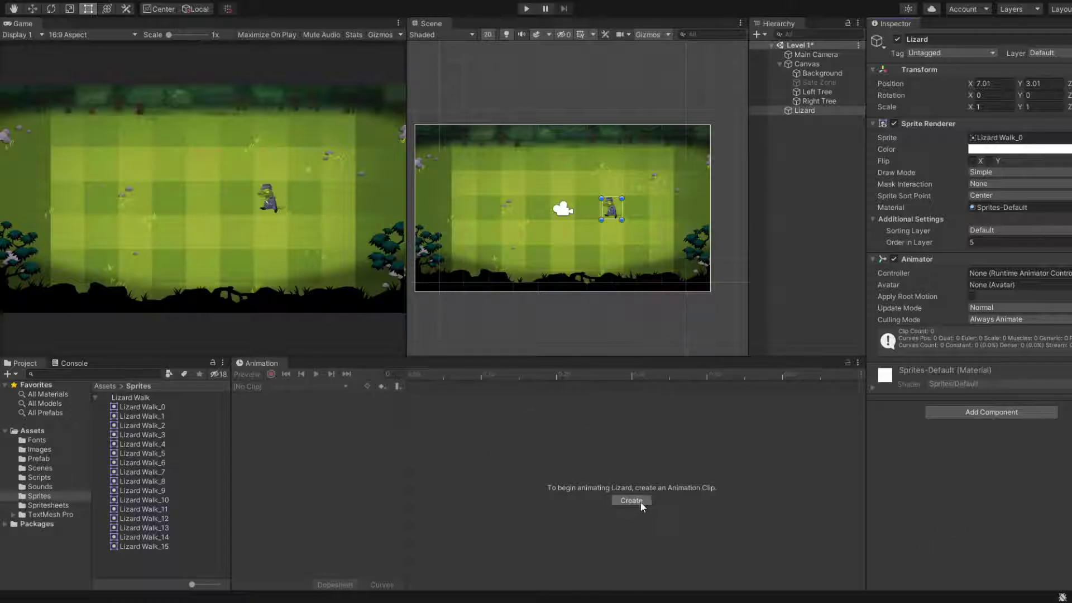
left_click(798, 104)
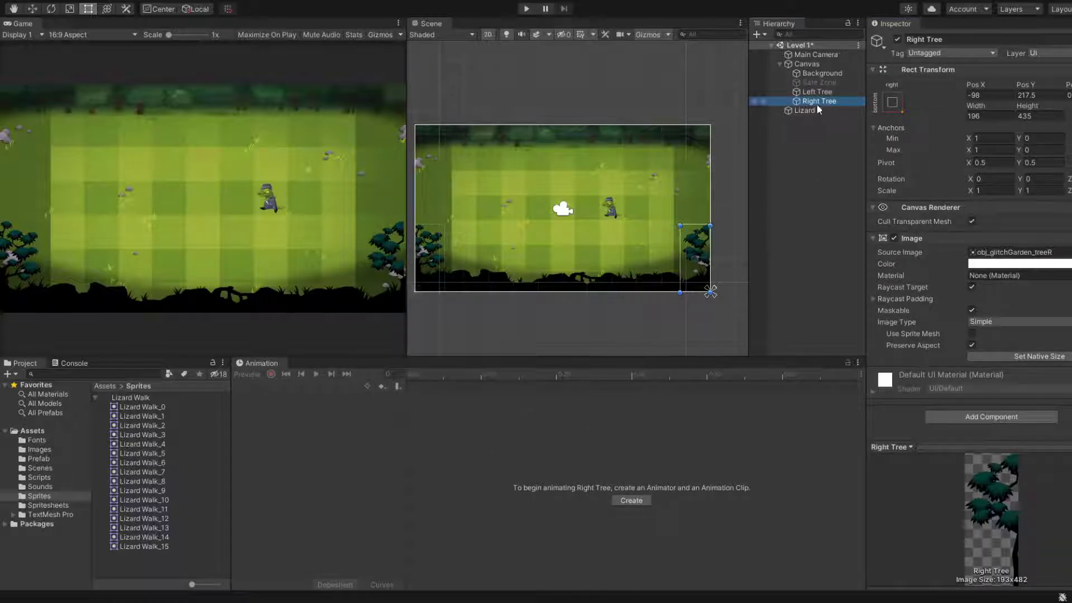
left_click(817, 110)
Step: Create an empty 'Animations' folder under Assets
left_click(33, 431)
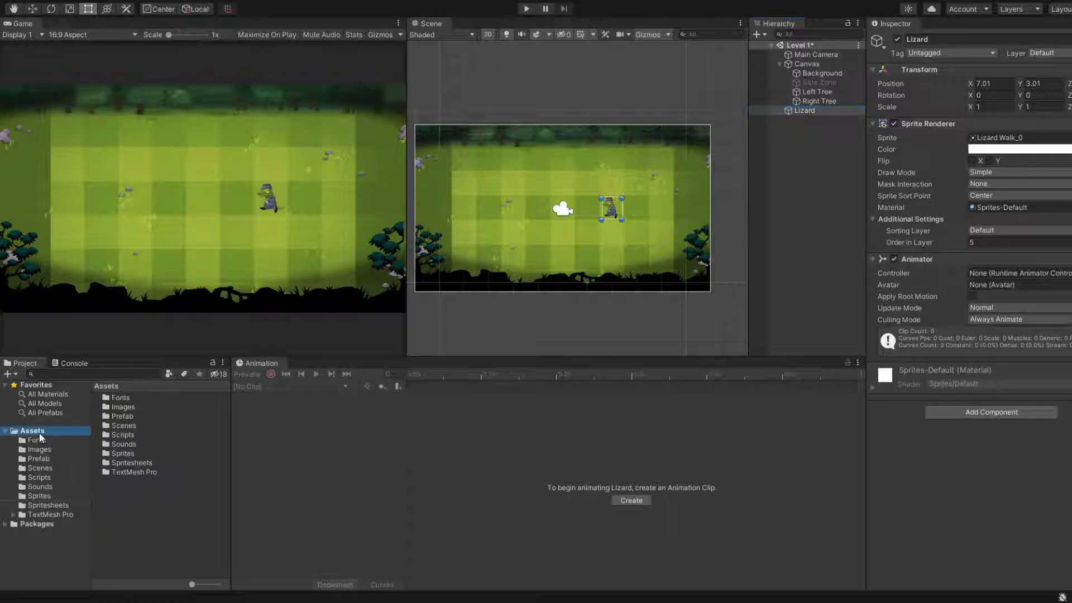
key("ctrl+shift+n")
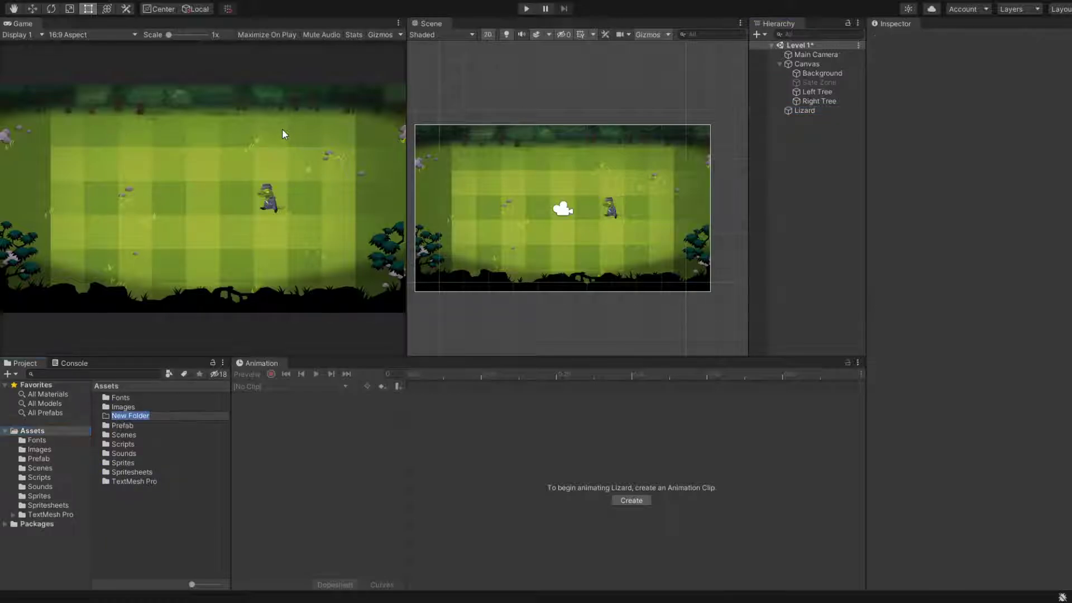
type("Animations")
key("Return")
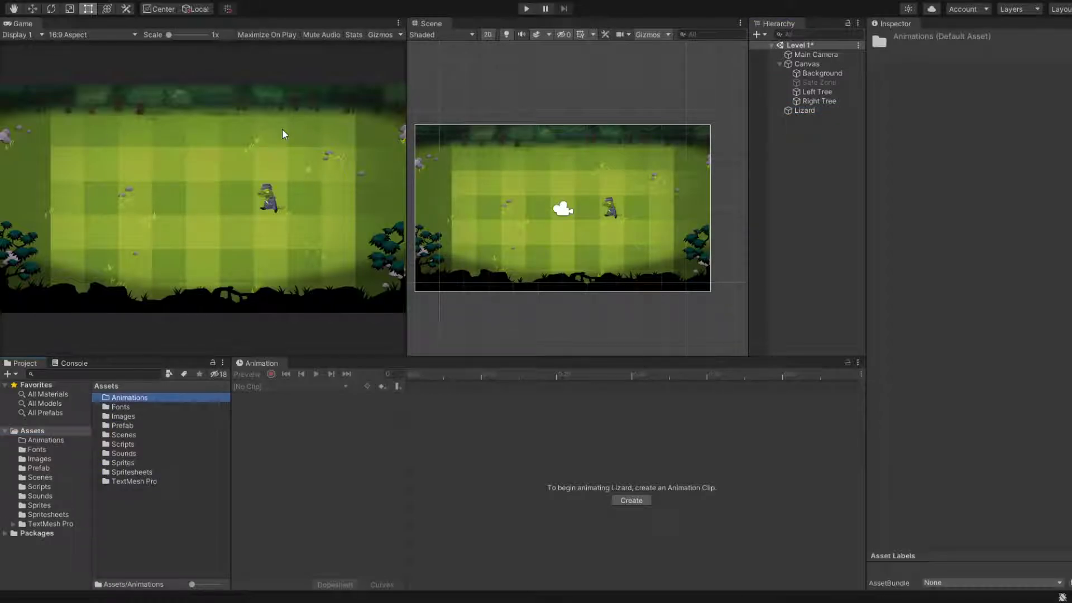
double_click(129, 397)
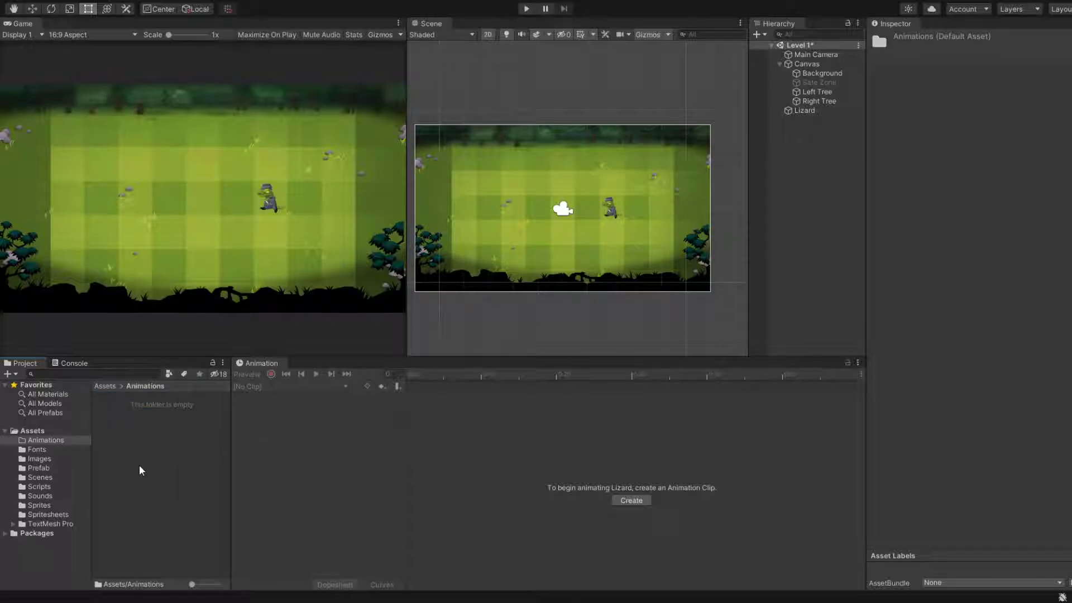
left_click(114, 444)
Step: Select Lizard Walk_0 through Lizard Walk_15 in the Sprites folder
left_click(28, 514)
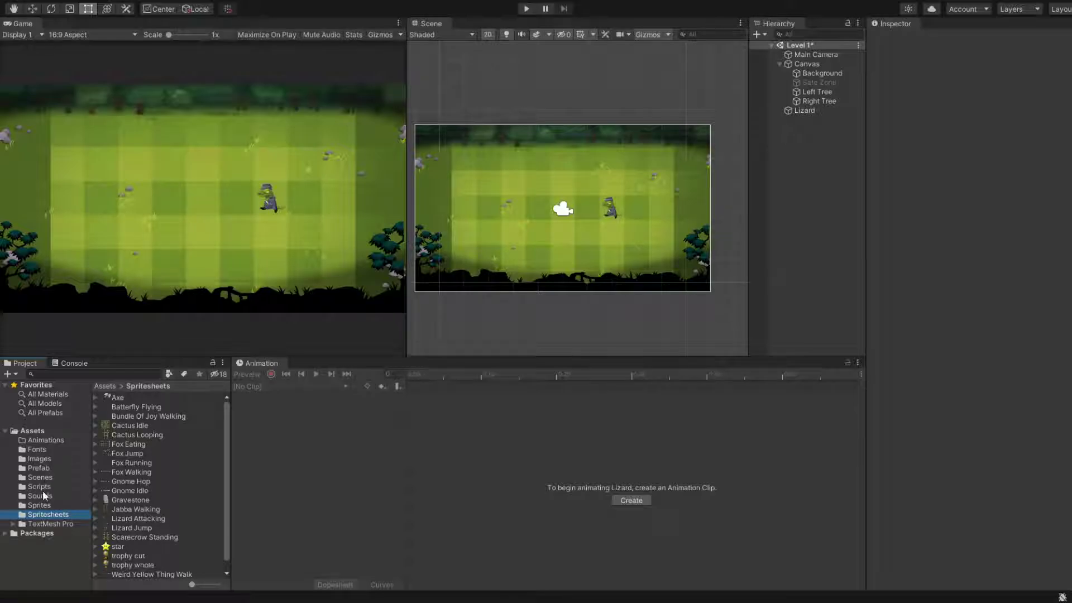
left_click(39, 505)
left_click(157, 407)
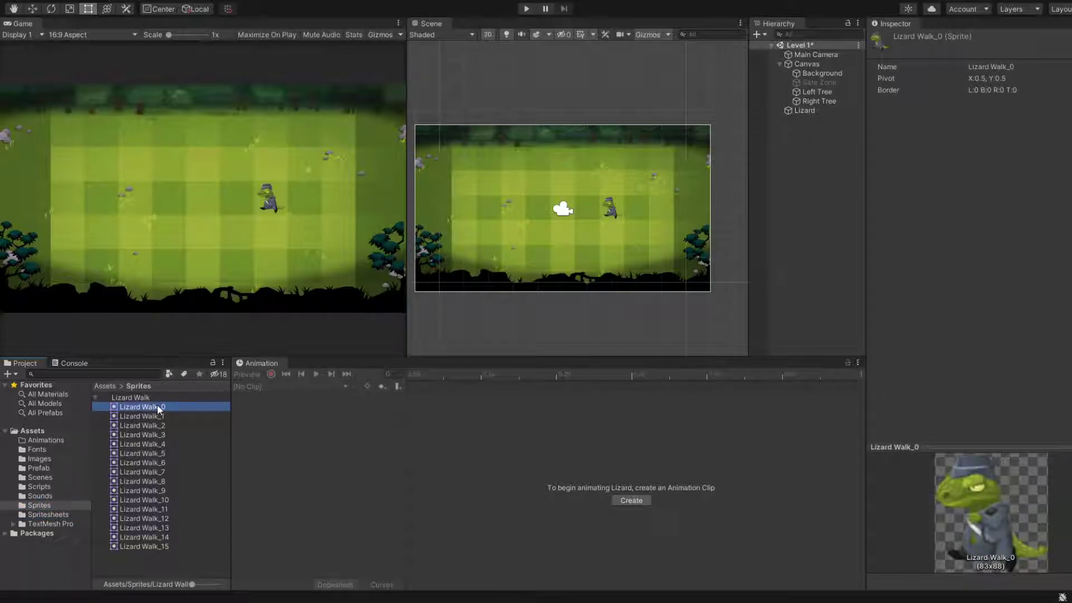
key("shift+Down")
key("shift+Down")
key("shift+Down")
key("shift+Down")
key("shift+Down")
key("shift+Down")
key("shift+Down")
key("shift+Down")
key("shift+Down")
key("shift+Down")
key("shift+Down")
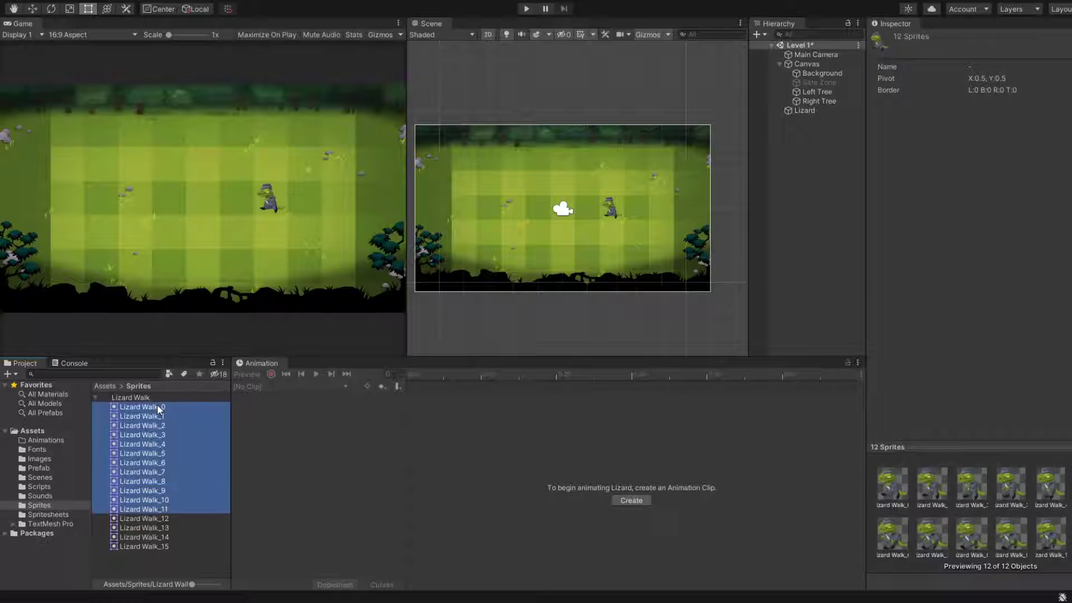
key("shift+Down")
key("shift+Down")
key("shift+Down")
key("shift+Down")
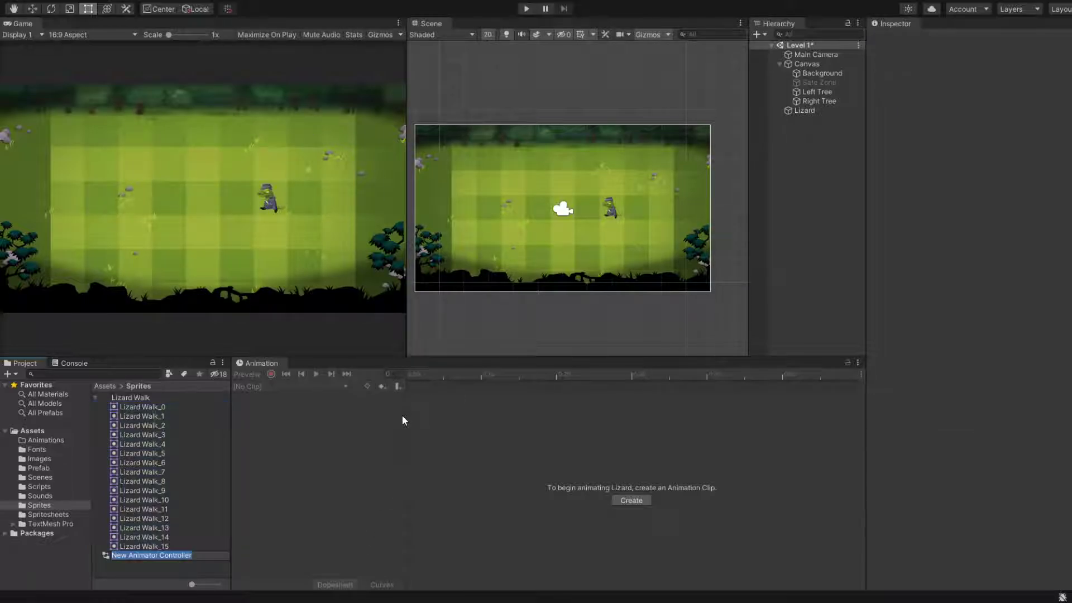
Step: Delete the New Animator Controller and name the controller in Animations 'Lizard Walk'
left_click(126, 556)
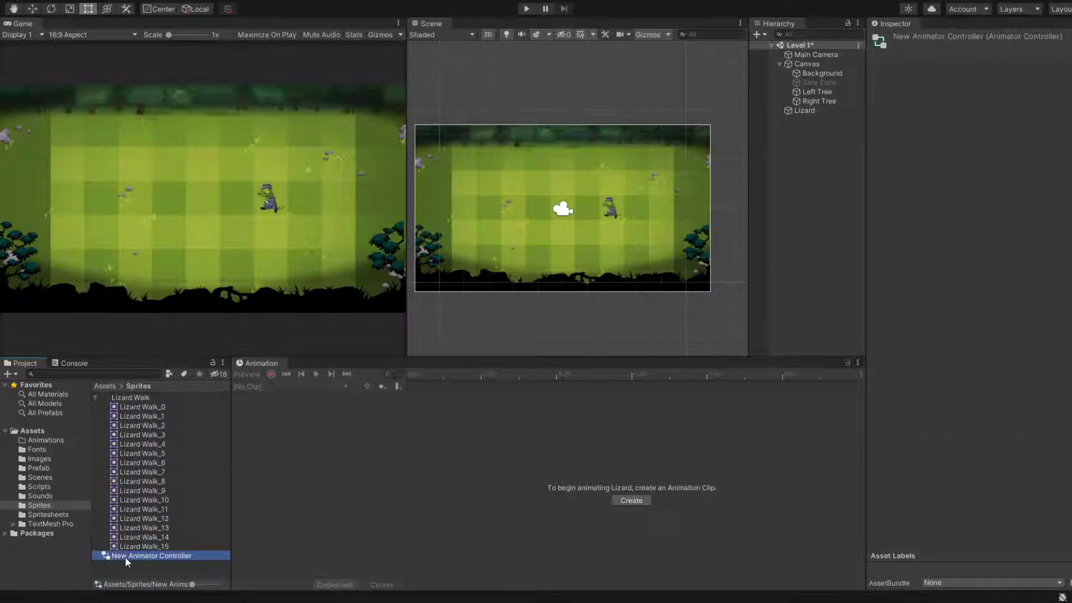
key("Delete")
left_click(57, 440)
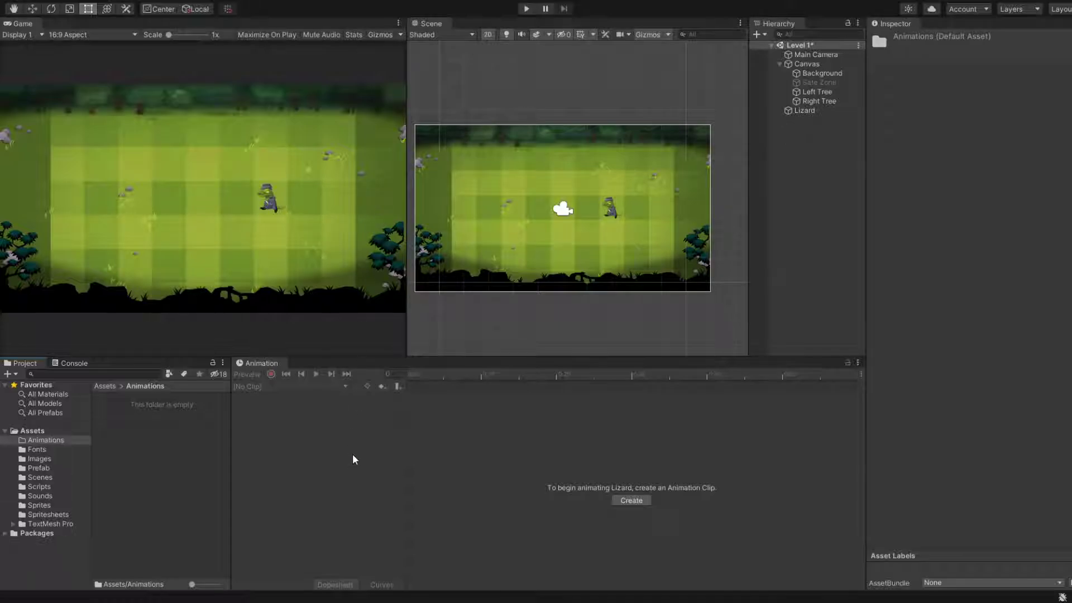
type("Li")
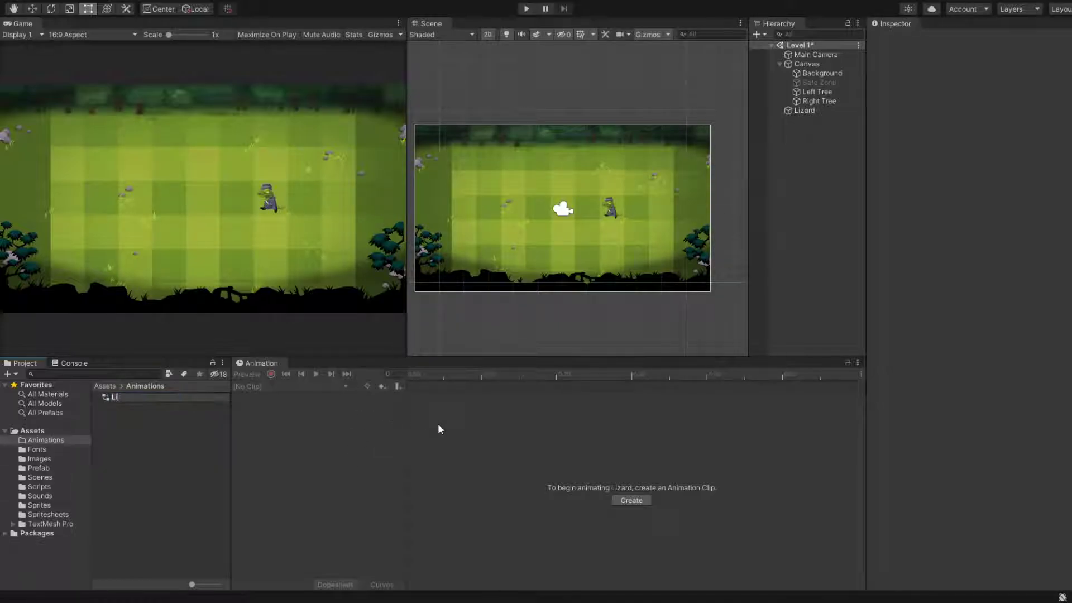
type("zard Walk")
key("Return")
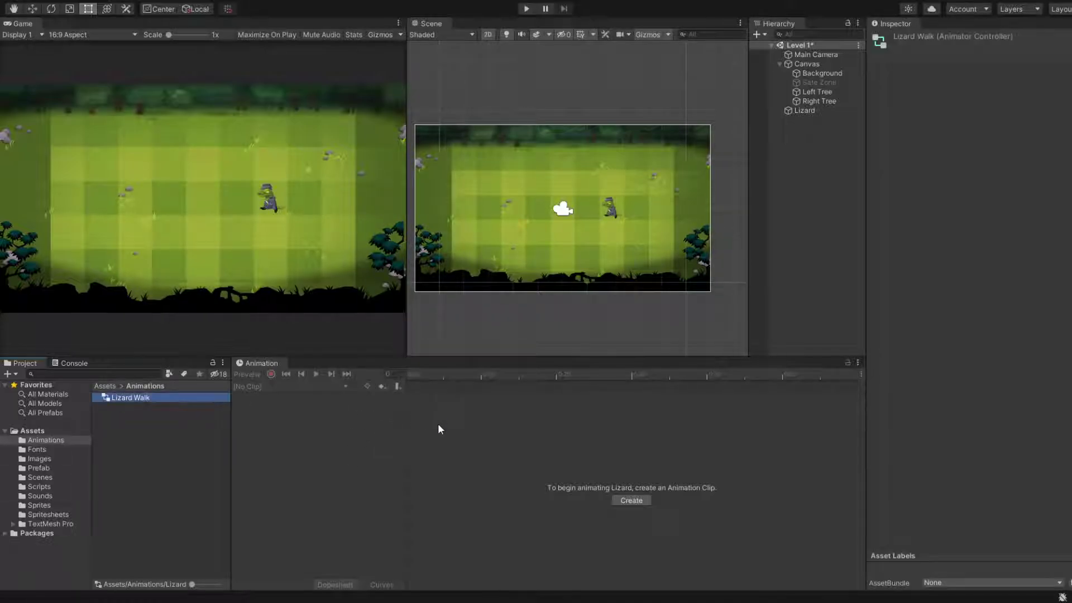
left_click(157, 400)
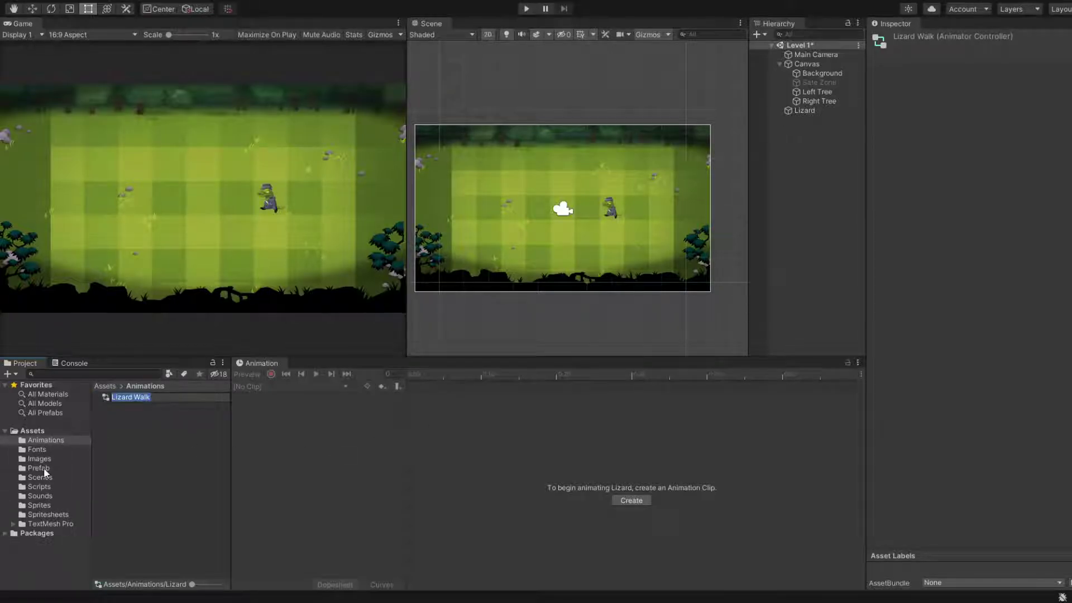
Step: Select the sixteen frames Lizard Walk_0 to Lizard Walk_15 in Sprites
left_click(36, 506)
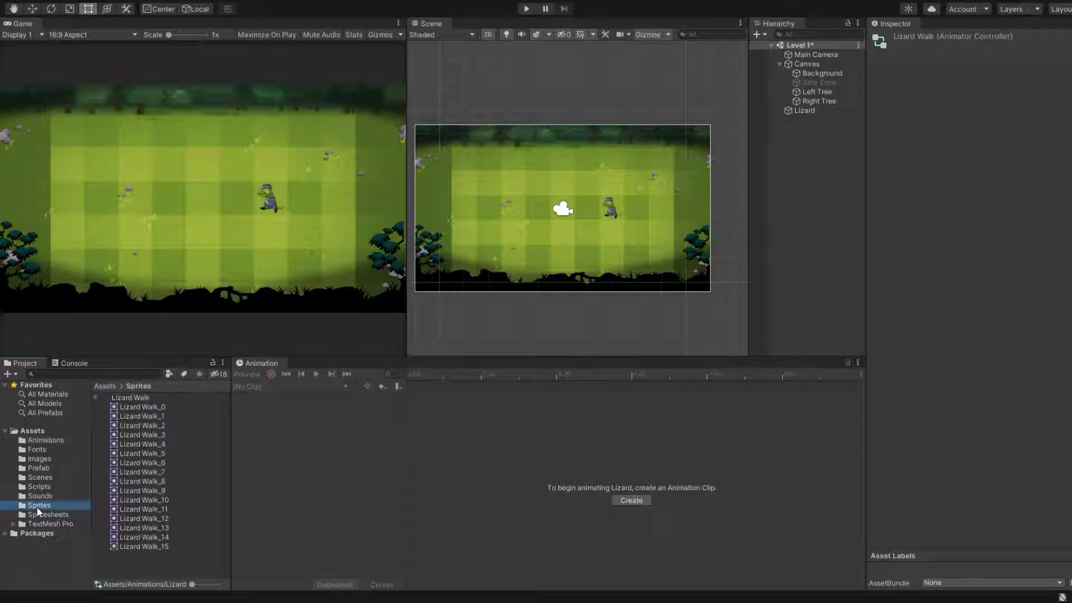
left_click(161, 408)
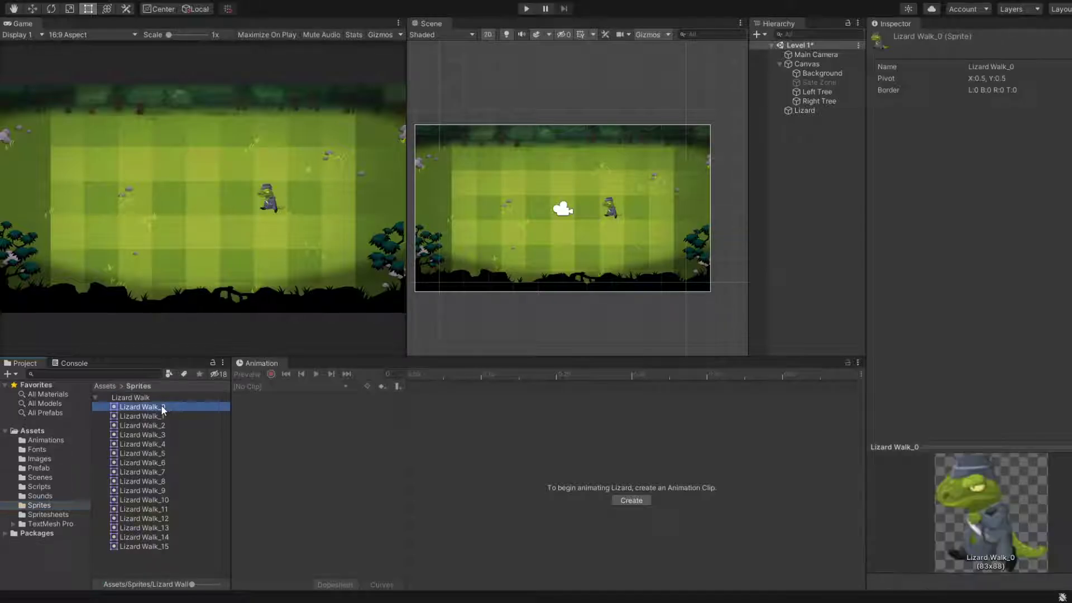
key("shift+Down")
key("shift+Down")
key("shift+Down")
key("shift+Down")
key("shift+Down")
key("shift+Down")
key("shift+Down")
key("shift+Down")
key("shift+Down")
key("shift+Down")
key("shift+Down")
key("shift+Down")
key("shift+Down")
key("shift+Down")
key("shift+Down")
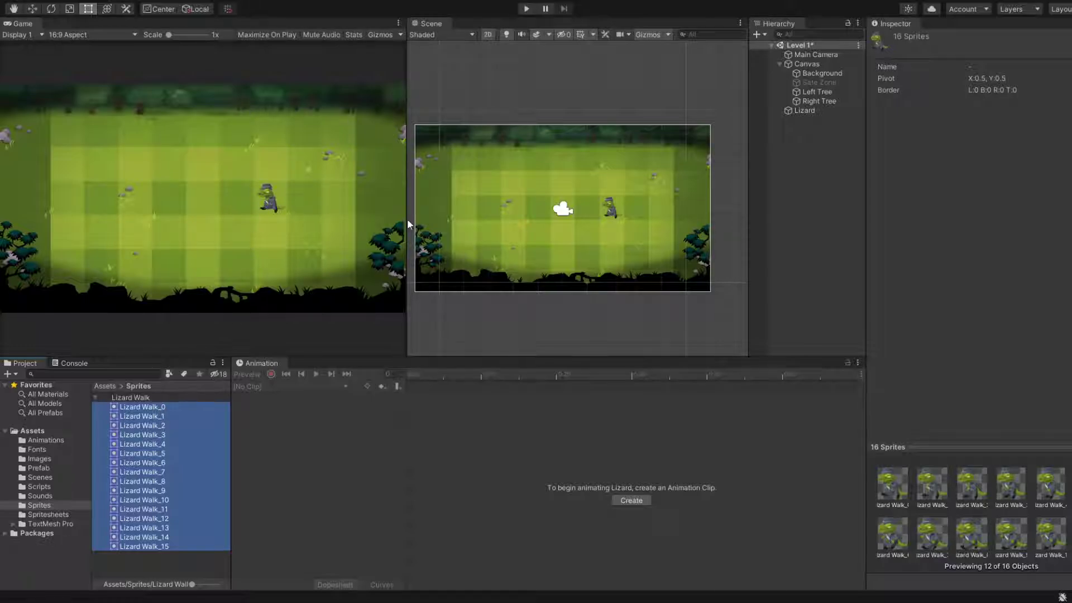
Step: Drag the sixteen frames onto the Lizard and name the new clip 'Lizard Walk'
left_click_drag(377, 429, 394, 404)
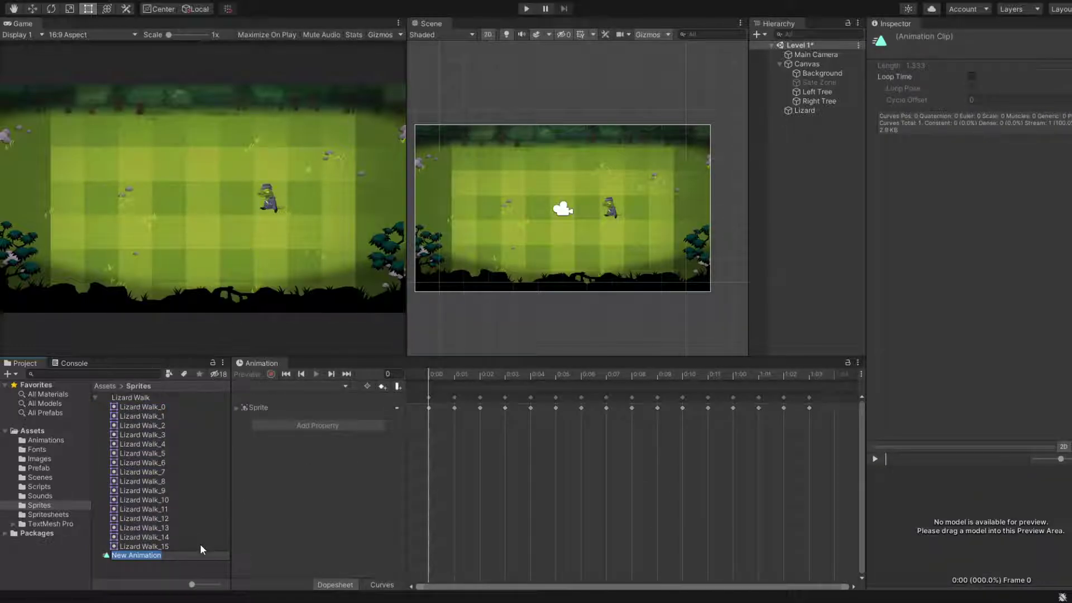
type("Lizard Walk")
key("Return")
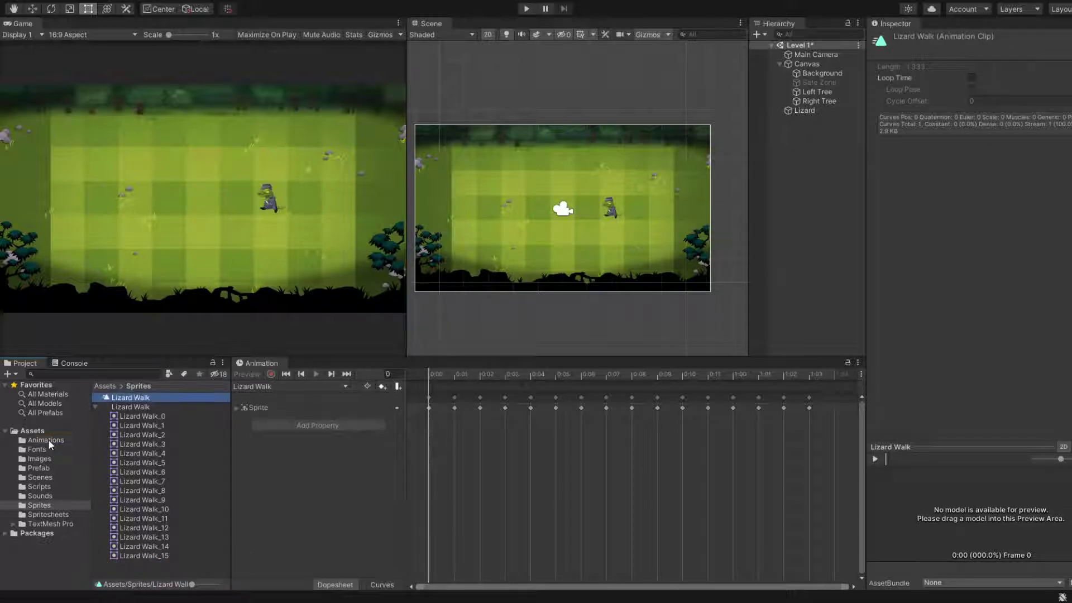
Step: Rename the controller in Animations to 'Lizard Walk Controller'
left_click(48, 439)
left_click(158, 398)
left_click(145, 397)
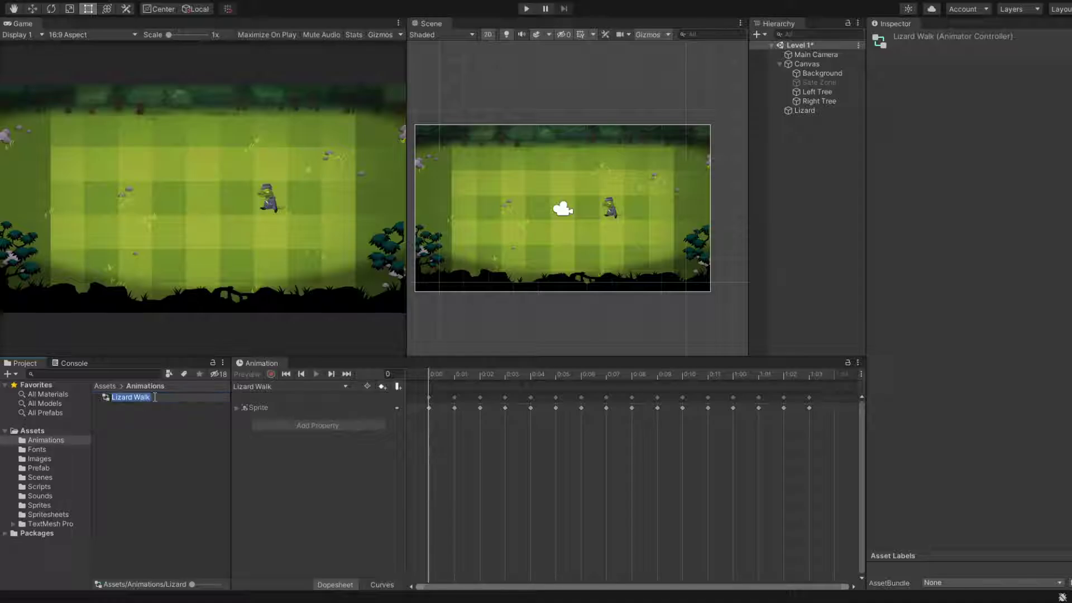
left_click(155, 398)
type("Contr")
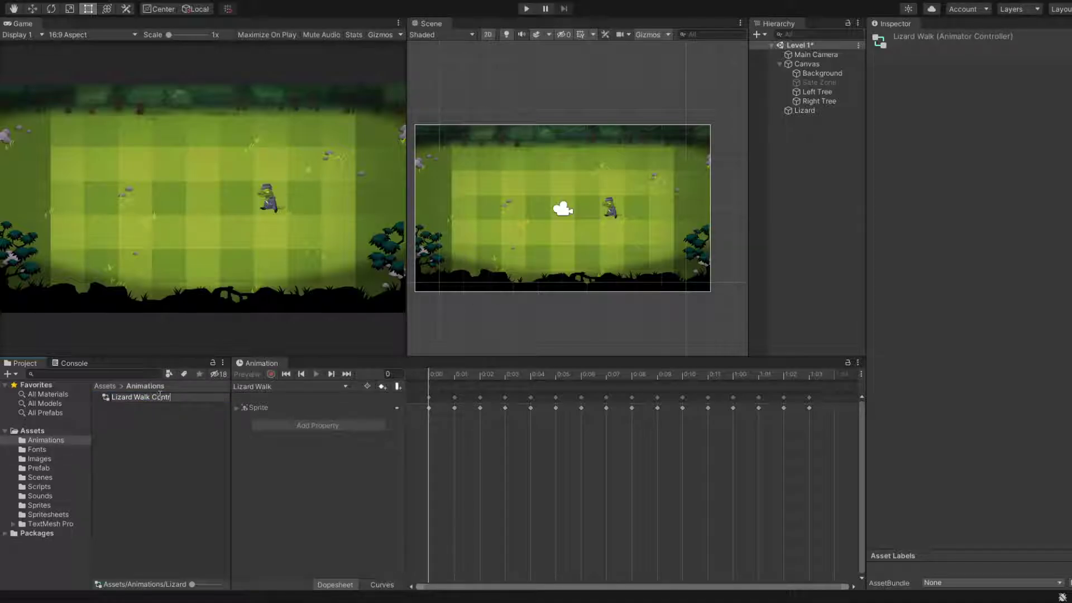
type("oller")
key("Return")
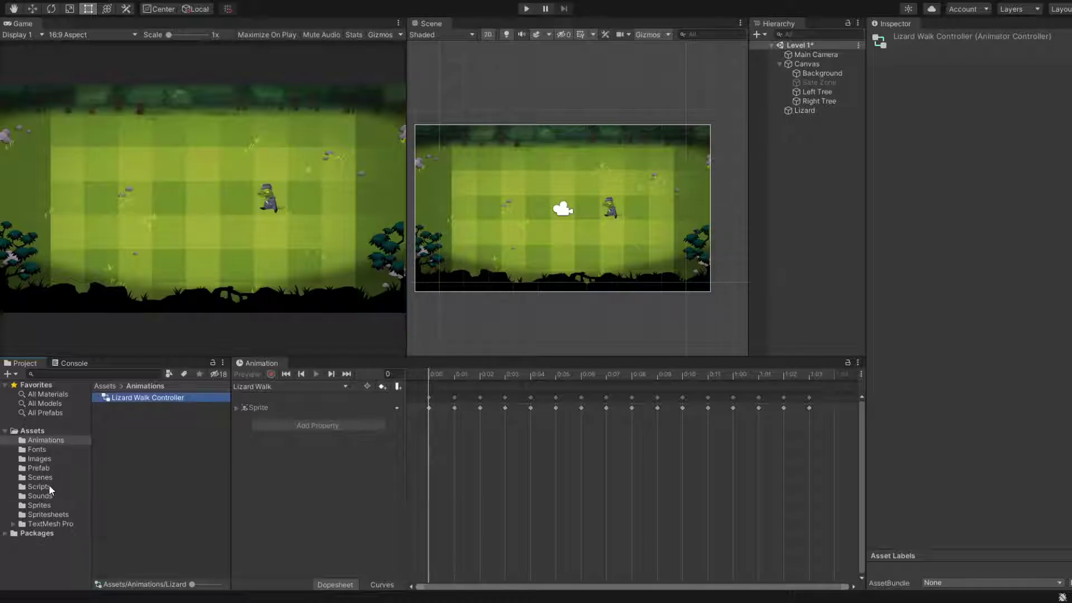
Step: Select the Lizard Walk clip in Sprites and the Lizard object in the scene
left_click(40, 505)
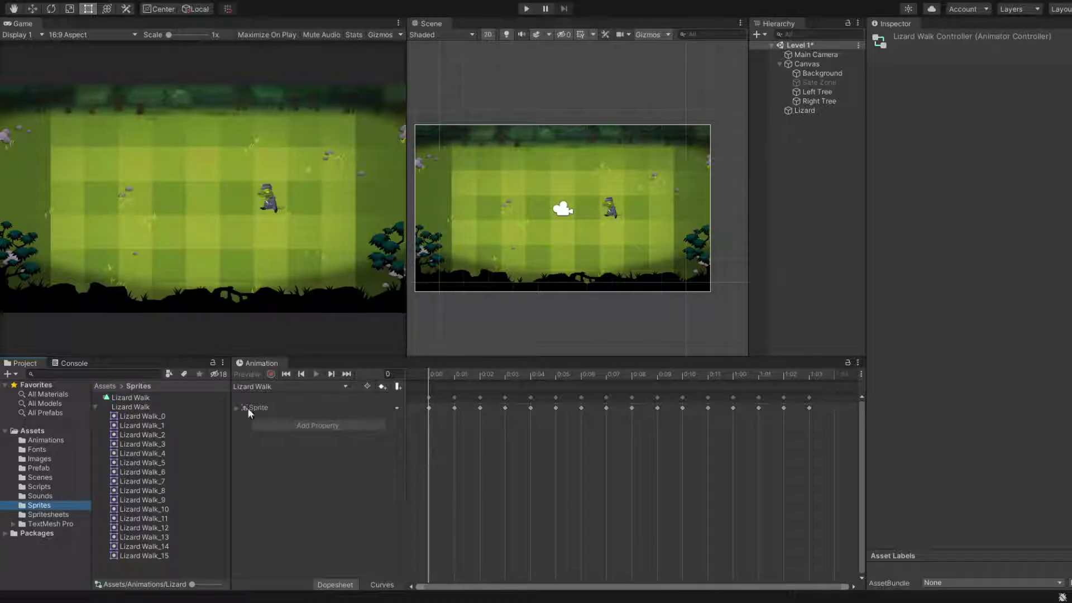
left_click(130, 397)
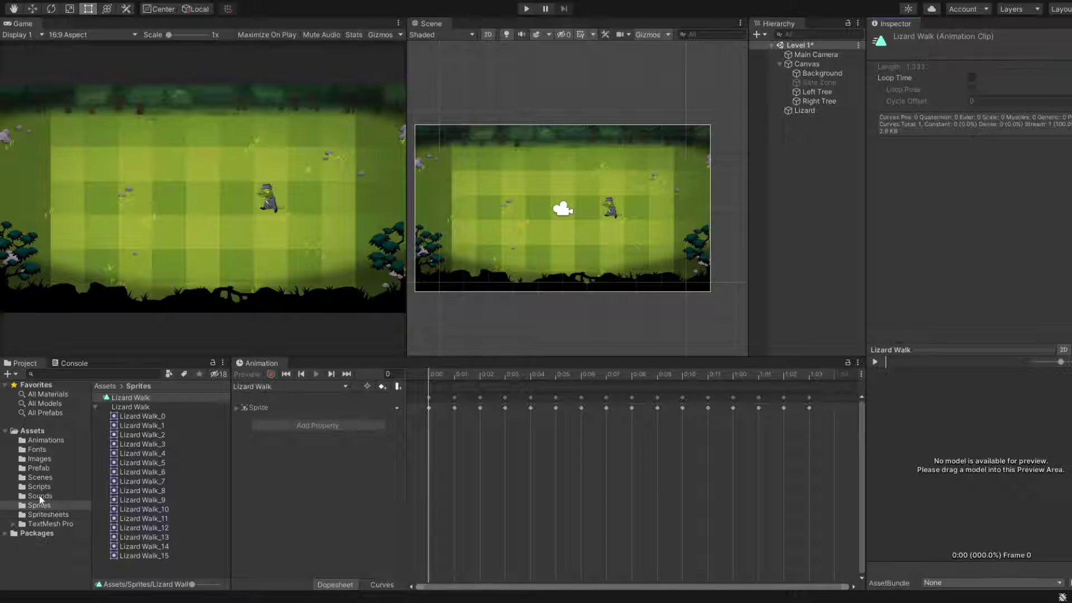
left_click(615, 212)
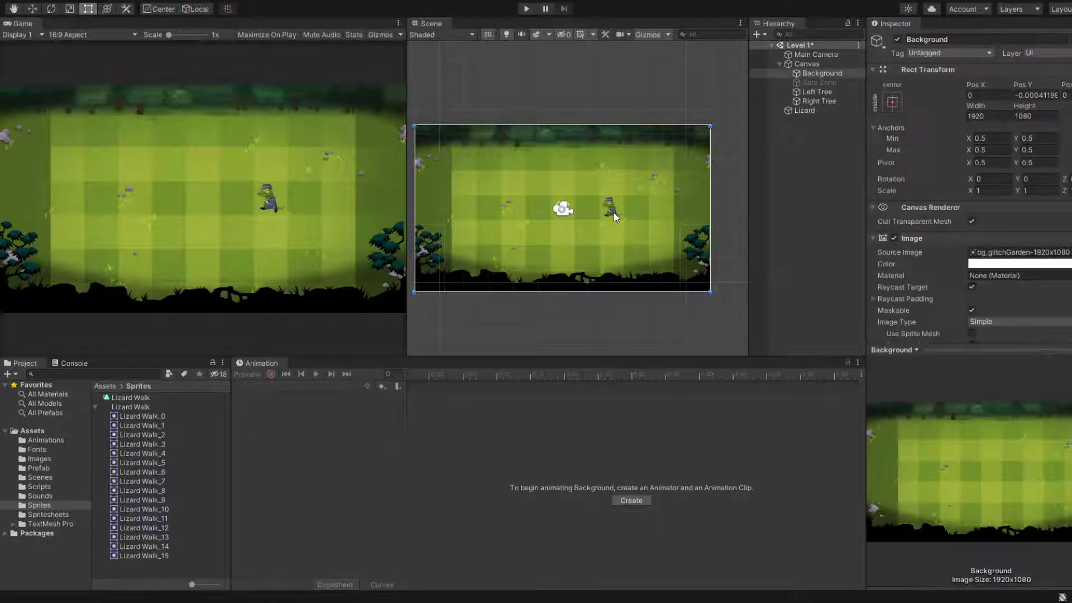
left_click(615, 213)
left_click(615, 212)
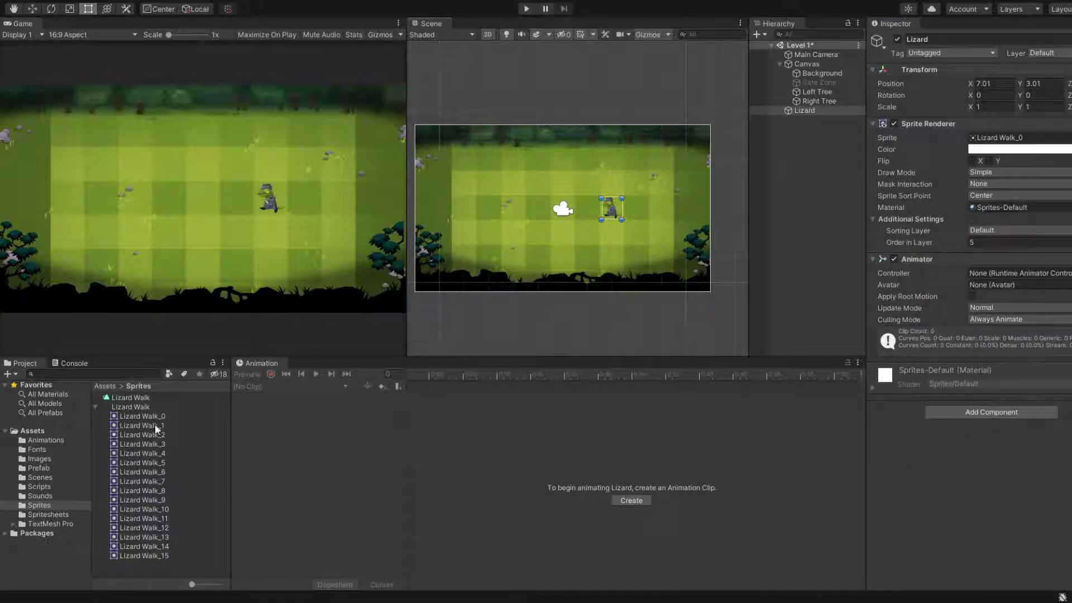
left_click(155, 396)
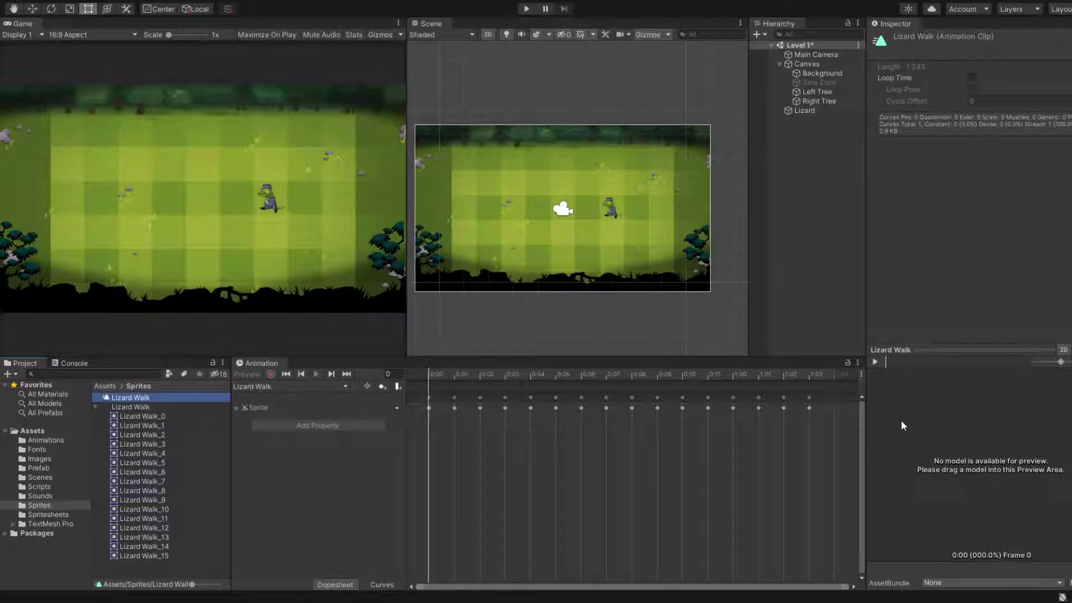
Step: Play the Lizard Walk clip preview with the Lizard model shown, rewinding to frame 0
left_click(875, 362)
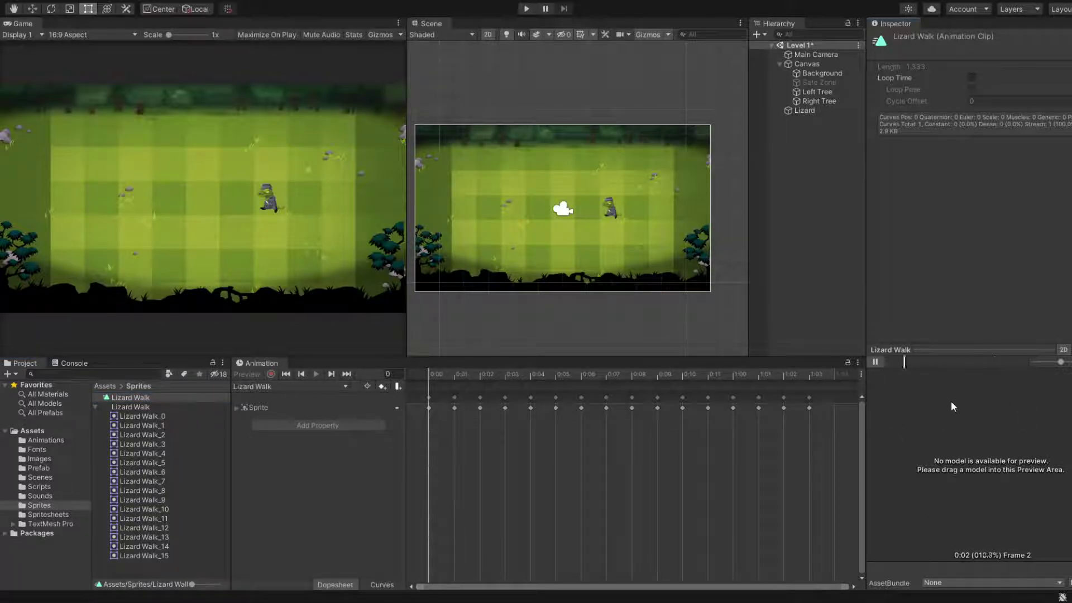
left_click(875, 362)
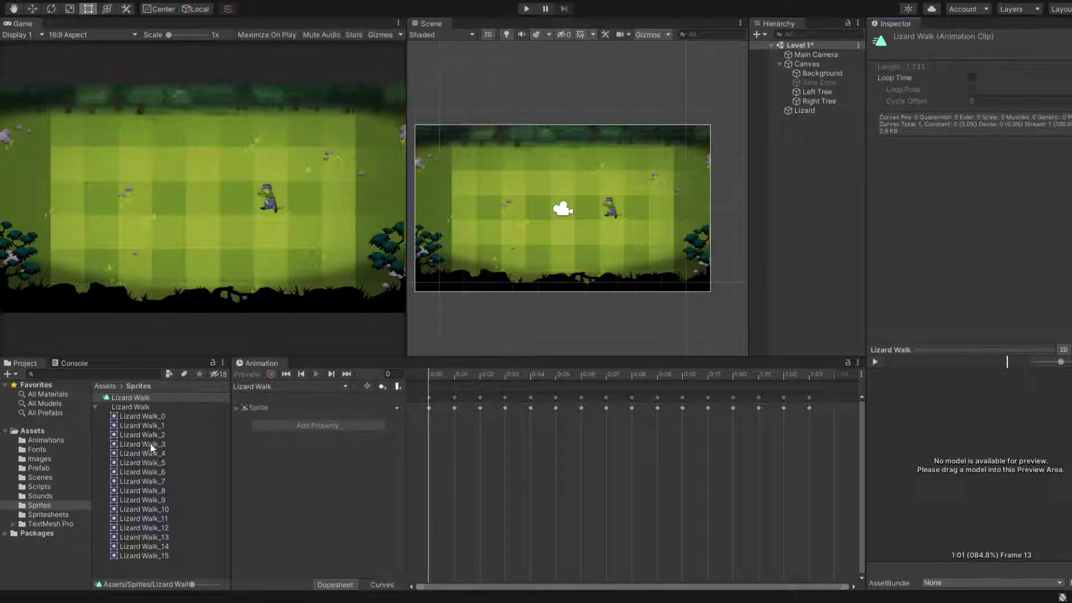
left_click_drag(150, 447, 959, 439)
left_click(874, 364)
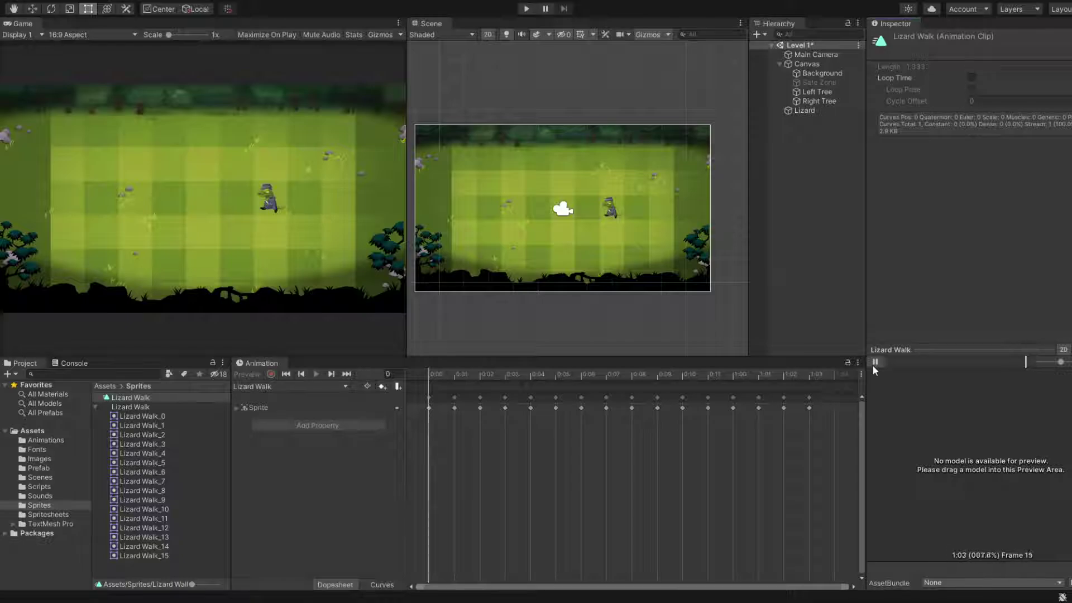
left_click_drag(799, 110, 963, 475)
left_click(875, 362)
left_click(925, 360)
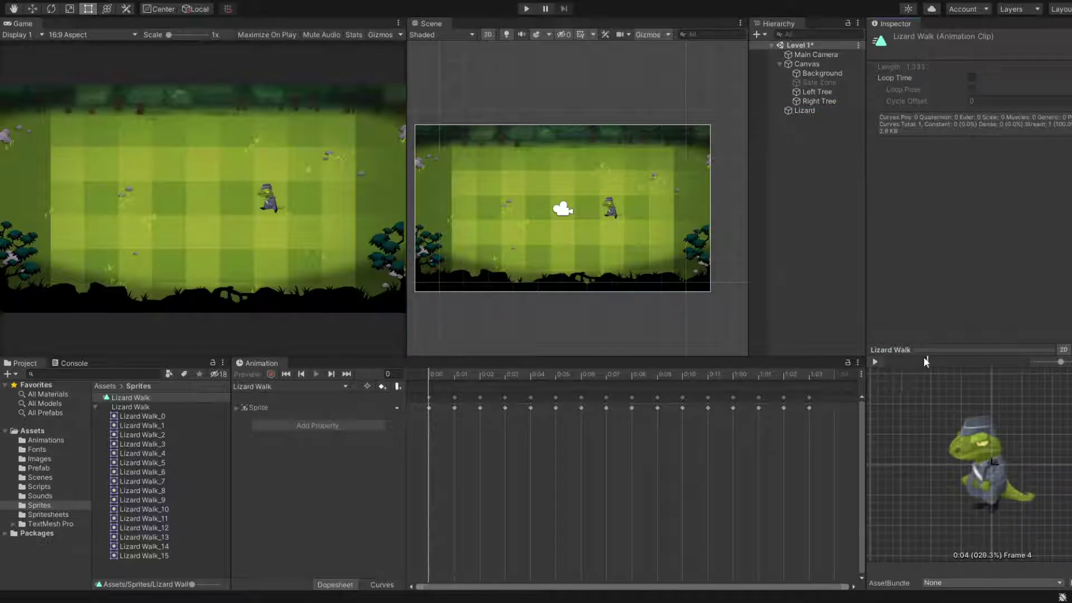
left_click_drag(925, 360, 877, 364)
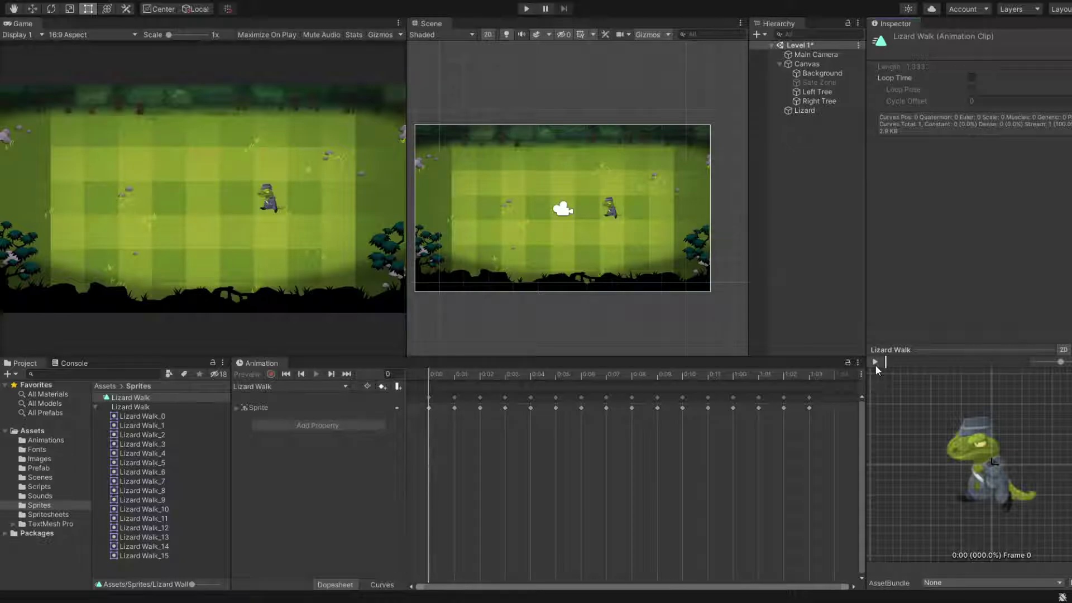
left_click(879, 363)
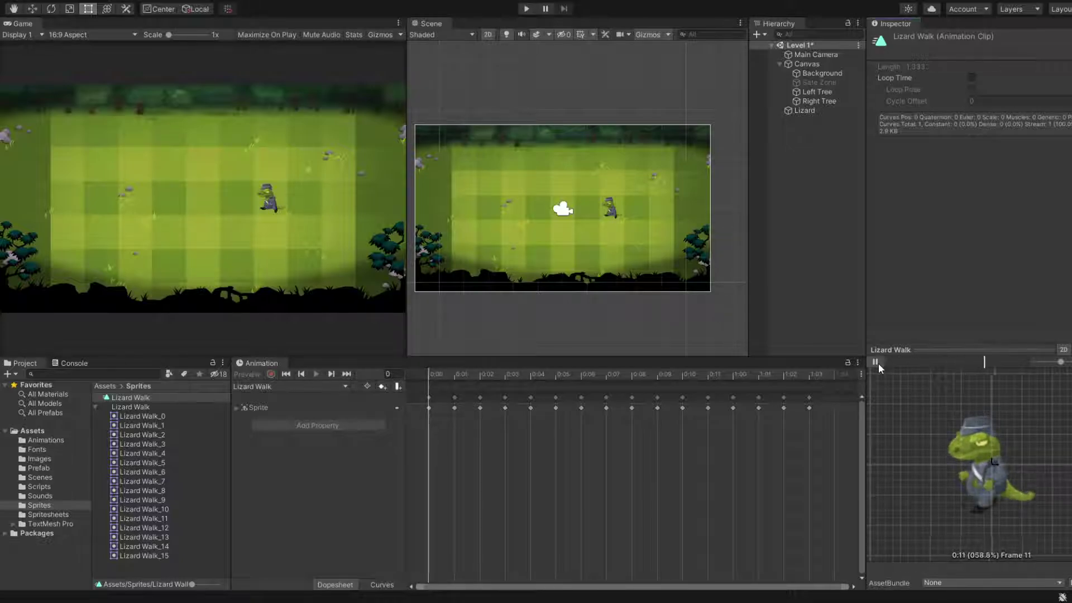
mouse_move(1013, 349)
left_mouse_down()
mouse_move(1013, 312)
mouse_move(1013, 340)
left_mouse_up()
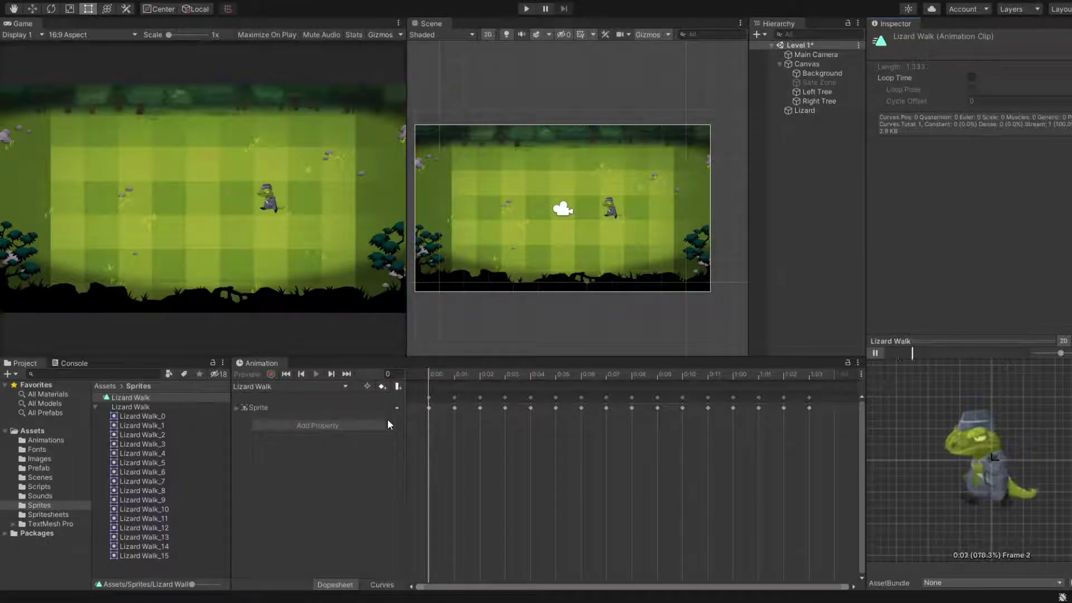
Step: Inspect the Lizard Walk sprite sheet and Sprite track thumbnails, then reselect the clip
left_click(388, 374)
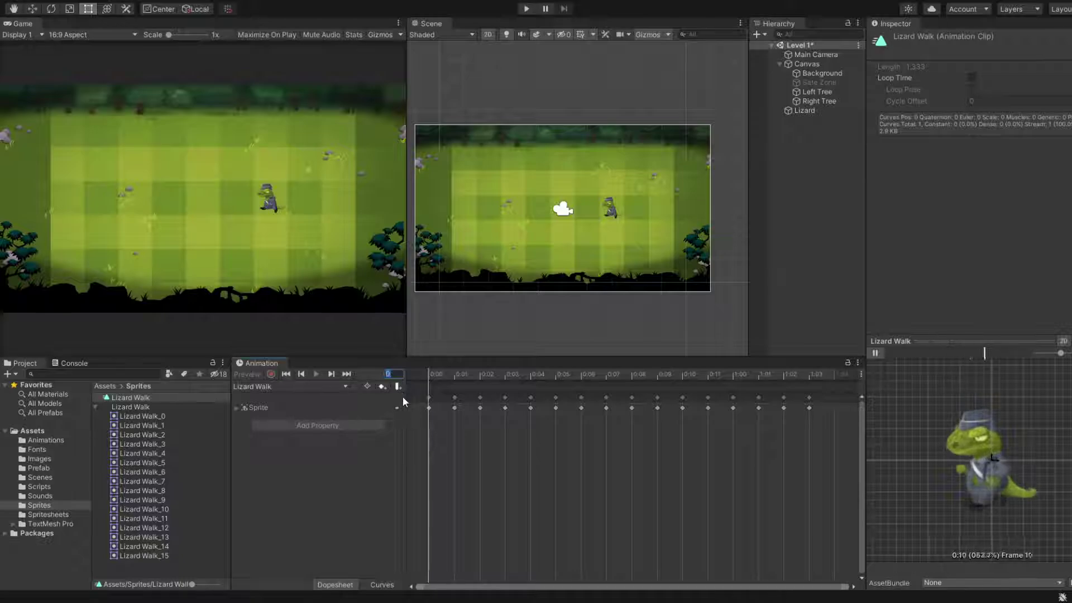
left_click(450, 407)
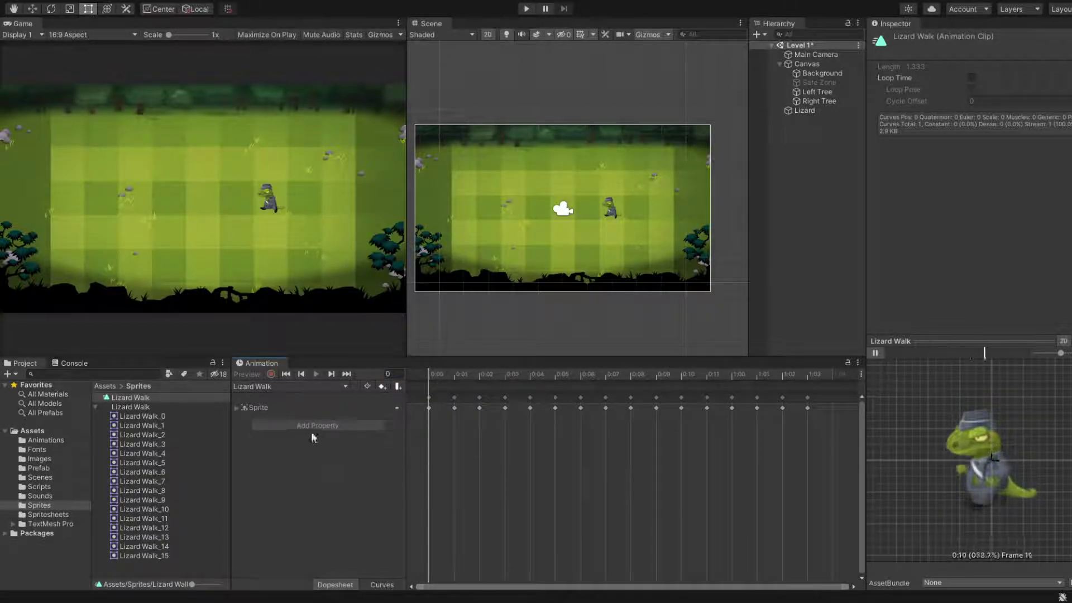
left_click(227, 407)
left_click(237, 408)
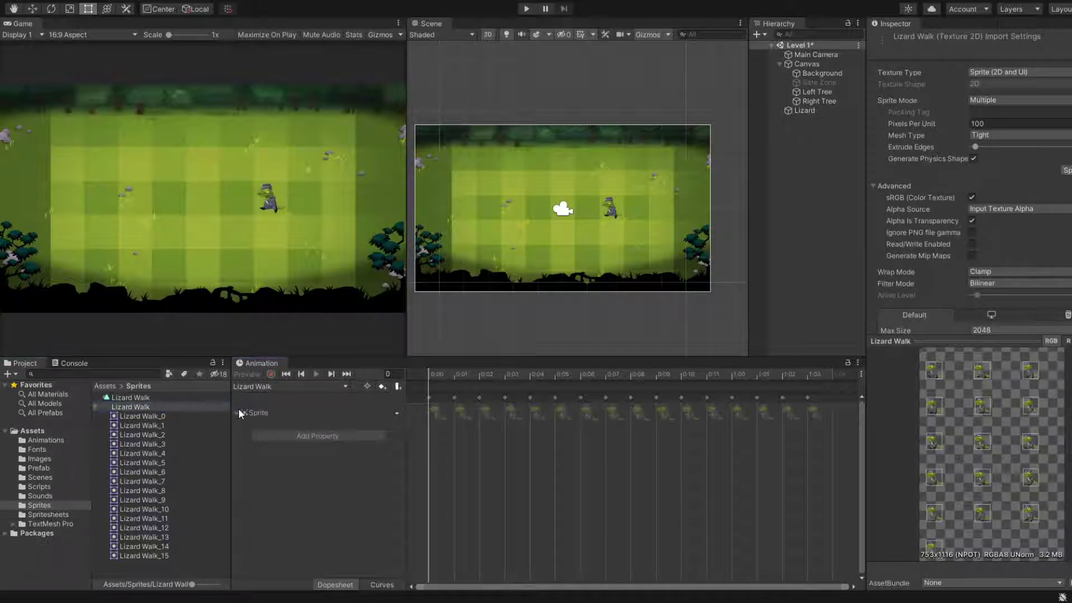
left_click(160, 407)
left_click(158, 397)
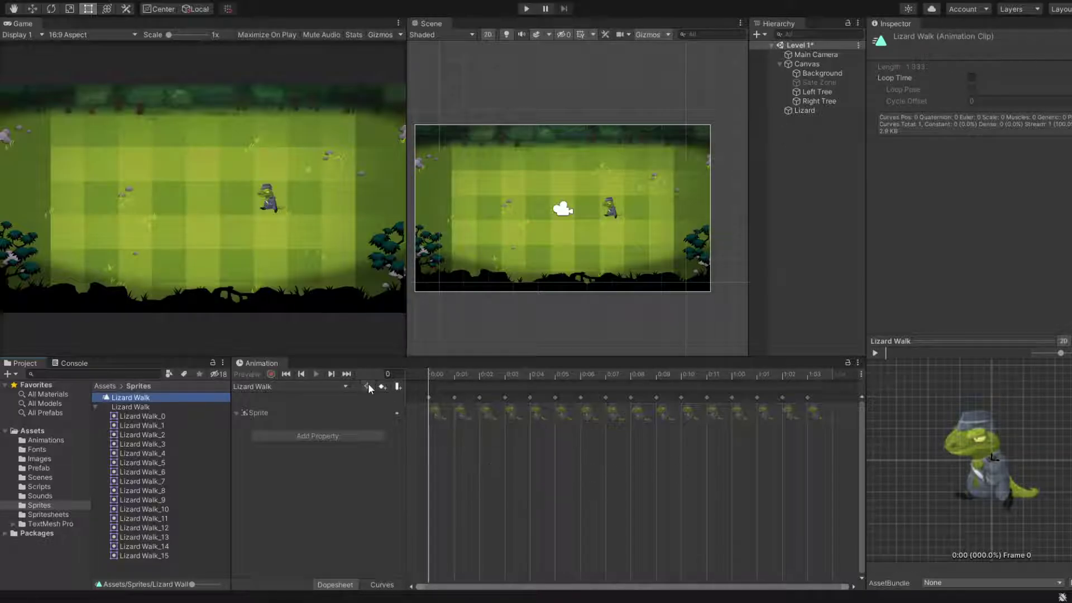
Step: Move the animation playhead to frame 14 and play the enlarged clip preview
left_click(317, 374)
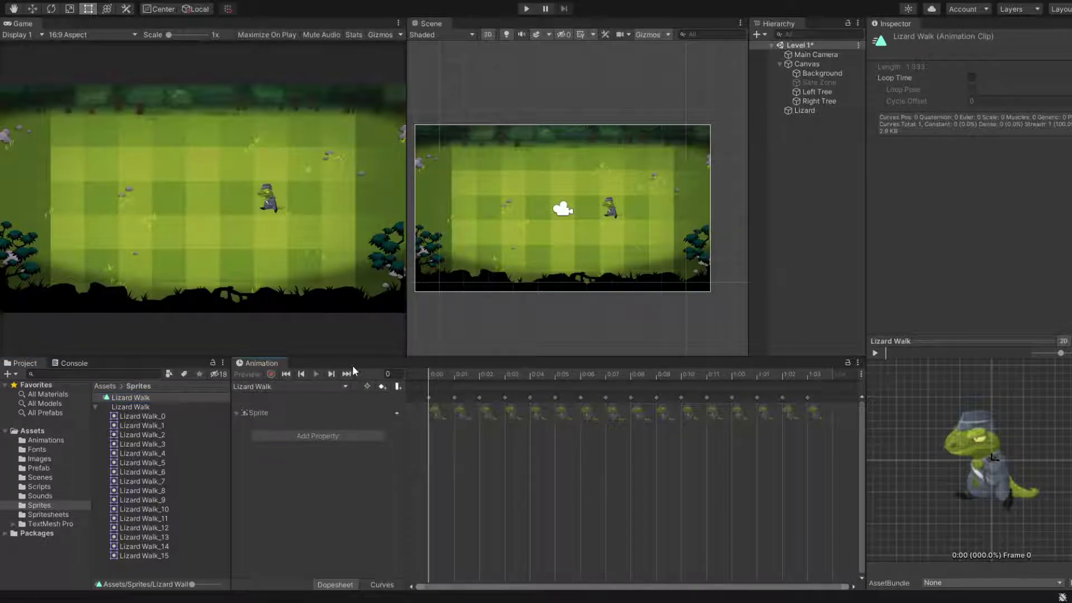
left_click(391, 373)
type("14")
key("Return")
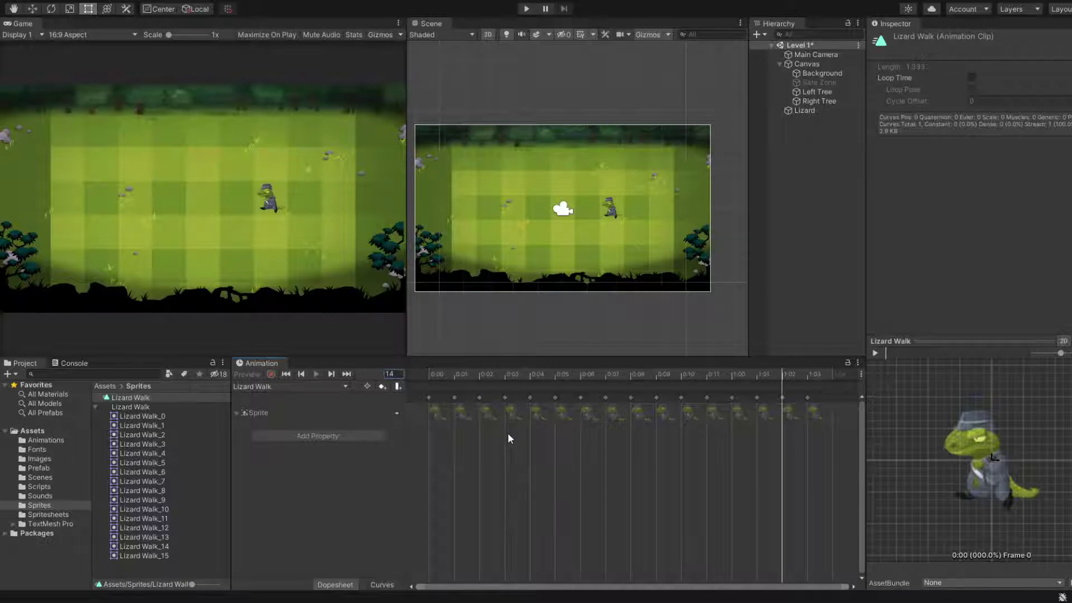
left_click(390, 374)
key("BackSpace")
left_click(879, 368)
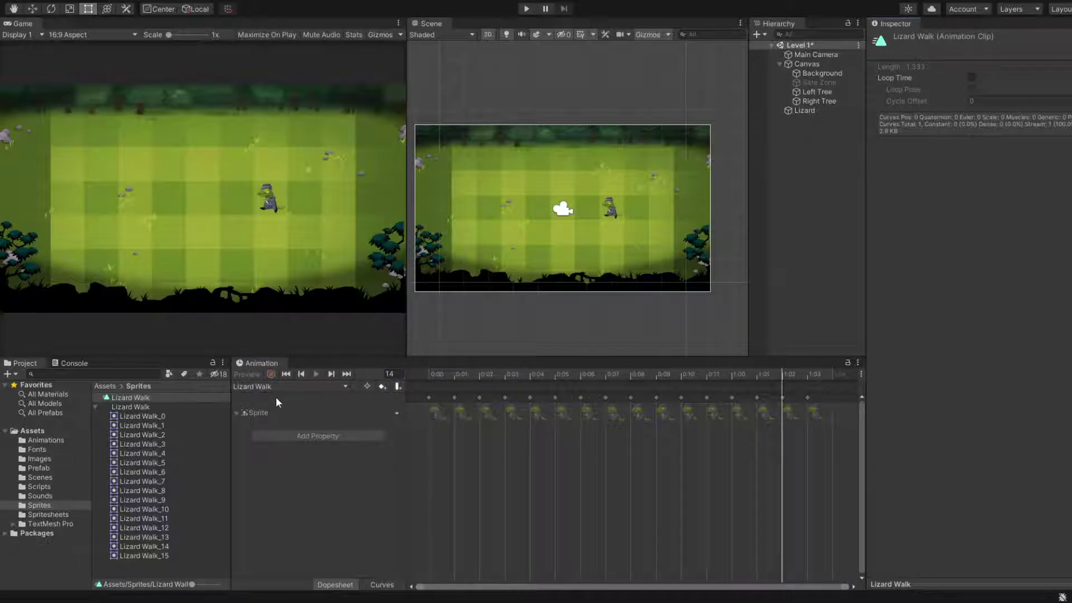
left_click_drag(910, 583, 937, 346)
left_click(873, 358)
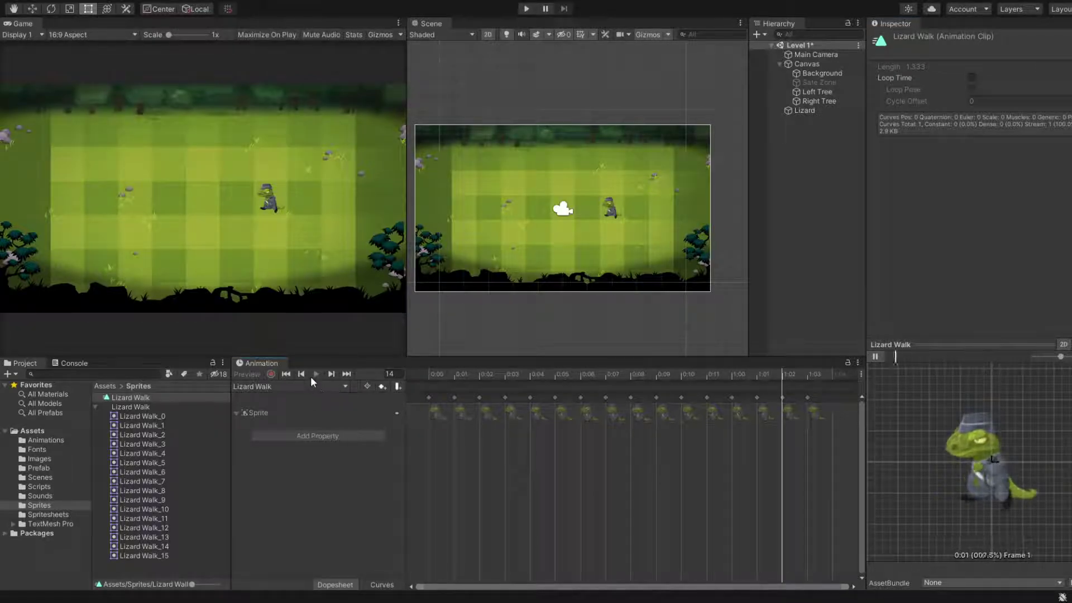
Step: Add a keyframe at frame 14, then step the playhead through frames 1, 2, 3, 5 and 10
left_click(382, 387)
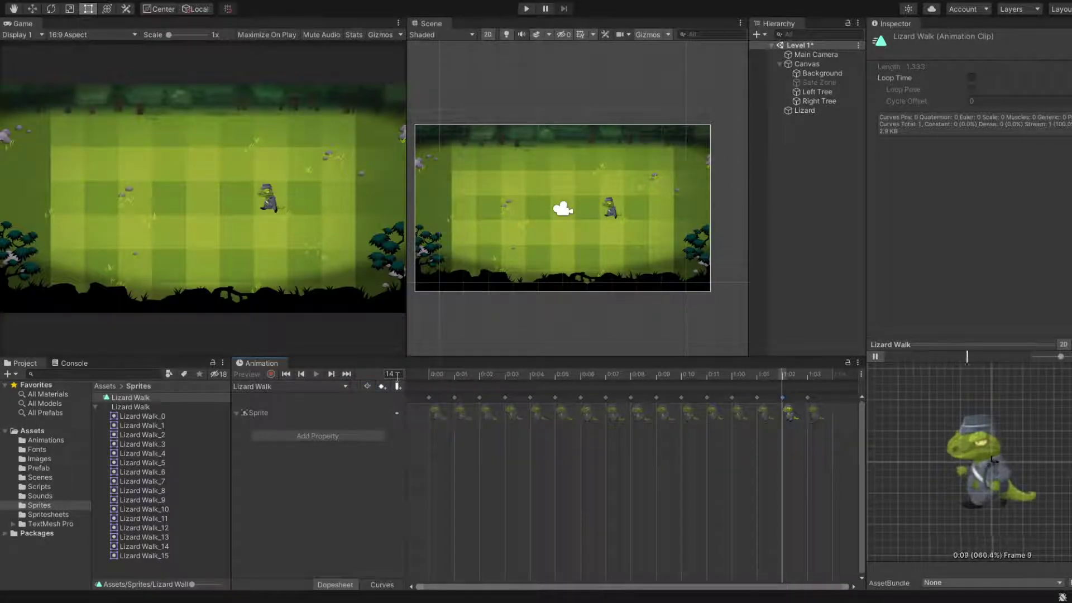
left_click(389, 374)
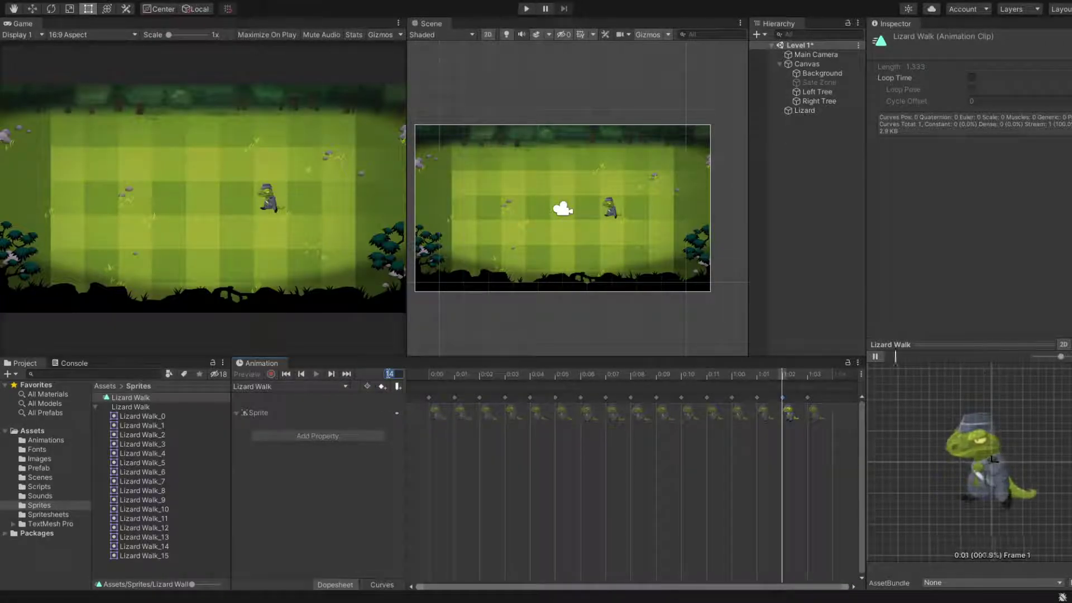
type("1")
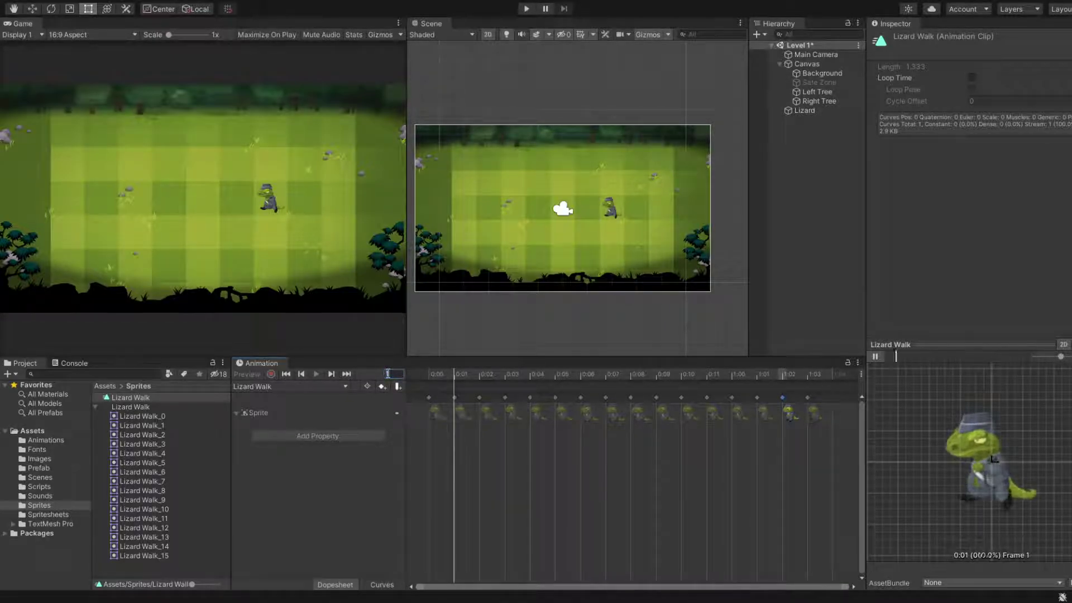
key("BackSpace")
type("2")
key("BackSpace")
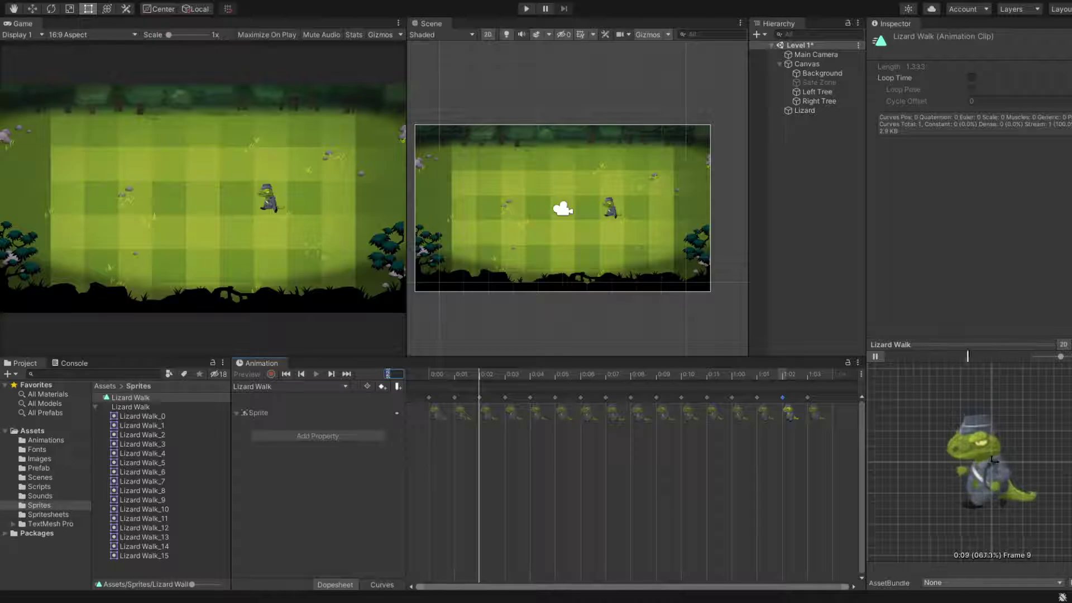
type("3")
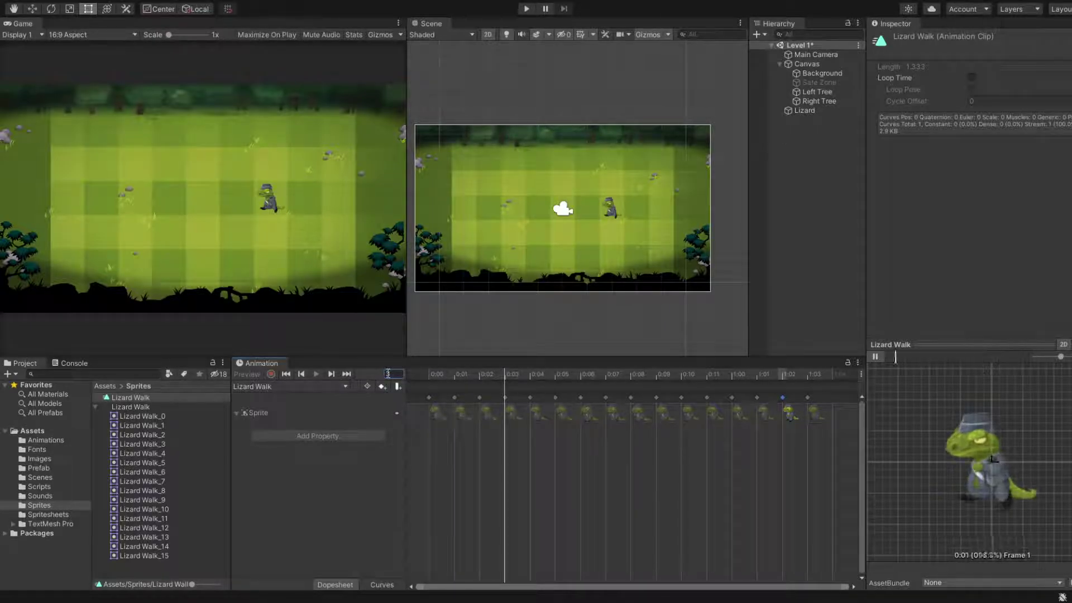
key("BackSpace")
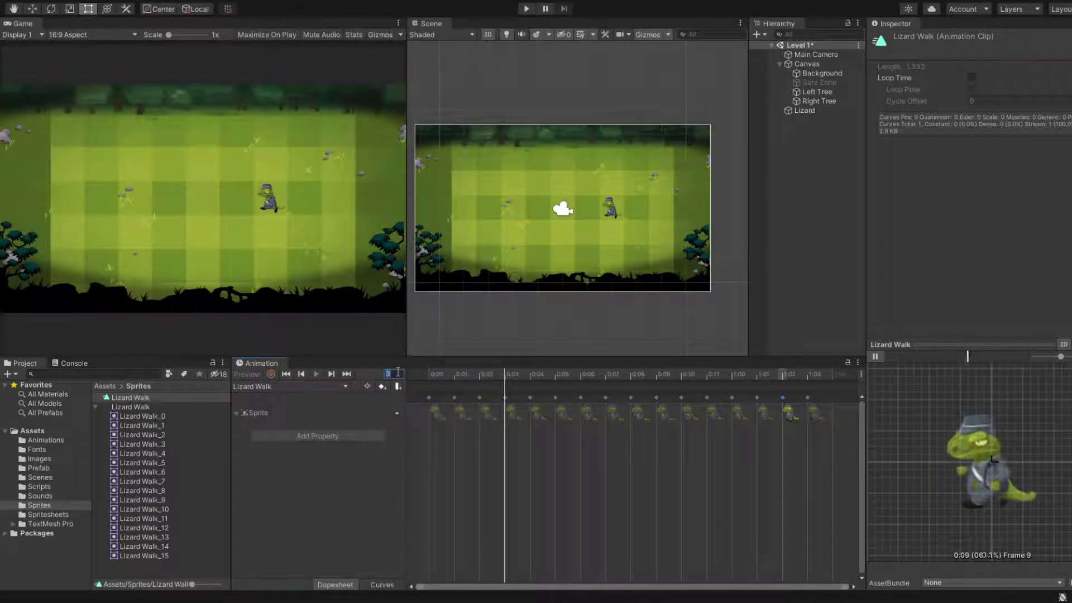
type("5")
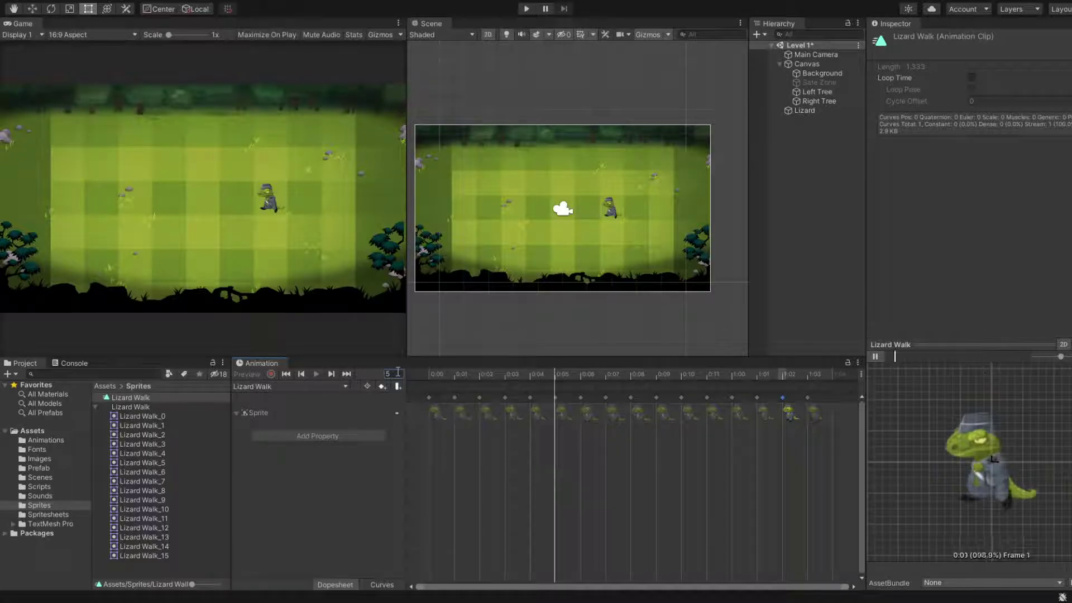
type("100")
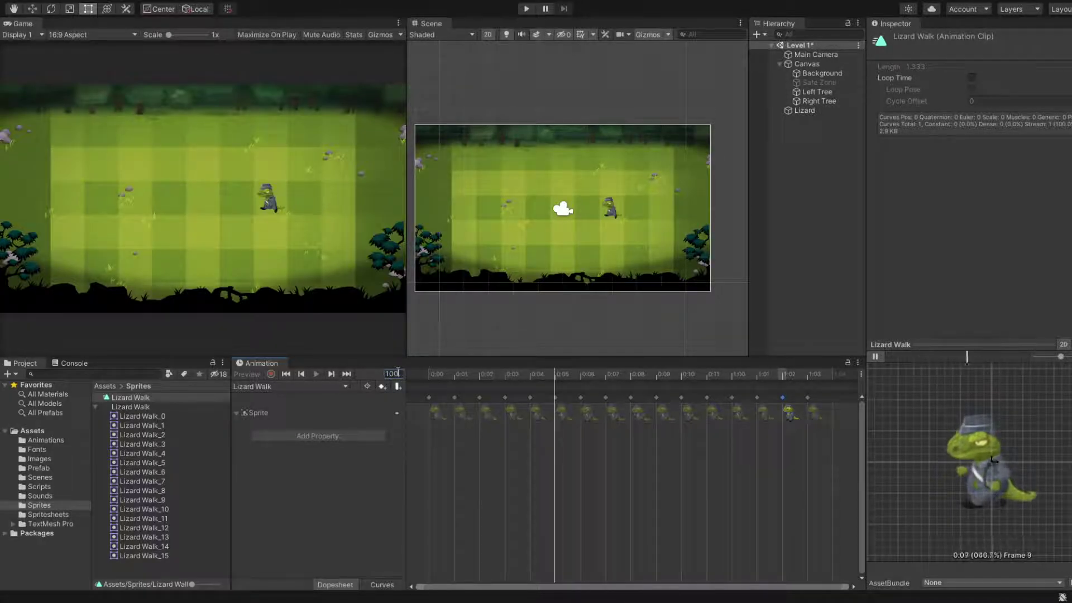
key("BackSpace")
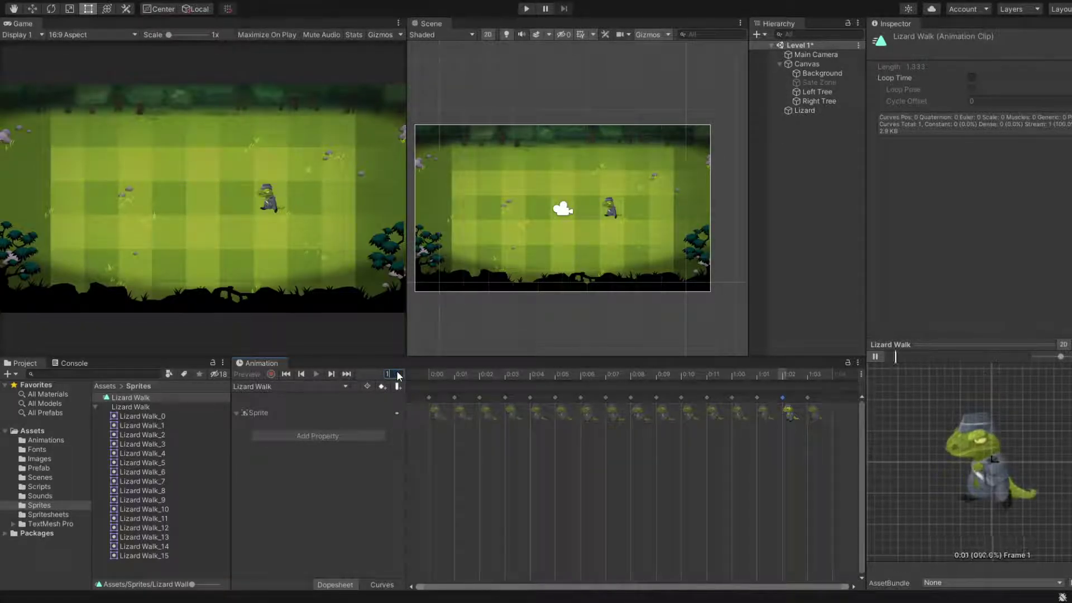
key("Return")
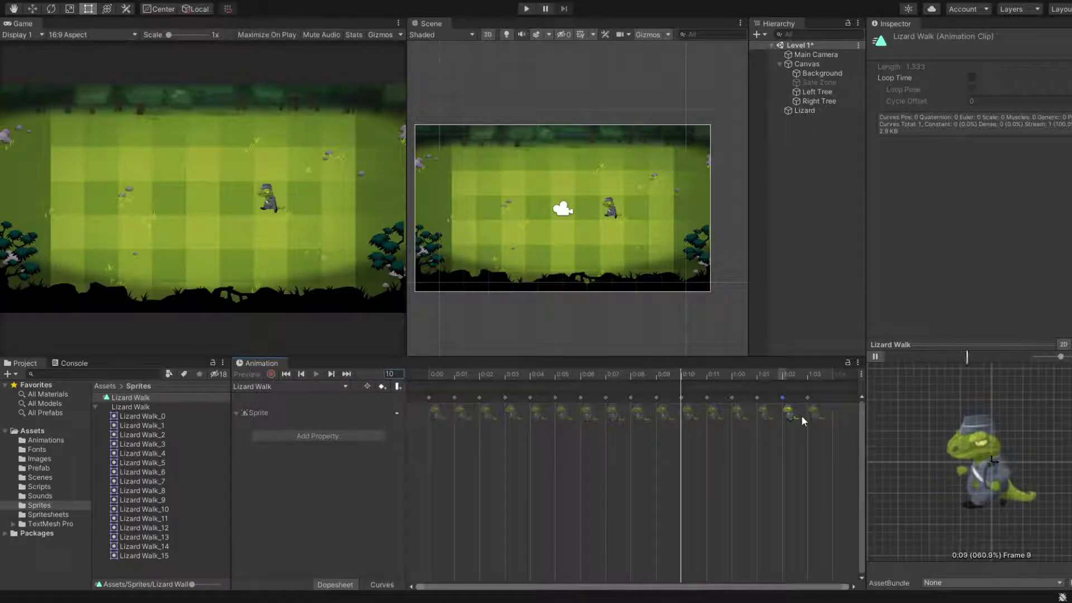
scroll(672, 435, "down", 2)
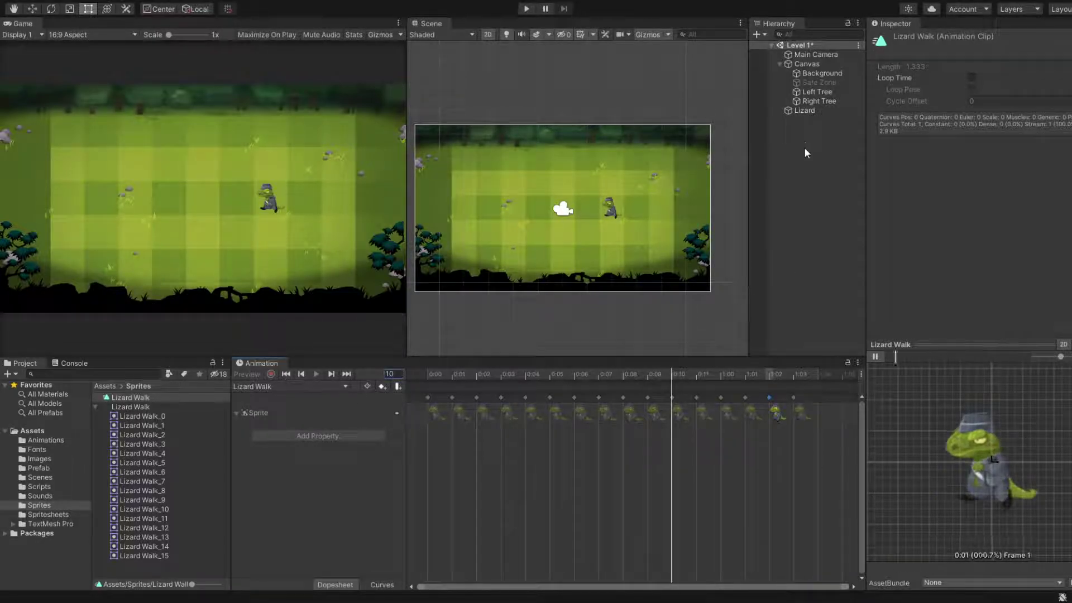
Step: Select the Lizard object and try dragging the Lizard Walk clip into Animations
left_click(804, 111)
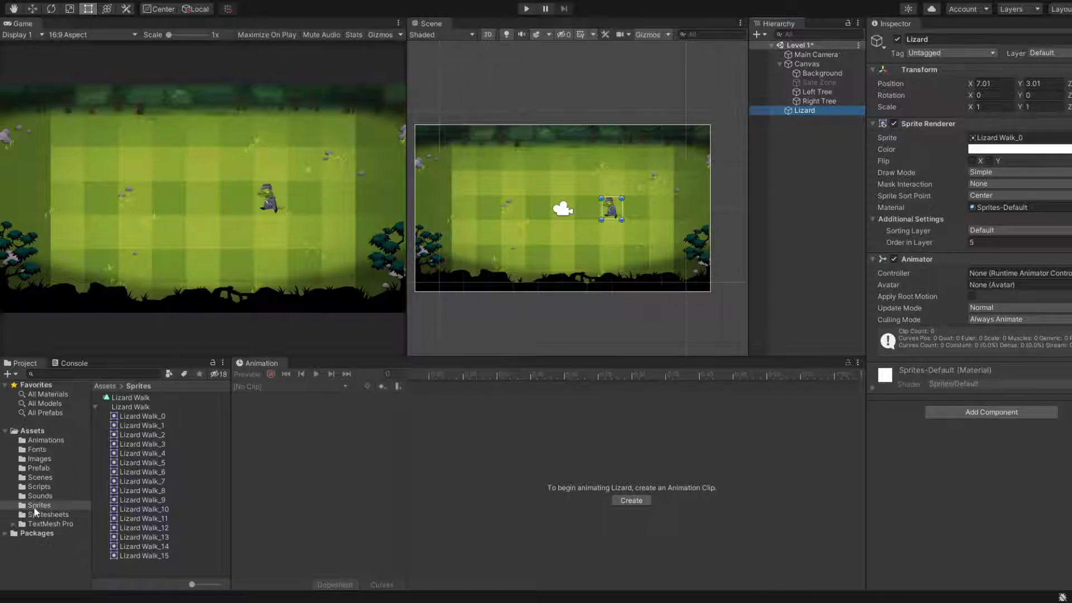
left_click_drag(140, 397, 45, 442)
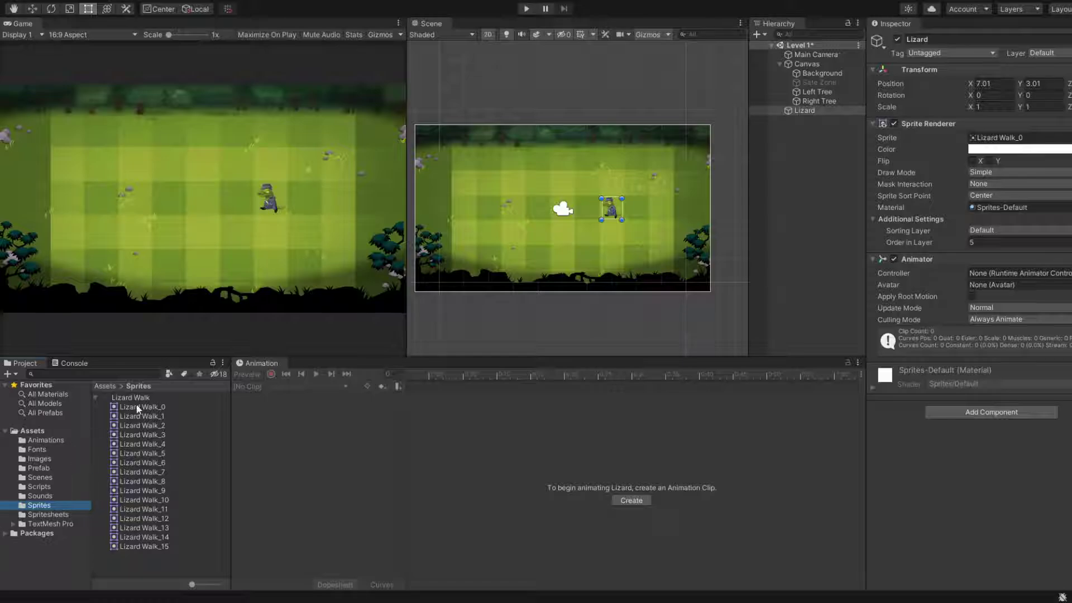
left_click(58, 440)
left_click(50, 504)
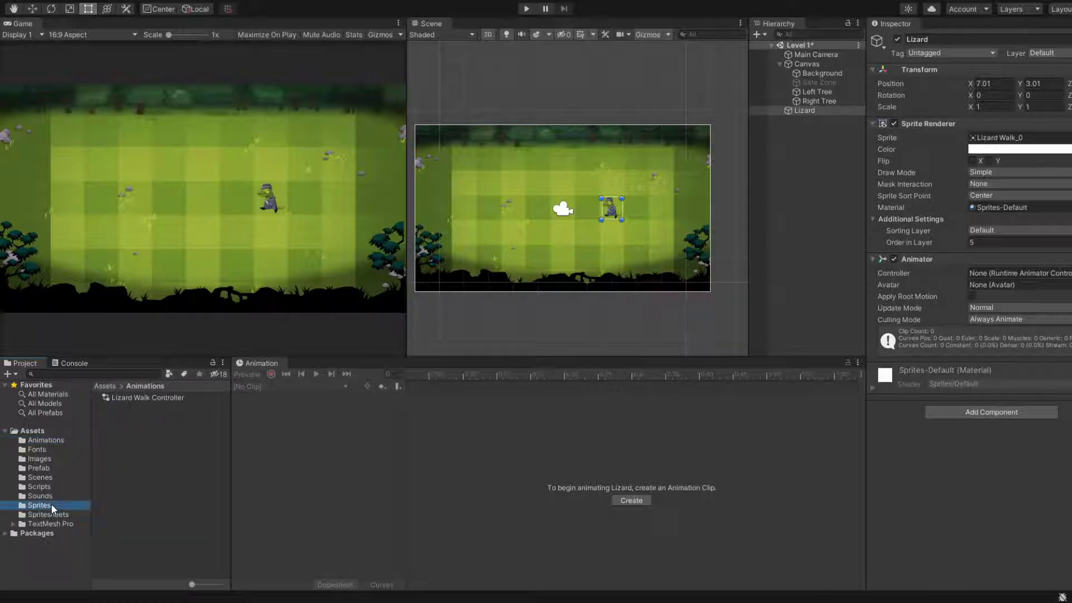
left_click(50, 496)
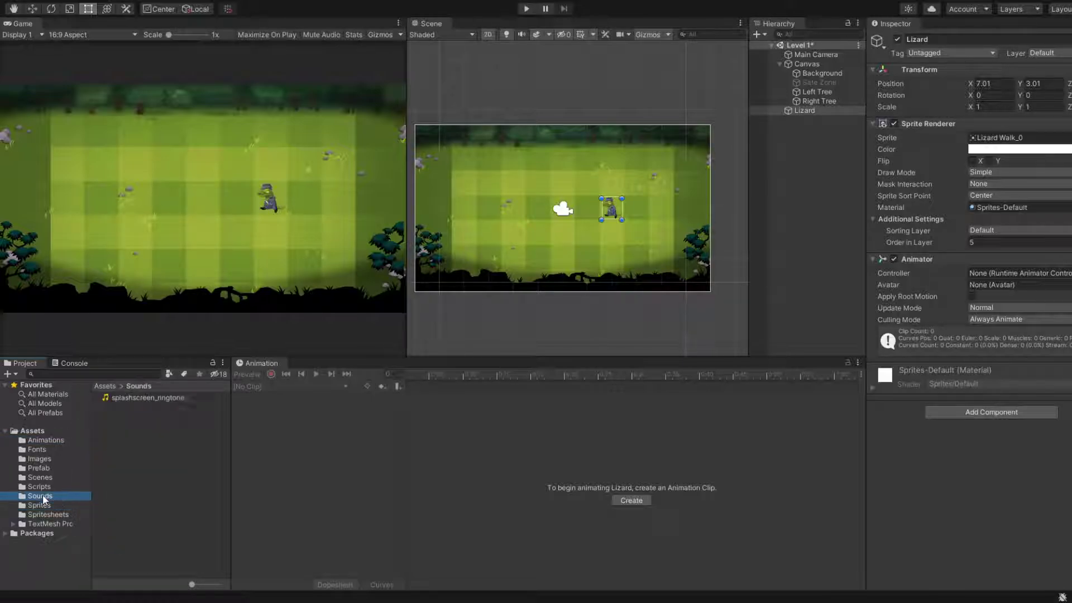
left_click(51, 487)
left_click(52, 479)
Step: Search the Prefab, Images and Fonts folders for the Lizard Walk clip
left_click(51, 467)
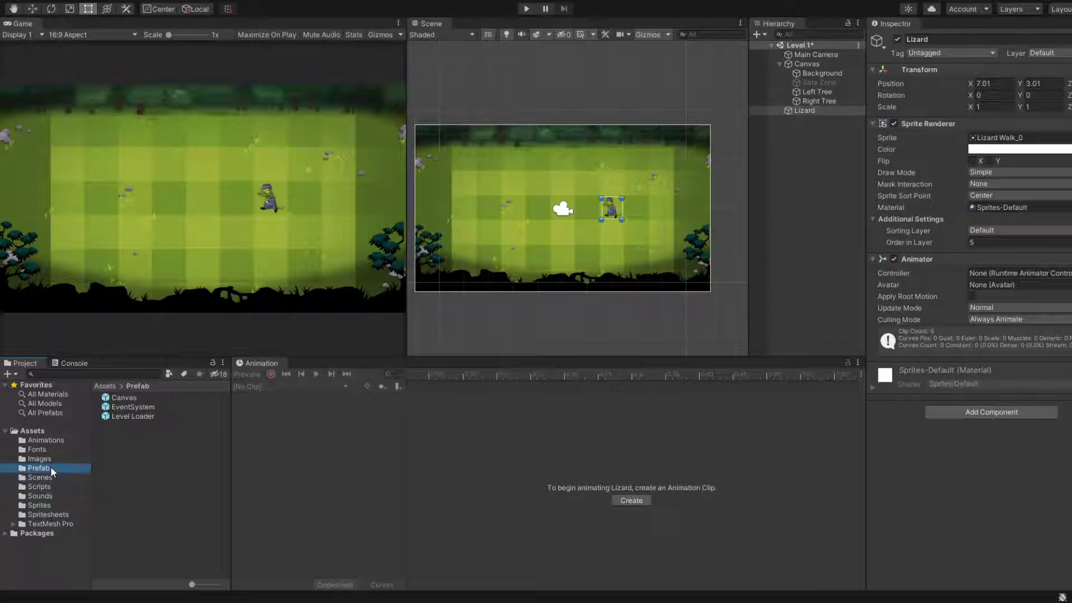
left_click(49, 459)
left_click(54, 451)
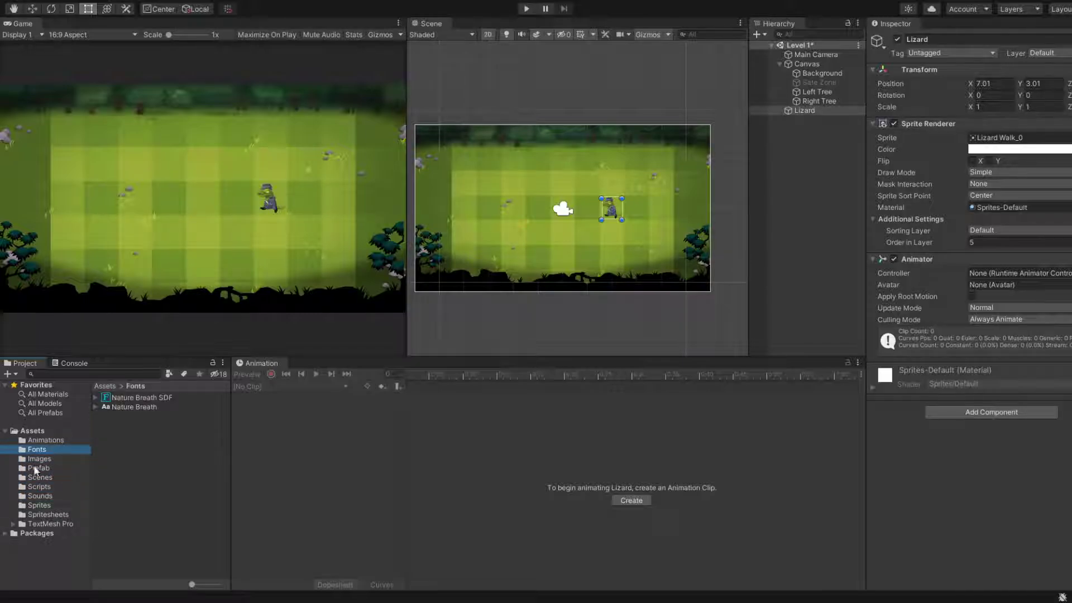
left_click(35, 468)
left_click(31, 487)
left_click(31, 514)
left_click(52, 505)
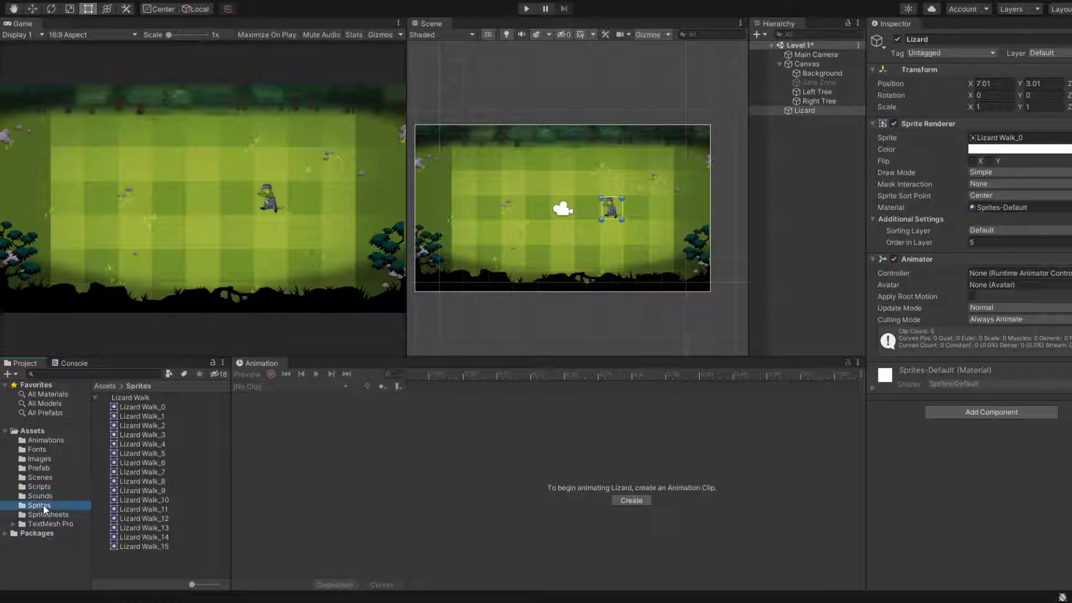
Step: Drag the Lizard Walk clip from Sprites into Animations, next to Lizard Walk Controller
left_click(134, 398)
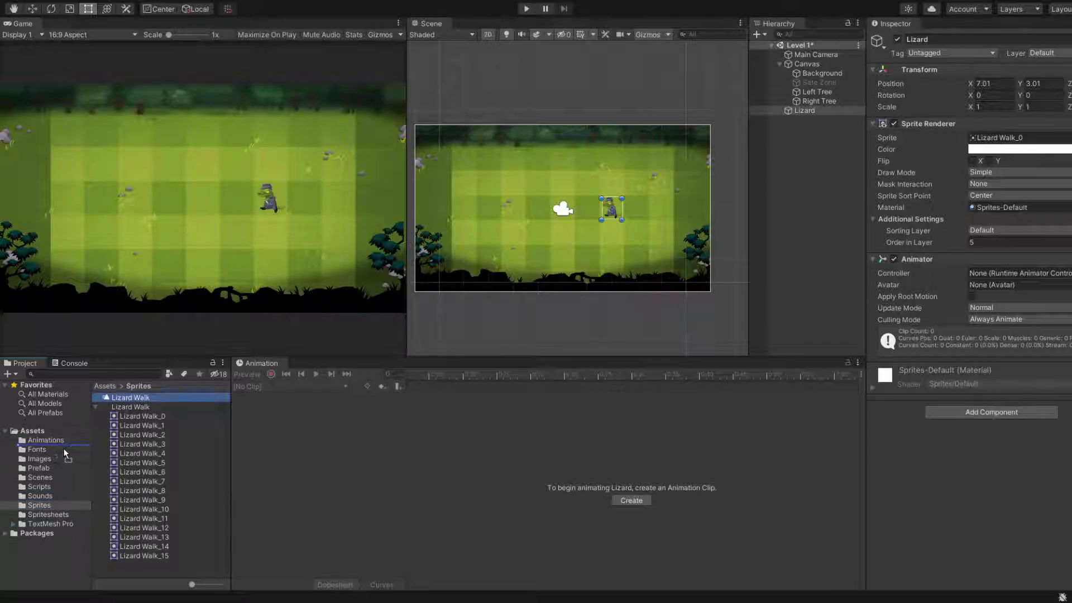
left_click_drag(30, 440, 31, 439)
left_click(36, 439)
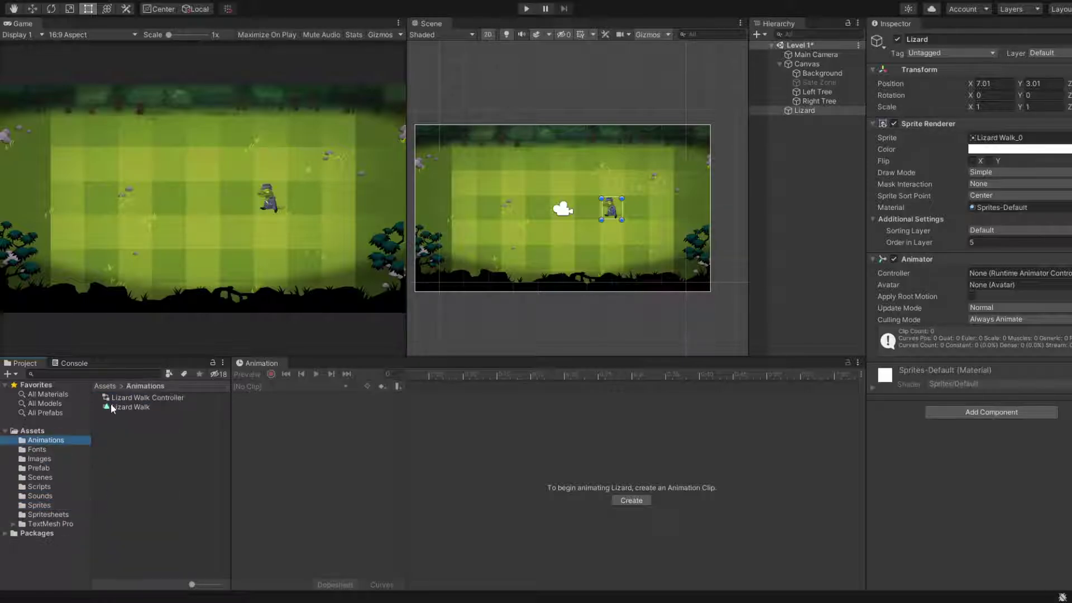
left_click(114, 398)
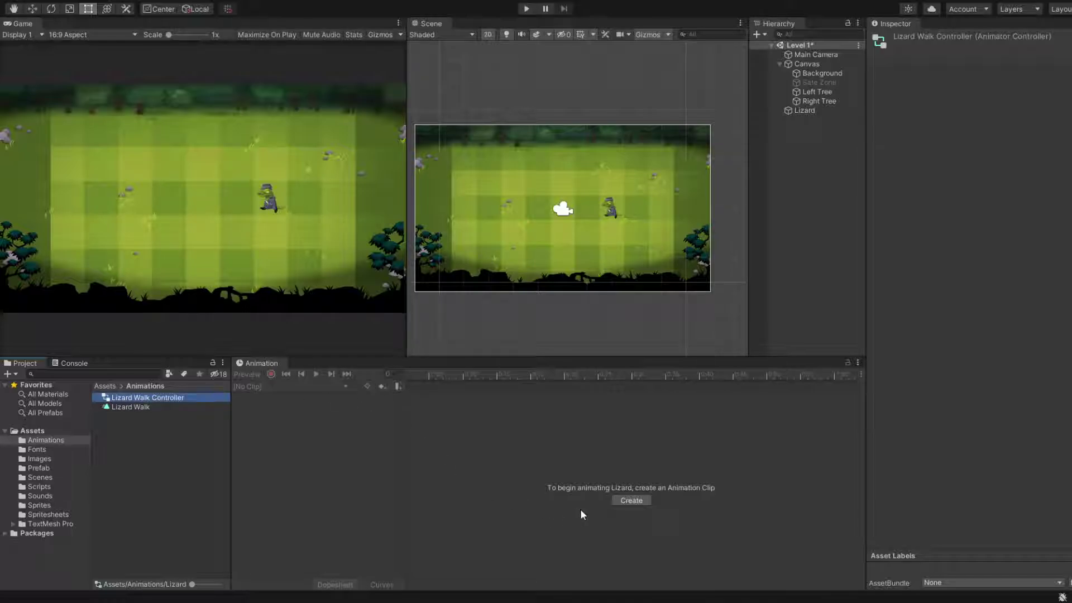
Step: Delete the Lizard Walk Controller asset from the Animations folder
left_click(643, 503)
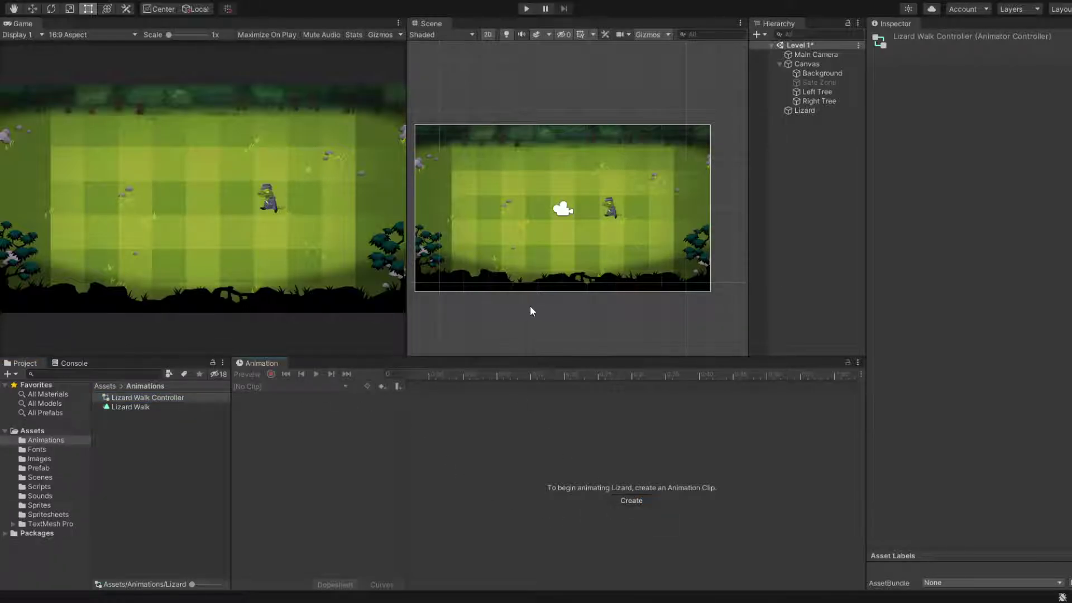
left_click_drag(134, 407, 542, 443)
left_click(183, 397)
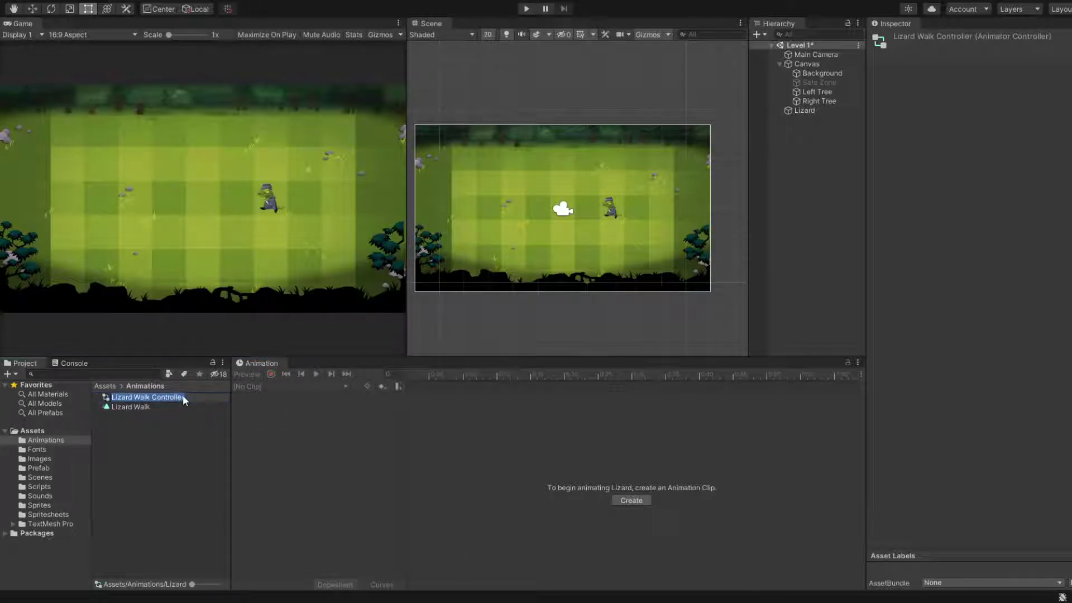
key("Return")
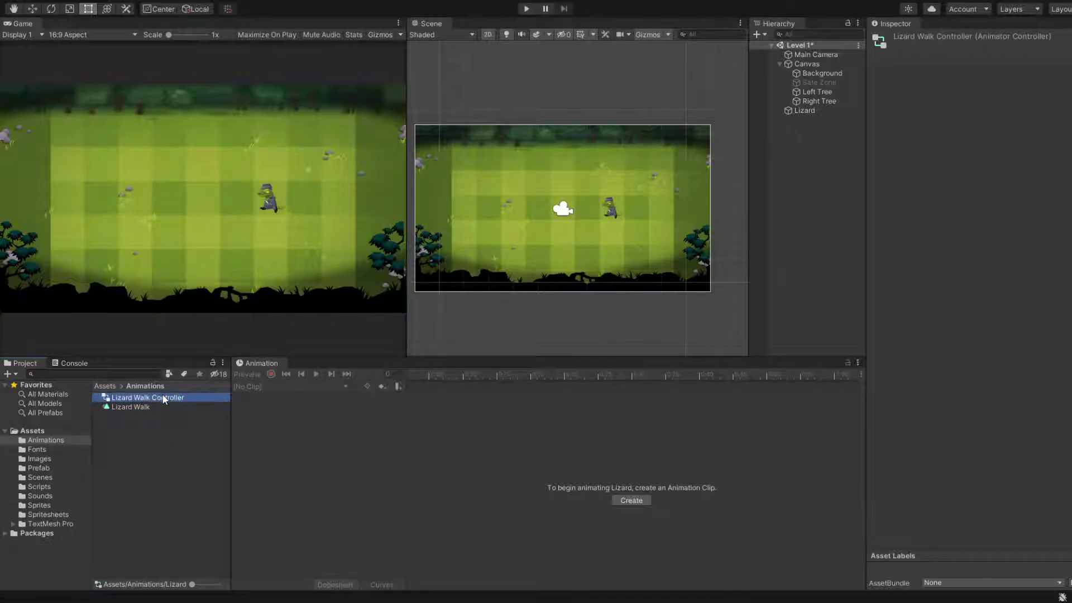
key("Delete")
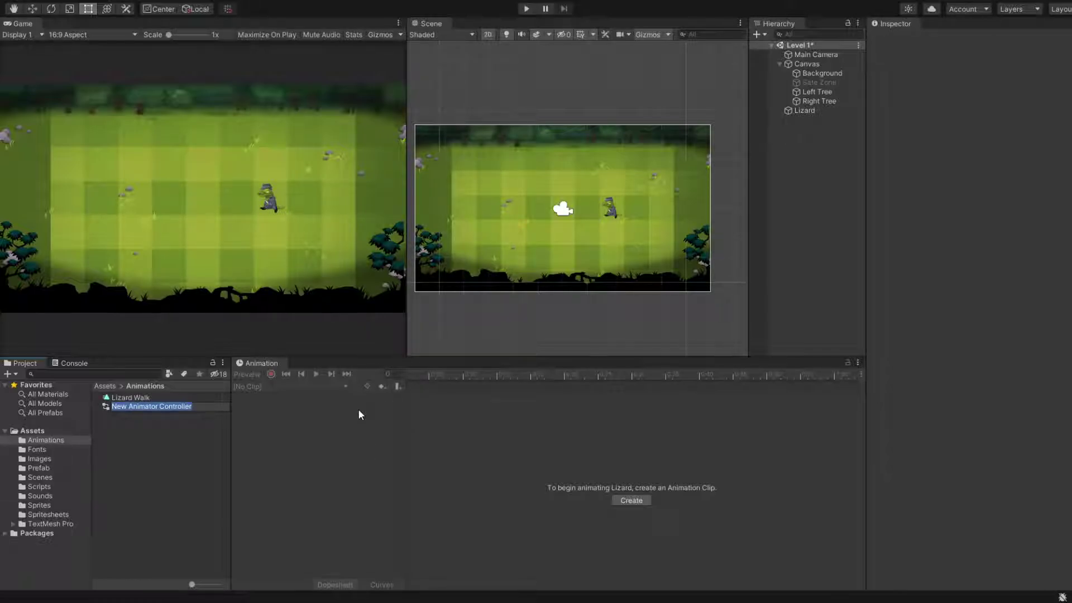
Step: Name the new animator controller Lizard and create a New Animation clip
type("Lizard")
key("Return")
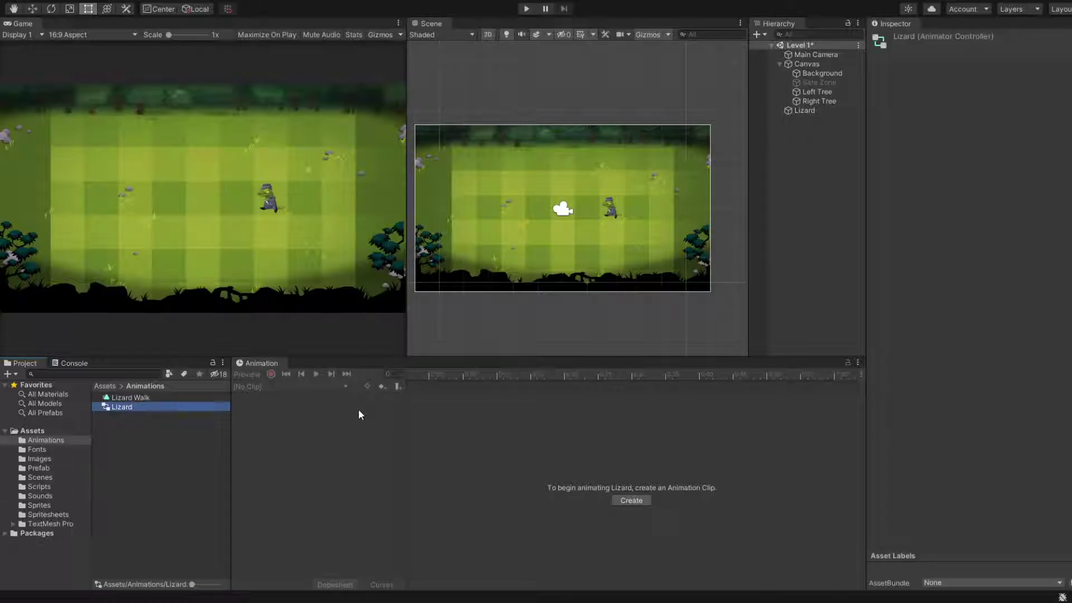
left_click(657, 511)
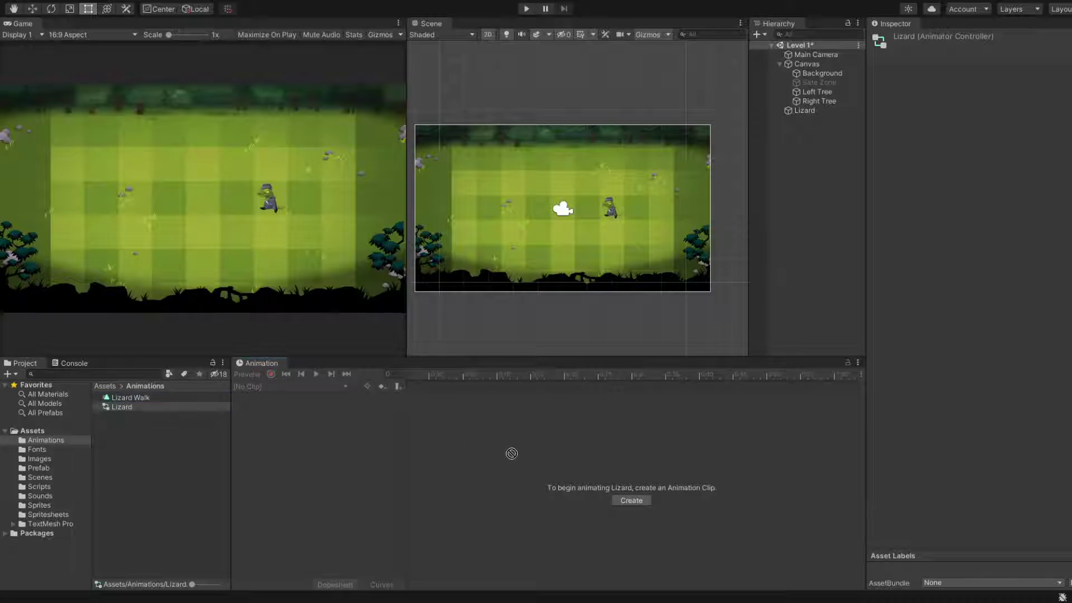
left_click(640, 503)
Step: Delete the duplicate Lizard 1 controller from the Animations folder
left_click(632, 500)
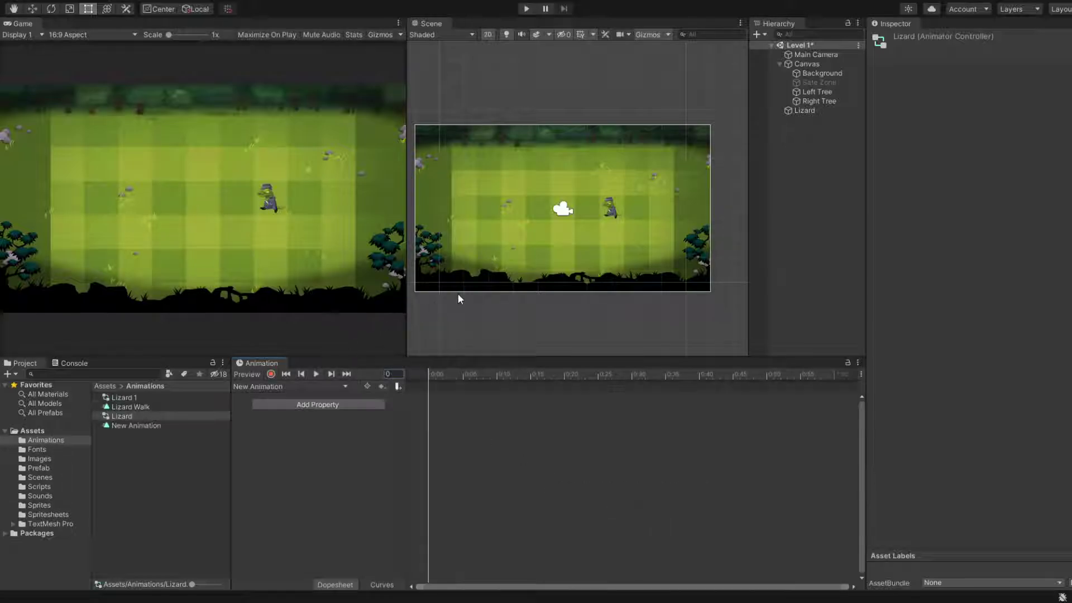
left_click(166, 406)
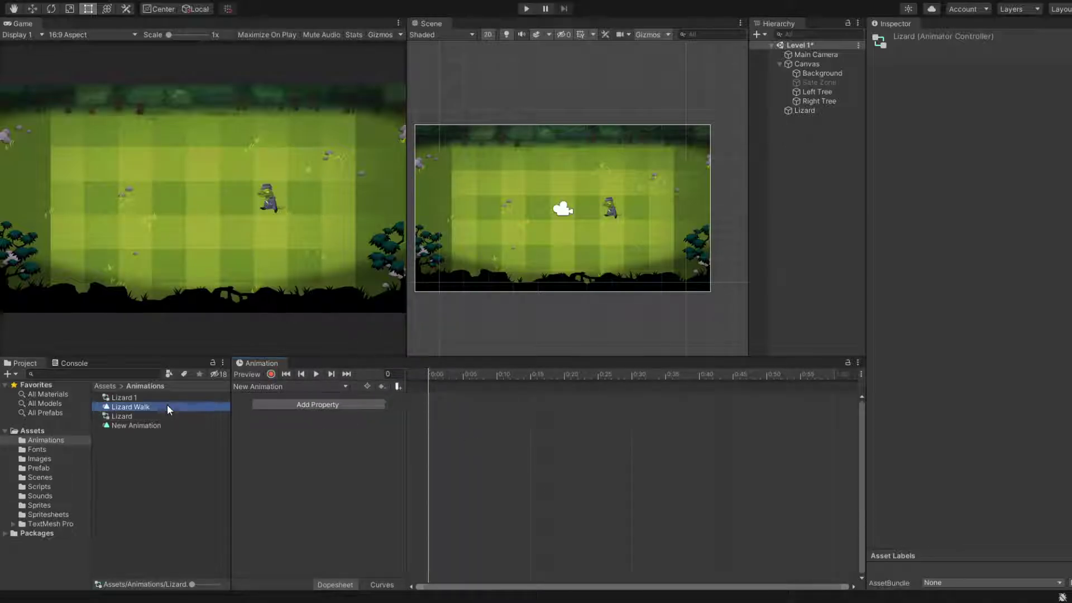
left_click(177, 396)
left_click(163, 405)
left_click(173, 397)
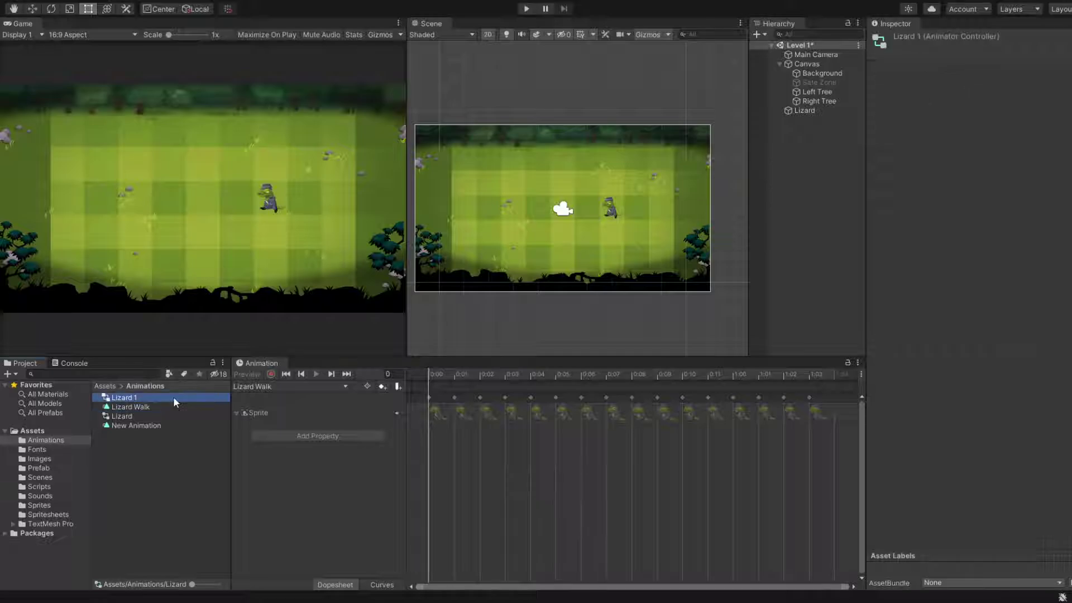
left_click(155, 407)
left_click(142, 416)
left_click(173, 399)
key("Delete")
Step: Delete the unused New Animation clip and show the Lizard Walk keyframes
left_click(173, 400)
left_click(155, 407)
left_click(139, 414)
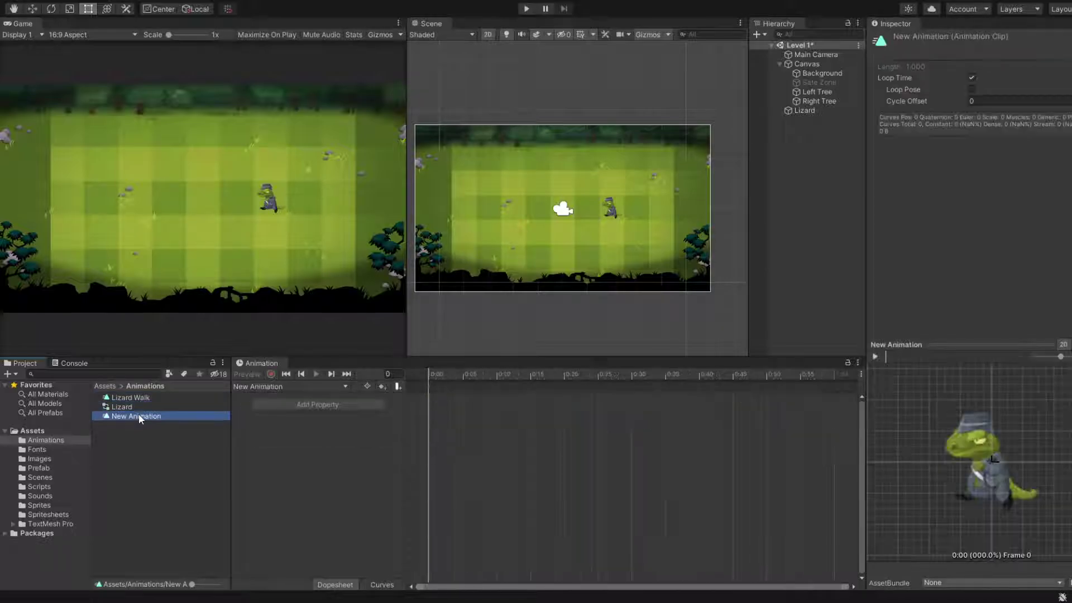
key("Delete")
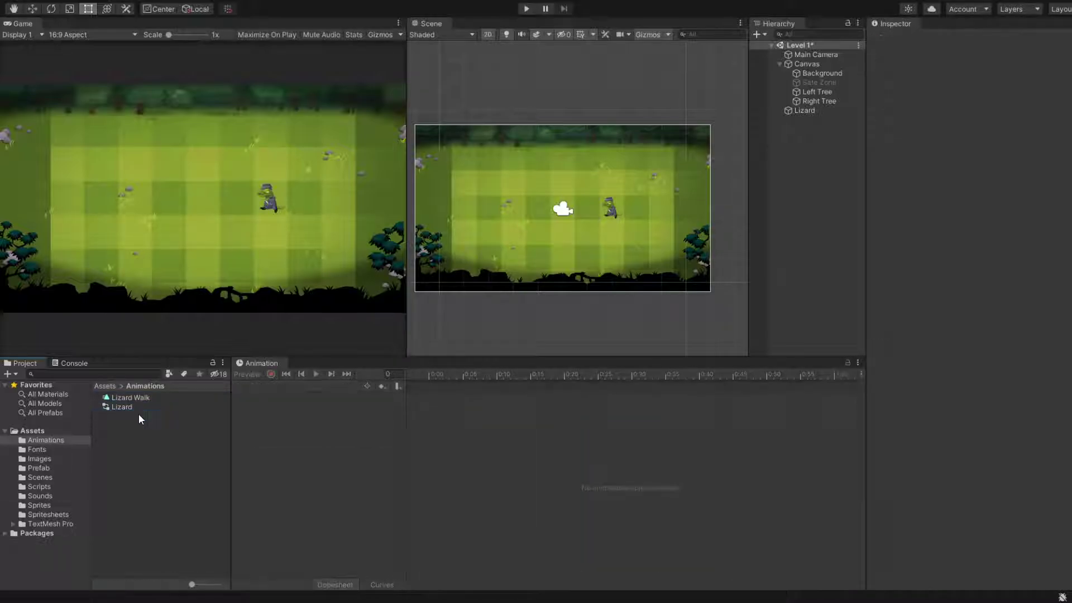
left_click(146, 408)
left_click(179, 397)
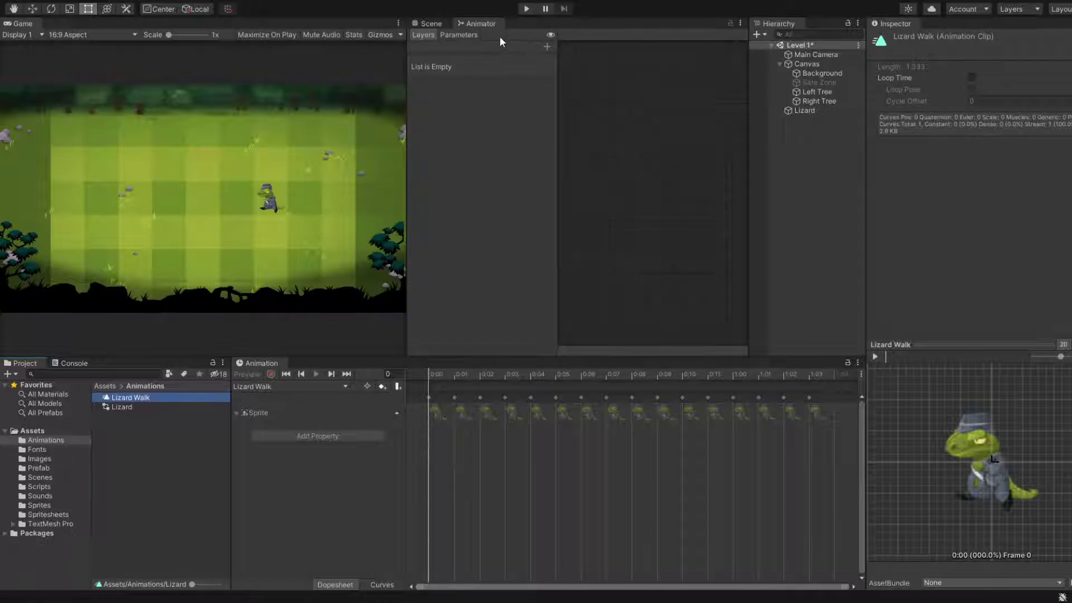
Step: Show the Lizard controller's Base Layer graph, widen it, and move Exit closer to Entry
left_click(148, 407)
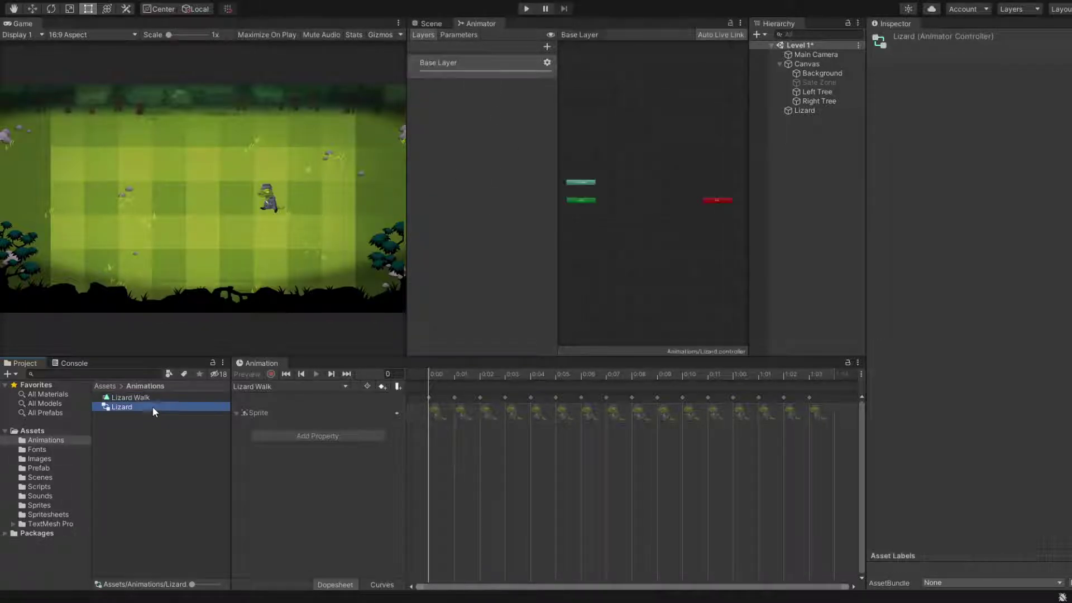
scroll(593, 200, "up", 5)
mouse_move(616, 194)
middle_mouse_down()
mouse_move(676, 190)
mouse_move(611, 203)
middle_mouse_up()
scroll(677, 190, "down", 4)
scroll(676, 192, "down", 2)
scroll(608, 202, "up", 3)
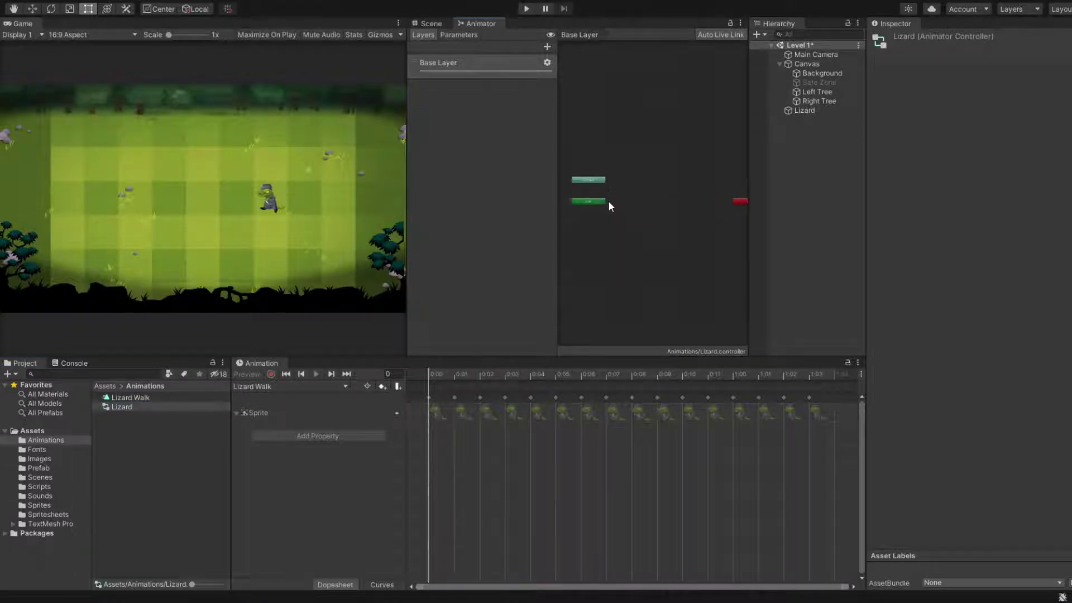
left_click_drag(557, 133, 496, 134)
scroll(553, 226, "down", 3)
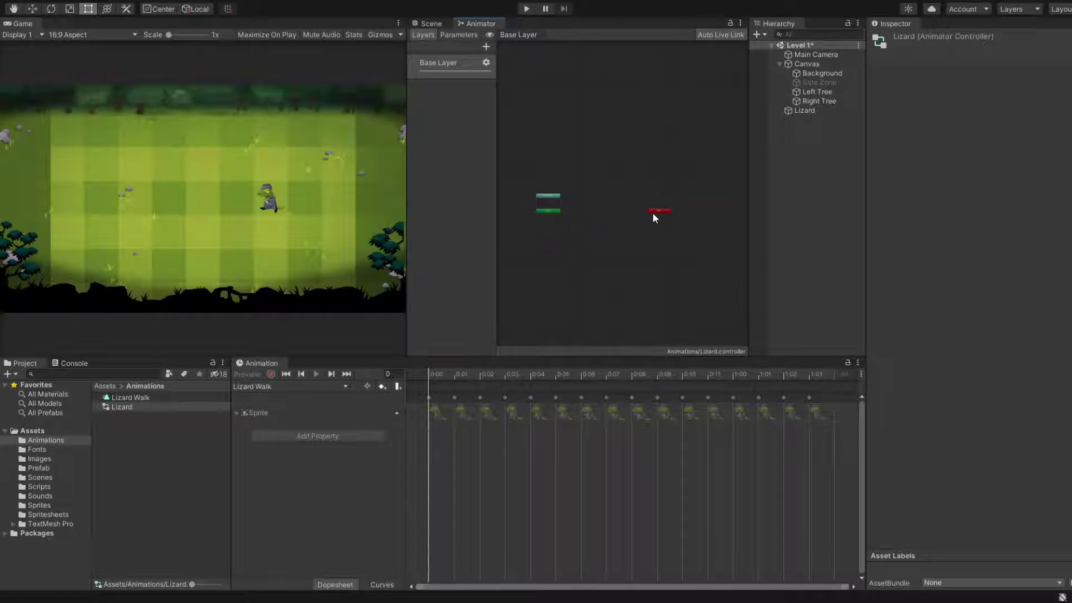
left_click(654, 212)
left_click_drag(655, 212, 599, 210)
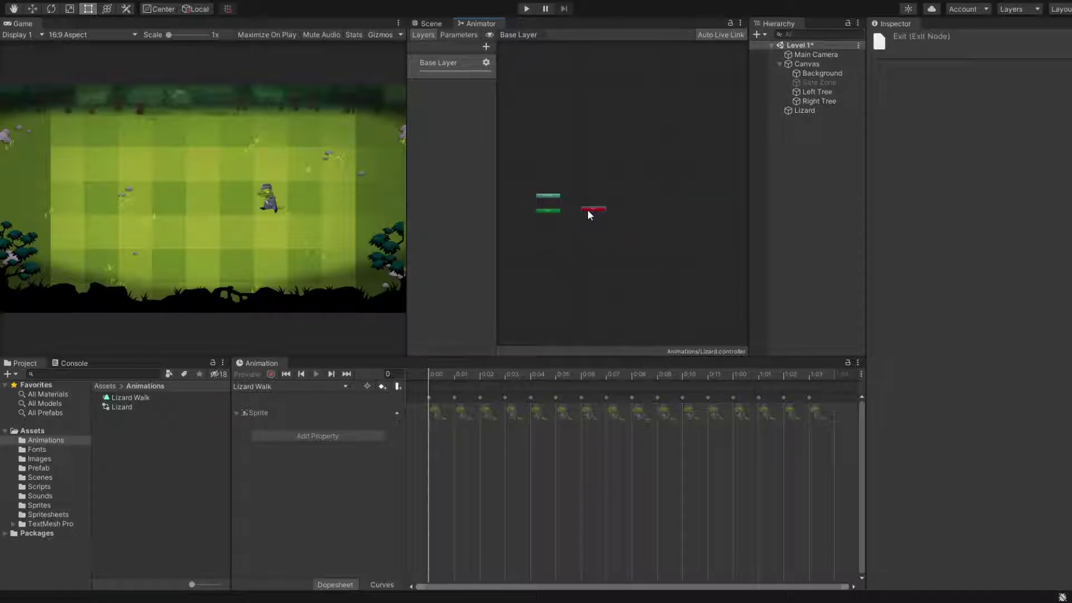
scroll(548, 228, "up", 5)
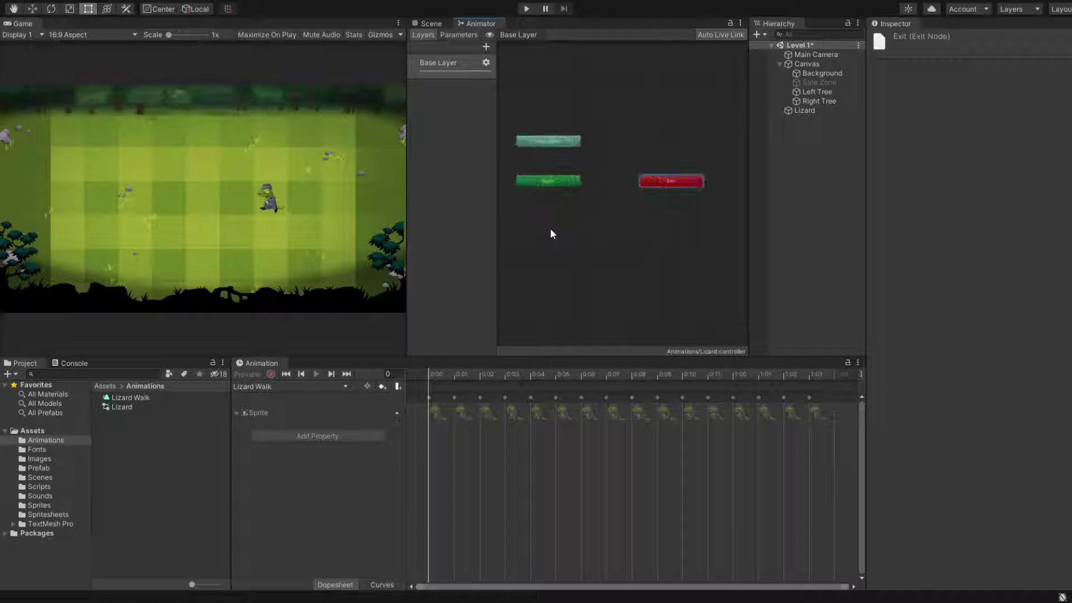
middle_click_drag(554, 229, 560, 228)
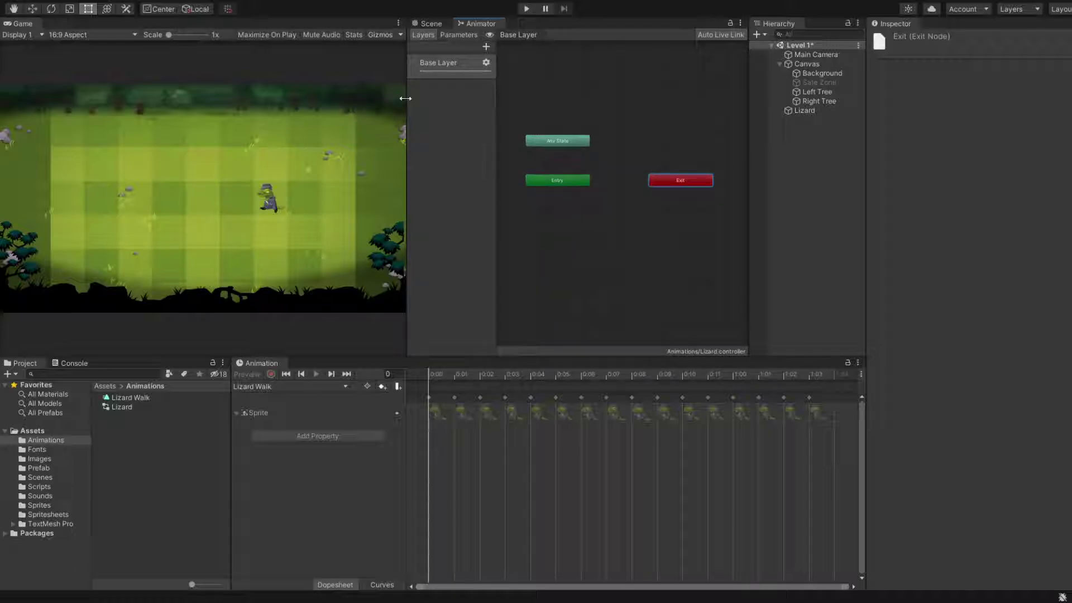
Step: Dock the Animator beside the Animation tab, resize the panels, and return to the Lizard Walk keyframes
left_click_drag(475, 22, 614, 366)
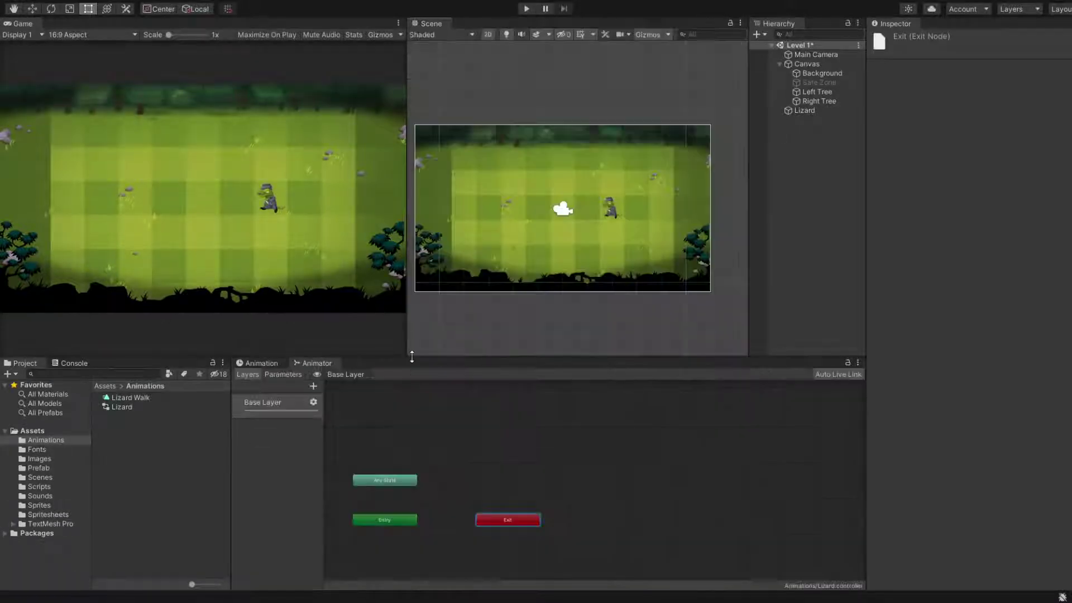
left_click(280, 363)
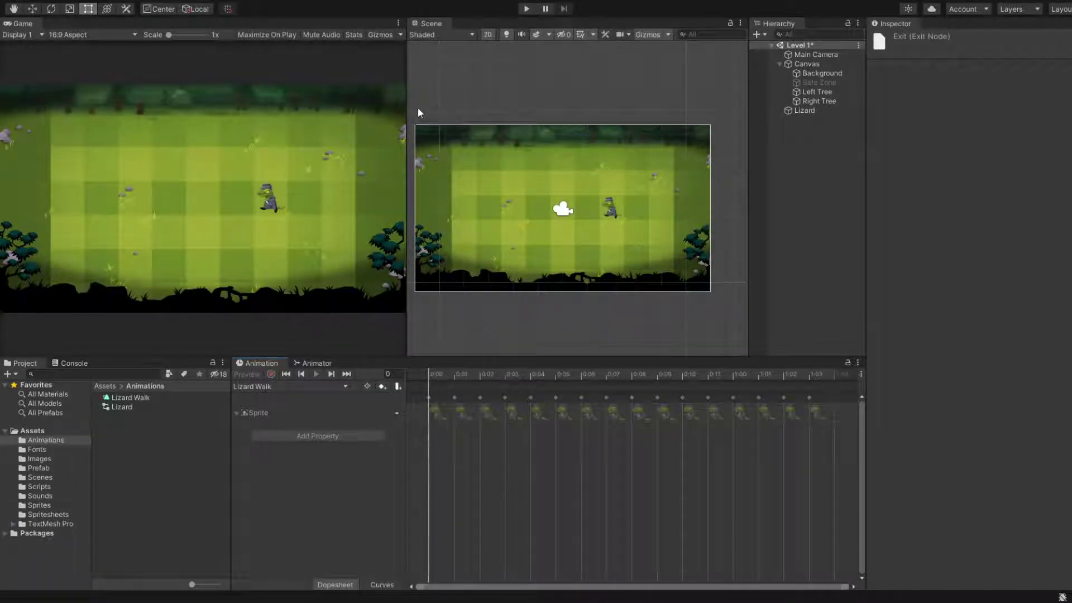
left_click_drag(407, 109, 413, 106)
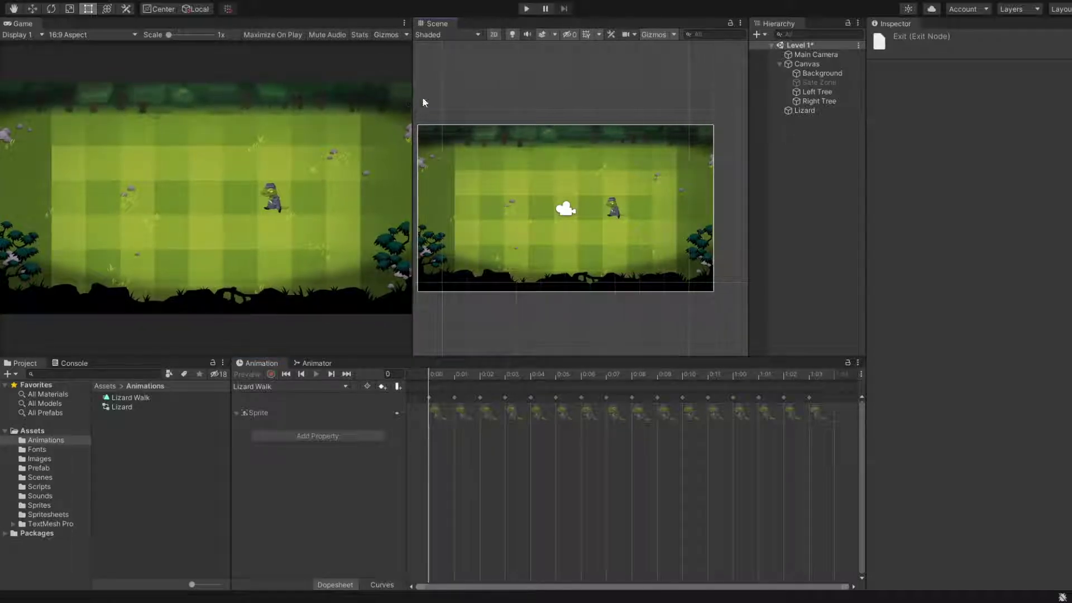
left_click(306, 363)
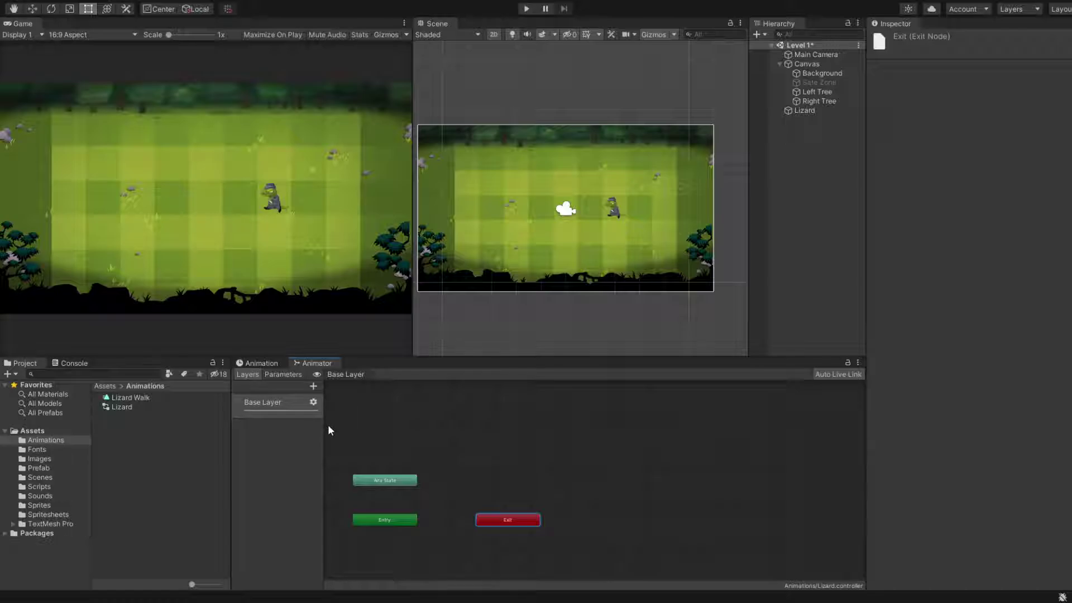
left_click_drag(323, 423, 353, 420)
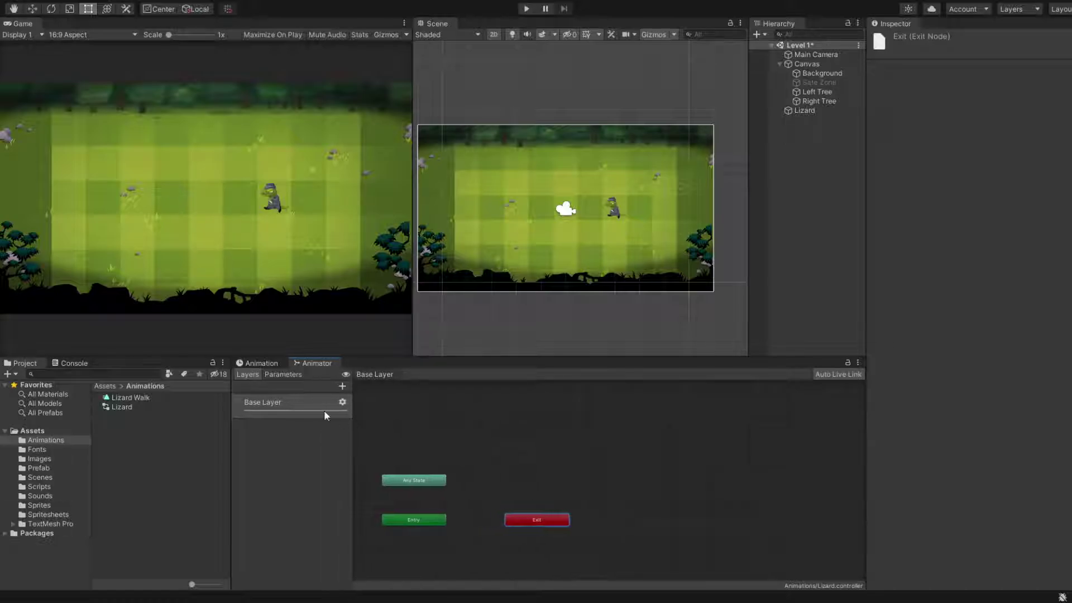
left_click(255, 363)
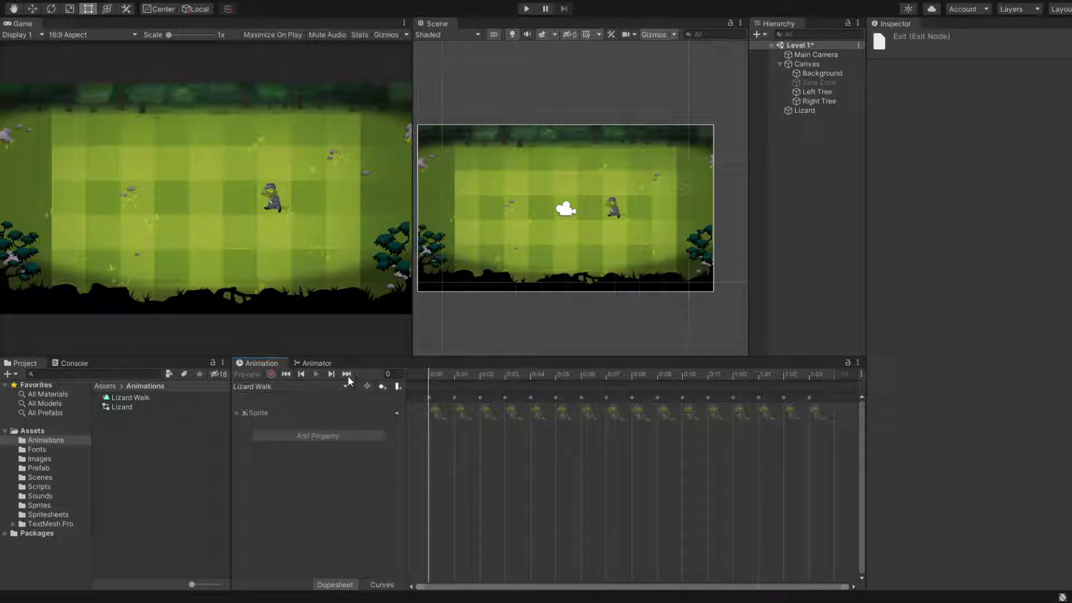
Step: Add Lizard Walk to the Lizard controller's graph as the default state from Entry
left_click(314, 363)
left_click(462, 484)
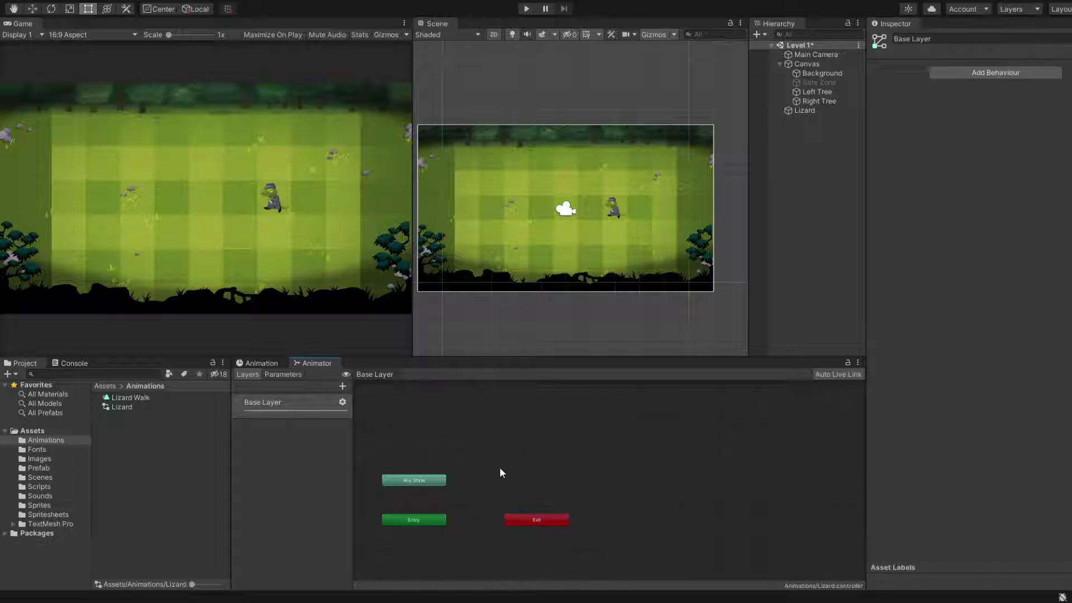
scroll(549, 421, "up", 5)
scroll(625, 413, "down", 4)
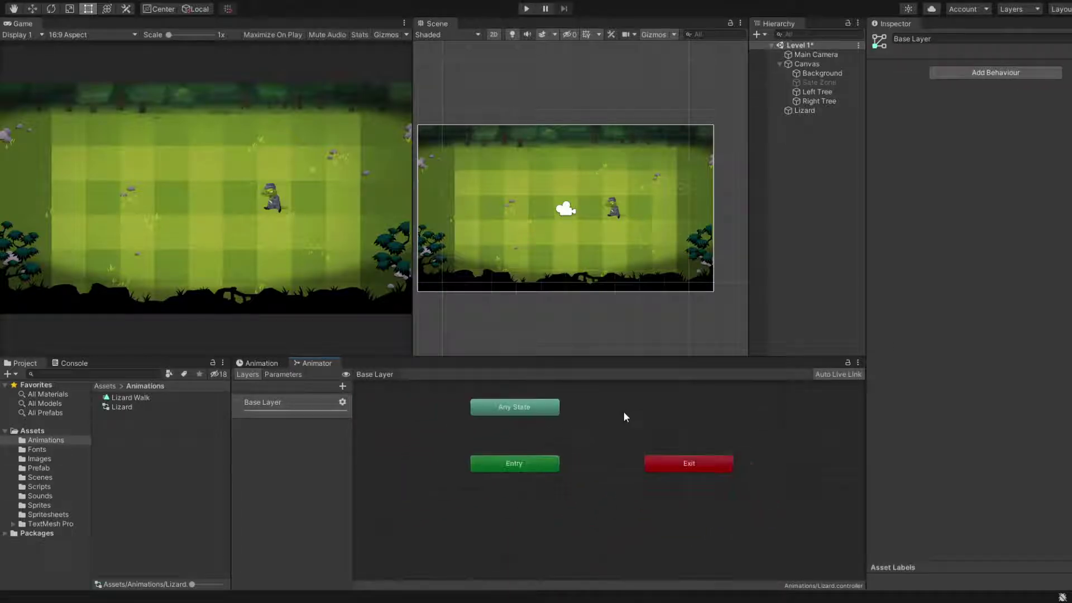
left_click_drag(117, 401, 570, 514)
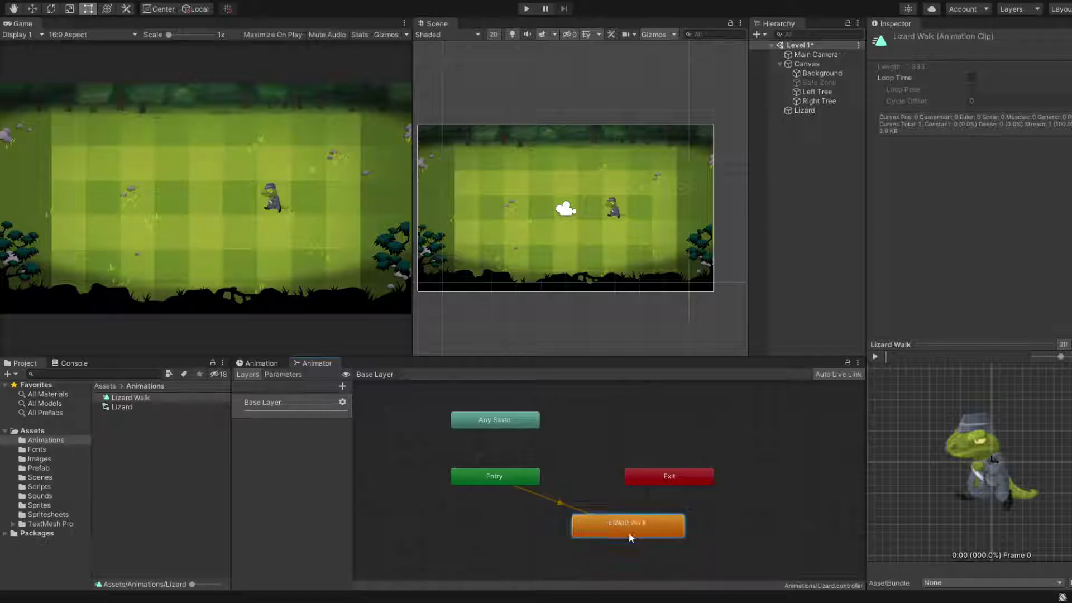
left_click_drag(627, 536, 585, 533)
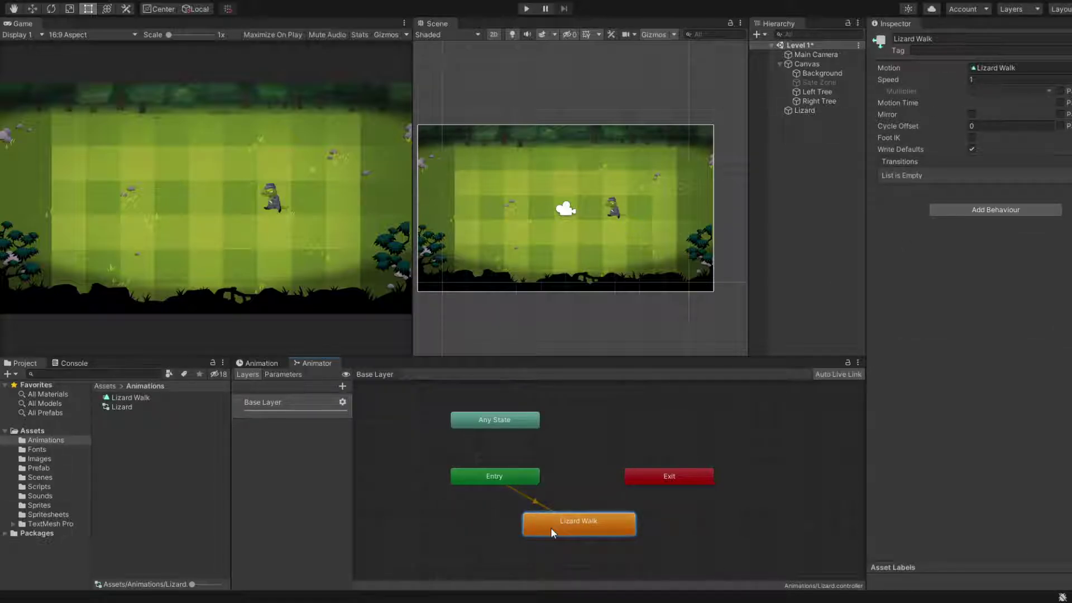
Step: Assign the Lizard controller to the Lizard object's Animator and test it in Play mode
left_click(814, 110)
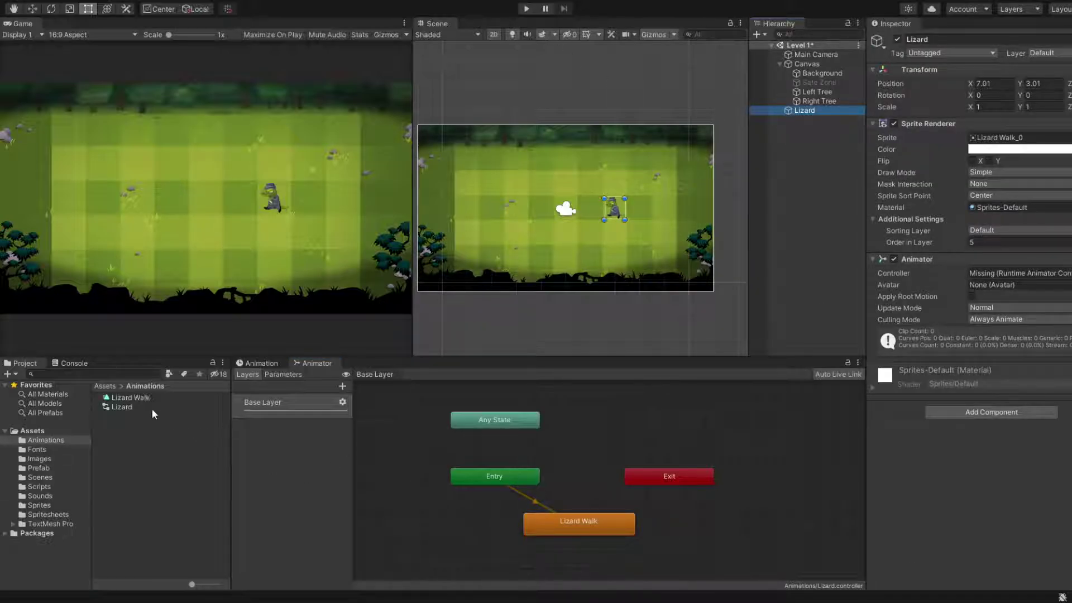
left_click_drag(152, 407, 1051, 276)
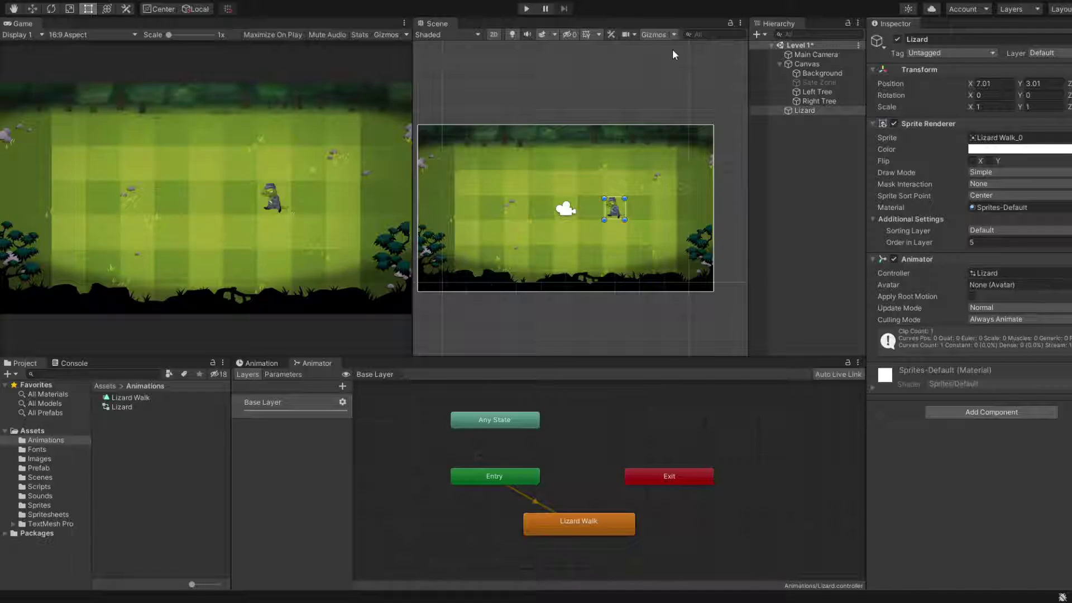
left_click(530, 10)
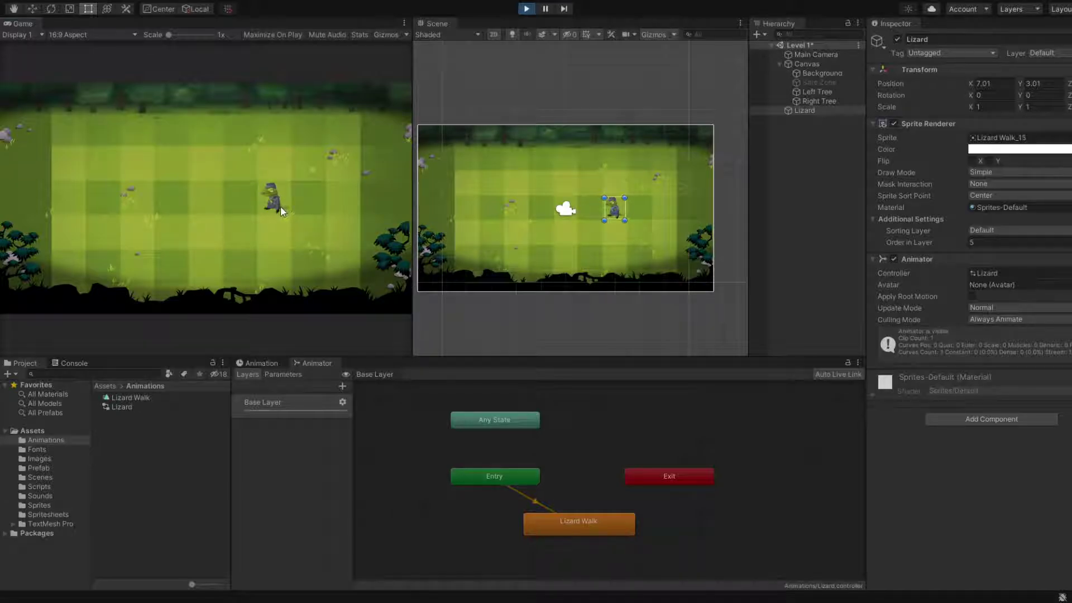
left_click(527, 9)
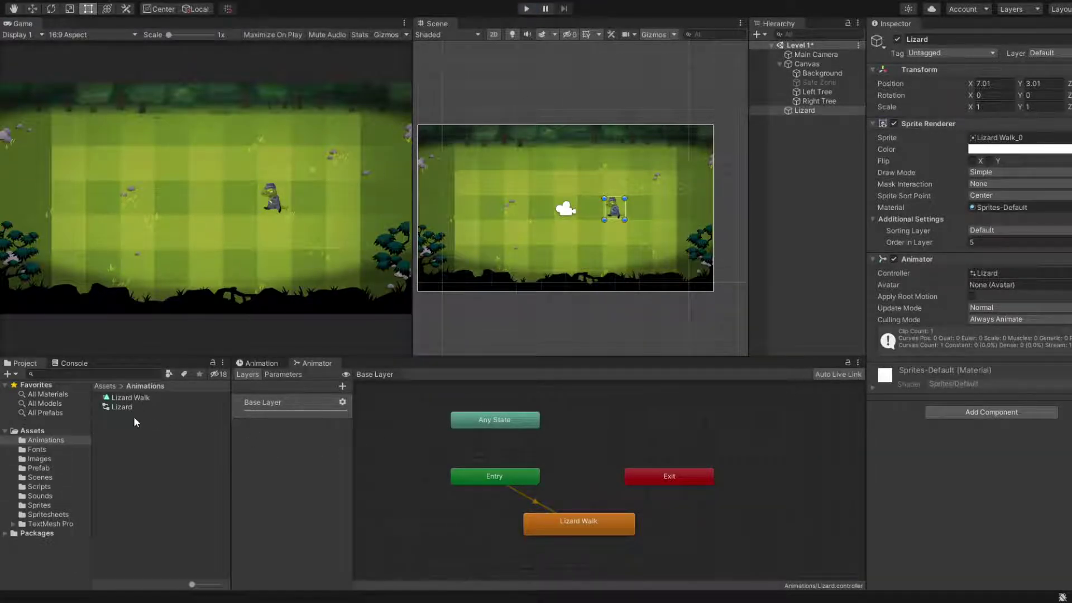
Step: Select the Lizard : Sprite track and start previewing the walk animation
left_click(262, 363)
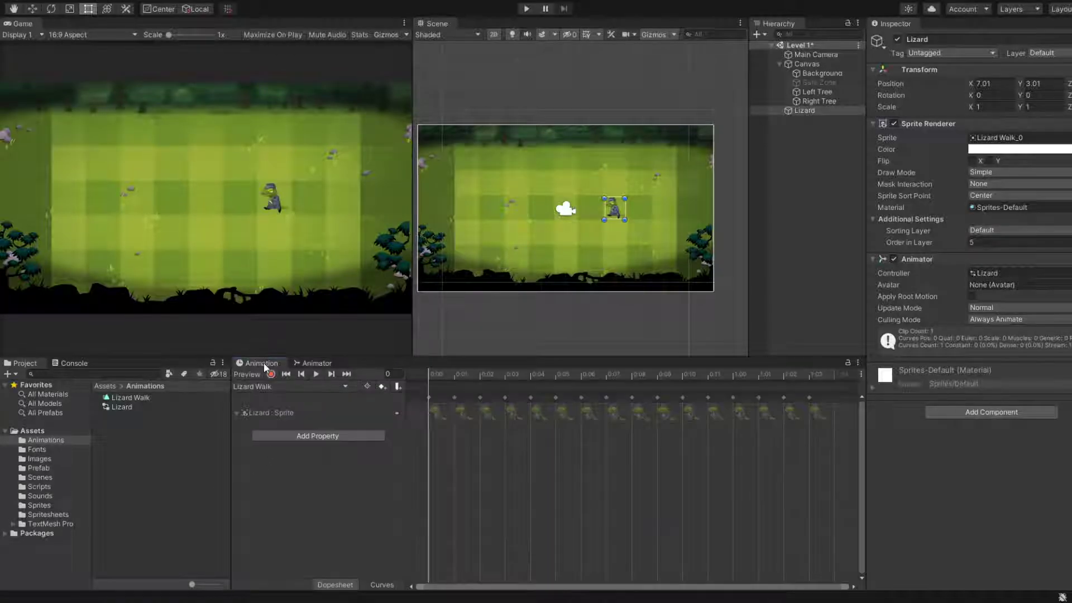
left_click(394, 374)
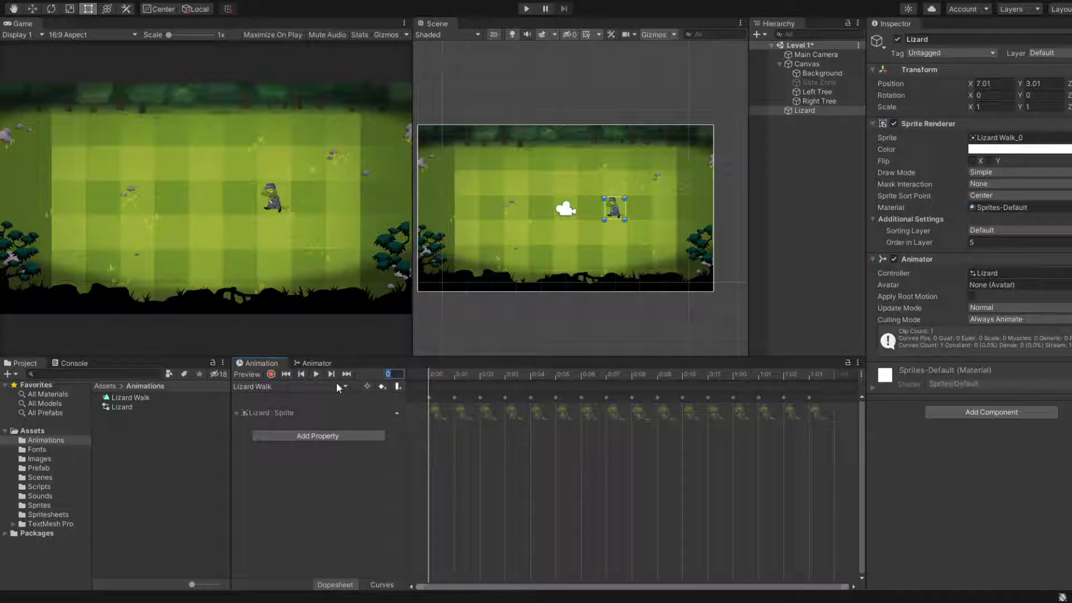
left_click(360, 384)
left_click(364, 386)
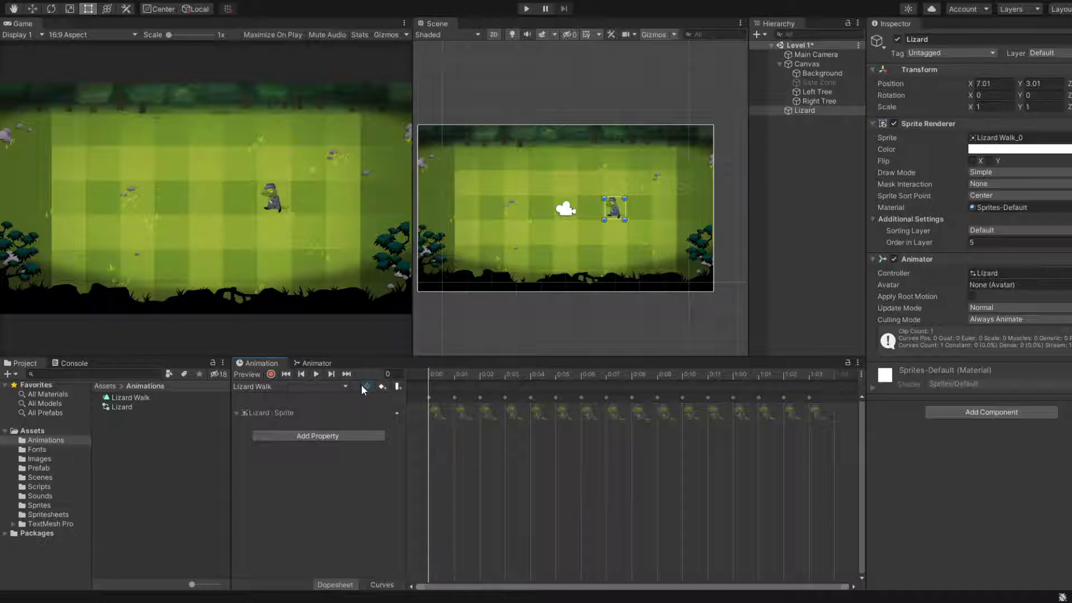
left_click(315, 412)
left_click(316, 373)
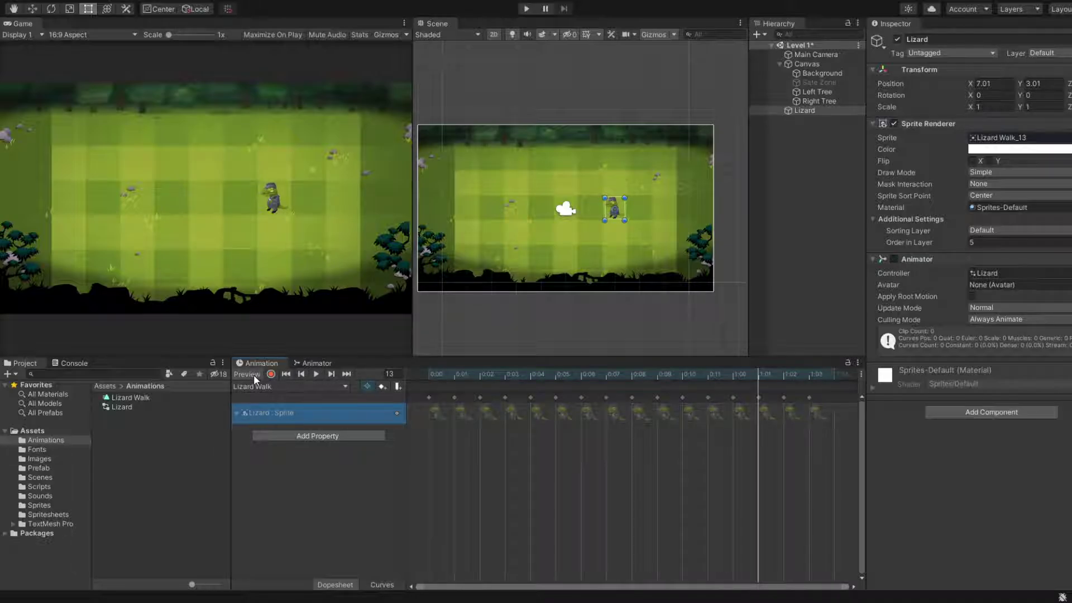
Step: Widen the animation timeline and jump the preview to frame 0
left_click_drag(226, 406, 196, 406)
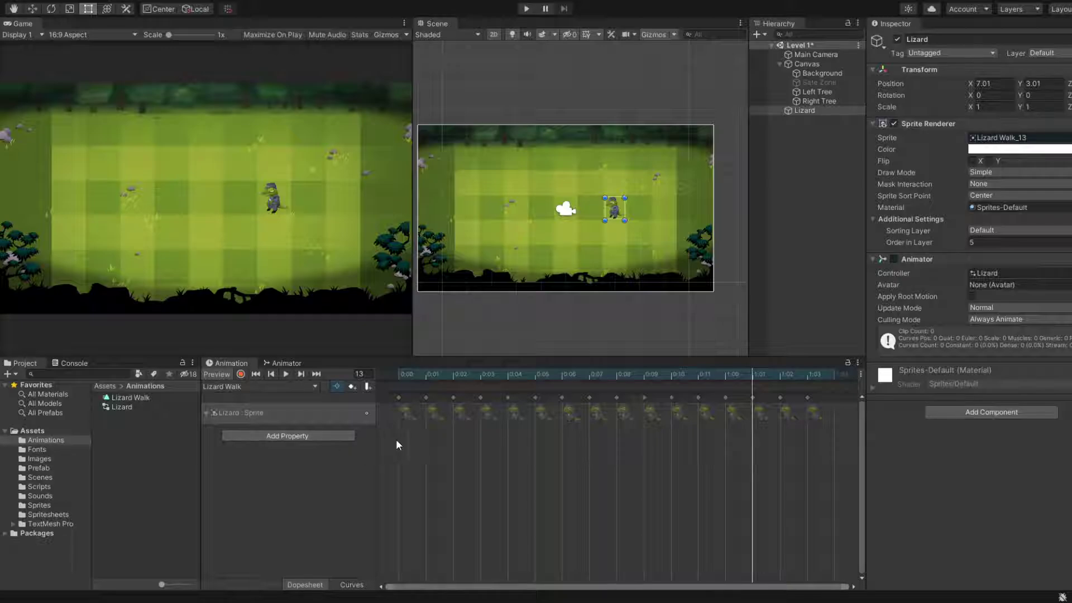
left_click(301, 464)
left_click(369, 374)
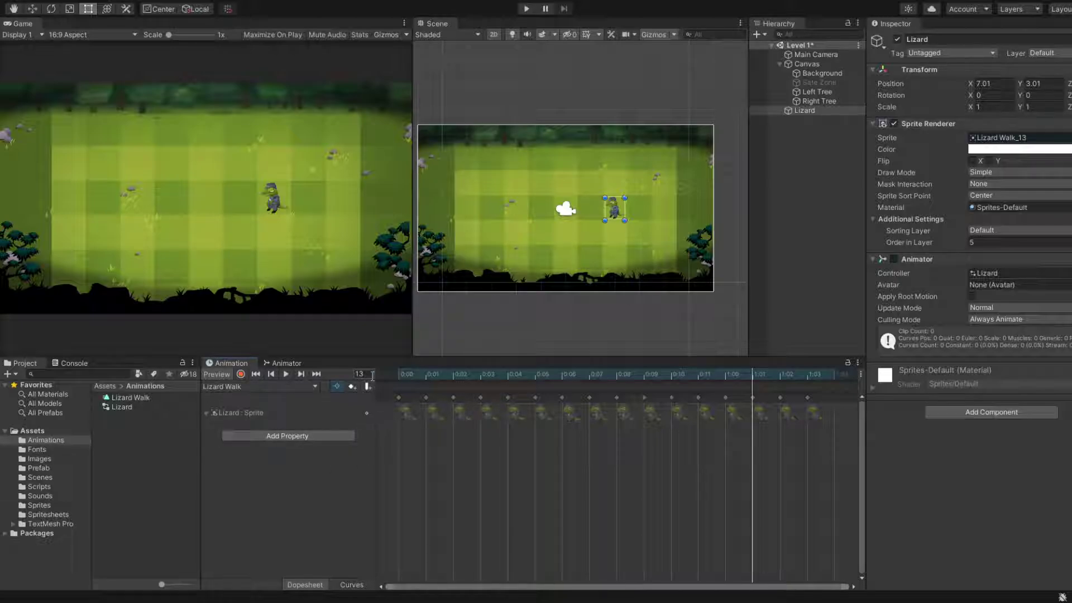
type("0")
key("Return")
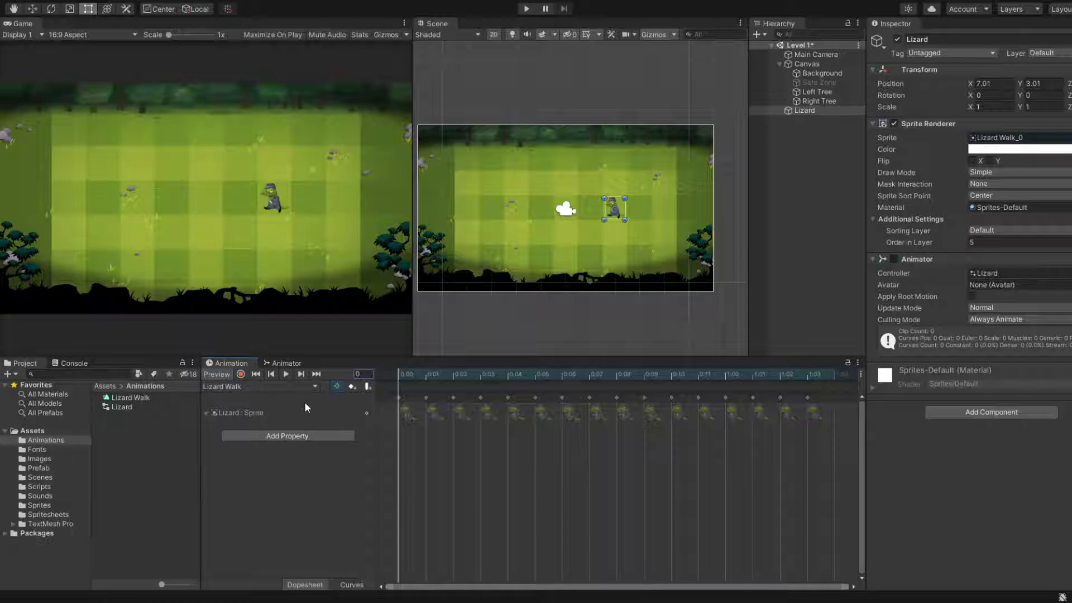
Step: Play and stop the preview, then view the clip in Curves and back in Dopesheet
left_click(351, 387)
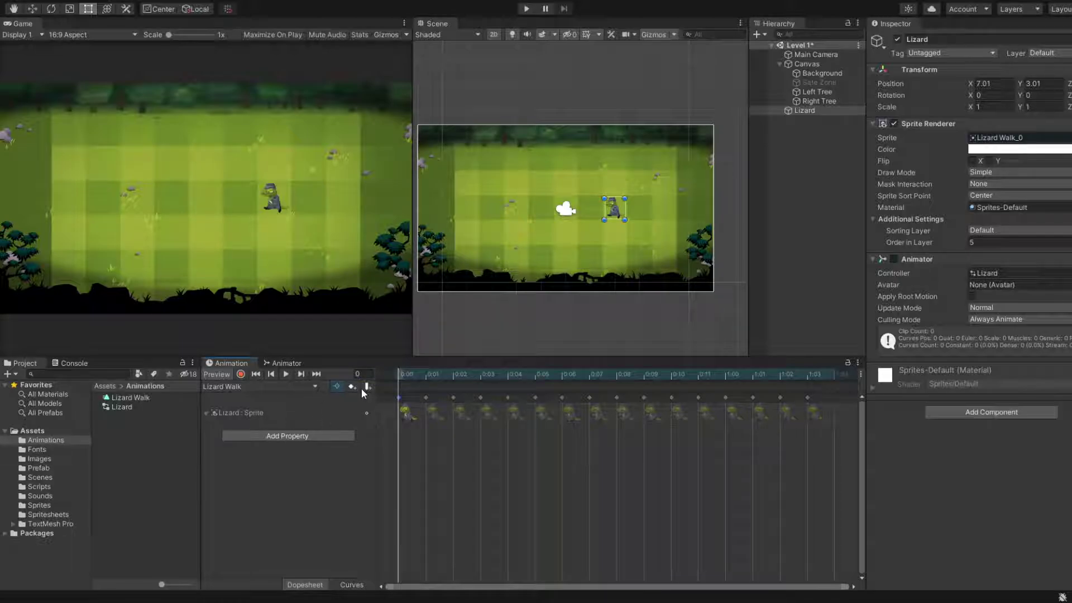
left_click(288, 372)
left_click(289, 374)
left_click(340, 582)
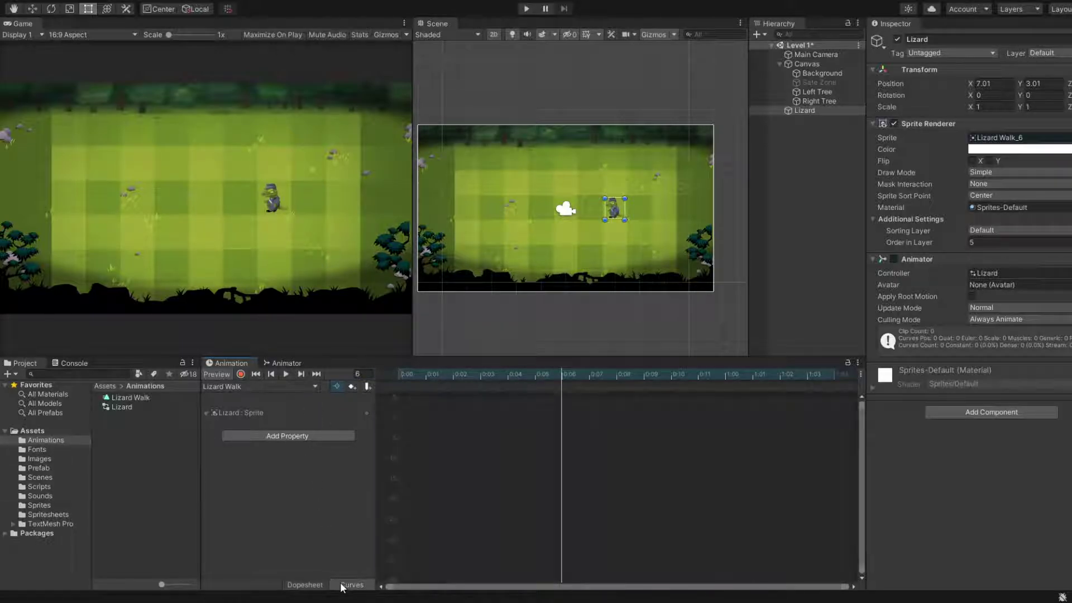
left_click(312, 582)
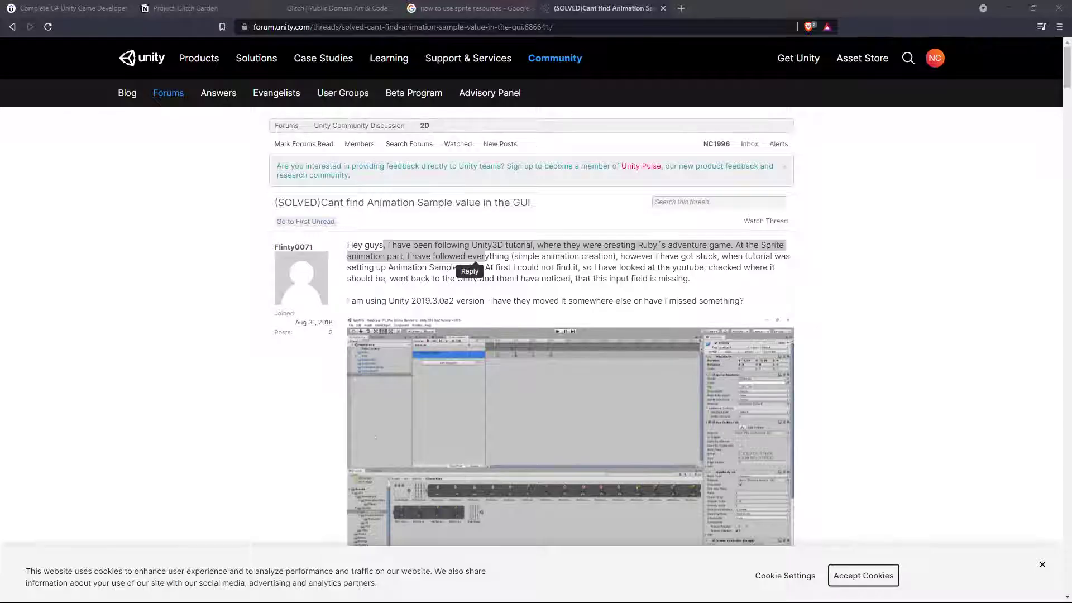
left_click(510, 595)
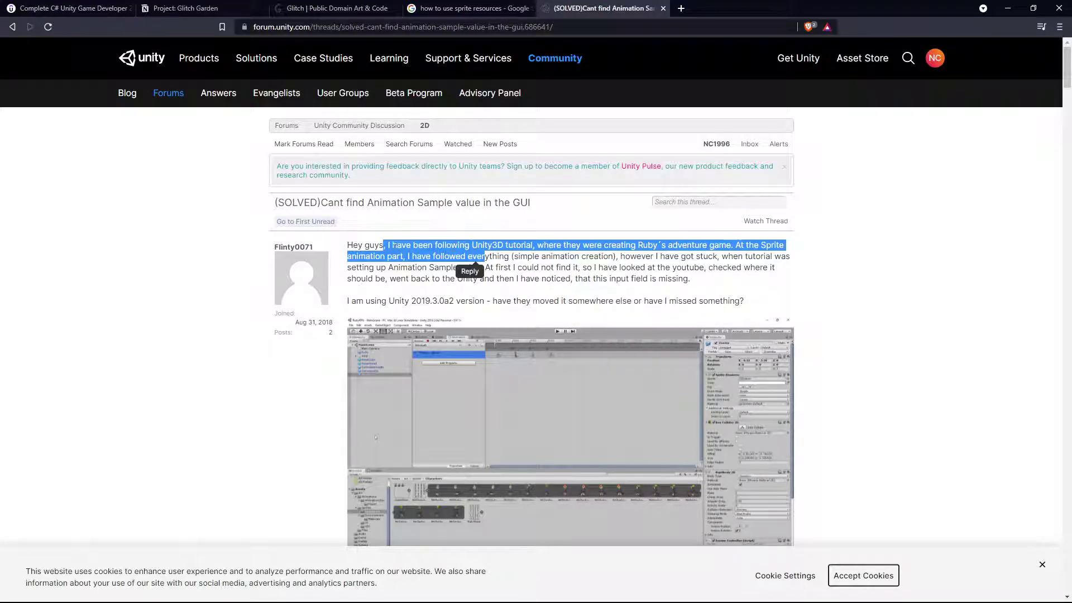
left_click(479, 289)
scroll(631, 298, "down", 6)
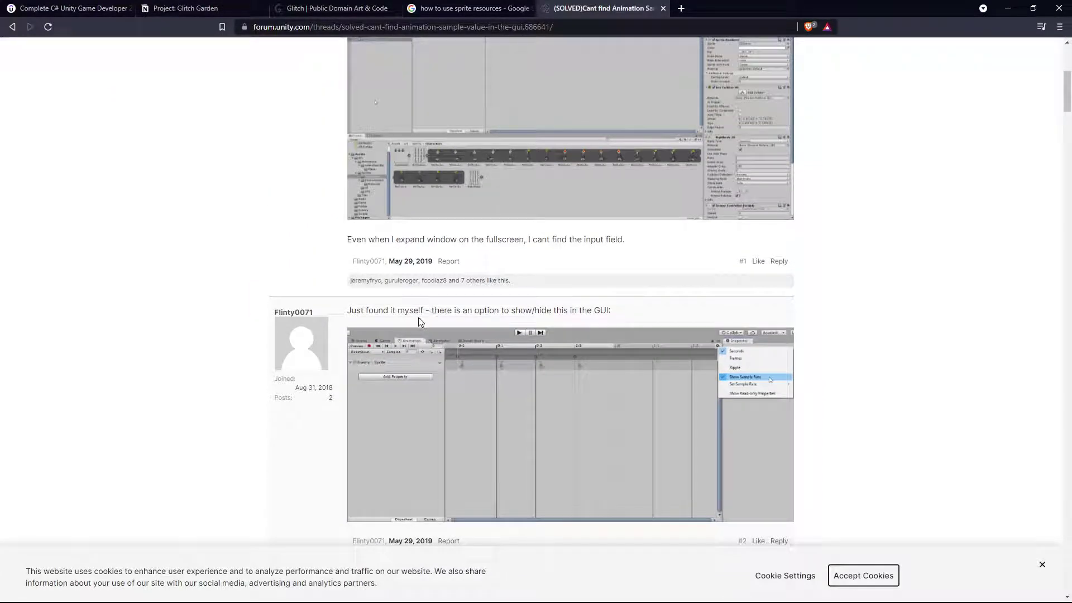
left_click_drag(452, 310, 592, 312)
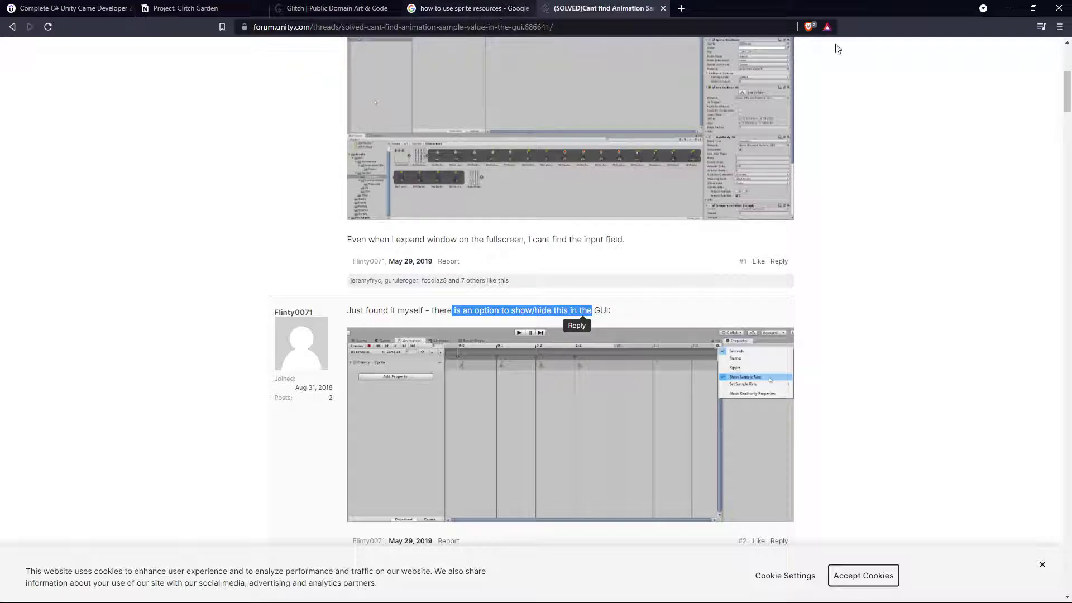
key("alt+Tab")
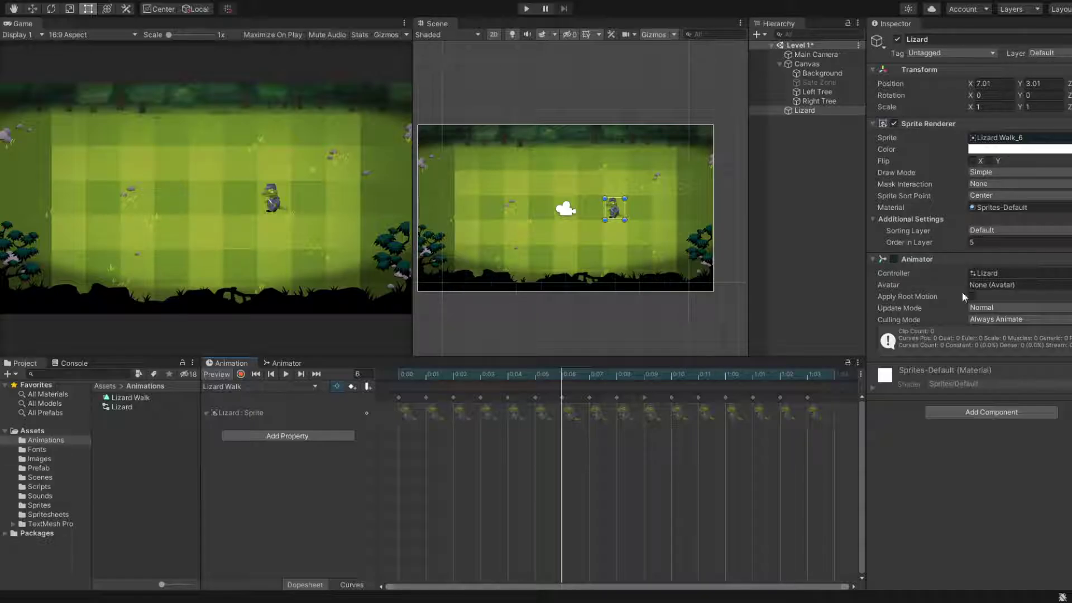
Step: Show the sample rate setting and set the Lizard Walk Samples to 24
left_click(860, 374)
left_click(896, 425)
left_click(321, 388)
type("24")
key("Return")
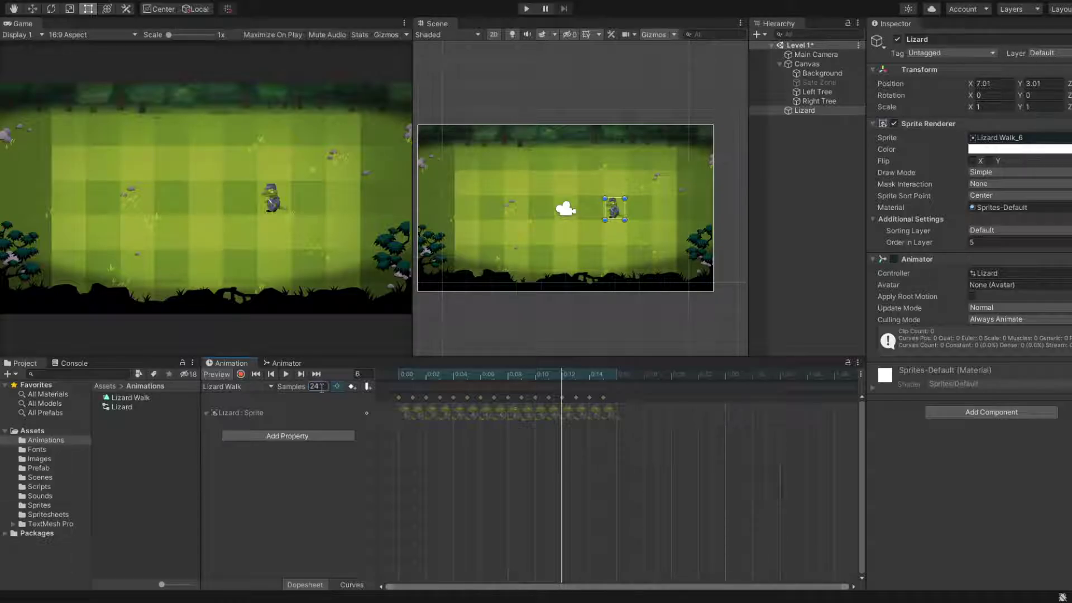
Step: Preview the walk animation at 24 samples
left_click(285, 372)
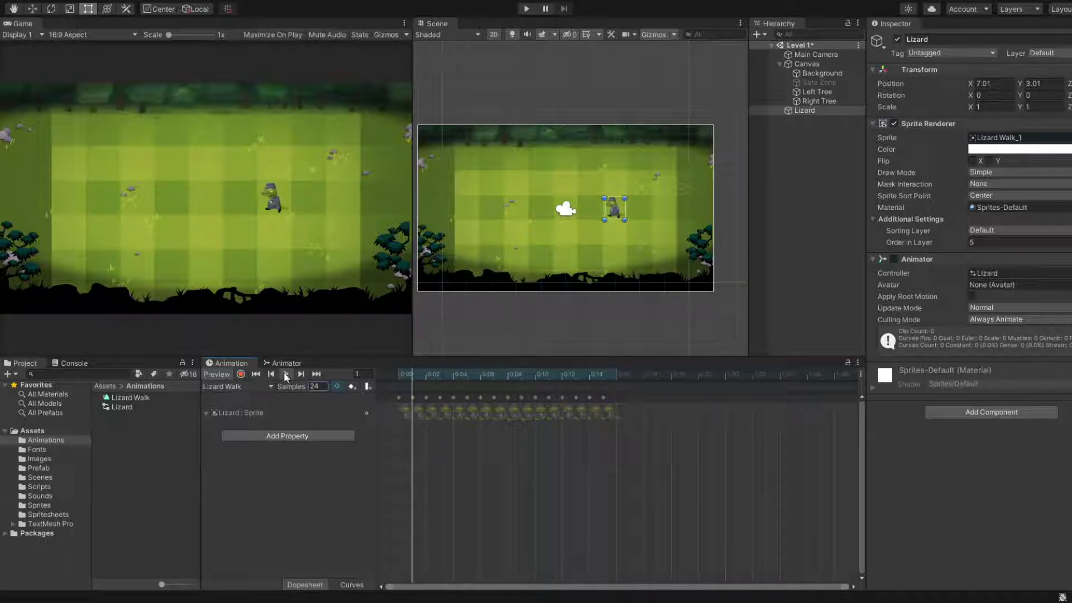
left_click(322, 387)
key("Return")
left_click(285, 375)
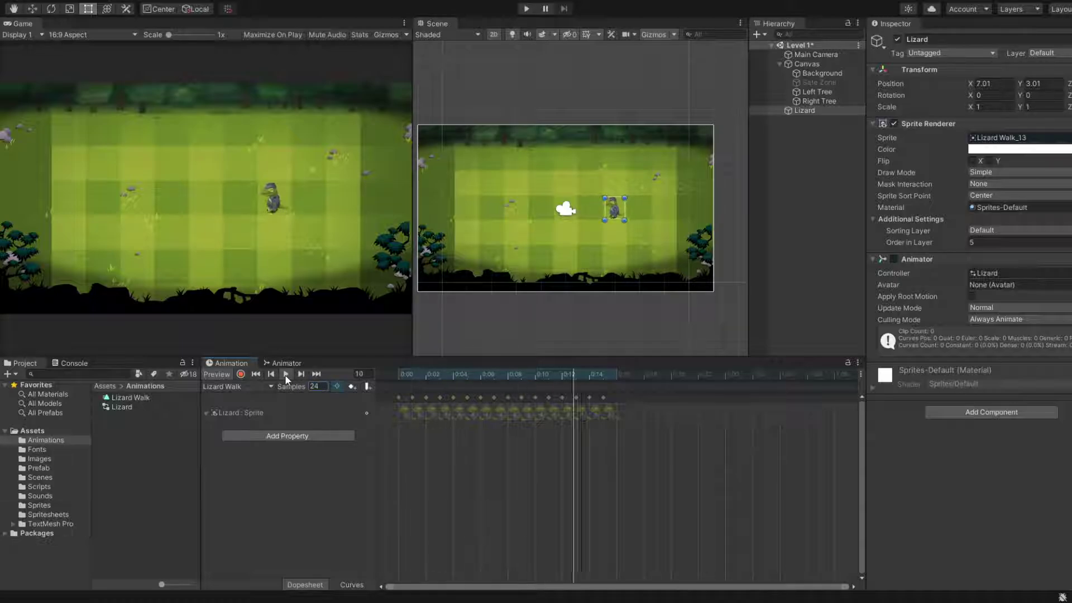
scroll(618, 209, "up", 5)
scroll(618, 210, "up", 8)
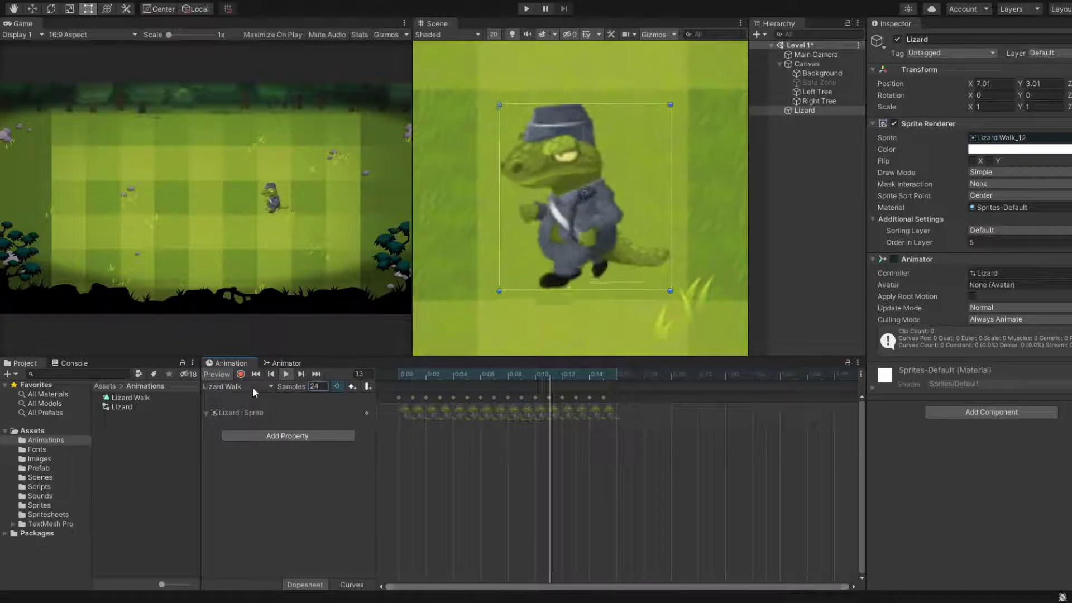
Step: Change the sample rate to 28 and replay the preview
left_click(316, 387)
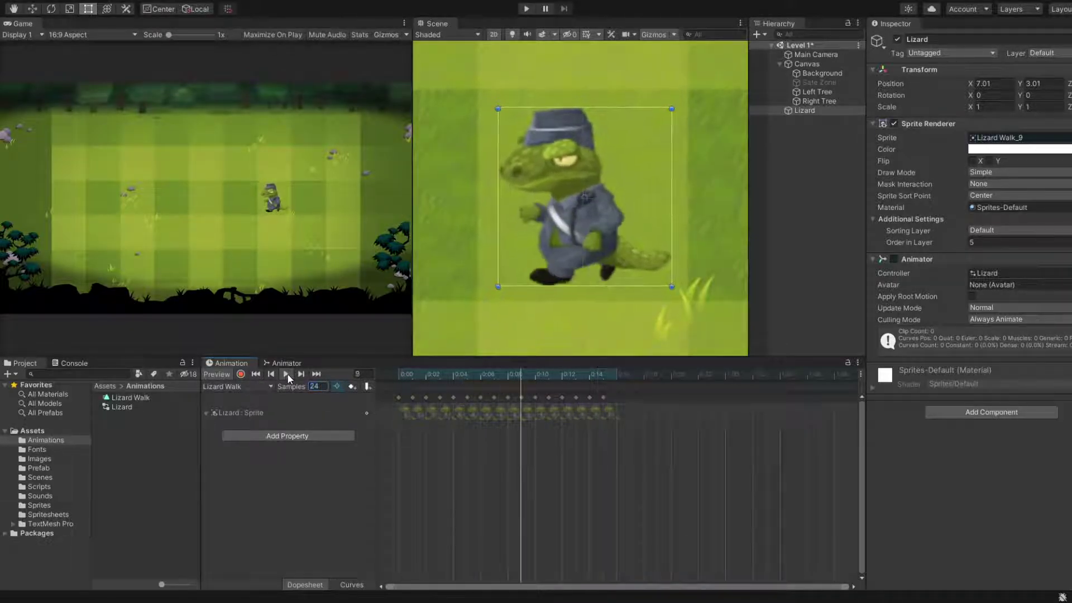
type("28")
key("Return")
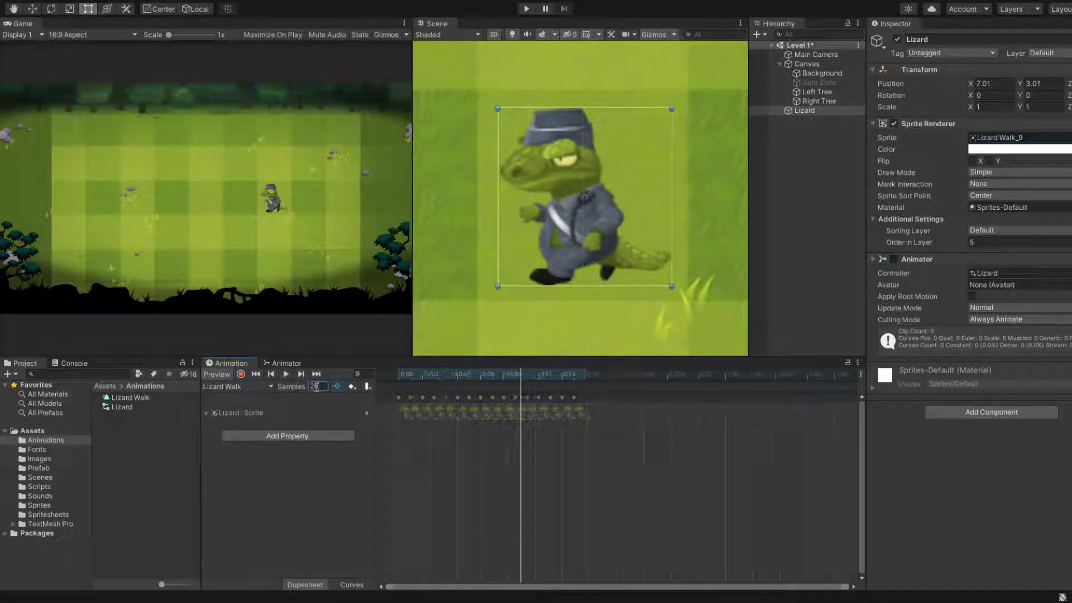
left_click(286, 375)
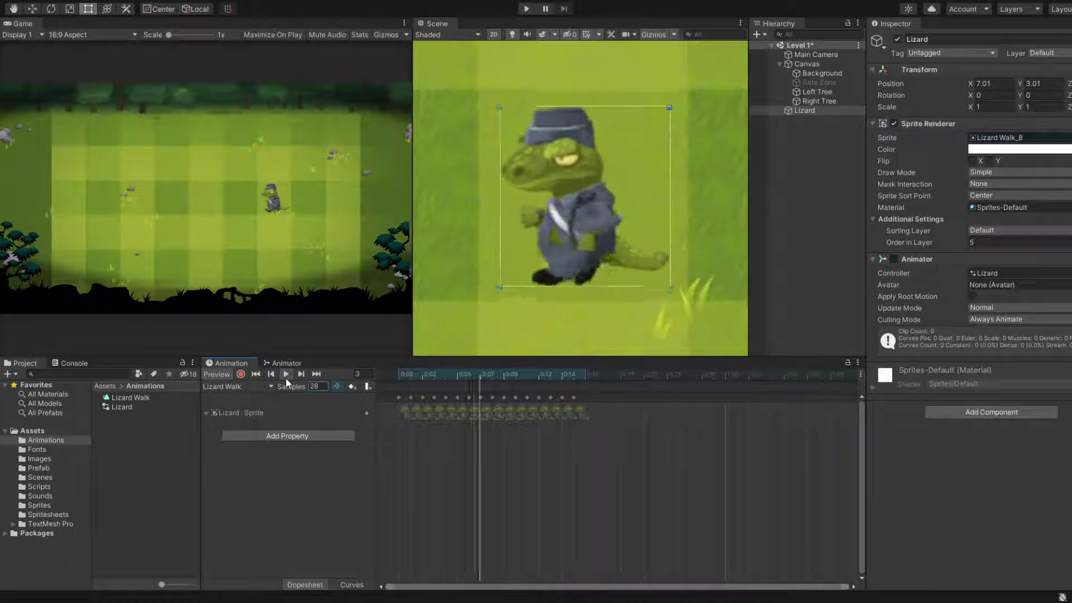
Step: Try a sample rate of 30 and preview the walk at that speed
left_click(318, 386)
type("30")
key("Escape")
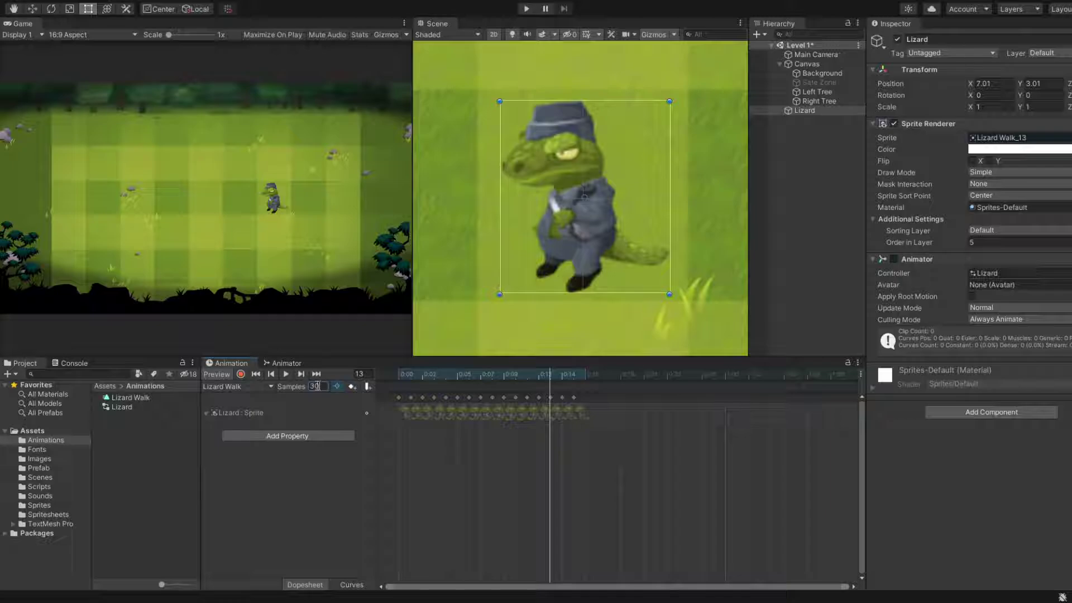
left_click(289, 375)
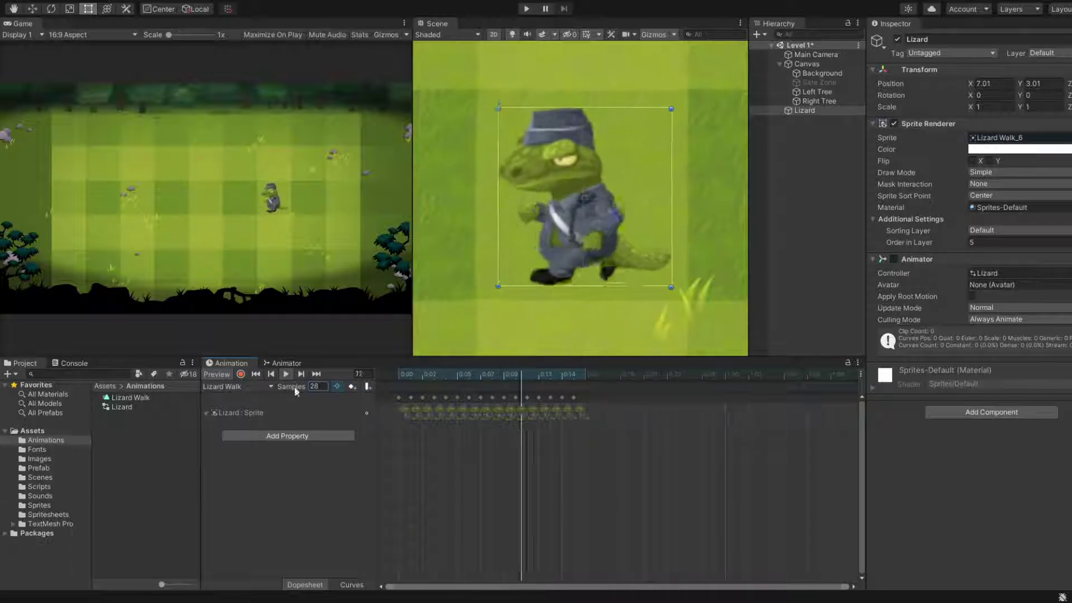
left_click(317, 386)
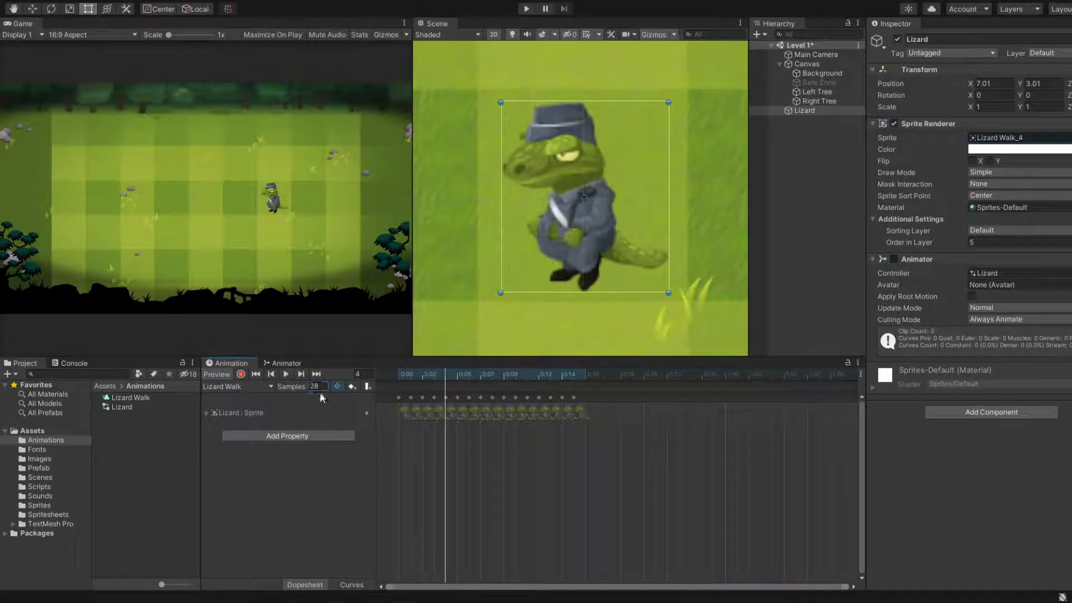
type("30")
key("Return")
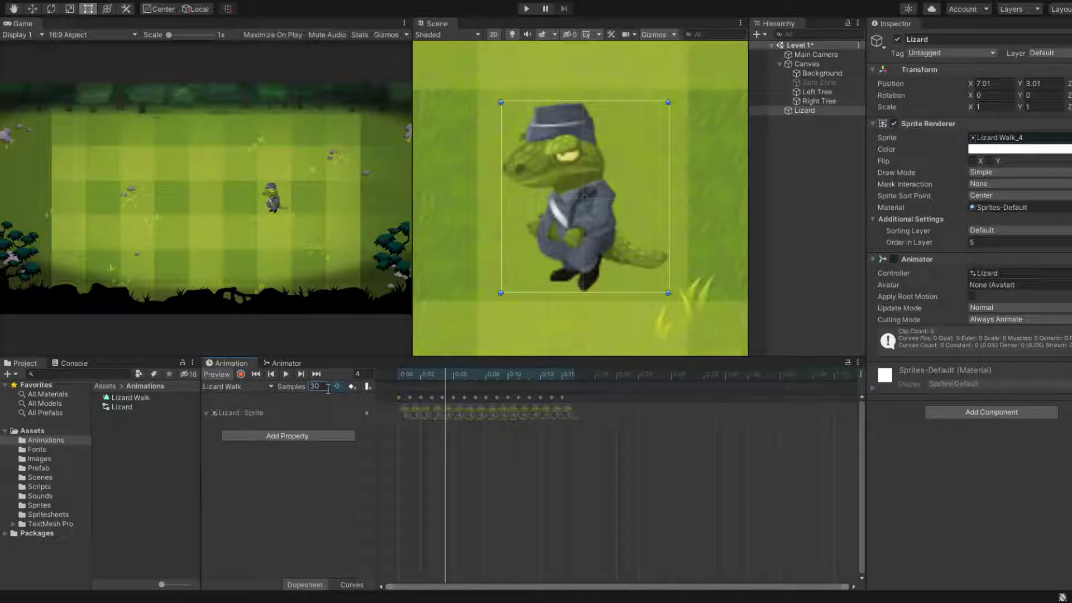
left_click(286, 374)
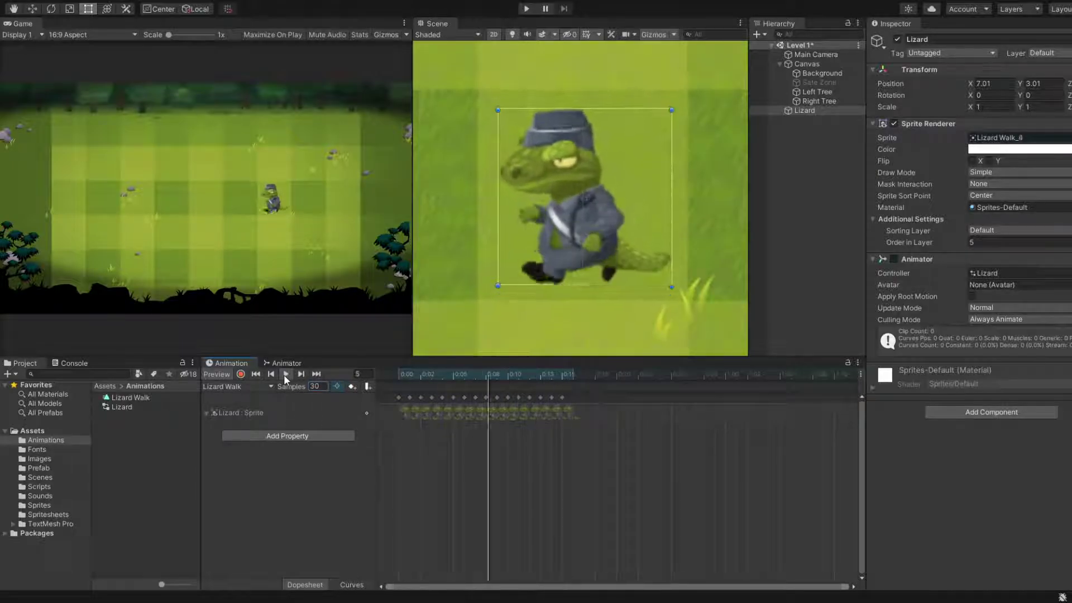
left_click(285, 374)
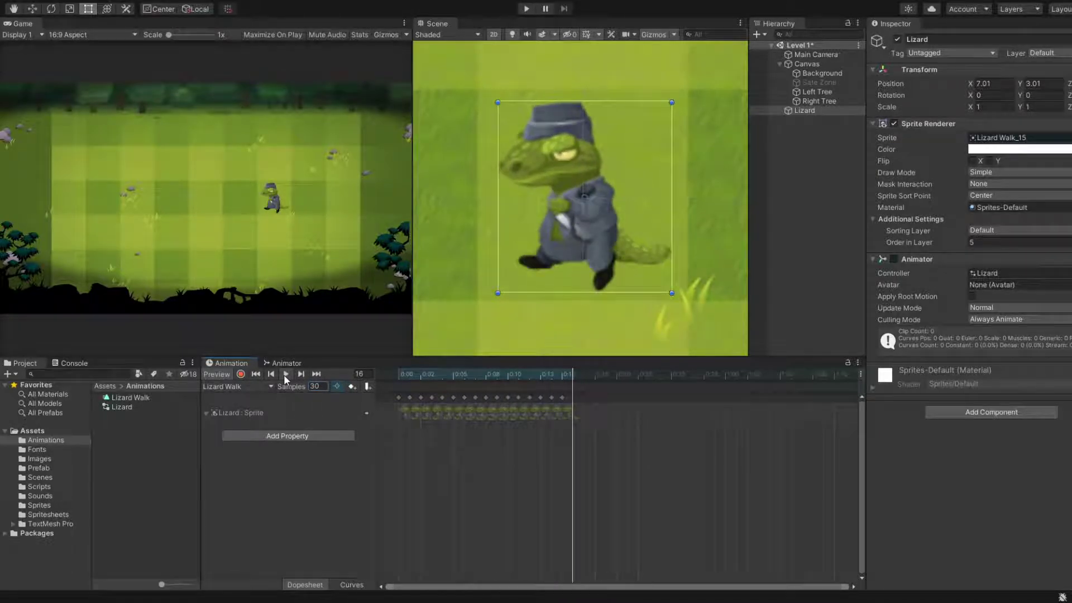
Step: Set the sample rate back to 28, preview the walk, and start Play mode
double_click(317, 386)
type("28")
key("BackSpace")
type("6")
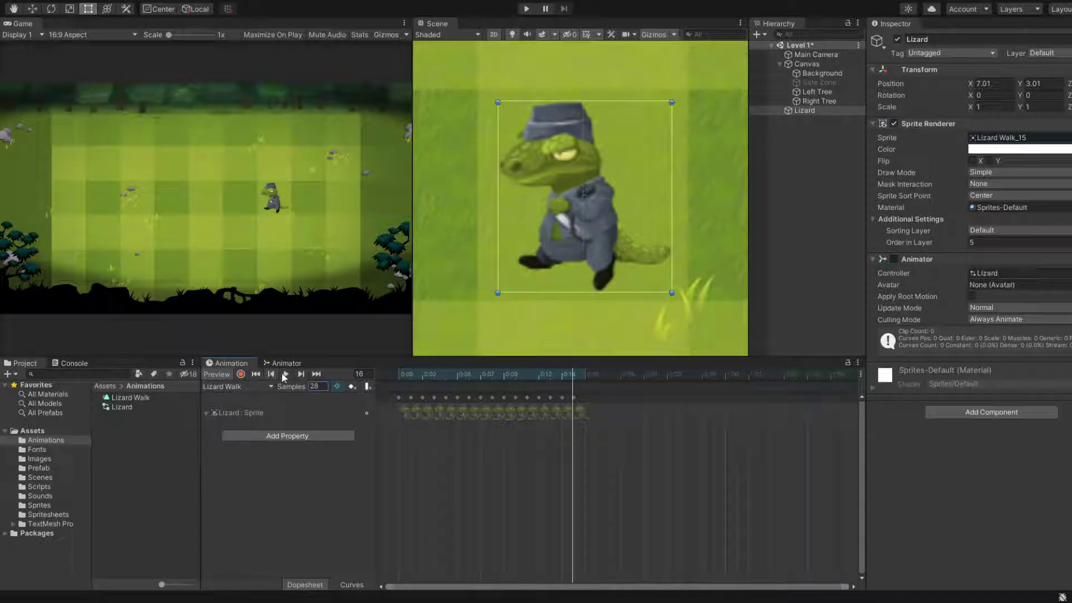
left_click(284, 373)
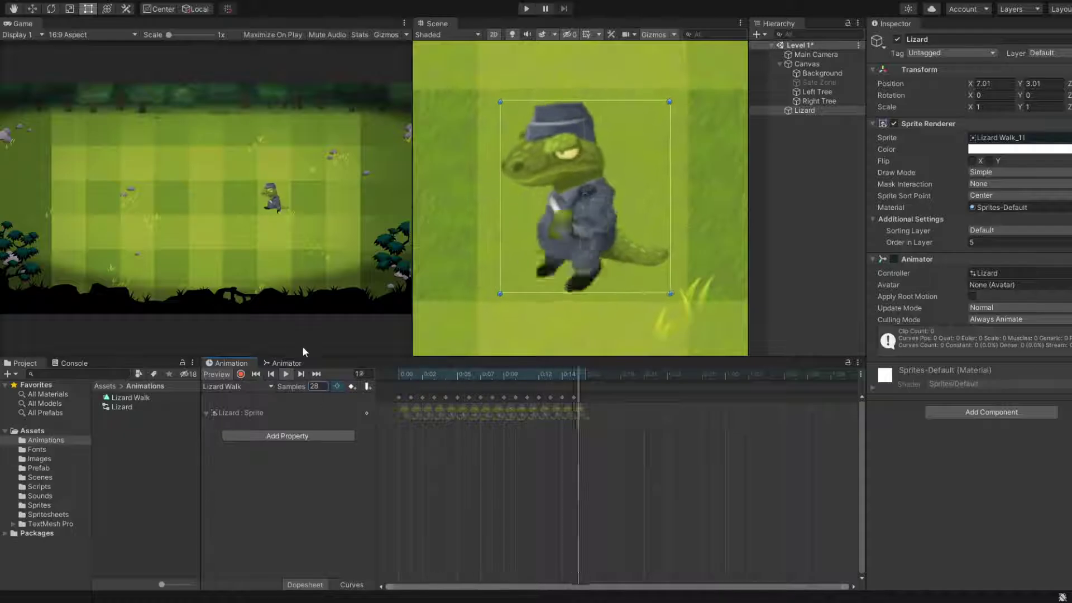
key("space")
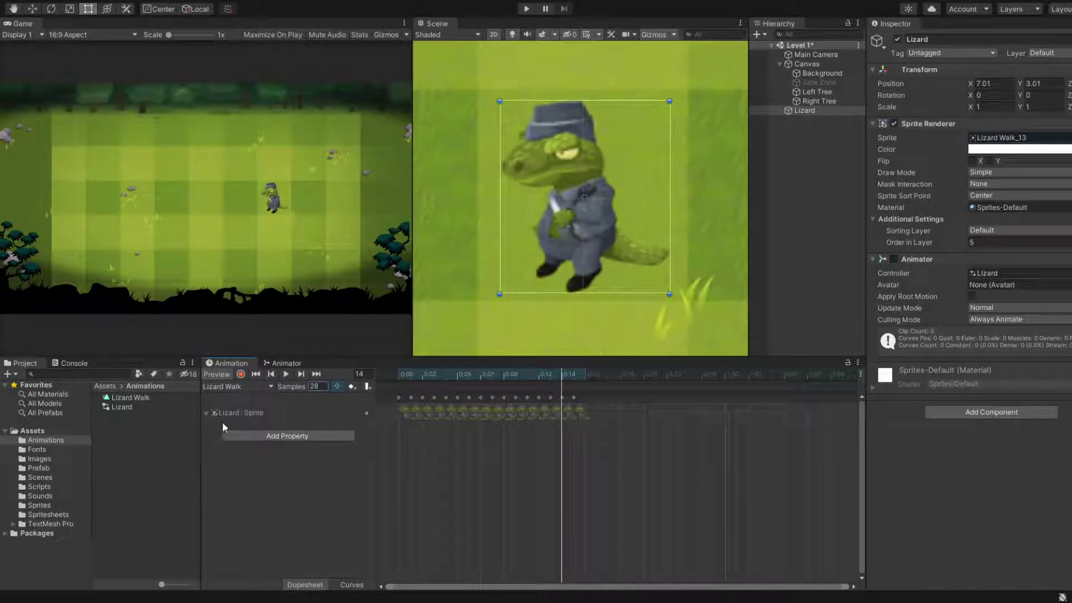
left_click(527, 9)
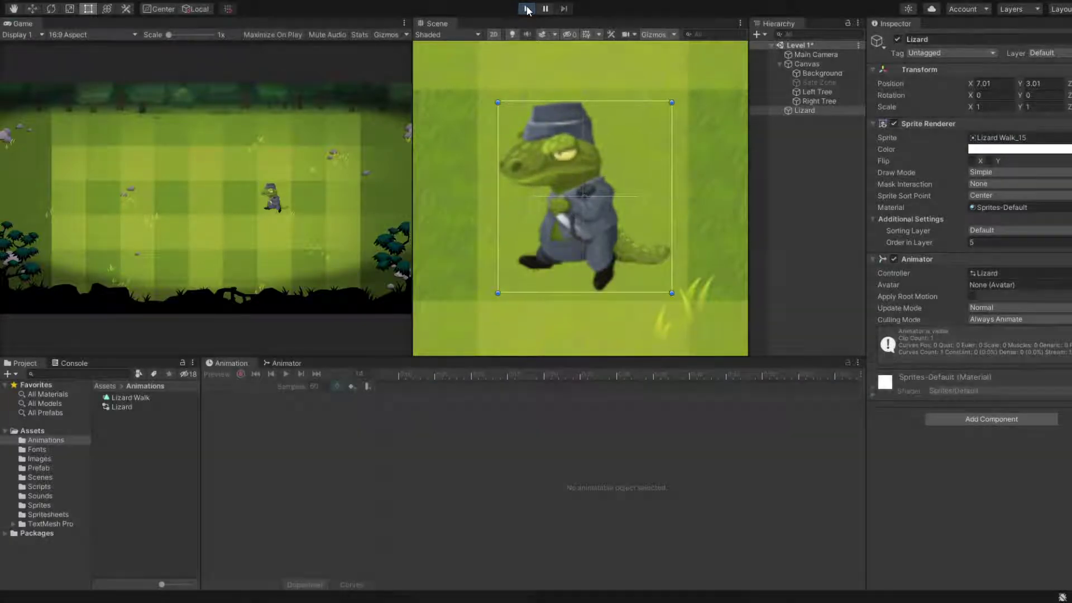
Step: Stop the test, enable Loop Time on the Lizard Walk clip, and restart Play mode
left_click(526, 9)
left_click(168, 397)
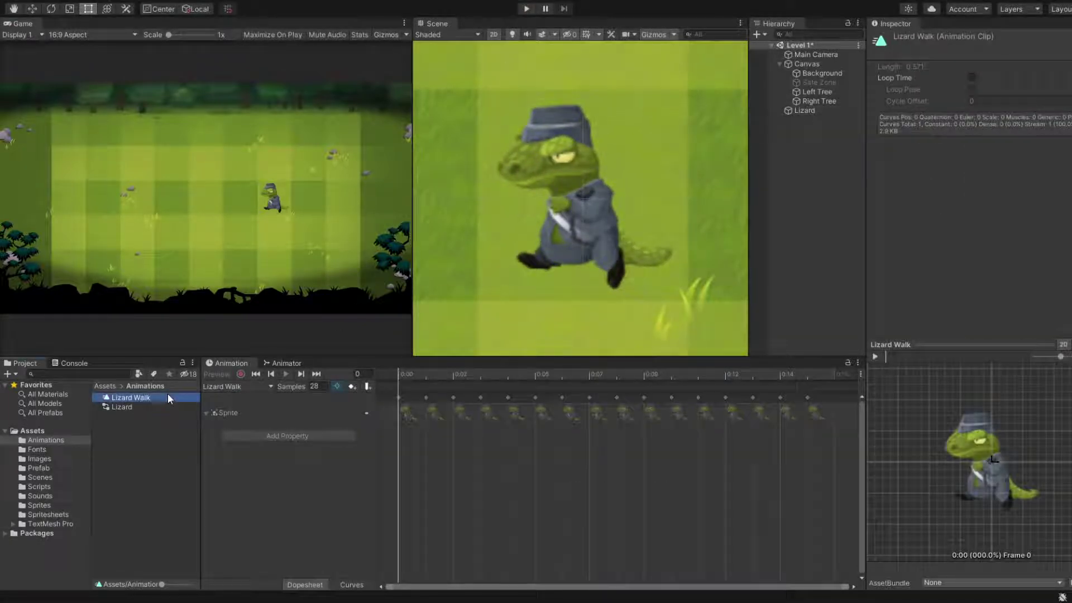
left_click(971, 78)
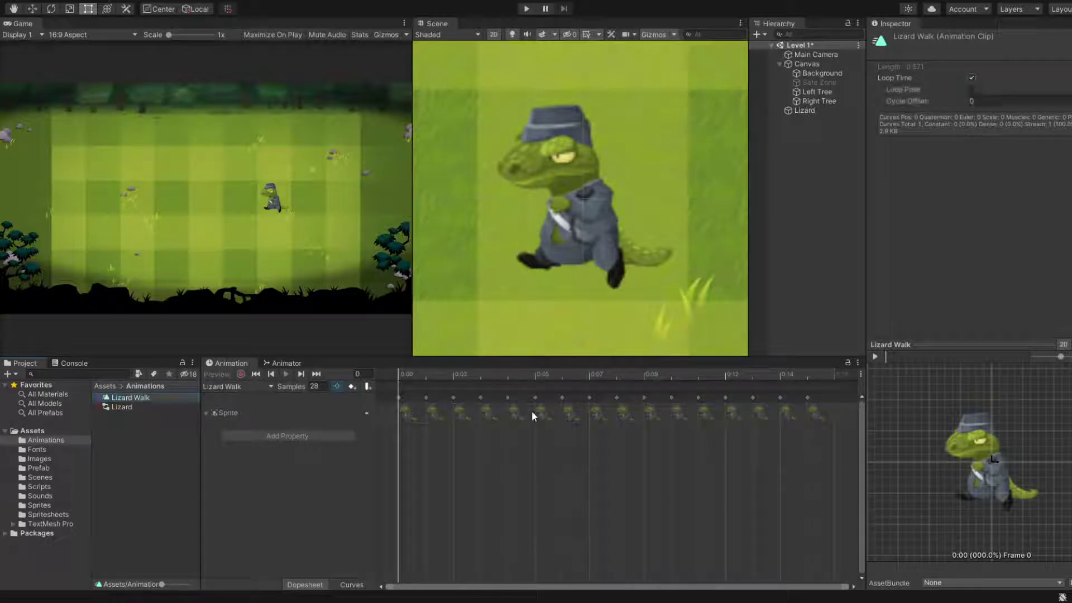
left_click(532, 12)
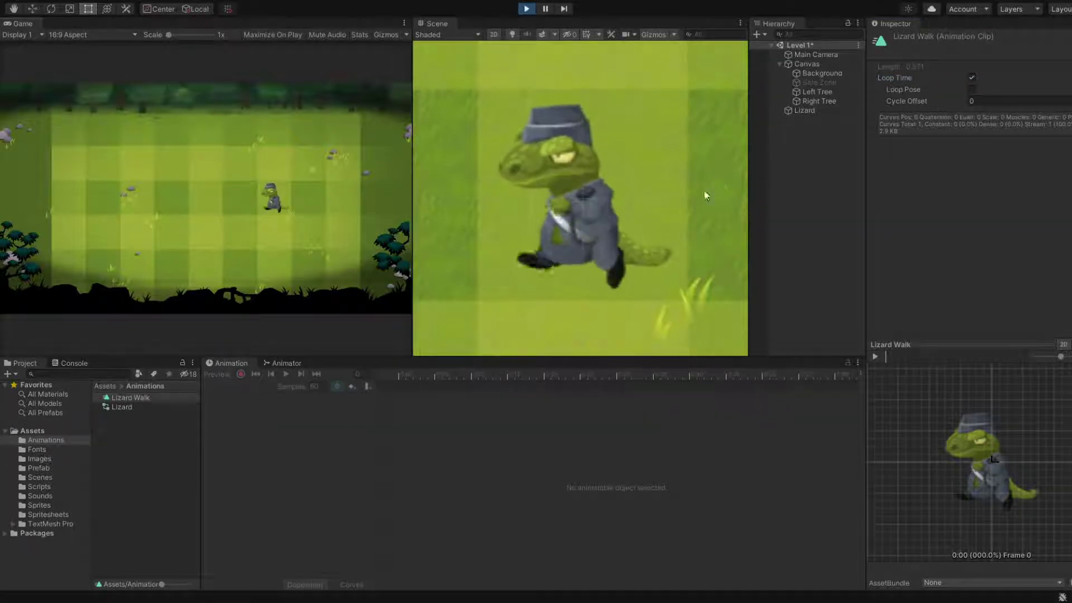
Step: Move the Lizard left across the field with the Move tool, then stop Play mode
left_click(804, 110)
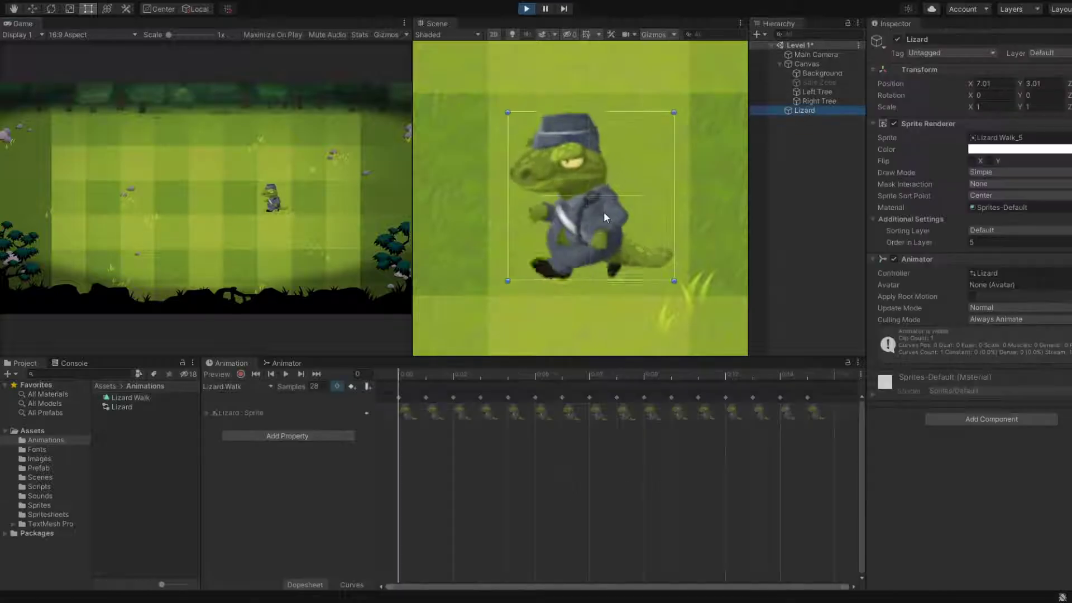
scroll(604, 212, "down", 3)
scroll(604, 212, "down", 4)
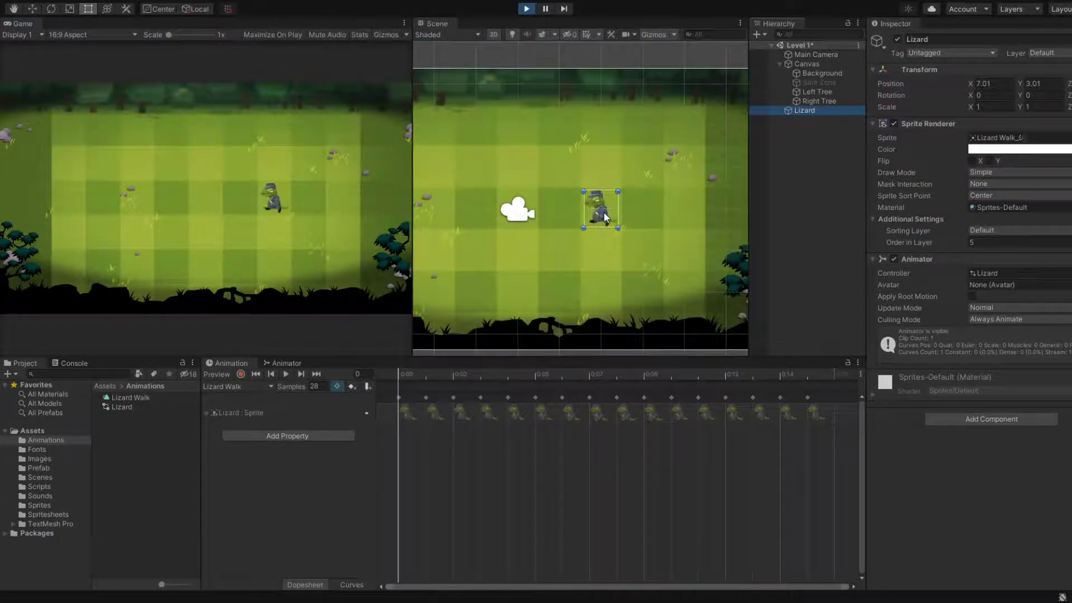
key("w")
left_click_drag(644, 211, 245, 173)
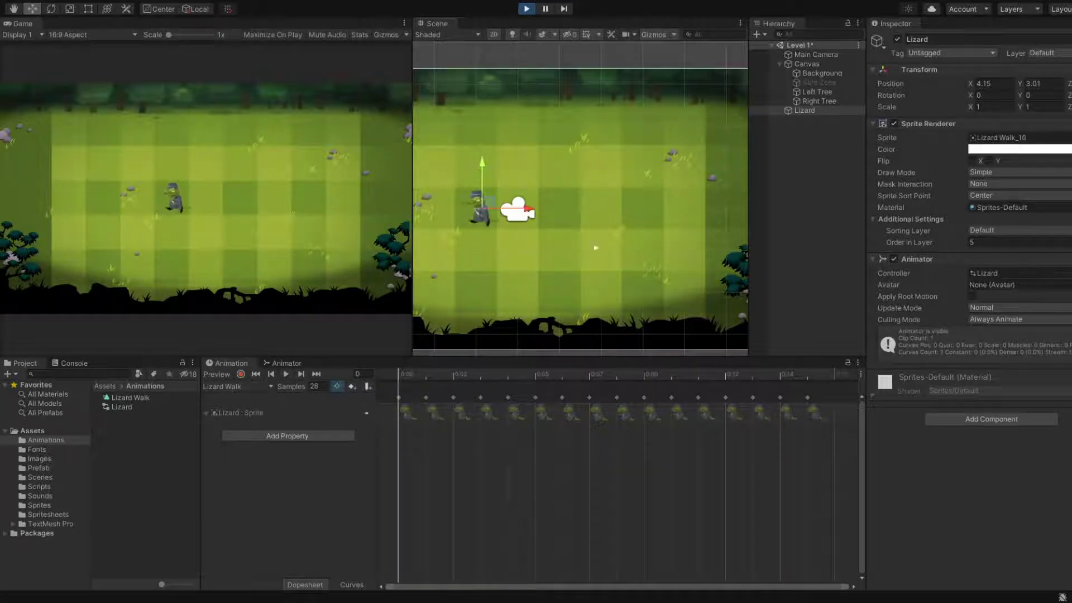
left_click(525, 9)
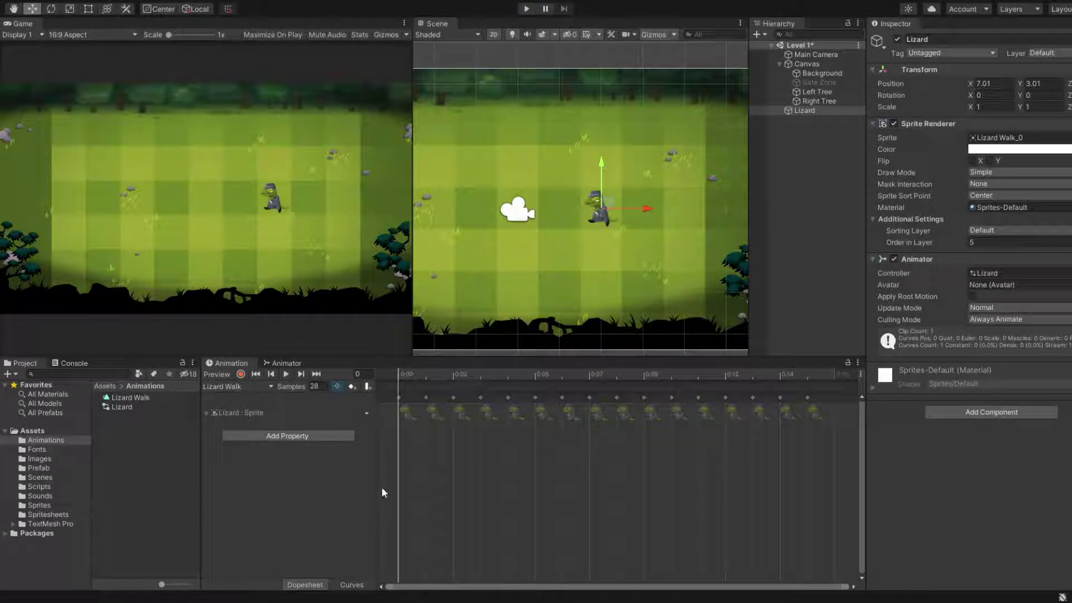
Step: Set the Lizard Walk clip to 14 samples and play the preview
left_click(315, 387)
scroll(454, 436, "up", 1)
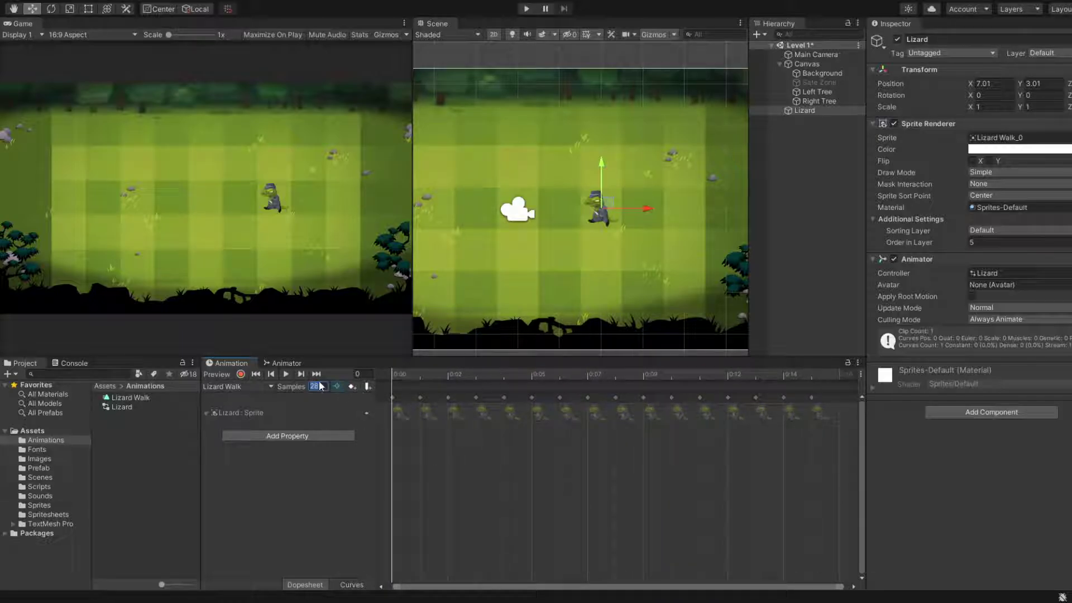
key("ctrl+z")
type("14")
key("Return")
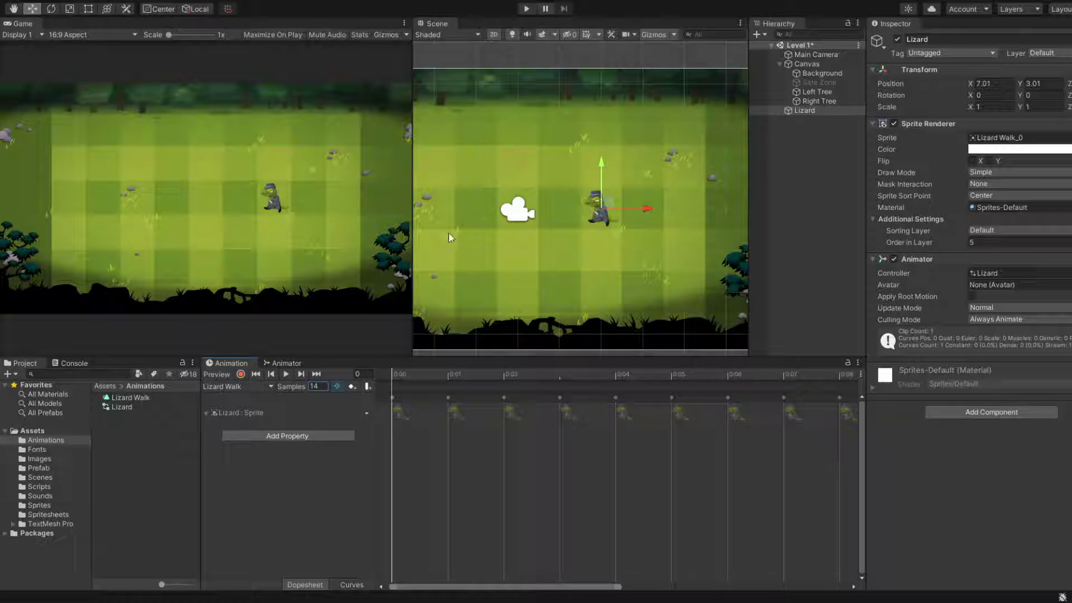
left_click(288, 377)
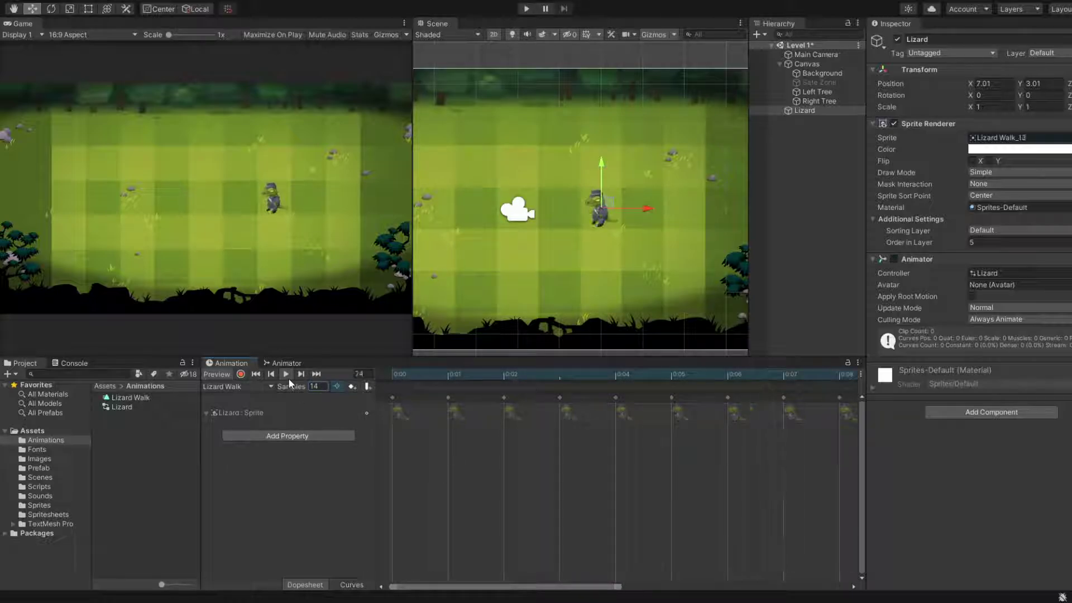
Step: Change the clip's sample rate to 20 samples
scroll(527, 179, "up", 2)
scroll(643, 278, "up", 3)
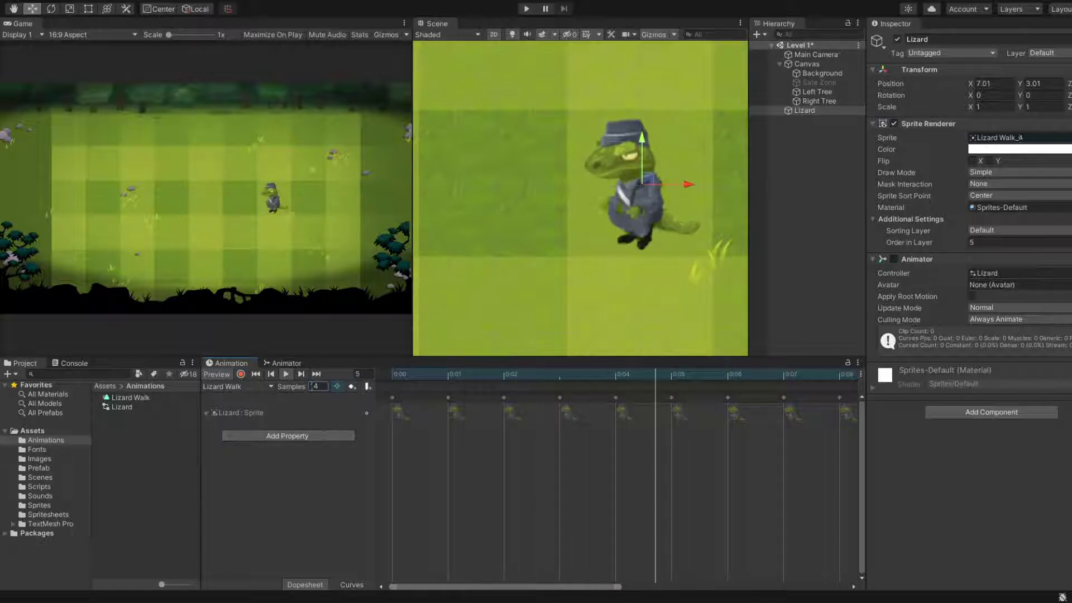
left_click(318, 386)
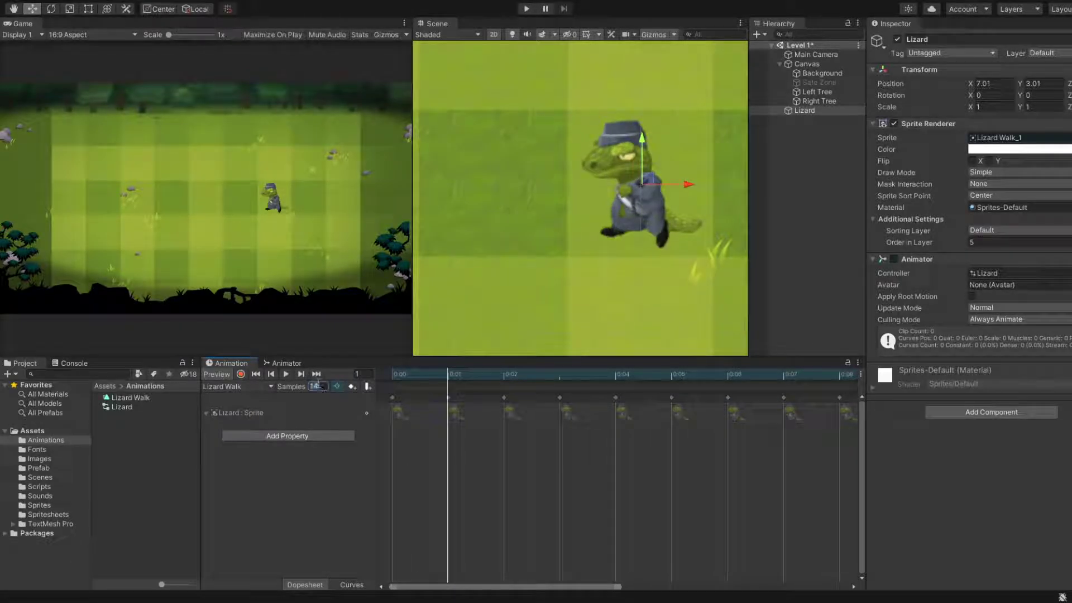
type("20")
left_click(289, 377)
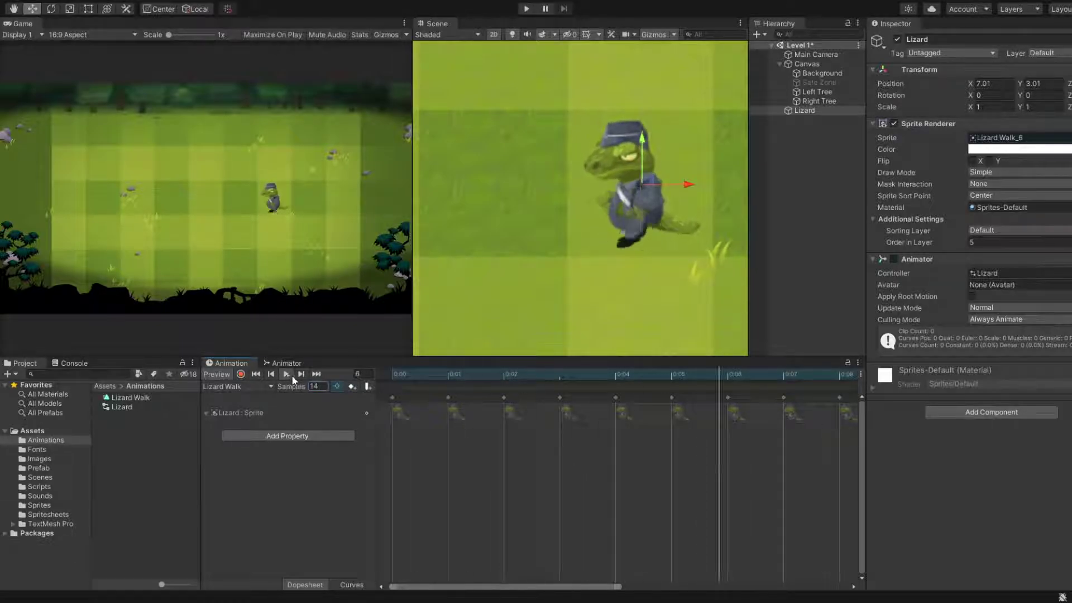
left_click(286, 374)
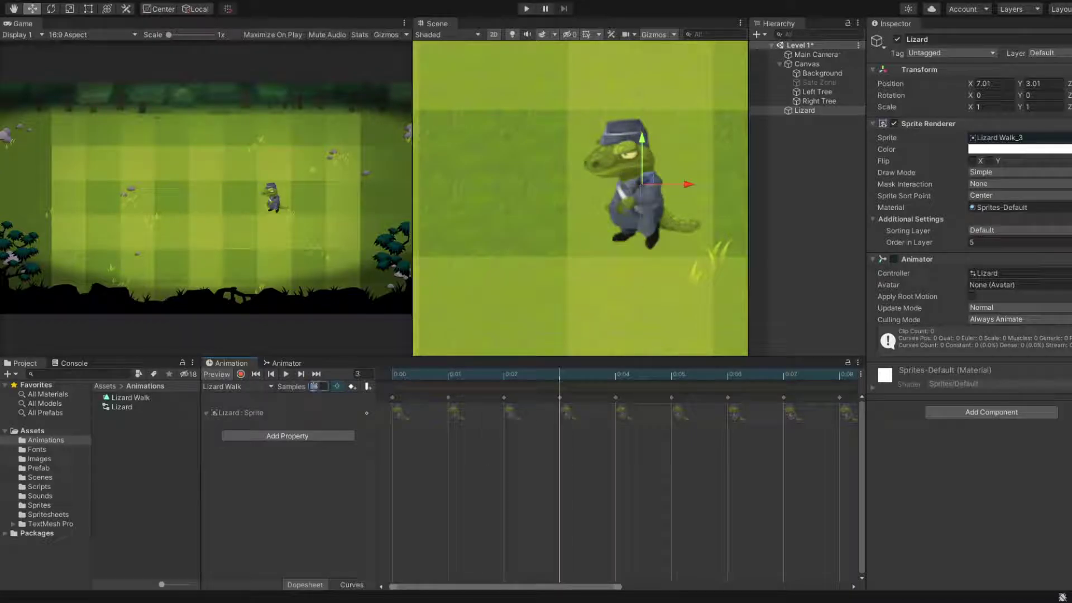
type("20")
key("Return")
Step: Preview the walk cycle at 20 samples, stopping on frame 3 (Lizard Walk_3)
left_click(281, 372)
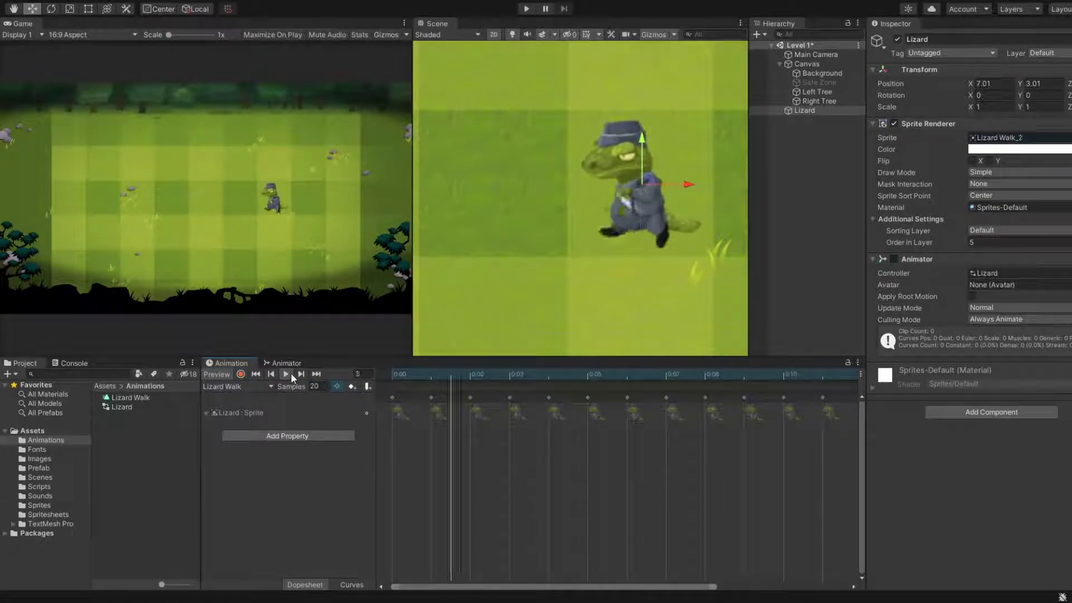
left_click(286, 374)
scroll(528, 408, "down", 1)
scroll(533, 408, "down", 3)
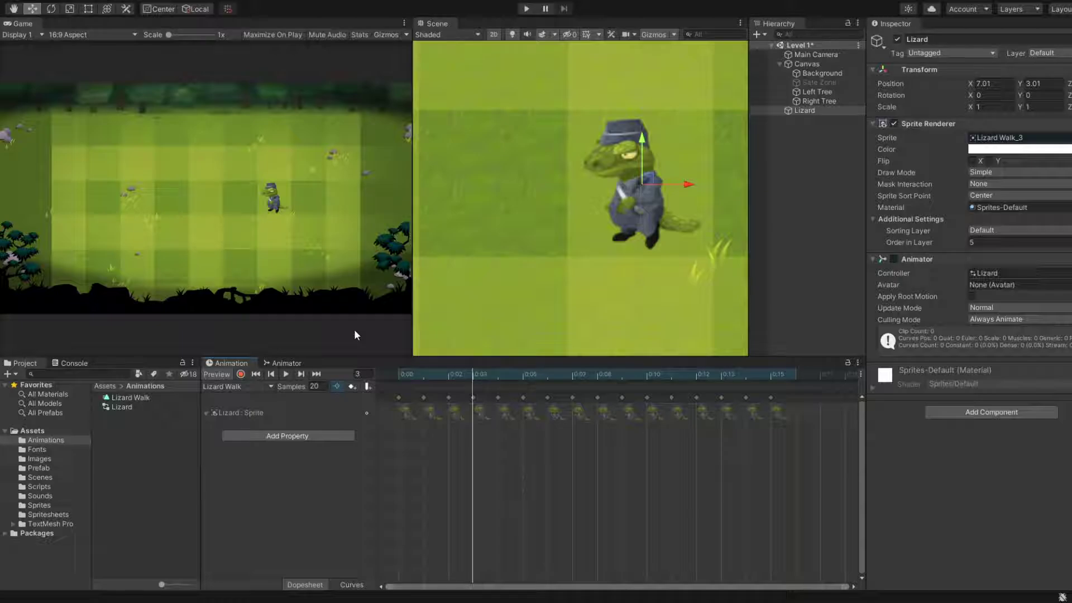
scroll(547, 272, "down", 2)
scroll(545, 268, "down", 5)
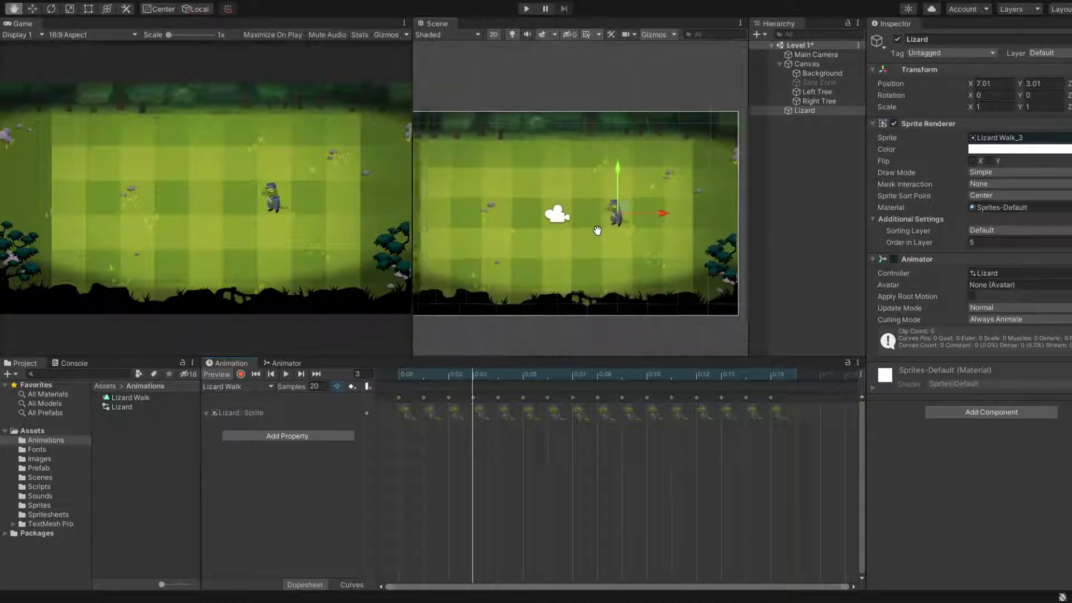
Step: Switch from Unity to the browser showing the Create An Animation summary slide
scroll(596, 231, "up", 1)
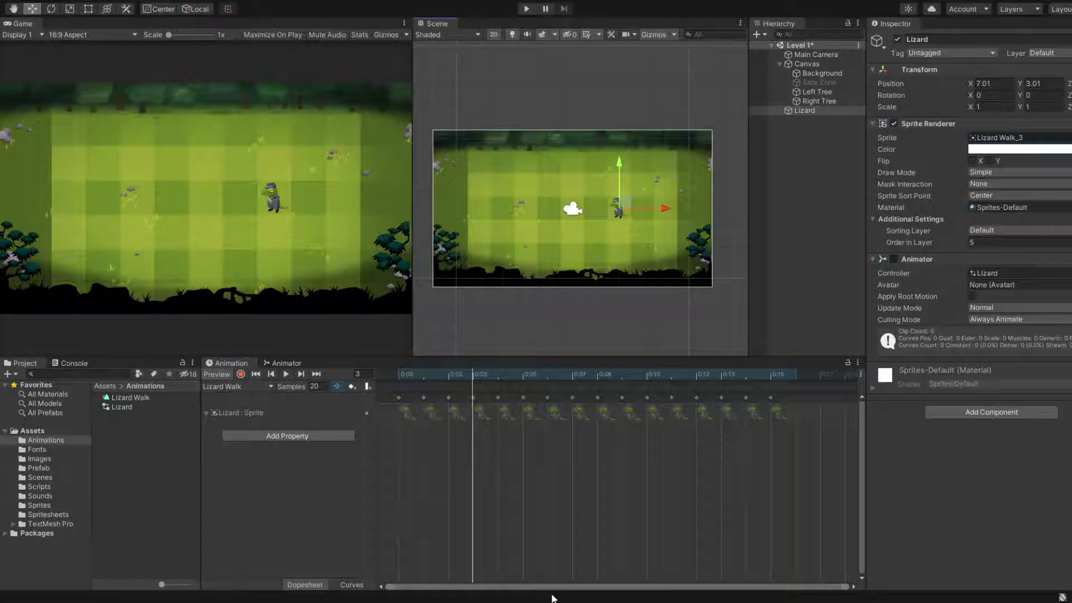
key("alt+Tab")
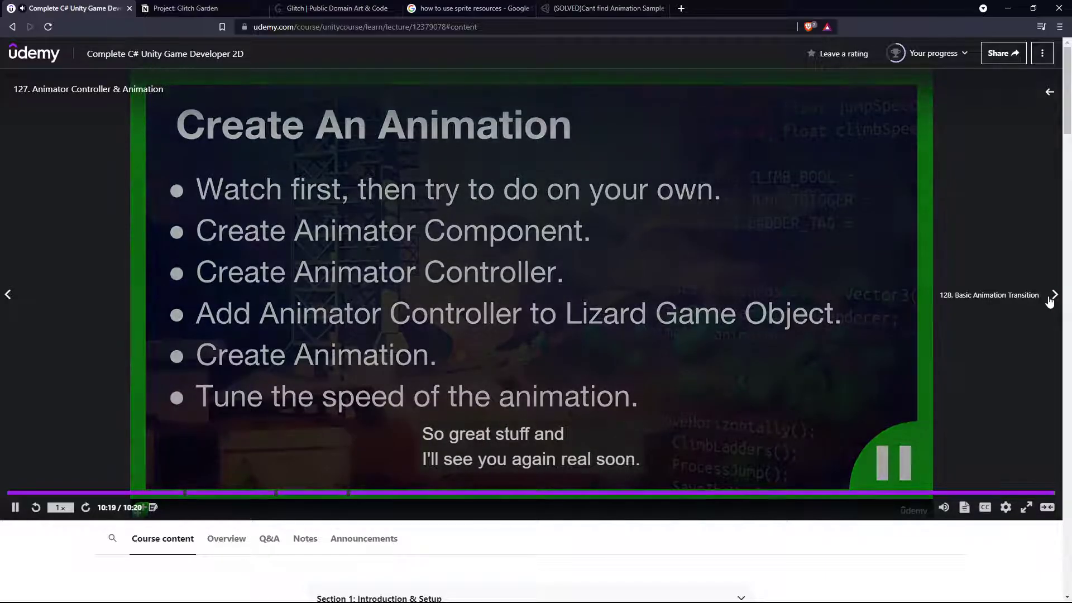
Step: Advance to lecture 128, Basic Animation Transitions, and let it play
left_click(1054, 295)
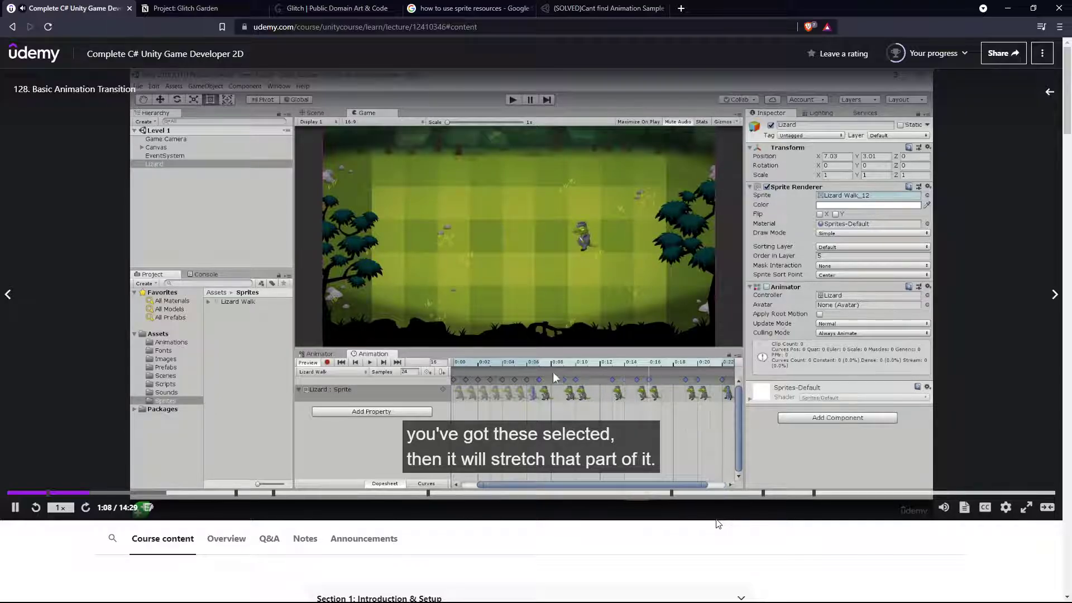
Step: Pause the lecture, refocus the browser, then resume until the audio files are selected for Sounds
left_click(605, 344)
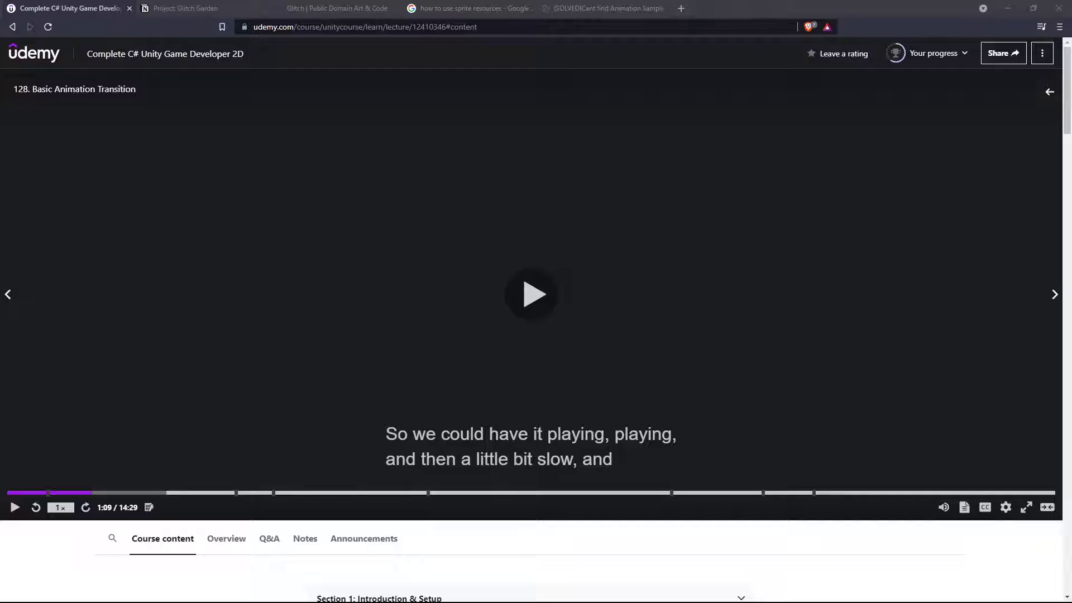
left_click(519, 596)
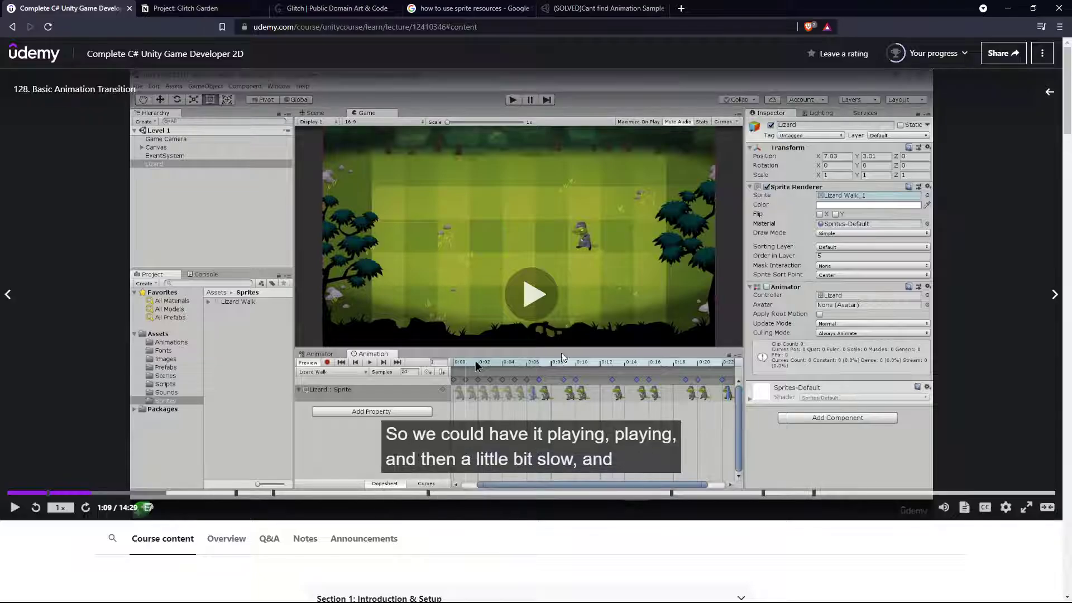
left_click(561, 352)
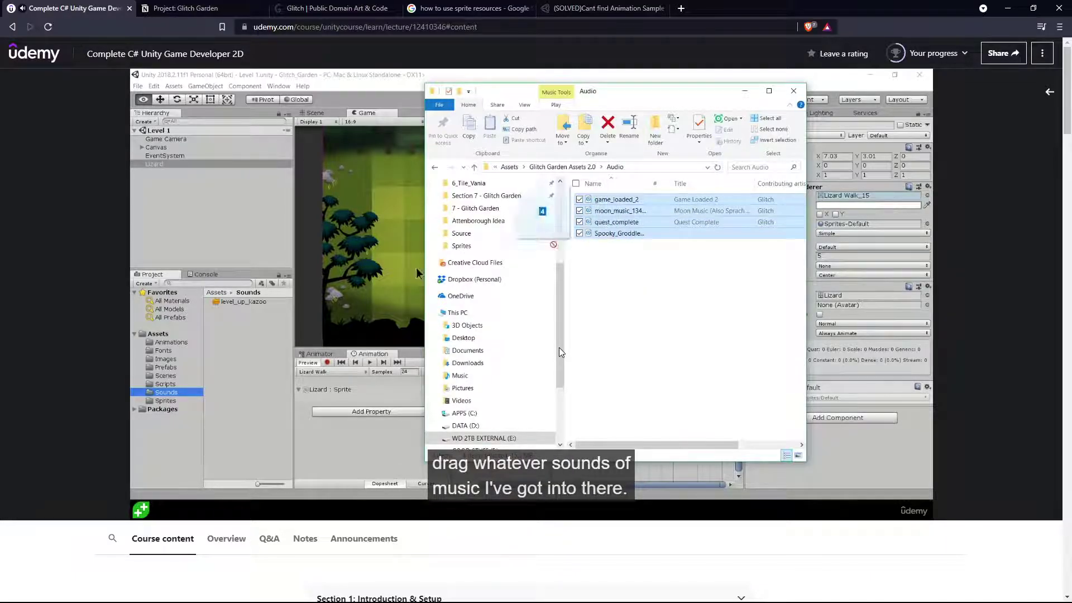
key("space")
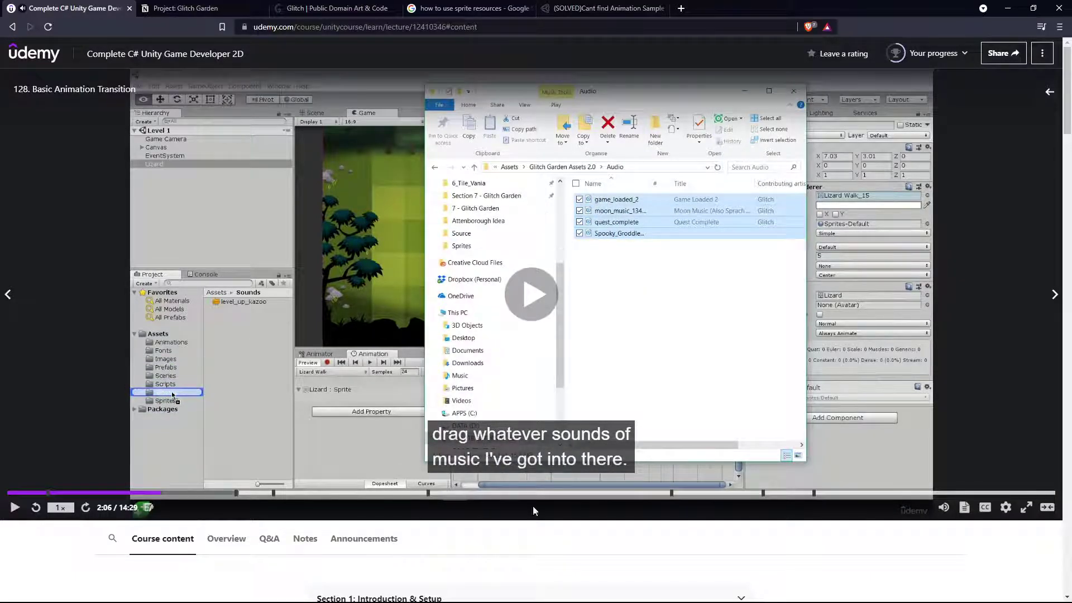
left_click(531, 598)
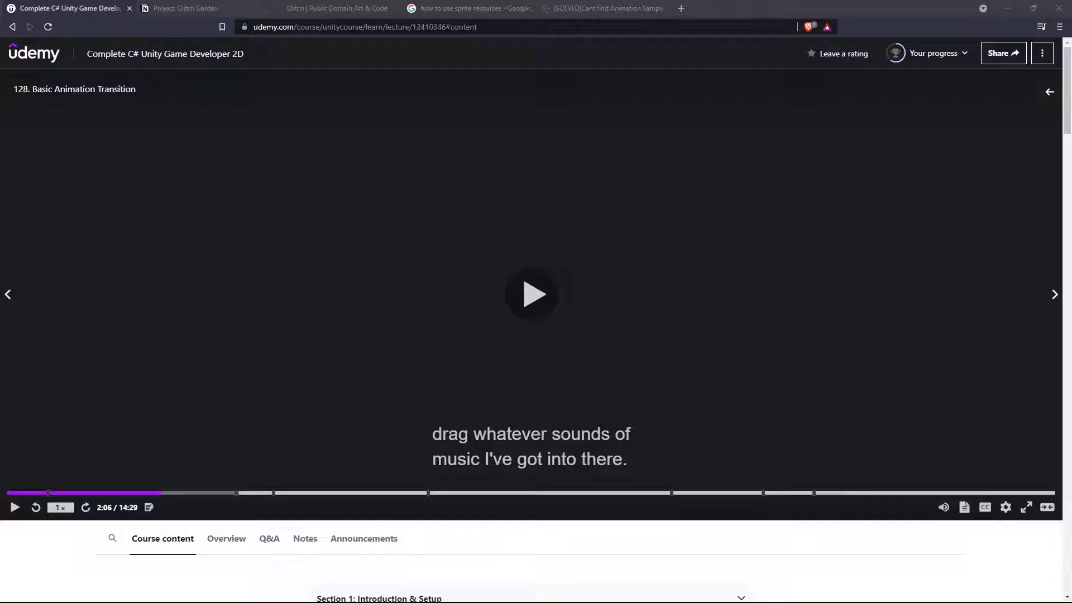
key("alt+Tab")
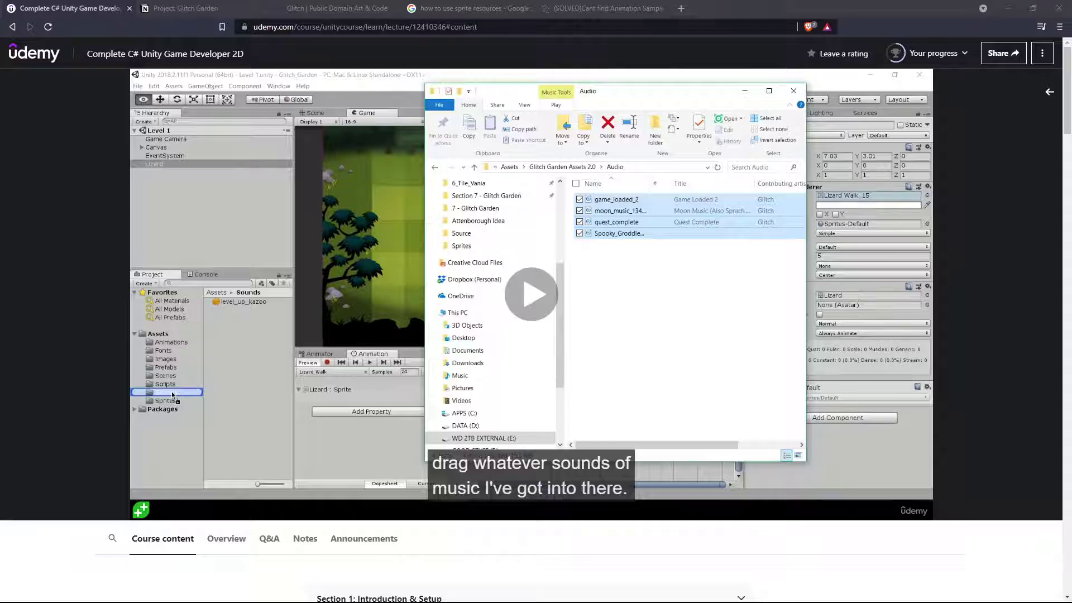
left_click(513, 311)
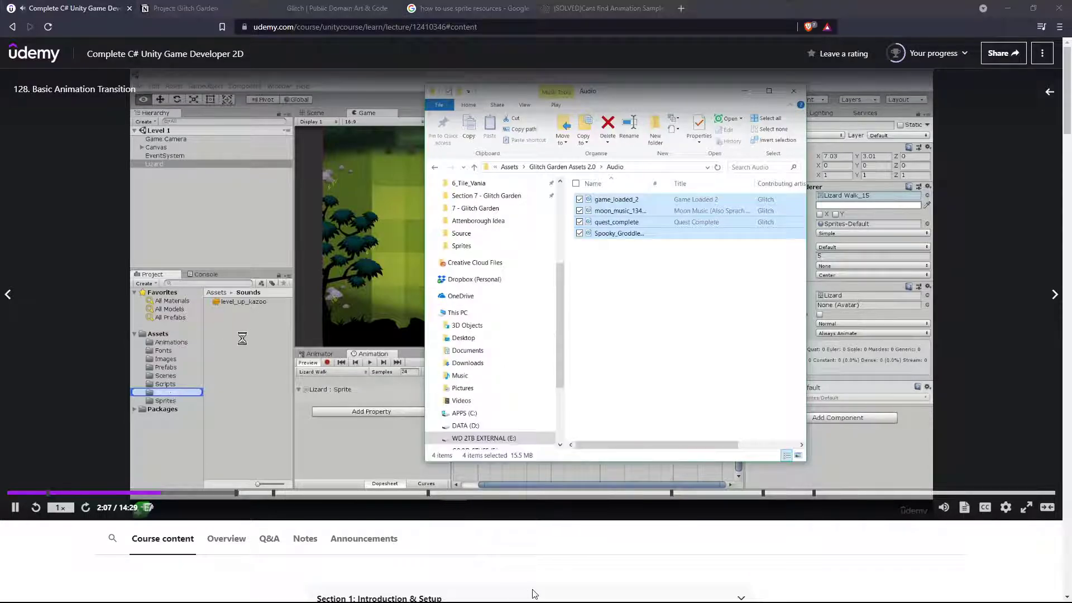
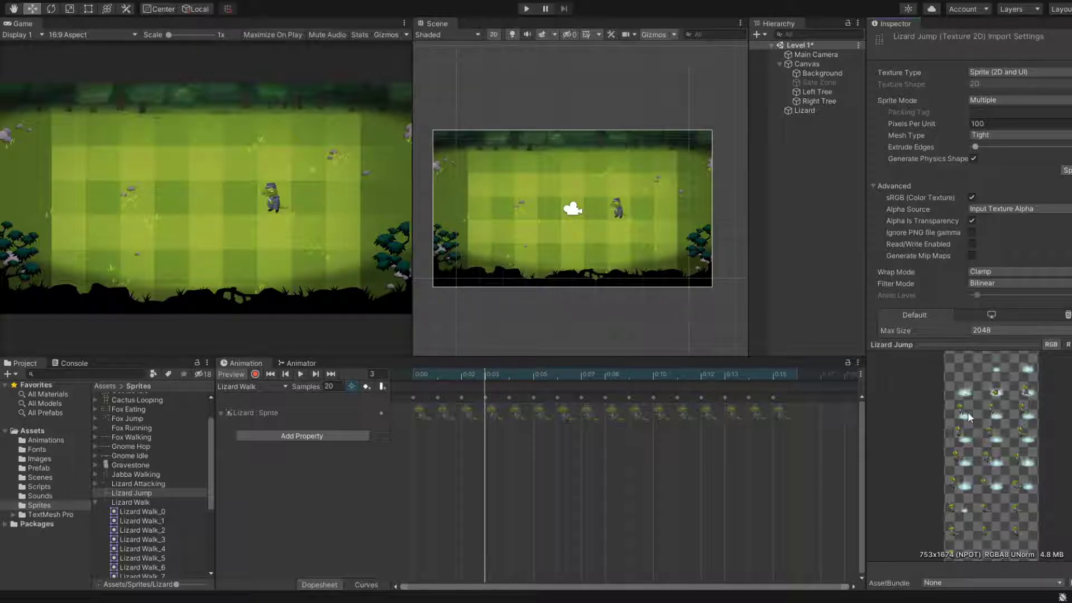
left_click(123, 493)
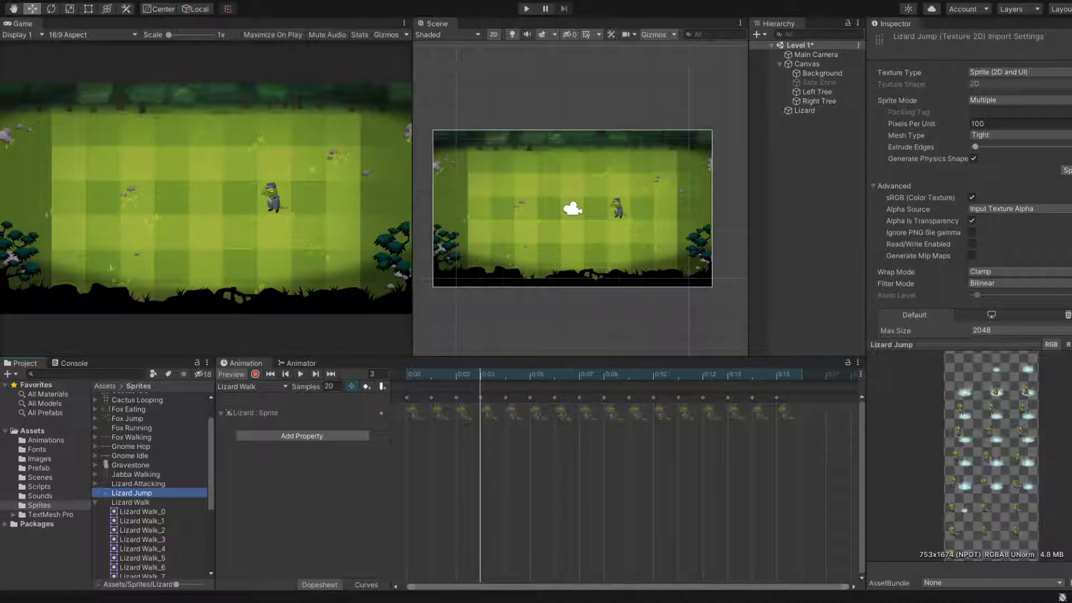
left_click(733, 145)
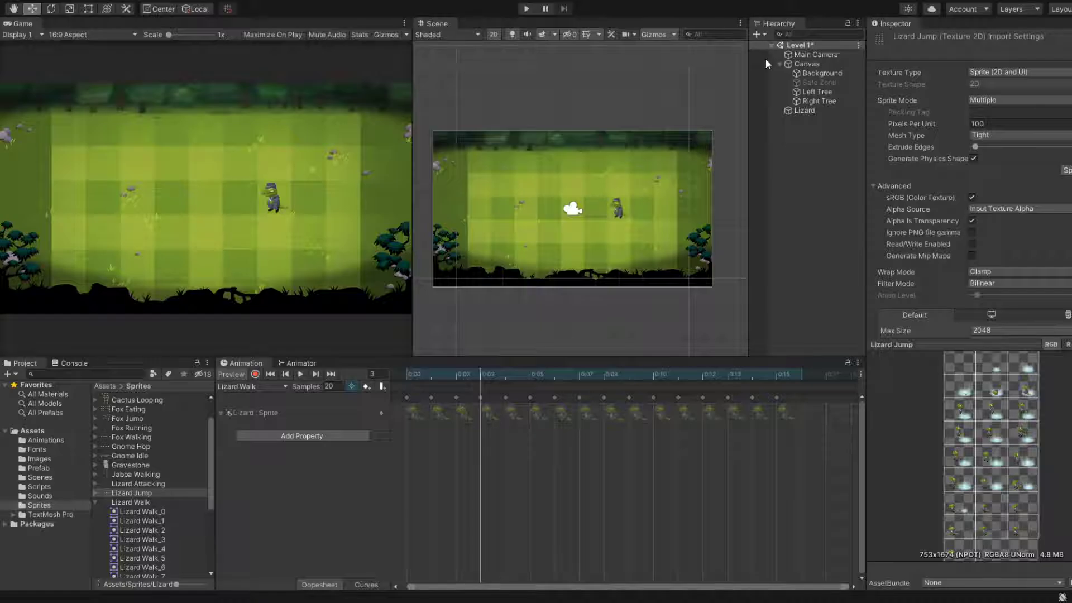
Step: Expand the Lizard Jump sheet and preview its early frames one by one
left_click(96, 493)
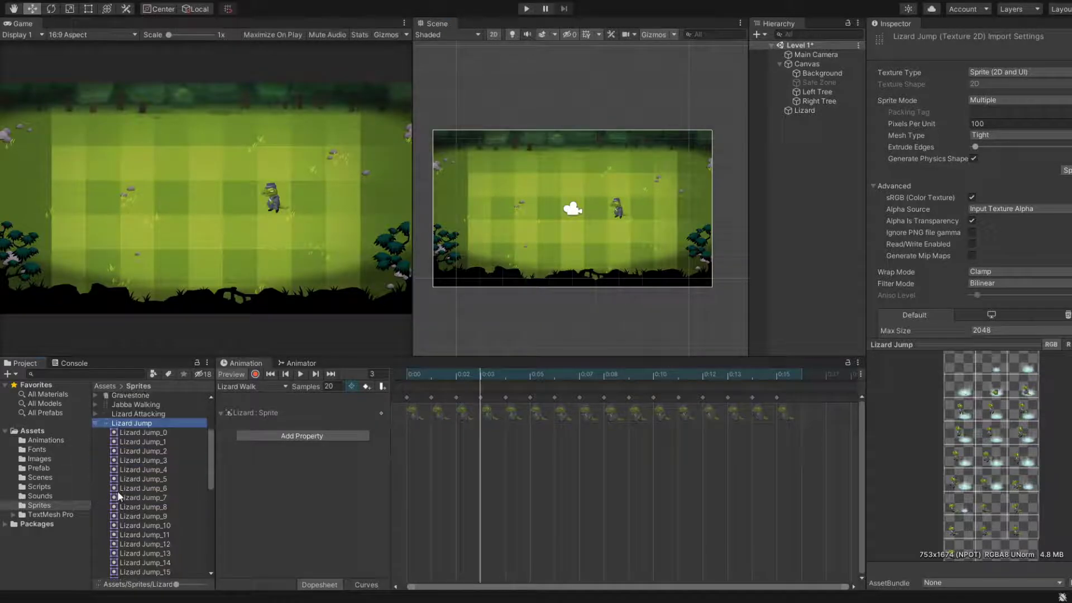
scroll(123, 480, "down", 3)
left_click(156, 424)
key("Down")
key("Down")
key("Down")
key("Down")
key("Down")
key("Down")
key("Down")
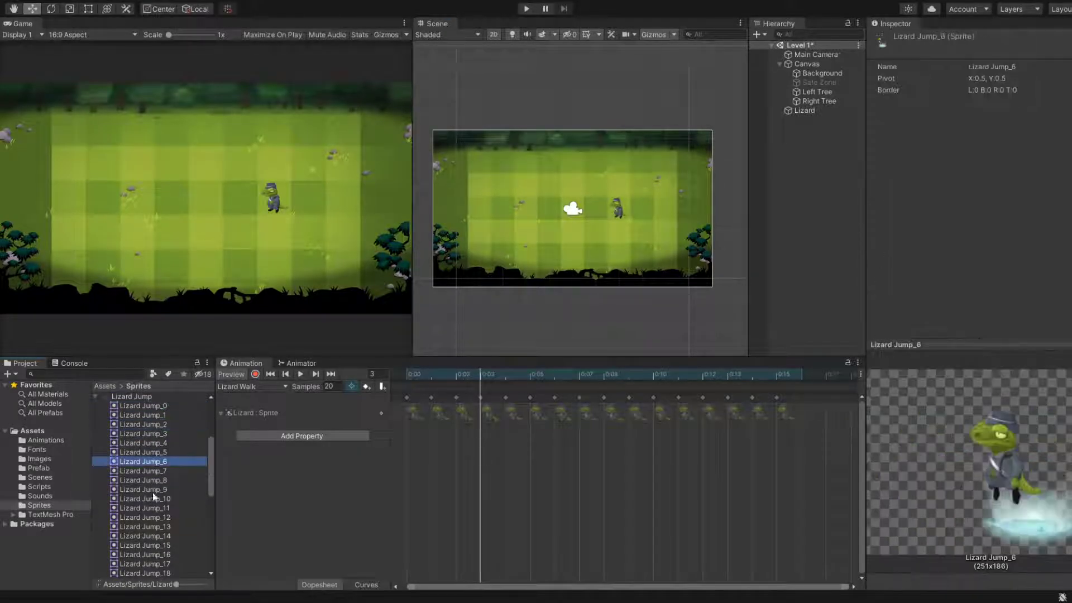
left_click(140, 403)
key("Down")
key("Down")
key("Down")
key("Down")
key("Down")
key("Down")
key("Down")
key("Down")
key("Down")
key("Down")
key("Down")
key("Down")
key("Down")
key("Down")
key("Down")
key("Down")
key("Down")
key("Down")
key("Down")
key("Down")
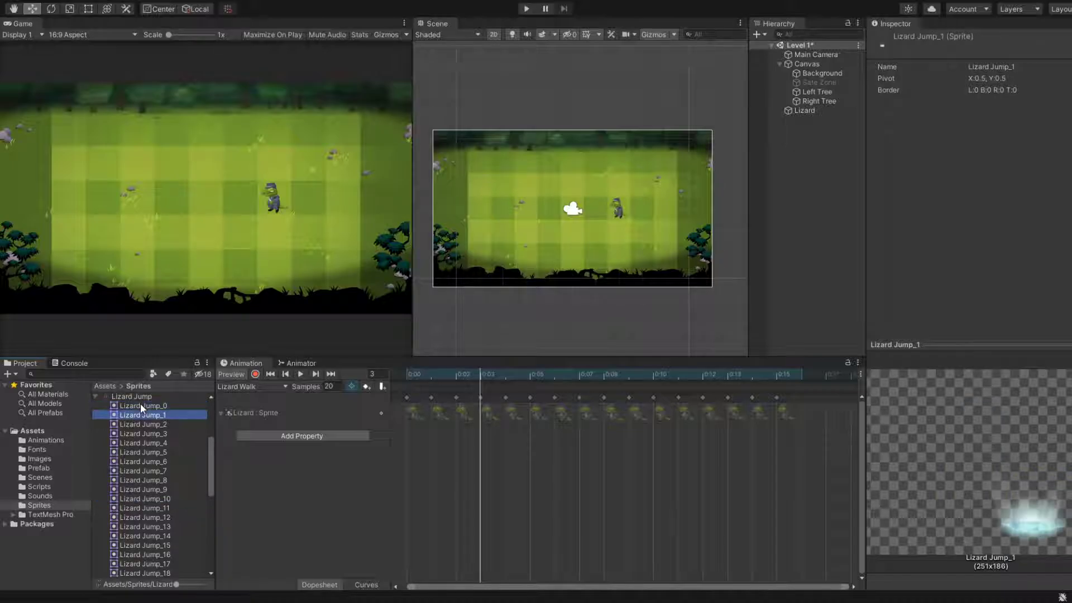
key("Down")
key("Down")
key("Up")
key("Up")
key("Up")
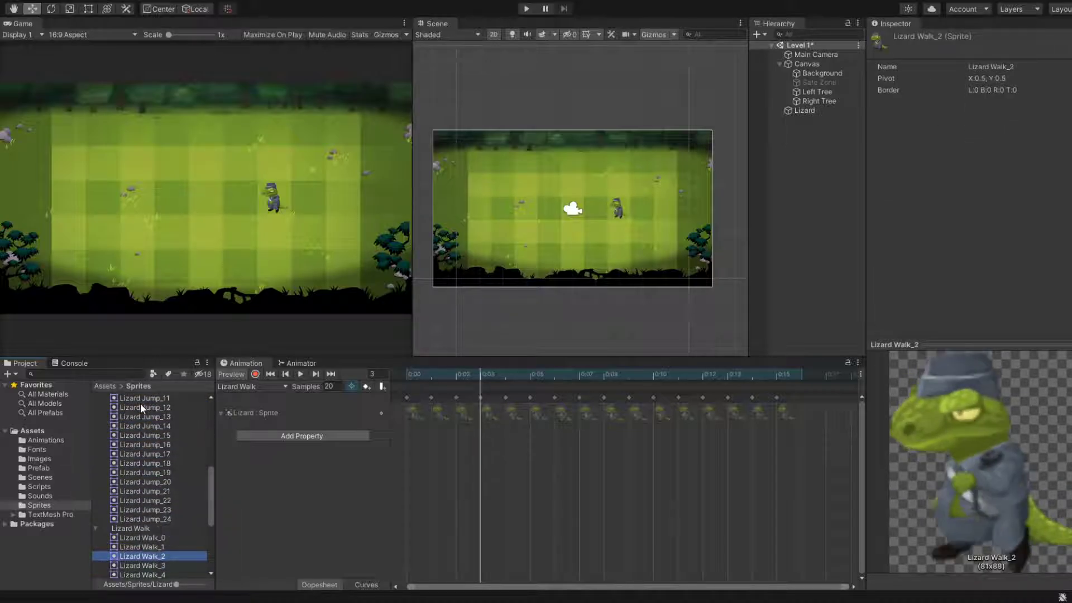
key("Up")
key("Up")
key("Up")
key("Up")
key("Up")
key("Up")
key("Up")
key("Up")
key("Up")
key("Up")
key("Up")
key("Up")
key("Up")
key("Up")
key("Up")
key("Up")
key("Up")
key("Up")
key("Up")
key("Up")
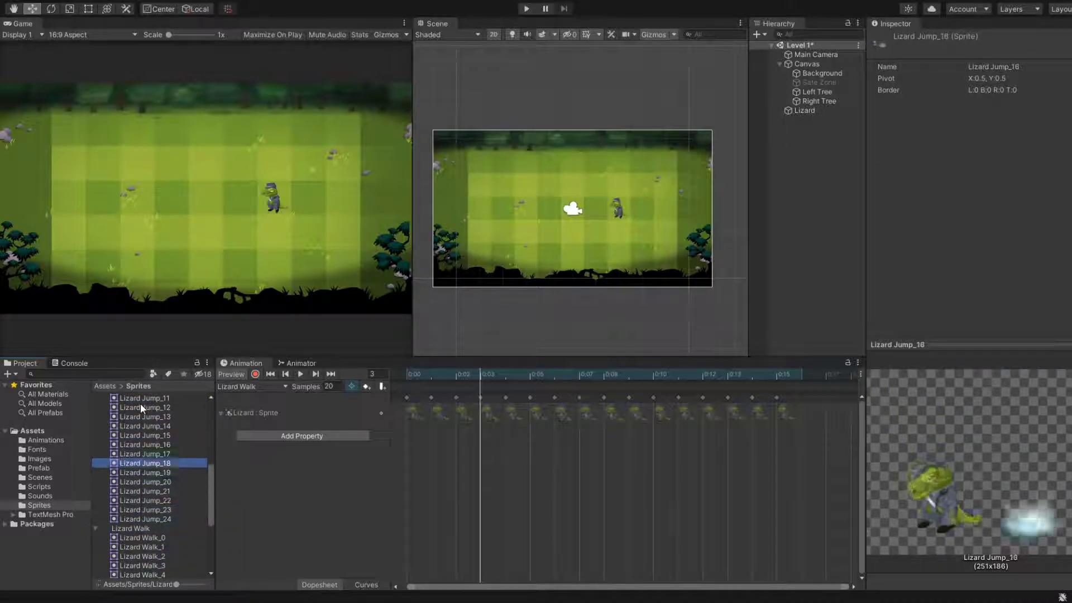
key("Down")
key("Down")
key("Down")
key("Down")
key("Down")
key("Down")
key("Down")
key("Down")
key("Down")
key("Down")
key("Down")
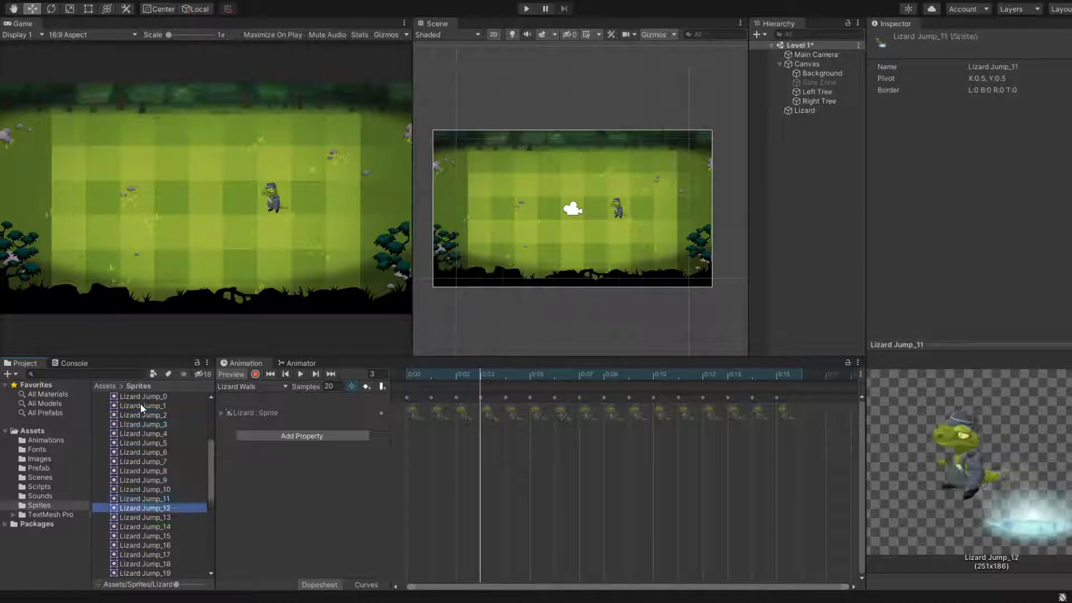
key("Up")
key("Up")
key("Up")
key("Up")
key("Up")
key("Up")
key("Up")
key("Up")
key("Up")
key("Up")
key("Up")
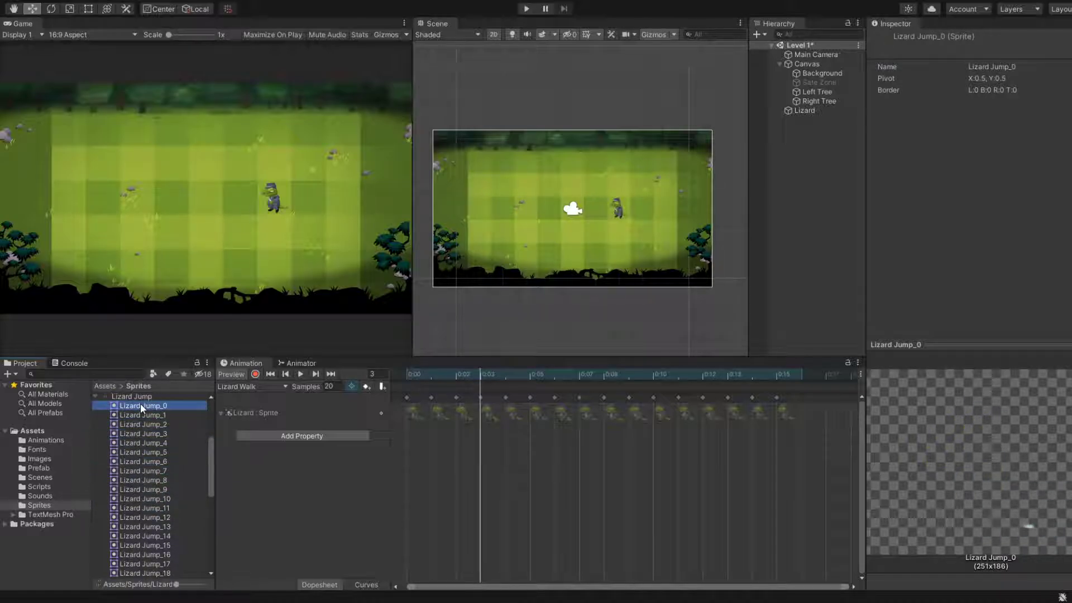
key("Up")
key("Down")
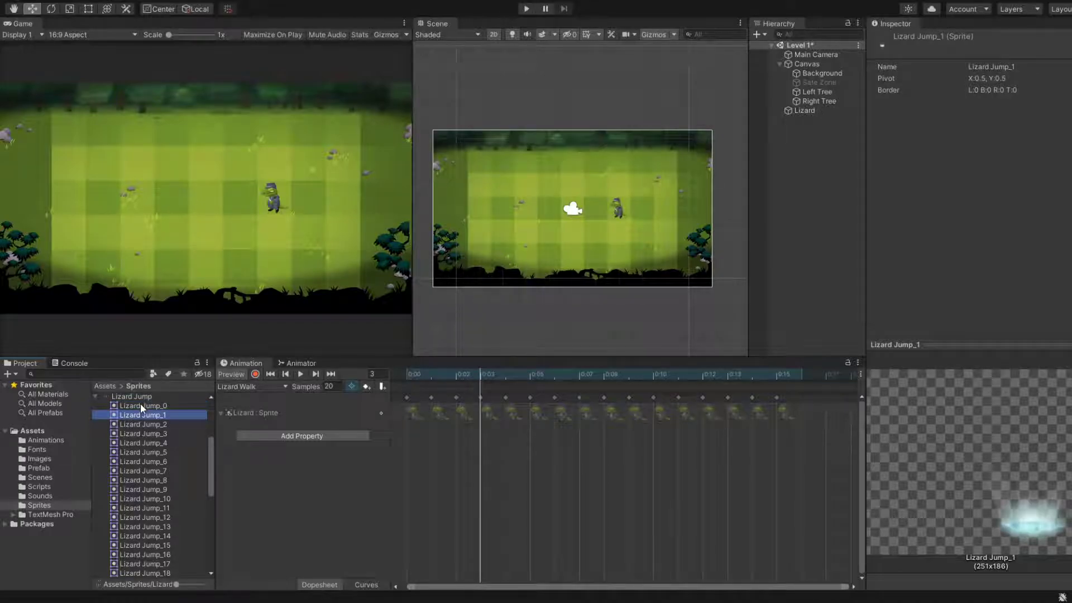
key("Up")
key("Down")
key("Down")
Step: Preview the later Lizard Jump frames, through Jump_17 and back around Jump_16
key("Up")
key("Up")
key("Up")
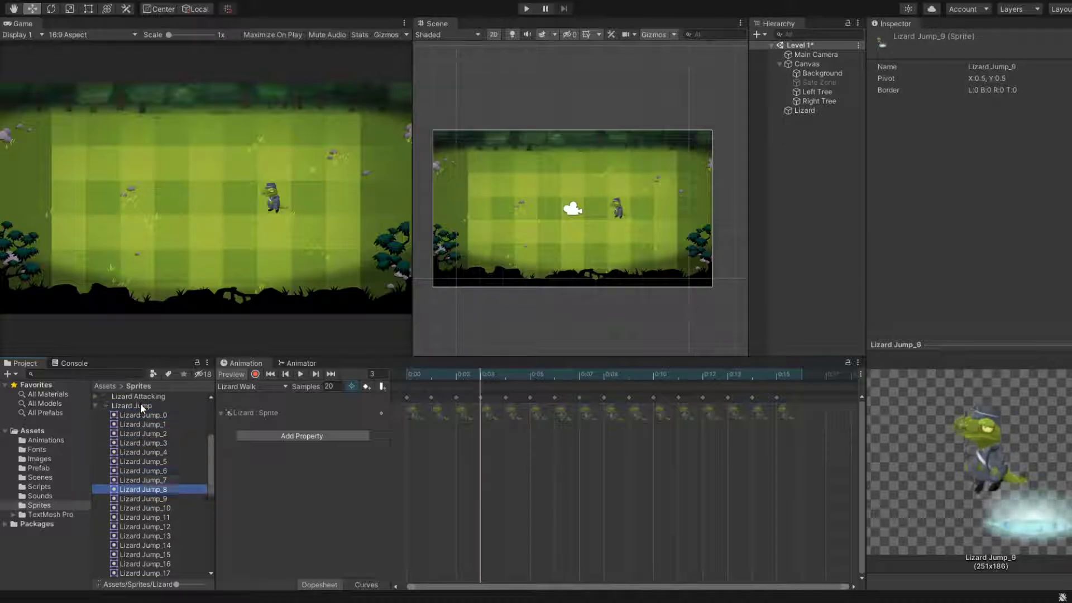
key("Up")
key("Down")
key("Down")
key("Down")
key("Down")
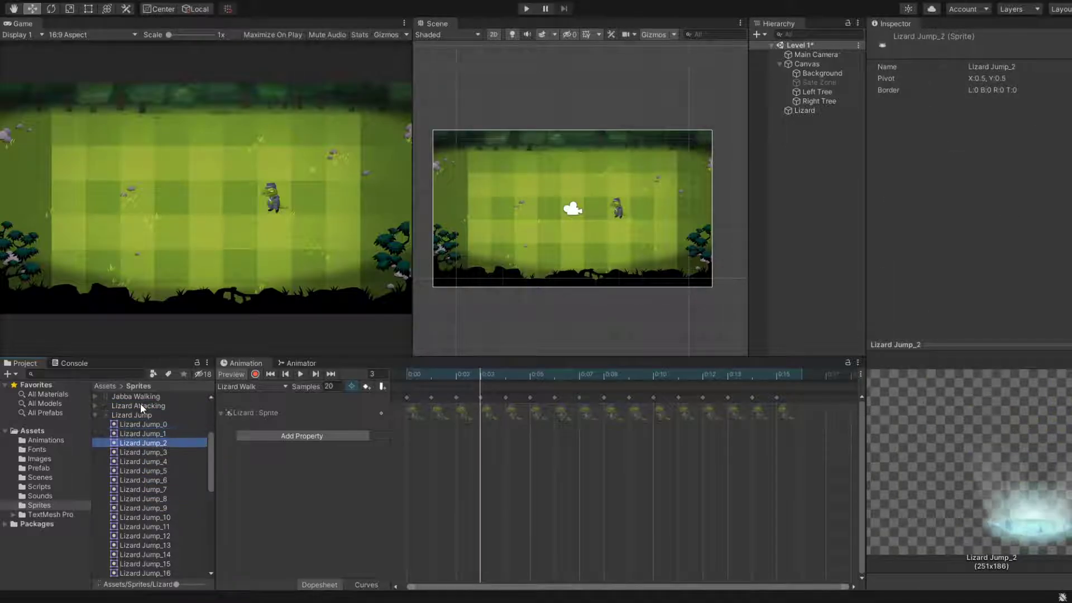
key("Down")
key("Down")
key("Down")
key("Down")
key("Down")
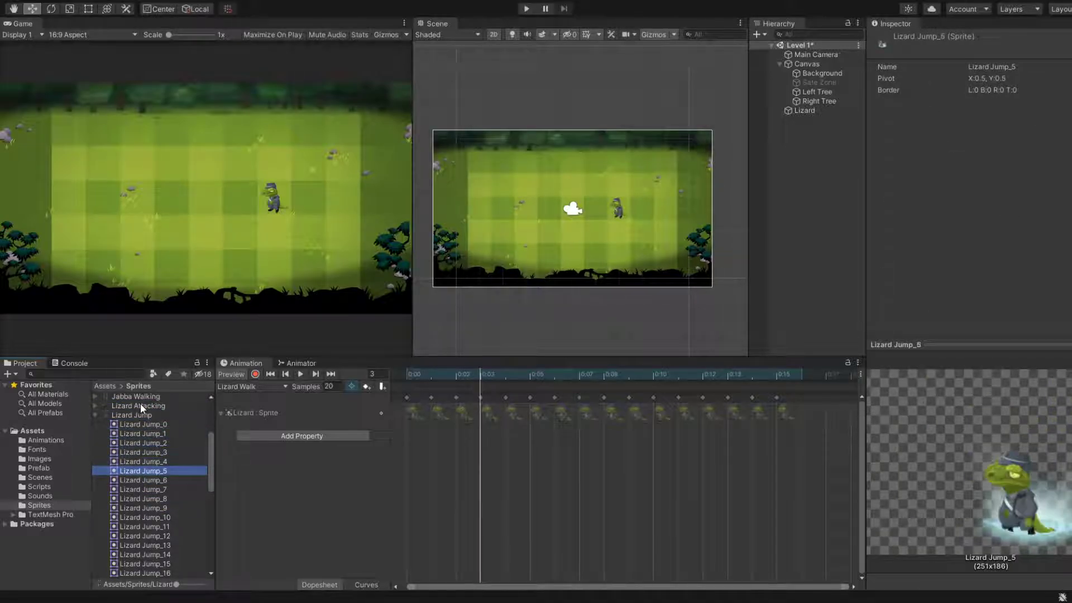
key("Down")
key("Down")
key("Down")
key("Down")
key("Down")
key("Down")
key("Down")
key("Down")
key("Down")
key("Down")
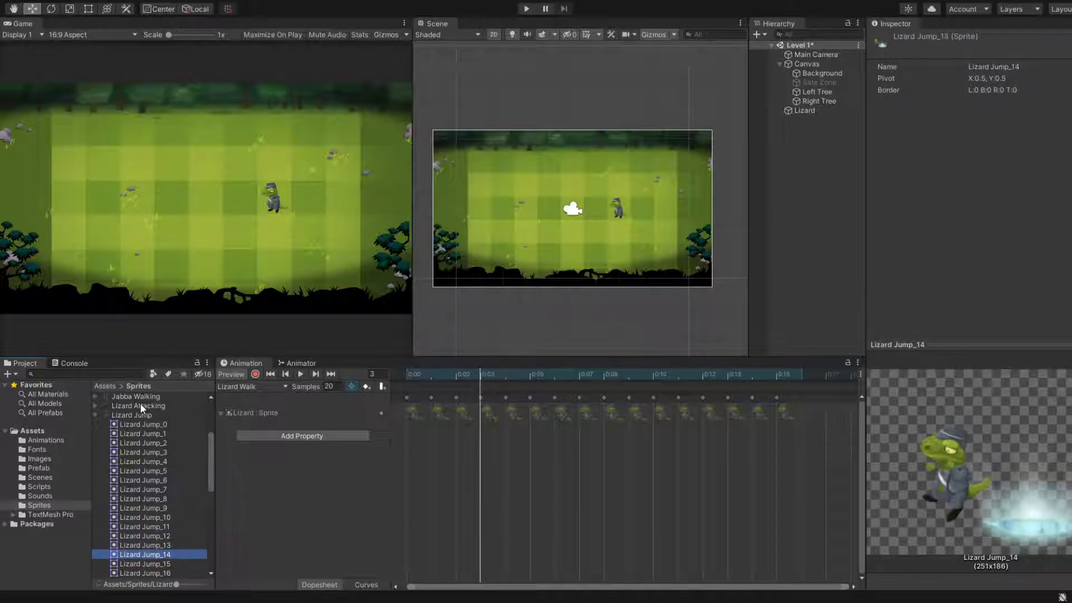
scroll(140, 403, "down", 2)
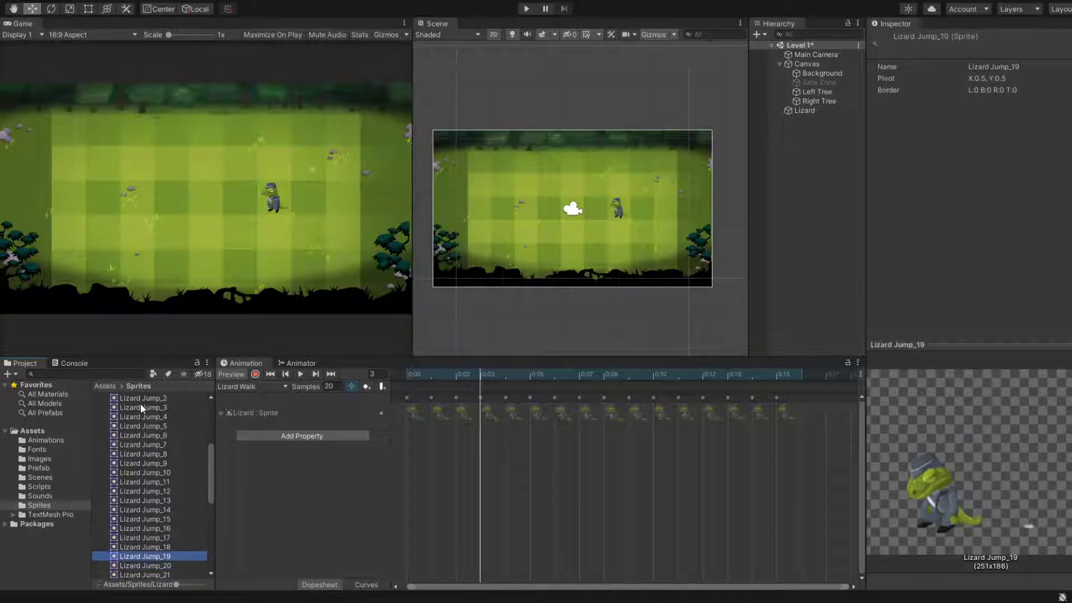
key("Up")
key("Up")
key("Down")
key("Down")
key("Up")
key("Down")
key("Down")
key("Up")
key("Up")
key("Up")
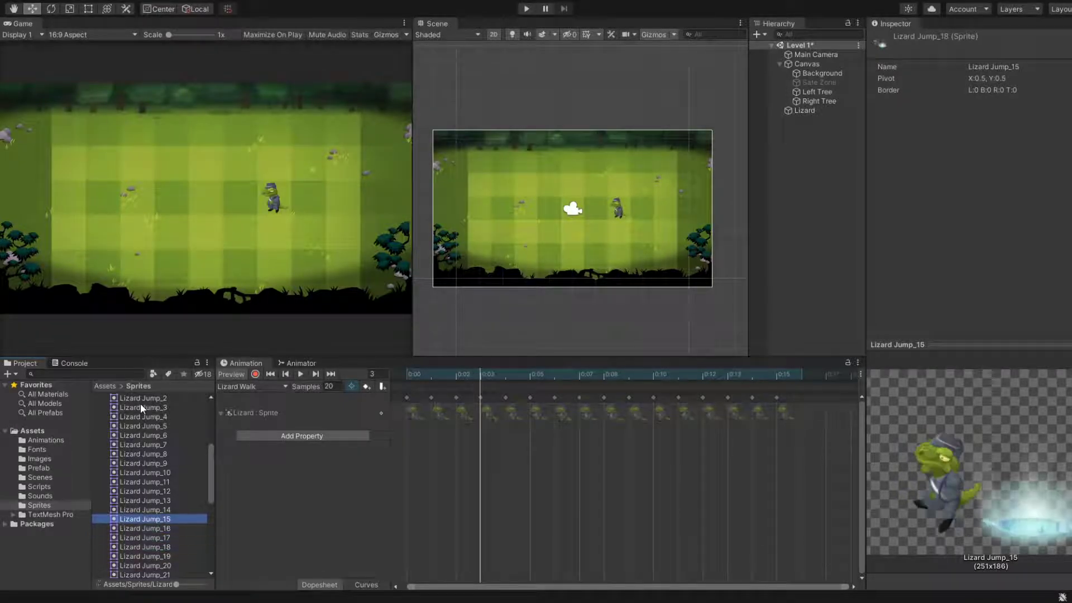
key("Down")
key("Up")
key("Up")
Step: Go to the Animations folder holding Lizard Walk and the Lizard controller
scroll(140, 403, "up", 4)
left_click(140, 403)
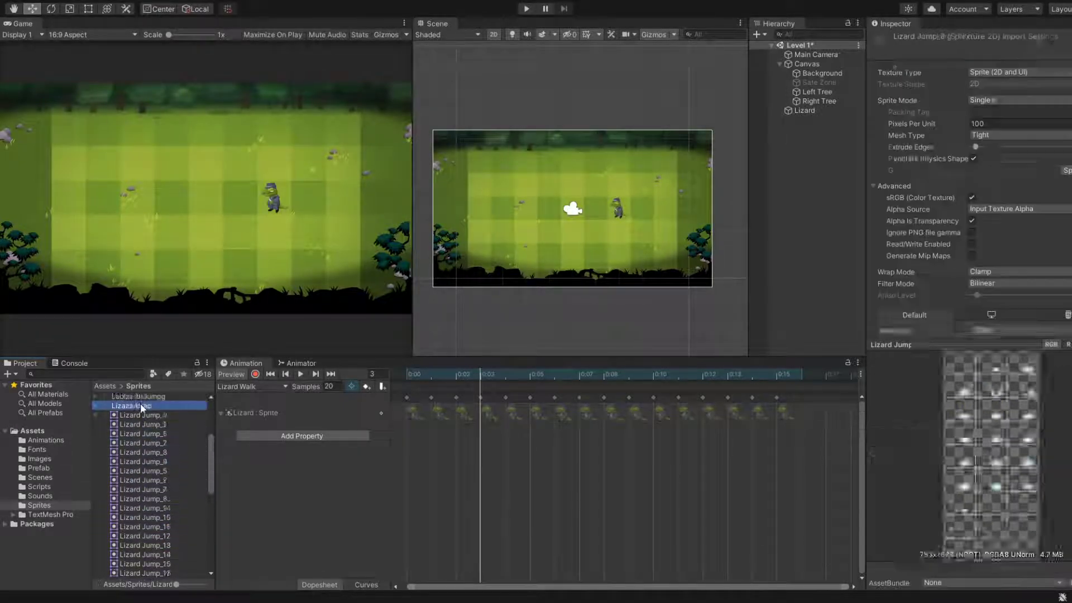
key("Down")
key("Down")
key("Down")
key("Down")
key("Down")
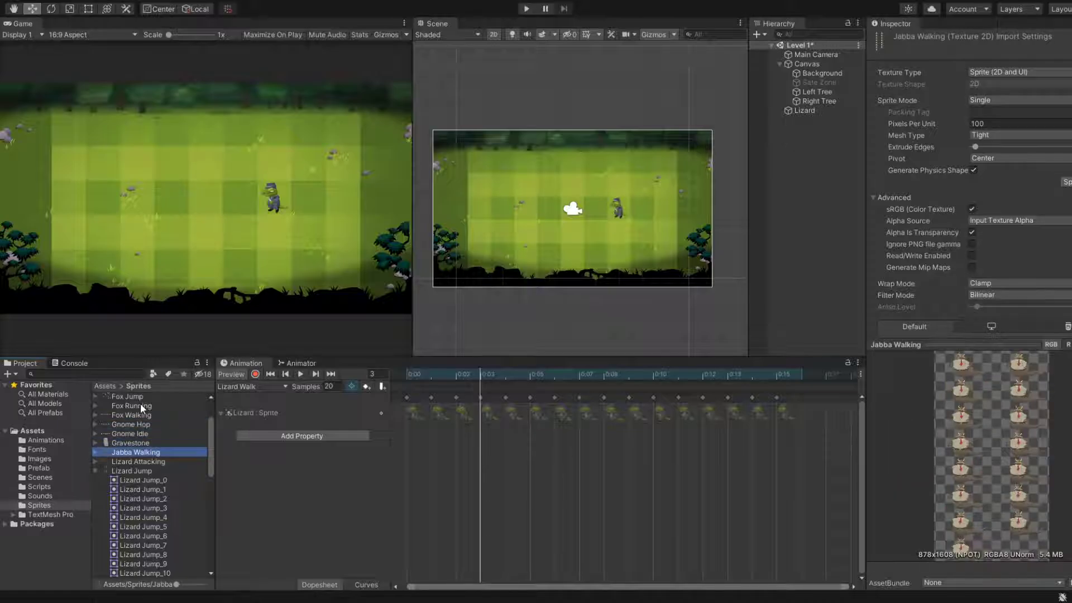
left_click(71, 440)
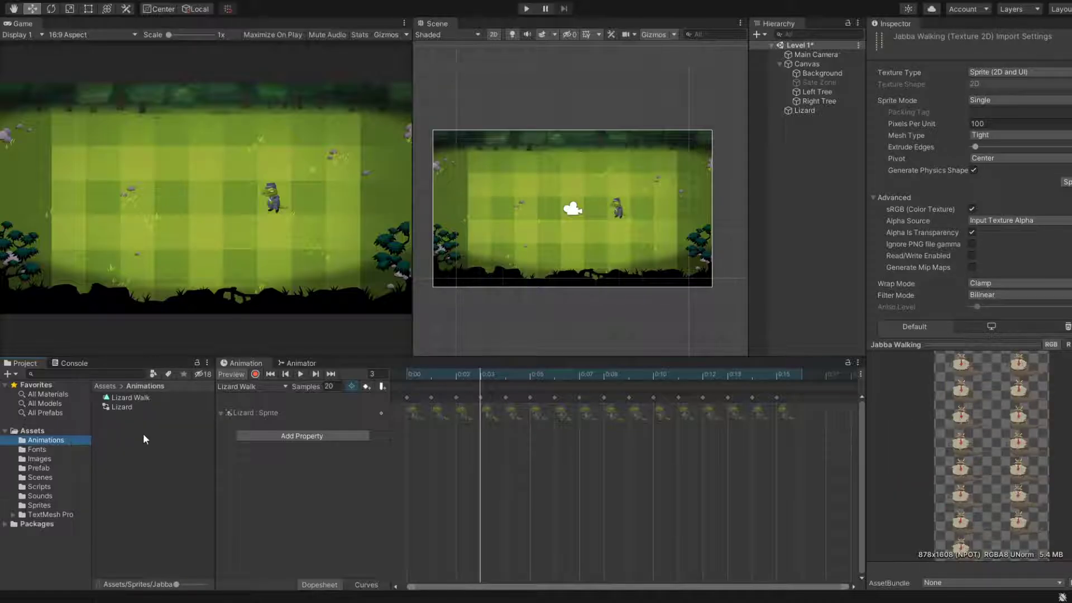
Step: Cancel the extra controller, open the Lizard controller graph, and confirm Entry leads to Lizard Walk
left_click(202, 192)
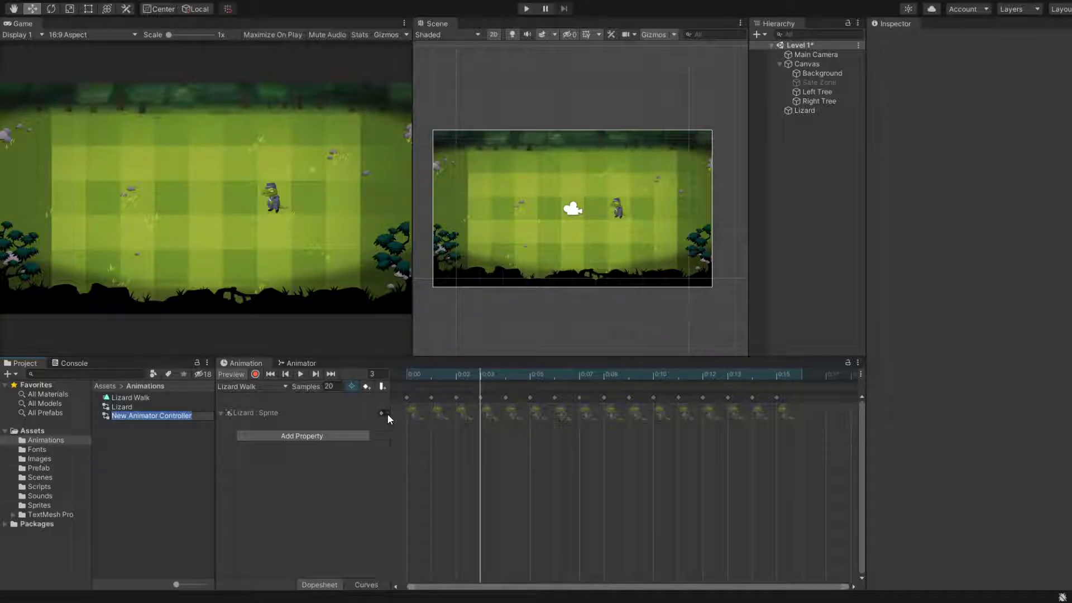
key("Escape")
left_click(125, 408)
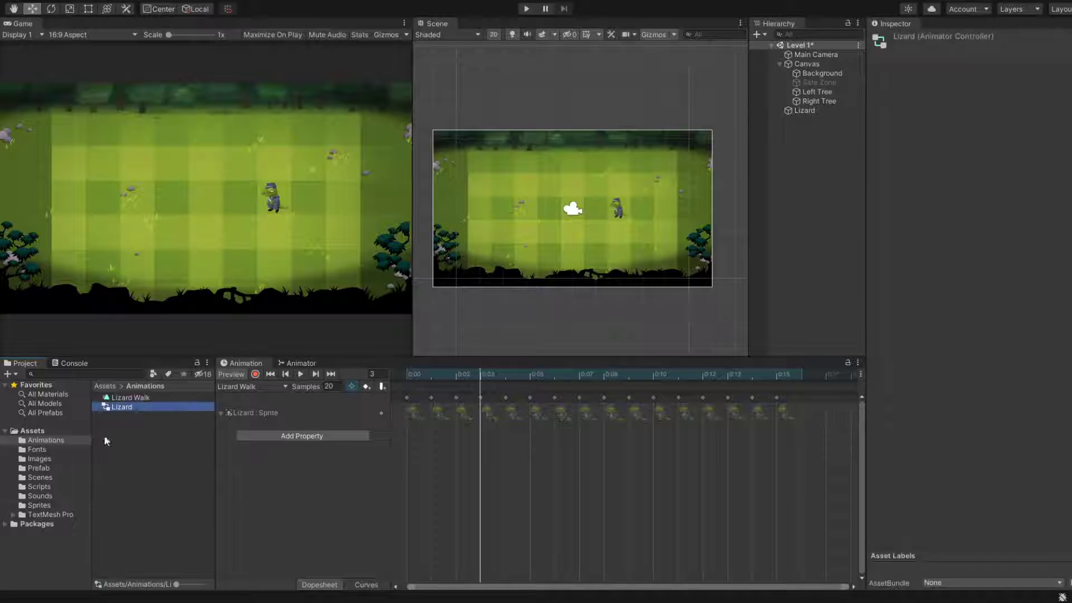
left_click(302, 364)
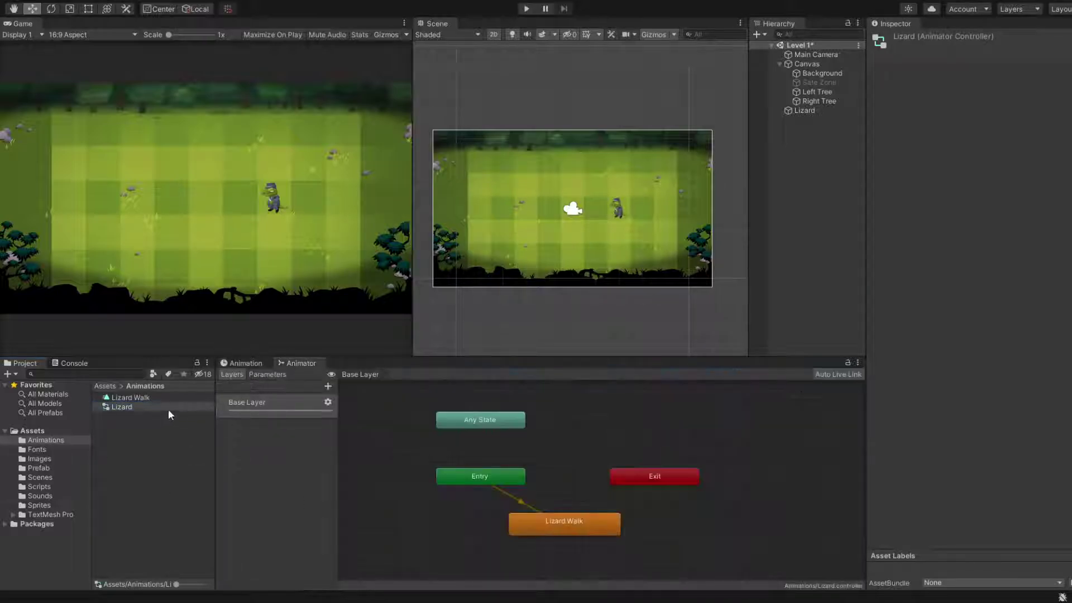
left_click(497, 473)
left_click(153, 408)
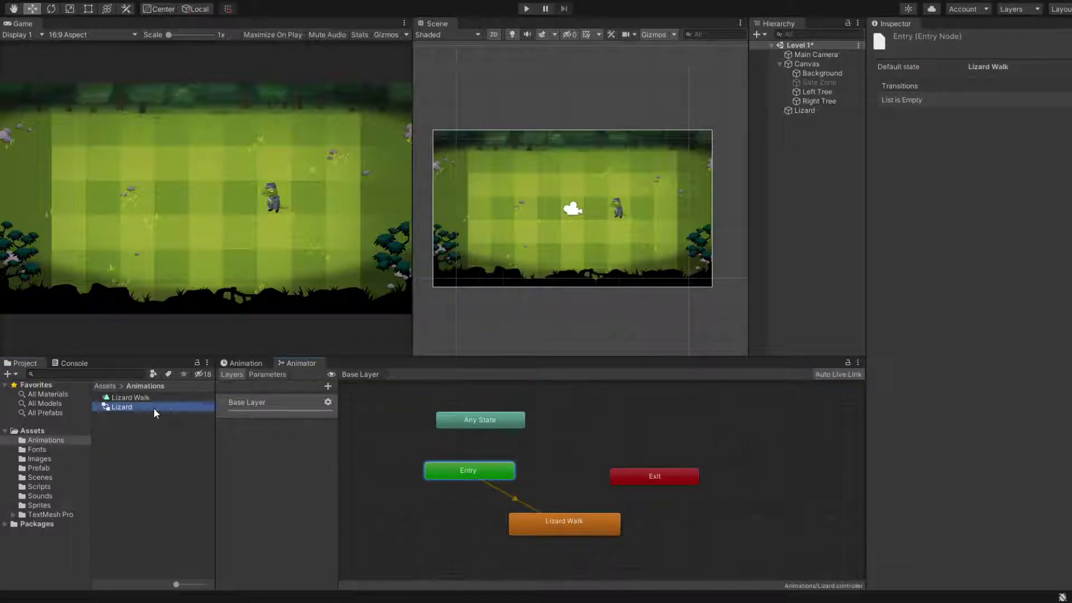
left_click(175, 396)
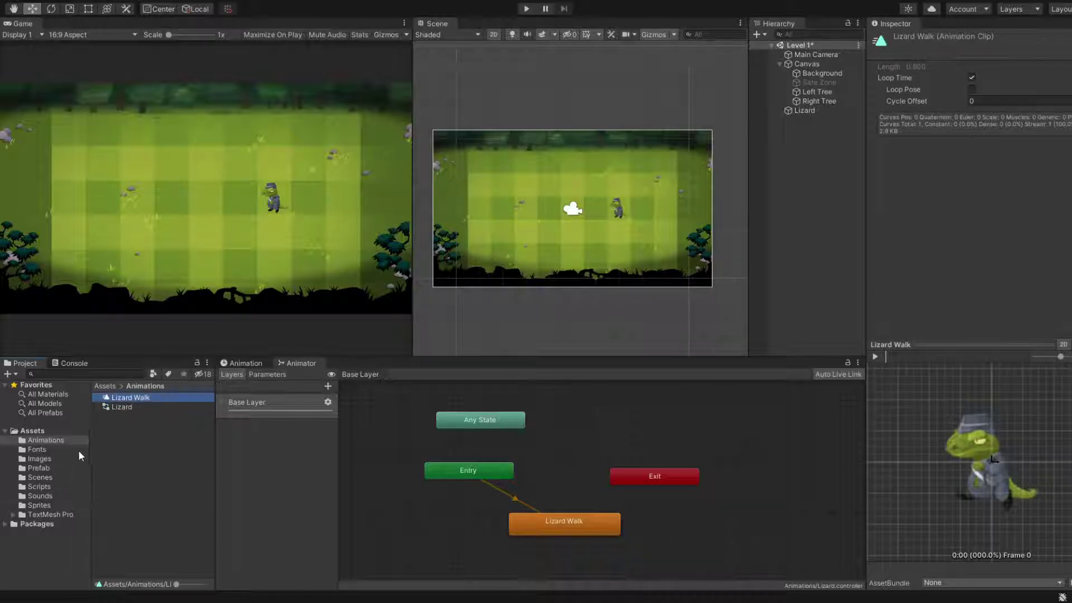
Step: In the Sprites folder, start a selection of Lizard Jump frames at Lizard Jump_0
left_click(38, 504)
scroll(156, 518, "down", 5)
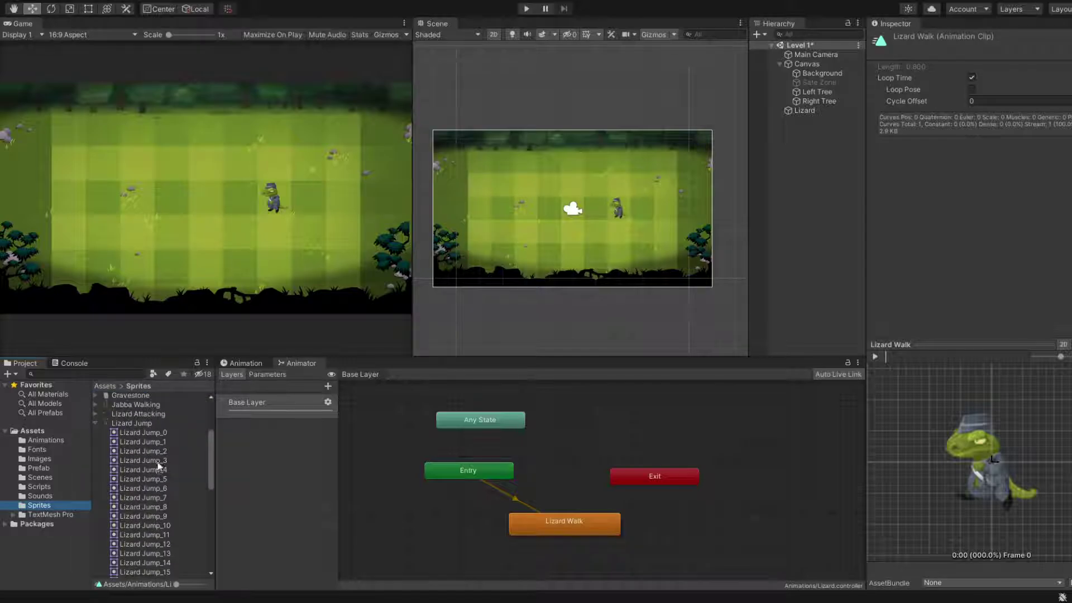
left_click(160, 434)
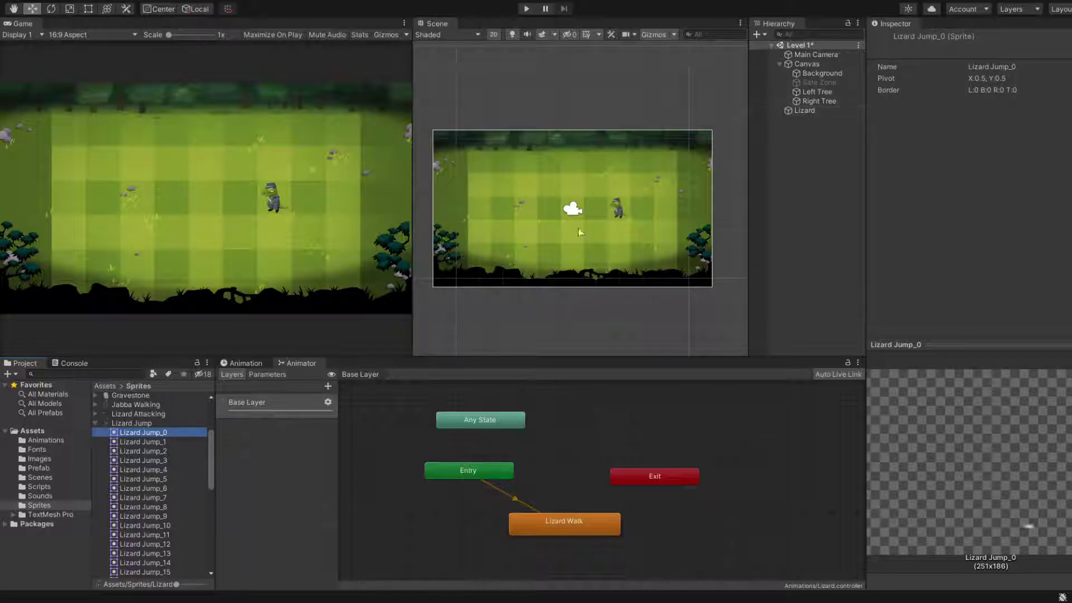
left_click(829, 113)
left_click(156, 433)
key("shift+Down")
key("shift+Down")
key("shift+Down")
key("shift+Down")
key("shift+Down")
key("shift+Down")
key("shift+Down")
key("shift+Down")
key("shift+Down")
key("shift+Down")
key("shift+Down")
key("shift+Down")
key("shift+Down")
key("shift+Down")
key("shift+Down")
key("shift+Down")
key("shift+Down")
key("shift+Down")
key("shift+Down")
key("shift+Down")
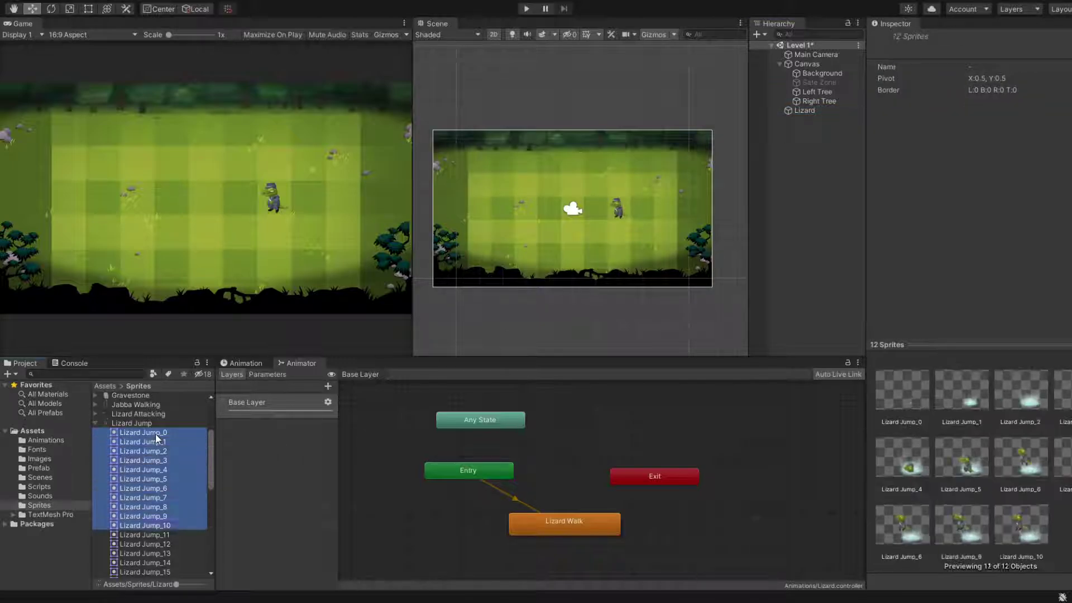
key("Down")
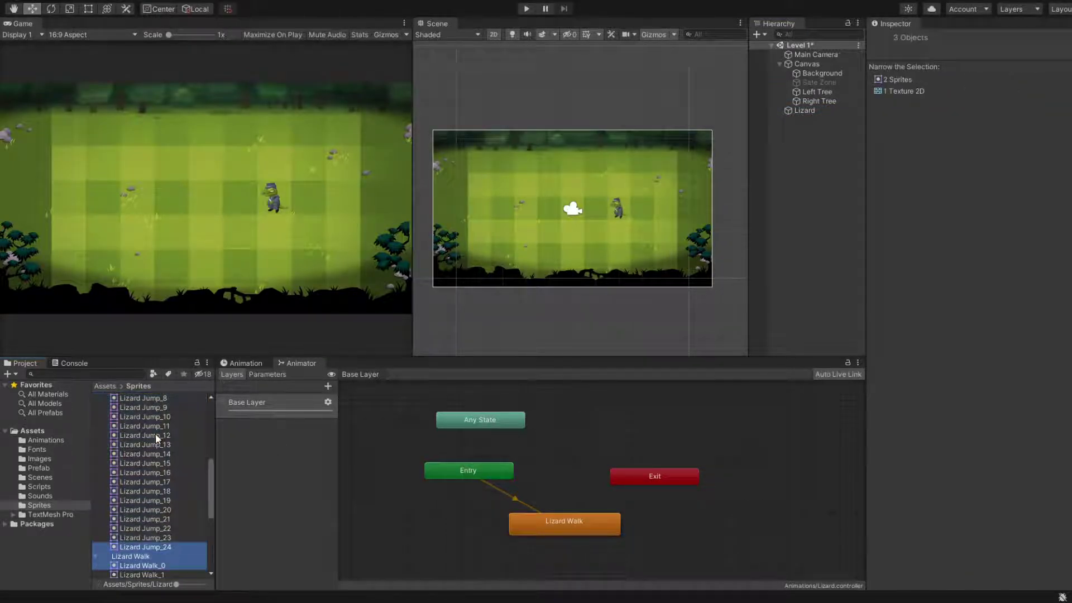
key("shift+Up")
key("shift+Up")
key("shift+Up")
key("shift+Up")
key("shift+Up")
key("shift+Up")
key("shift+Up")
key("shift+Up")
key("shift+Up")
key("shift+Up")
key("shift+Up")
key("shift+Up")
key("shift+Up")
key("shift+Up")
key("shift+Up")
key("shift+Up")
key("shift+Up")
key("shift+Up")
key("shift+Up")
key("shift+Up")
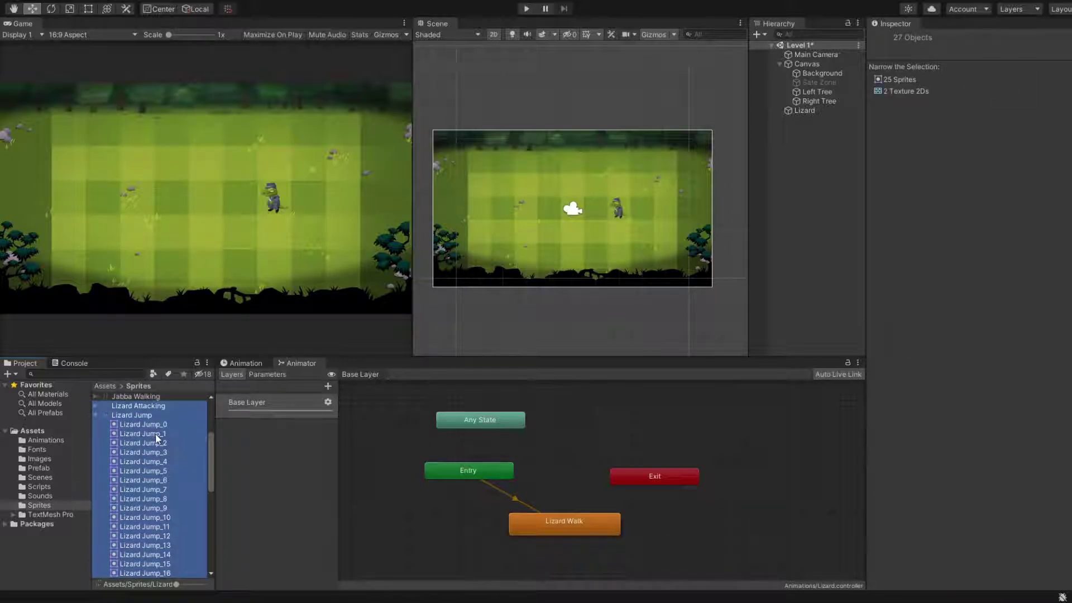
key("Down")
key("Down")
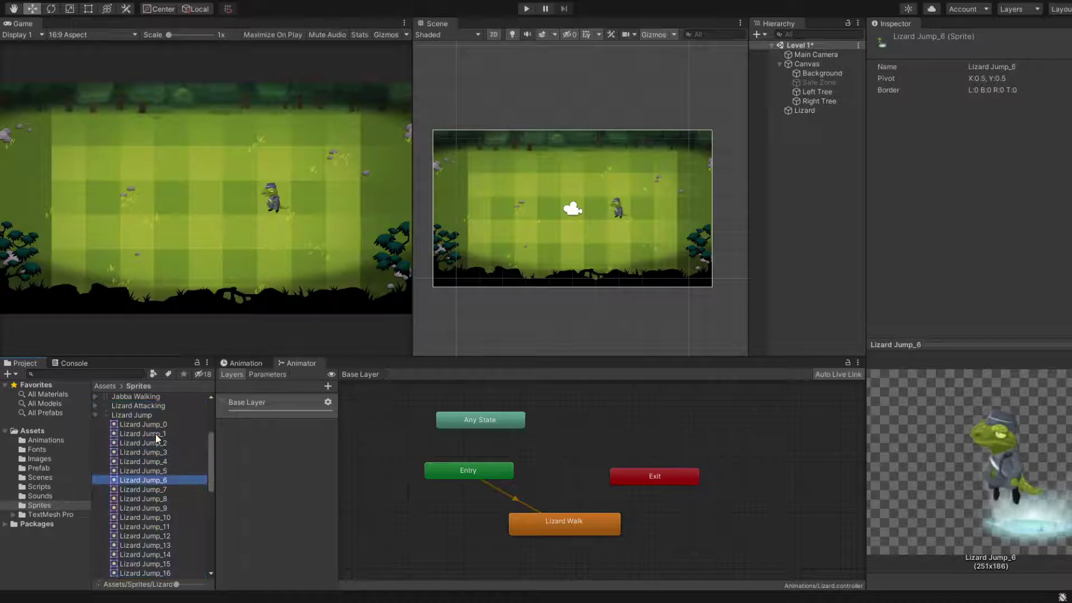
Step: Adjust the Shift+arrow selection so it stays within the jump frames
key("shift+Down")
key("shift+Down")
key("shift+Down")
key("shift+Down")
key("shift+Down")
key("shift+Down")
key("shift+Down")
key("shift+Down")
key("shift+Down")
key("shift+Down")
key("shift+Down")
key("shift+Down")
key("shift+Down")
key("shift+Down")
key("shift+Down")
key("shift+Down")
key("shift+Down")
key("shift+Down")
key("shift+Down")
key("shift+Down")
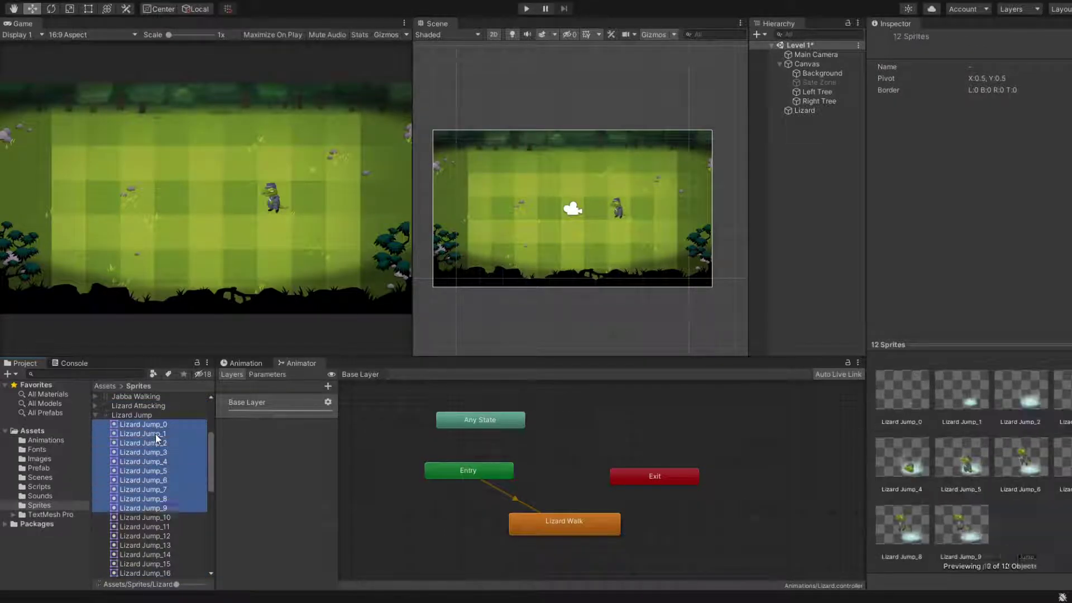
key("Up")
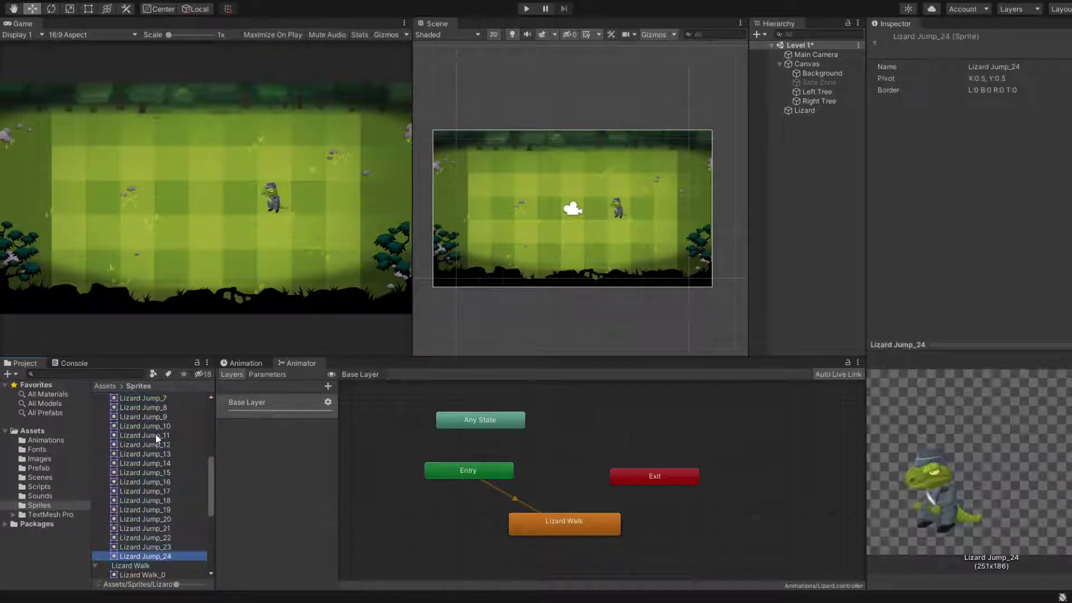
key("shift+Down")
key("Down")
key("Up")
key("shift+Up")
key("shift+Up")
key("shift+Up")
key("shift+Up")
key("shift+Up")
key("shift+Up")
key("shift+Up")
key("shift+Up")
key("shift+Up")
key("shift+Up")
key("shift+Up")
key("shift+Up")
key("shift+Up")
key("shift+Up")
key("shift+Up")
key("shift+Up")
key("shift+Up")
key("shift+Up")
key("shift+Up")
key("shift+Up")
key("shift+Up")
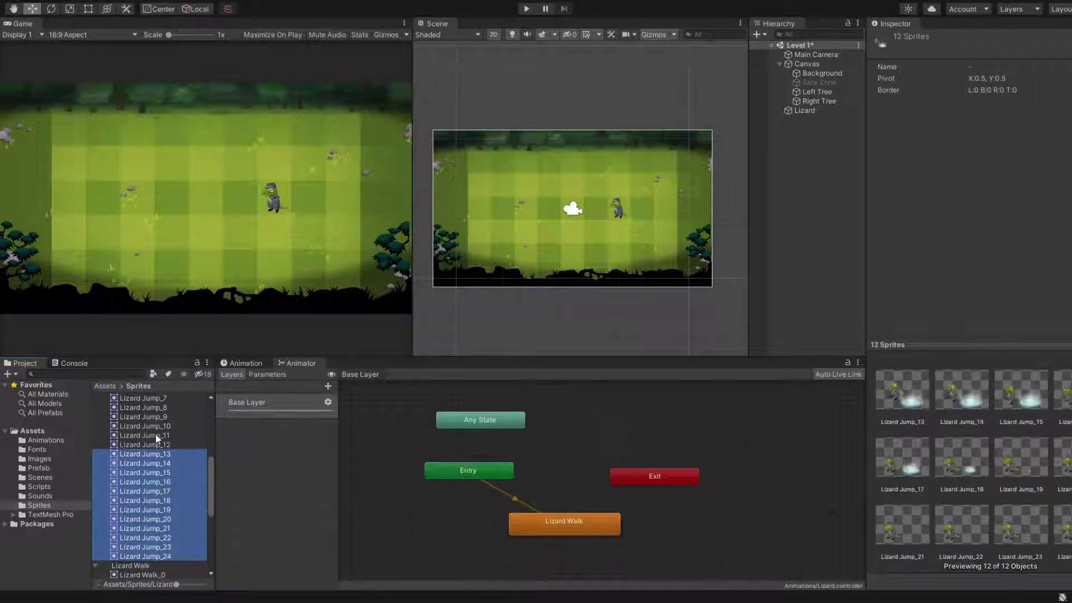
key("shift+Up")
key("shift+Up")
key("shift+Up")
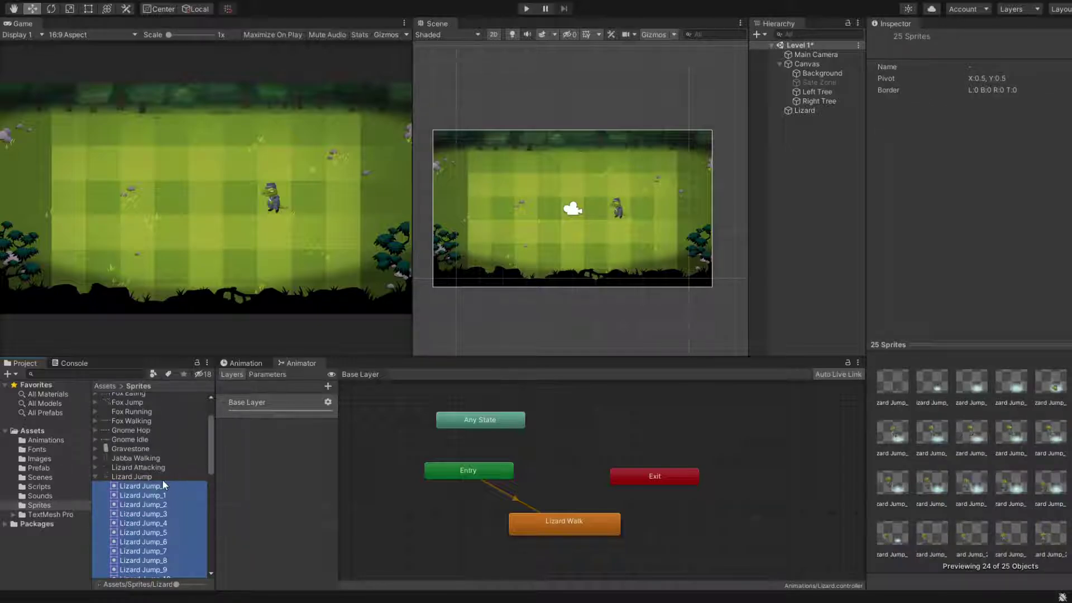
Step: Select all frames Lizard Jump_0 through Lizard Jump_24 together
left_click(162, 478)
scroll(179, 503, "down", 5)
scroll(182, 508, "up", 3)
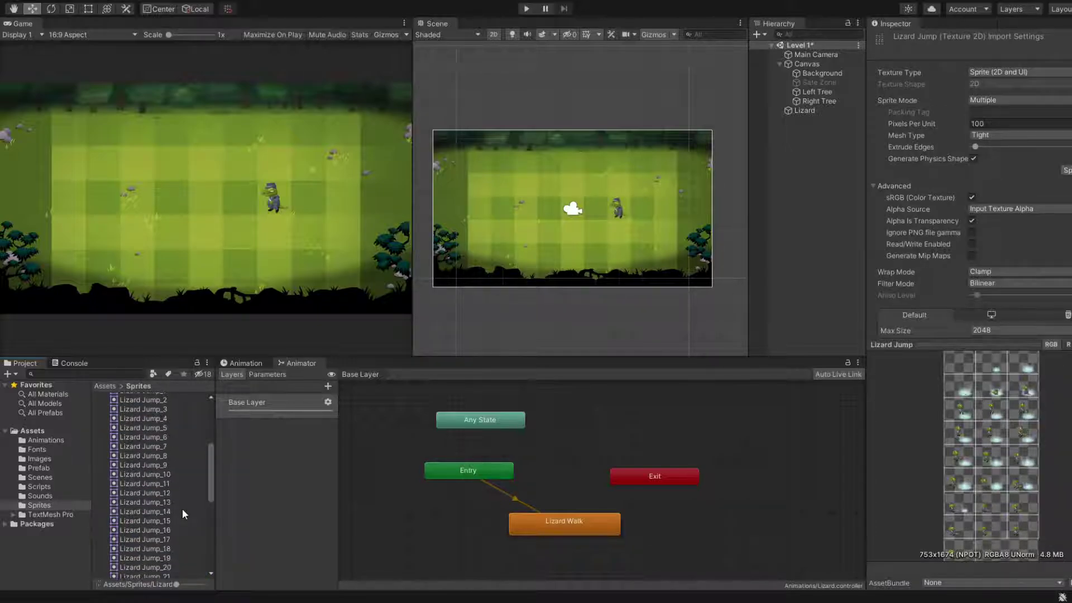
left_click(155, 420)
key("shift+Down")
key("shift+Down")
key("shift+Down")
key("shift+Down")
key("shift+Down")
key("shift+Down")
key("shift+Down")
key("shift+Down")
key("shift+Down")
key("shift+Down")
key("shift+Down")
key("shift+Down")
key("shift+Down")
key("shift+Down")
key("shift+Down")
key("shift+Down")
key("shift+Down")
key("shift+Down")
key("shift+Down")
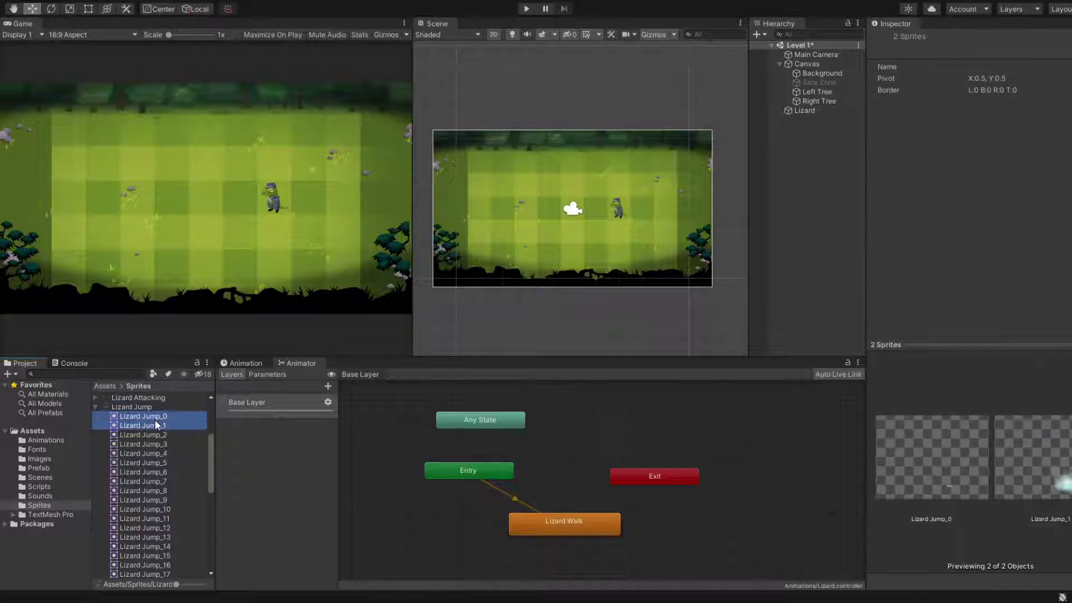
key("shift+Down")
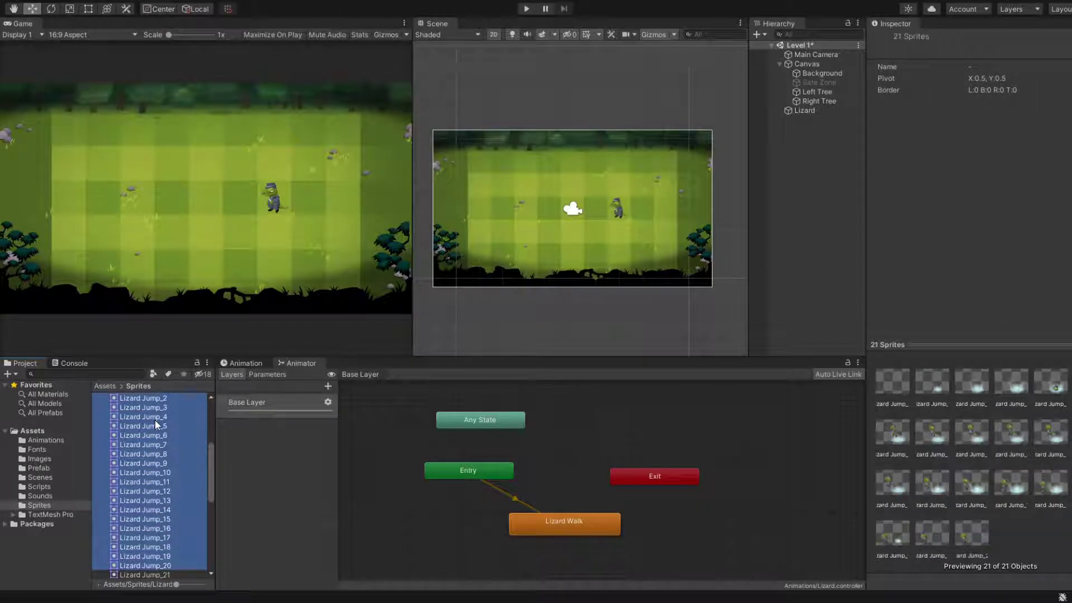
scroll(156, 422, "down", 3)
key("shift+Down")
key("shift+Down")
key("shift+Down")
key("shift+Down")
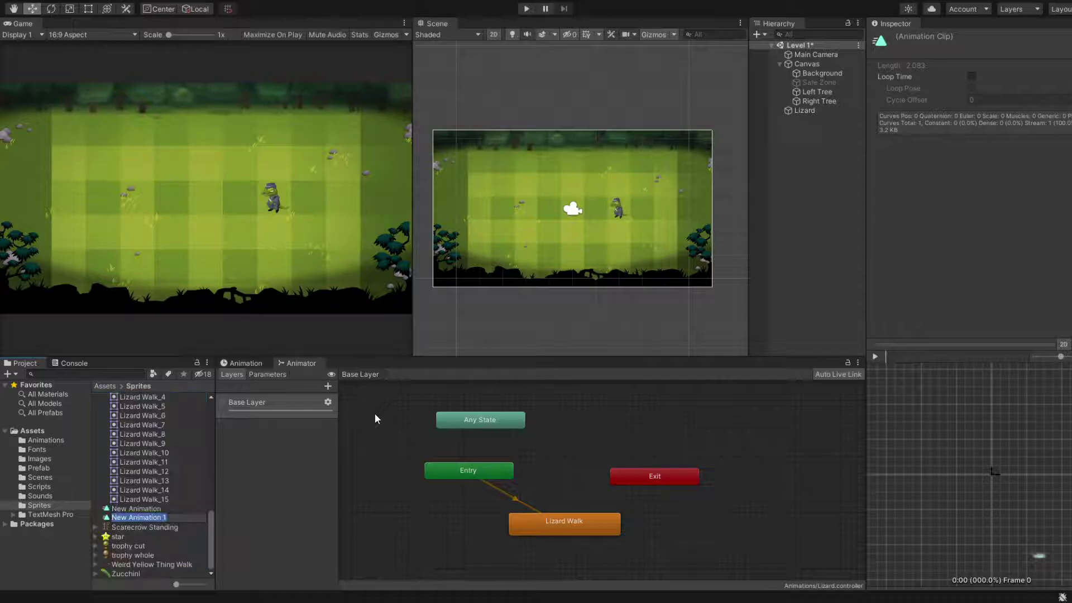
Step: Name the new clip Lizard Jump and move it into the Animations folder
type("Liaa")
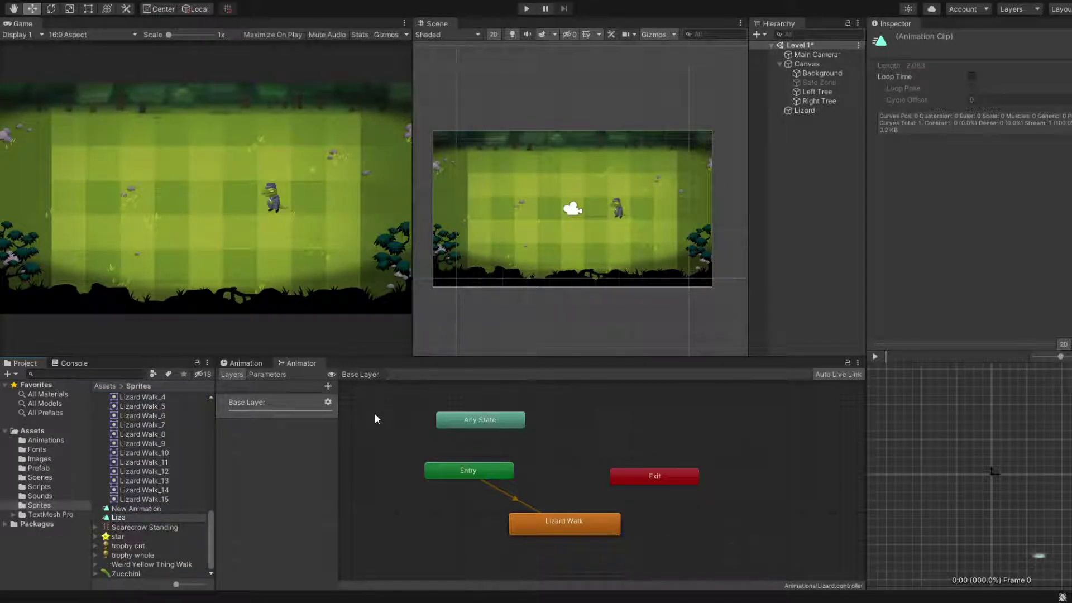
type("rd Jump")
left_click(374, 413)
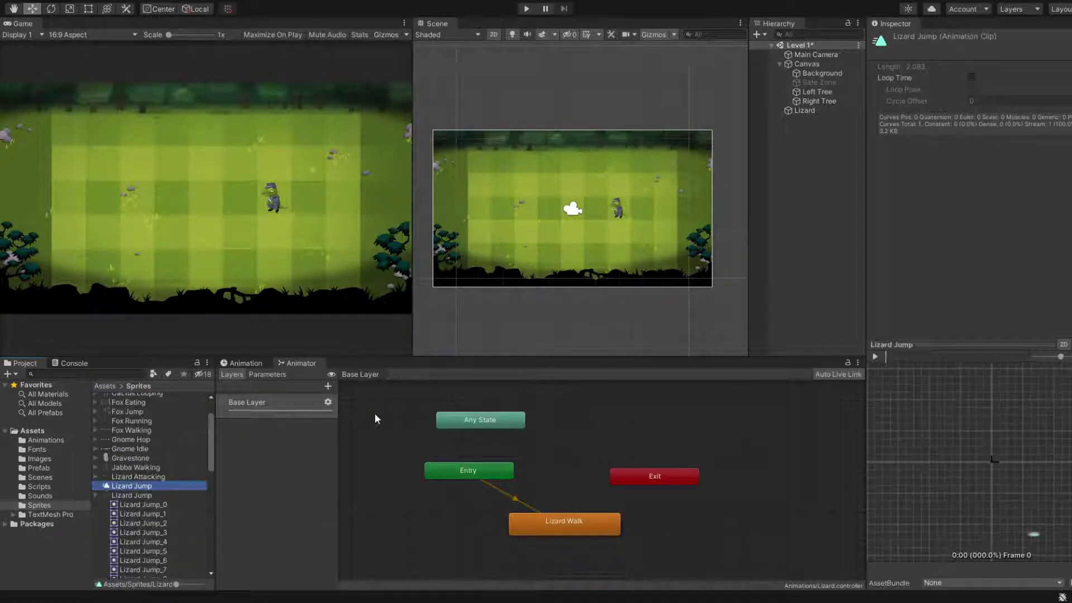
scroll(159, 491, "down", 3)
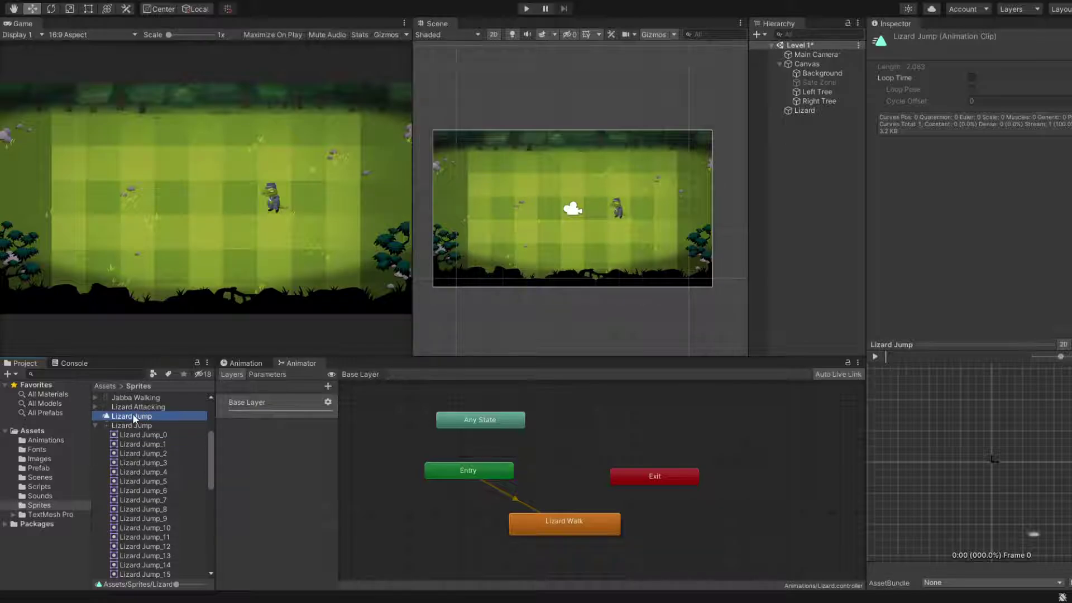
left_click_drag(134, 418, 52, 440)
Step: Delete the leftover New Animation clip
scroll(168, 494, "down", 3)
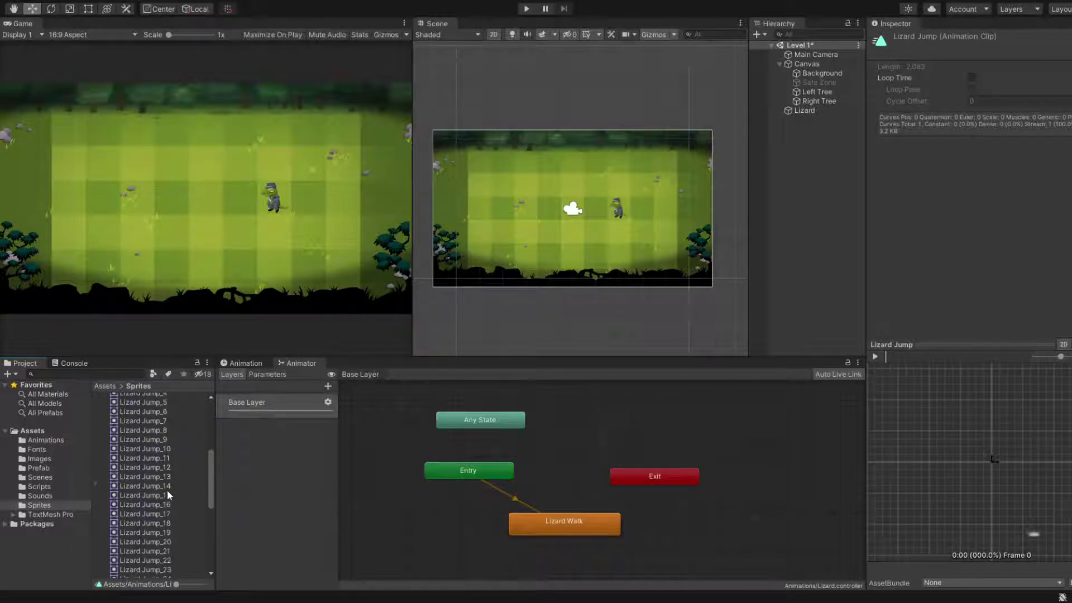
scroll(167, 495, "down", 5)
left_click(112, 537)
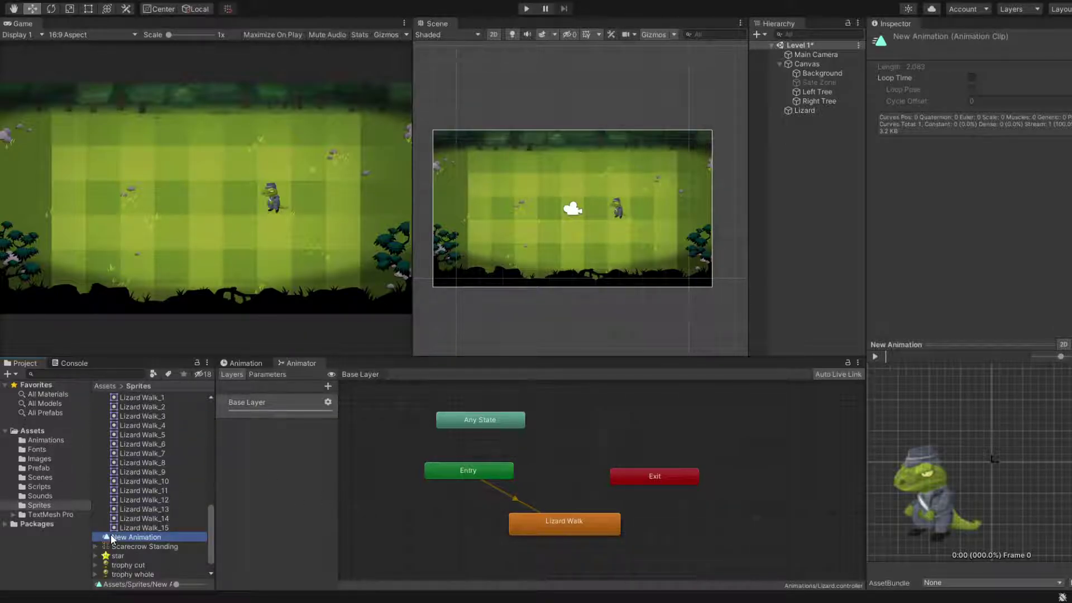
key("Delete")
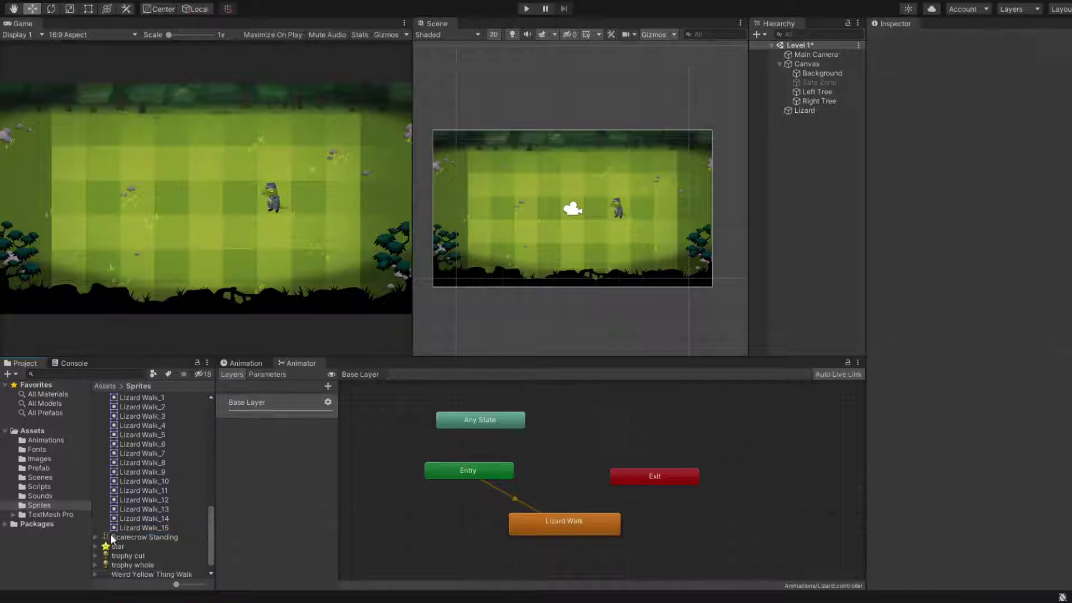
Step: Play the Lizard Jump clip's preview from the Animations folder and show its keyframe timeline
scroll(111, 536, "up", 4)
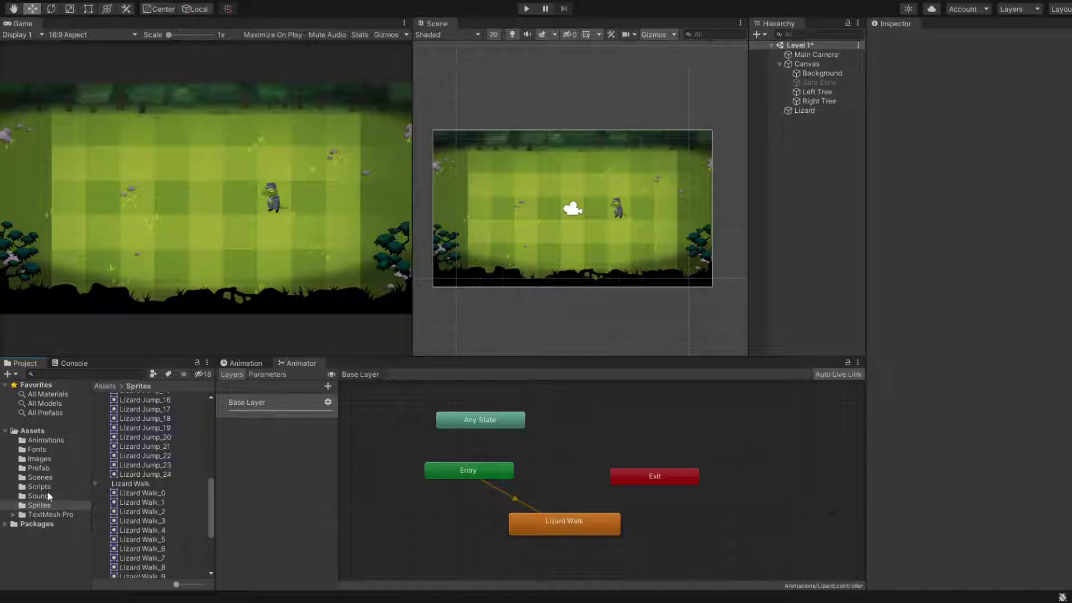
left_click(53, 442)
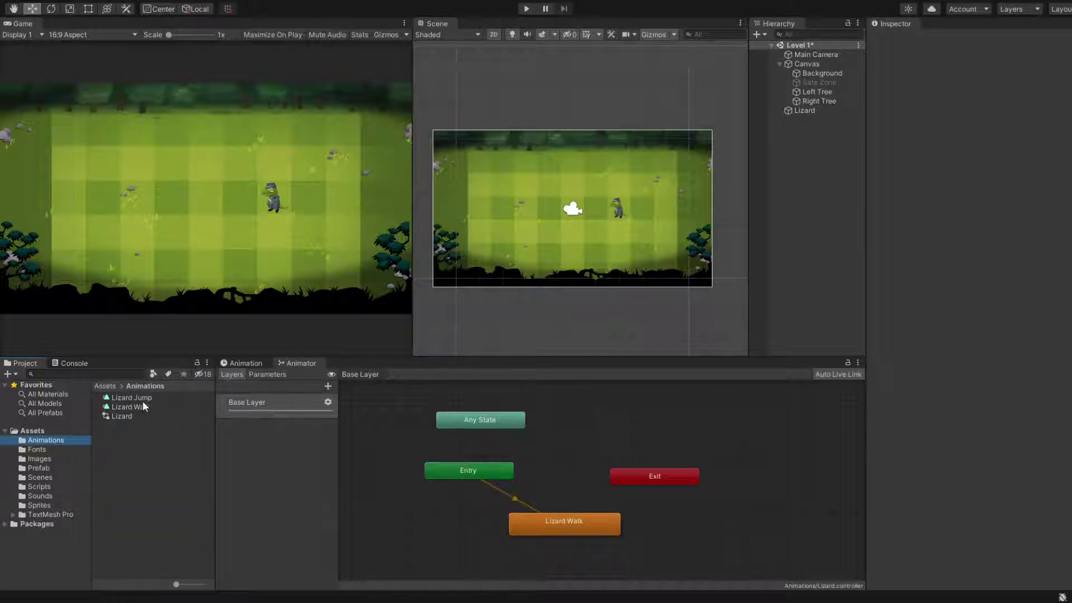
left_click(140, 398)
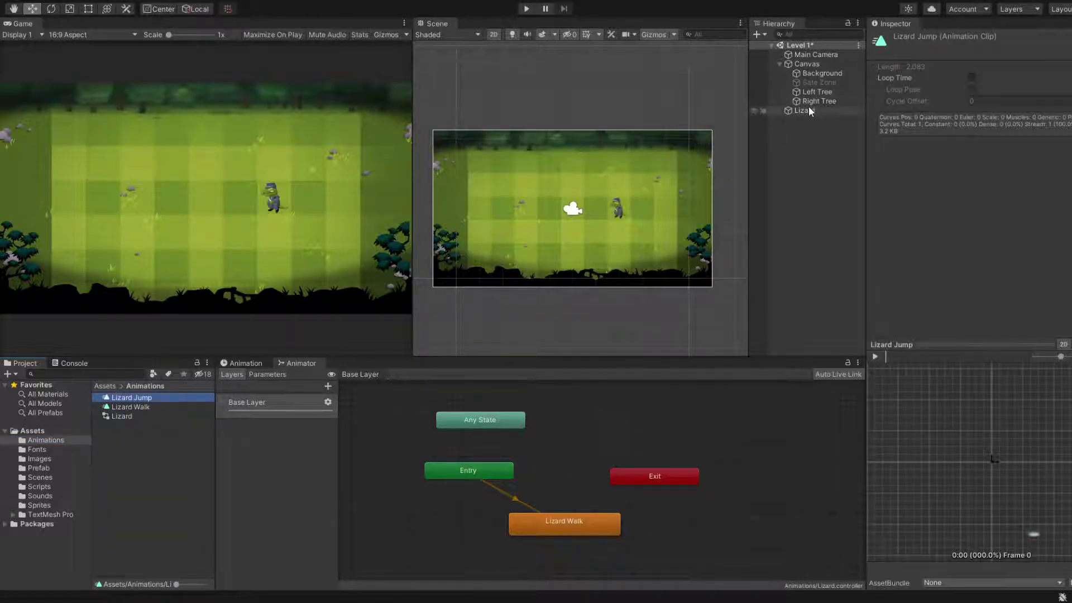
left_click(887, 240)
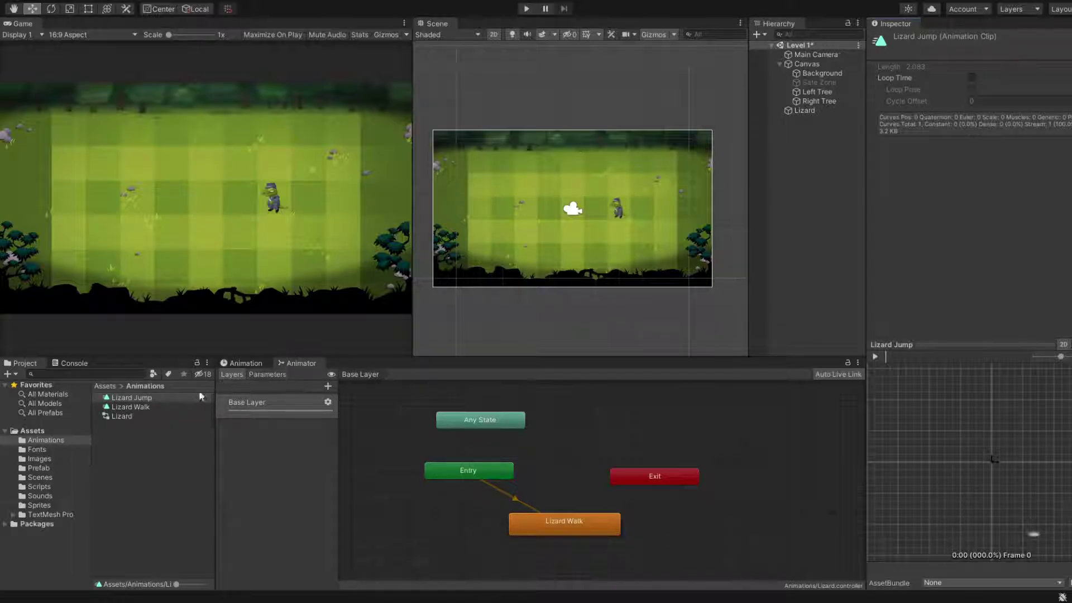
left_click(875, 357)
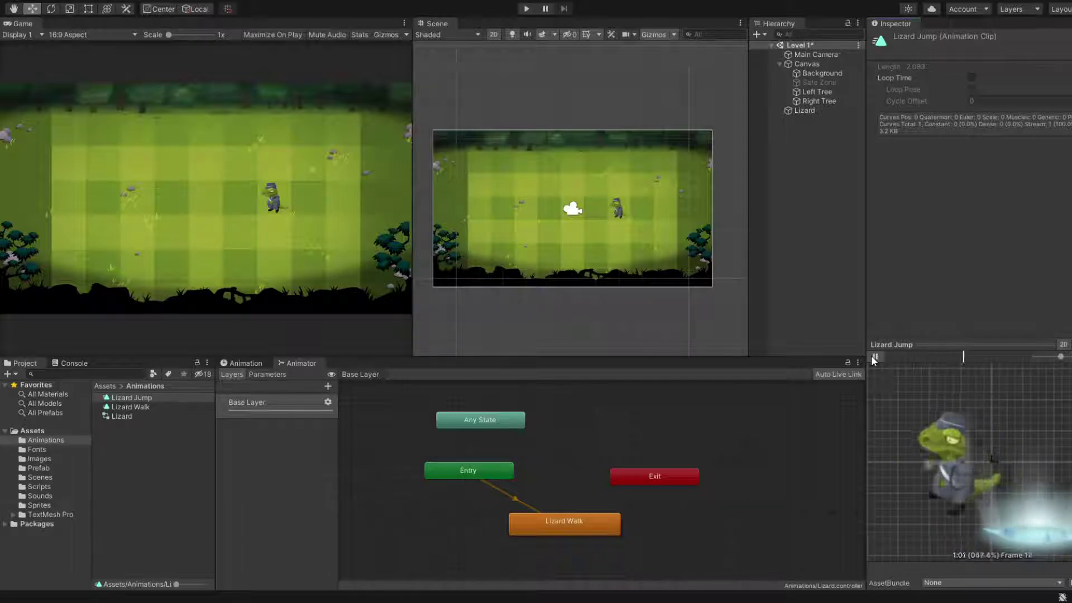
left_click(875, 357)
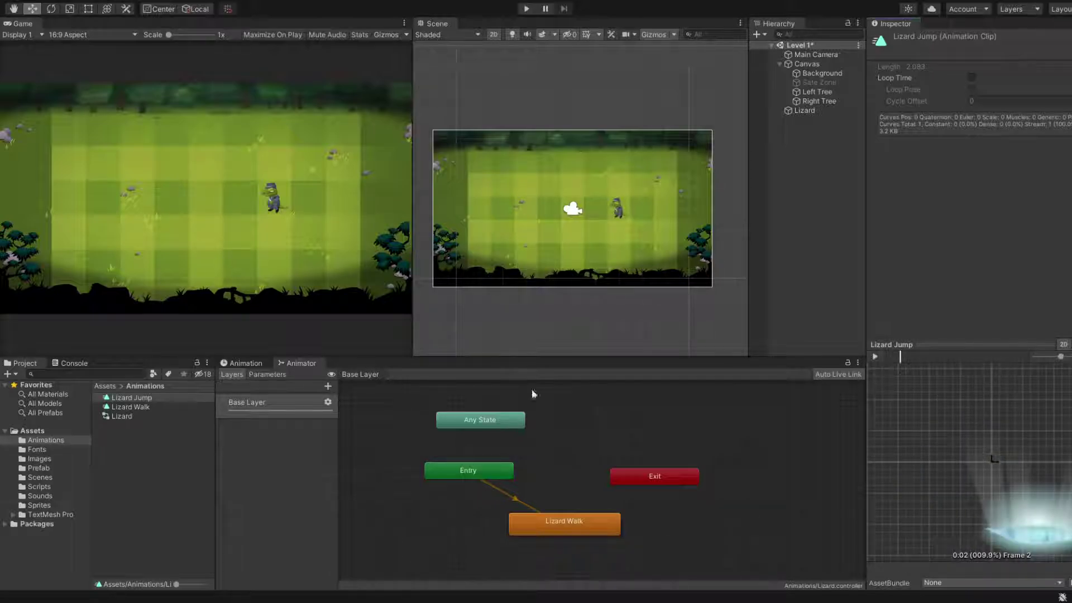
left_click(241, 363)
Step: Set the Lizard Jump clip's sample rate to 24 and preview it
left_click(334, 386)
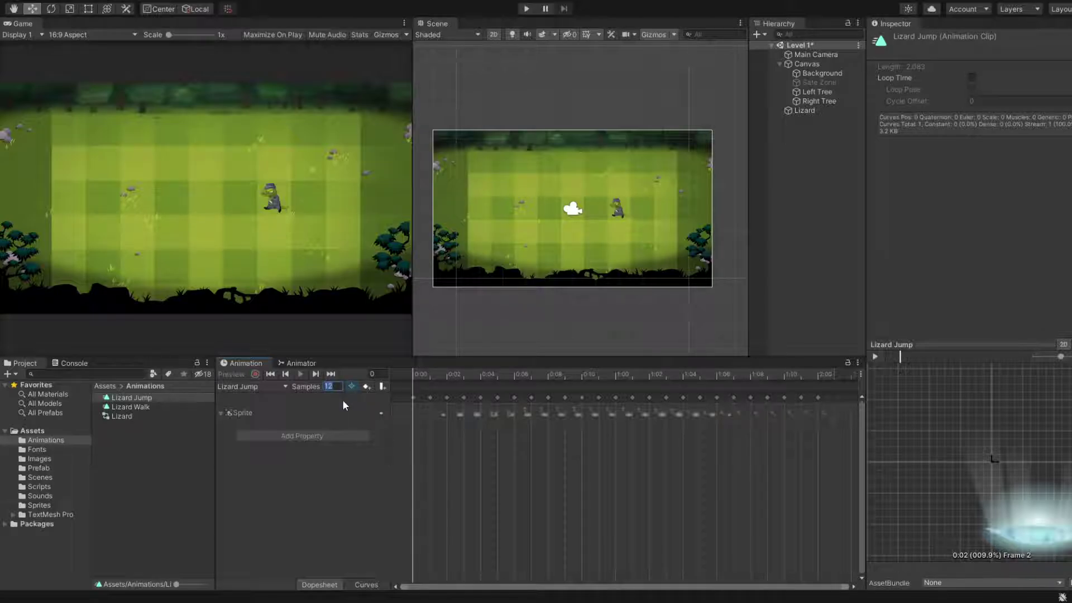
type("24")
key("Return")
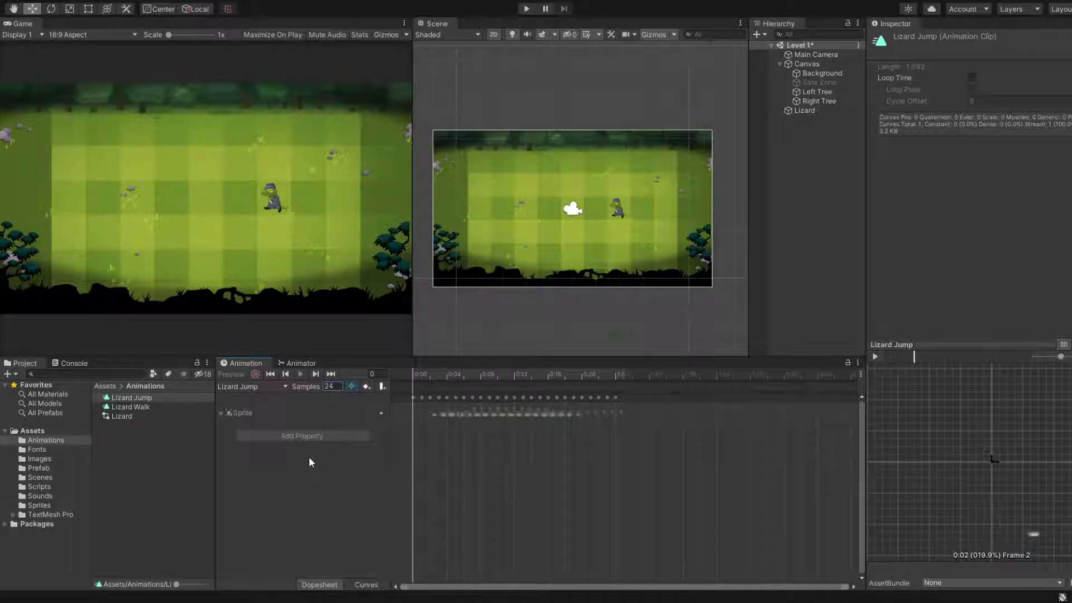
left_click(875, 356)
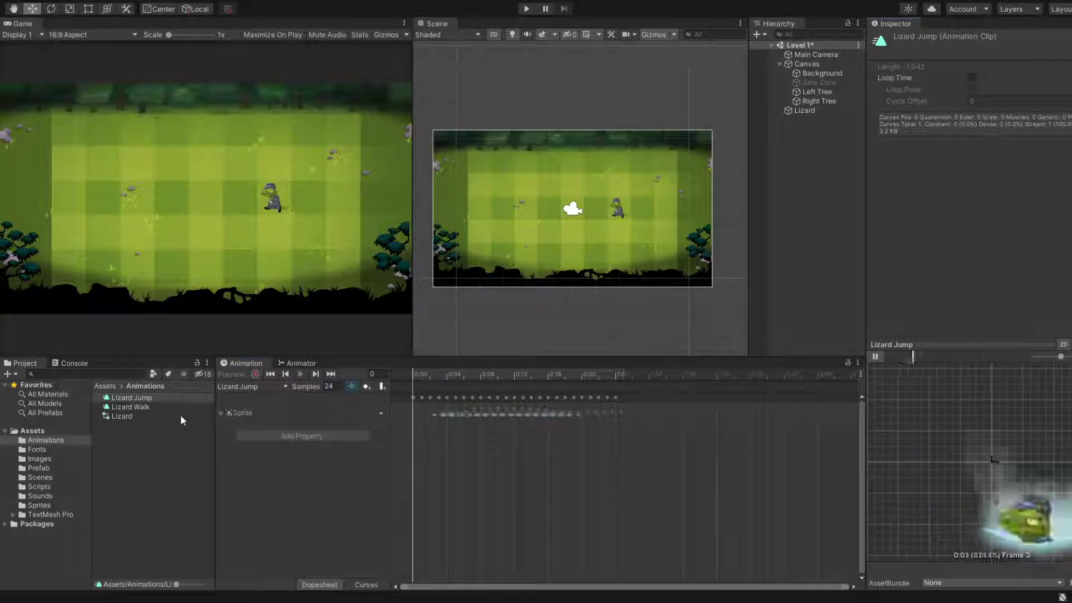
Step: Change the Lizard Jump sample rate to 20 and preview it again
left_click(131, 398)
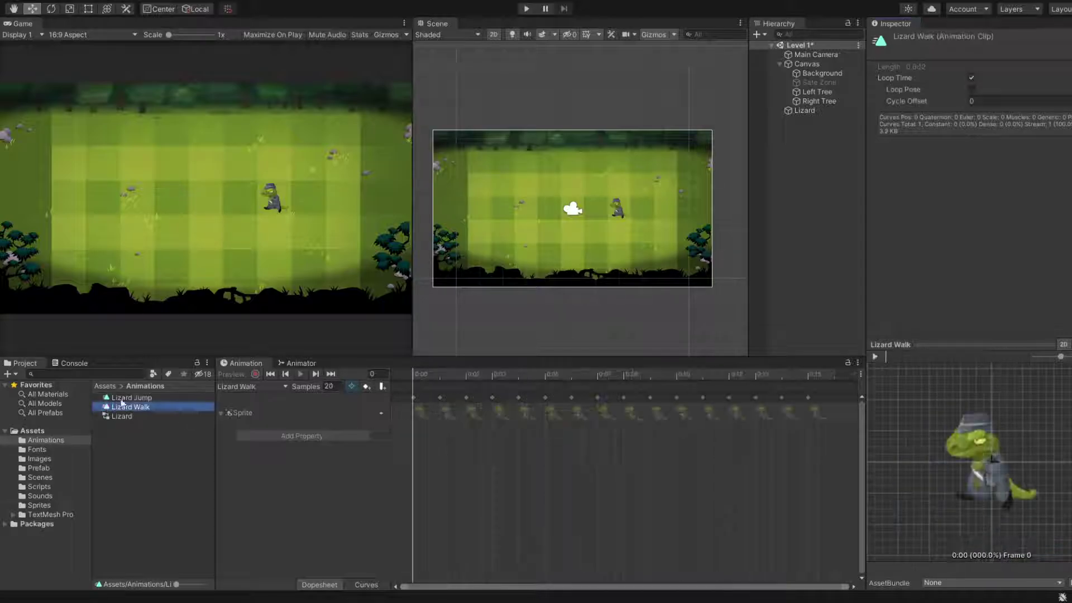
left_click(333, 387)
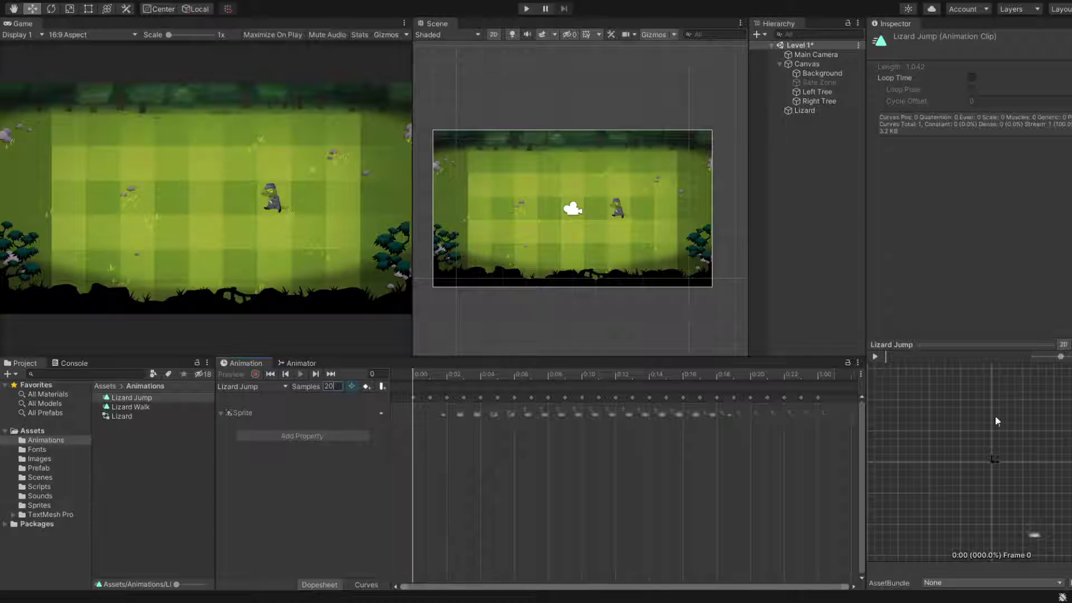
left_click(580, 401)
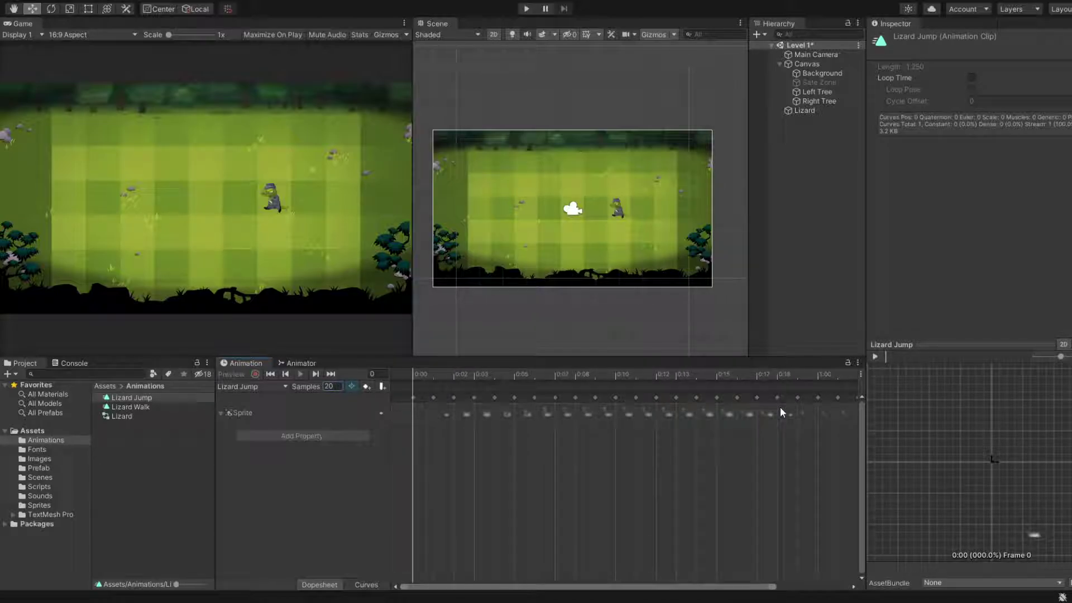
left_click(875, 357)
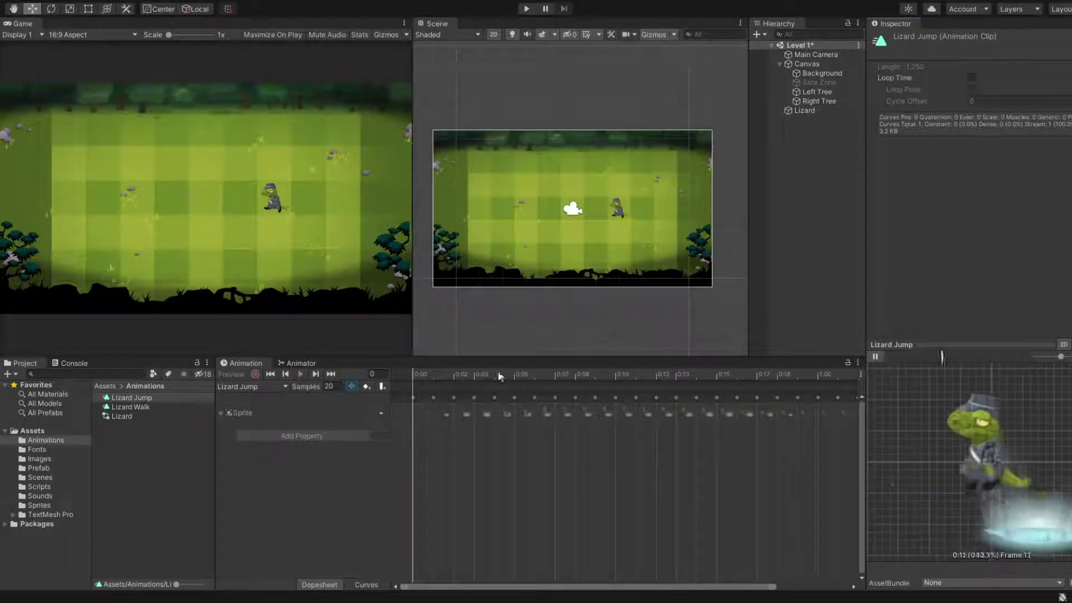
Step: Compare the Lizard Walk and Lizard Jump clips, then open the Lizard controller graph
left_click(152, 407)
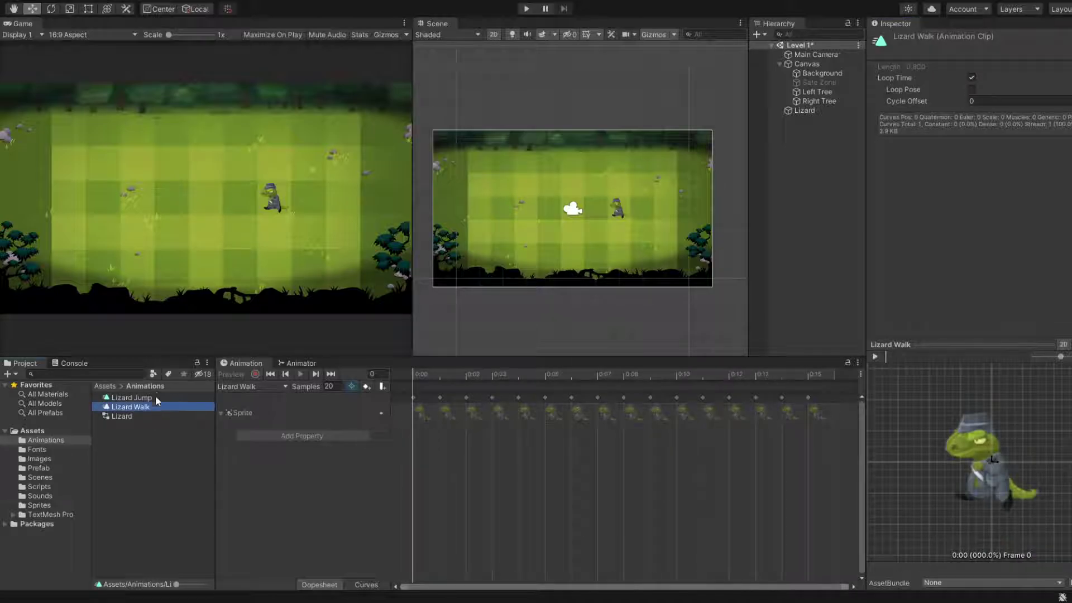
left_click(147, 413)
left_click(166, 394)
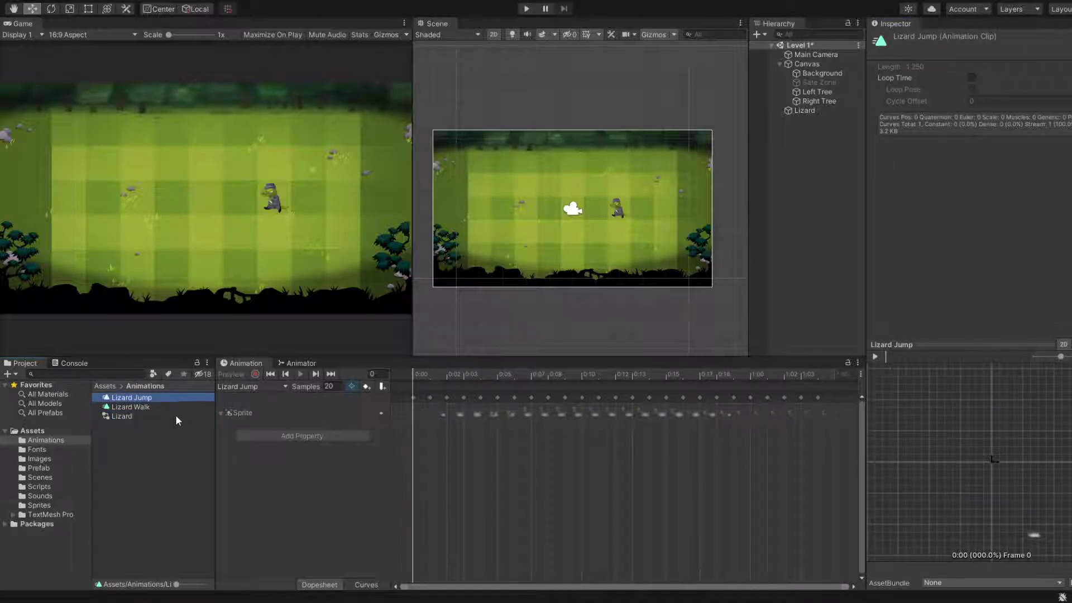
left_click(122, 416)
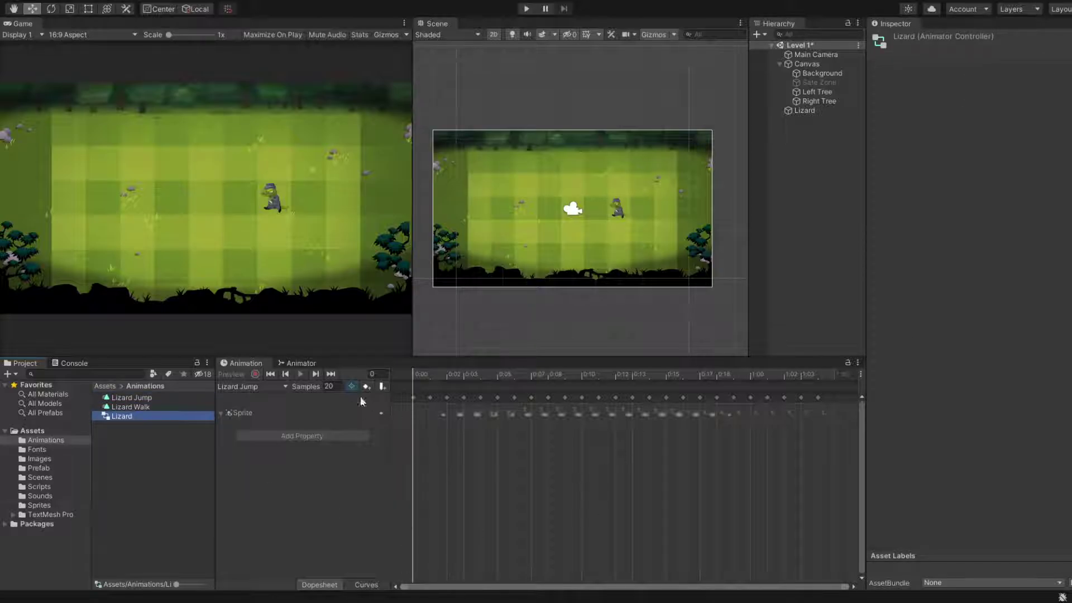
left_click(301, 363)
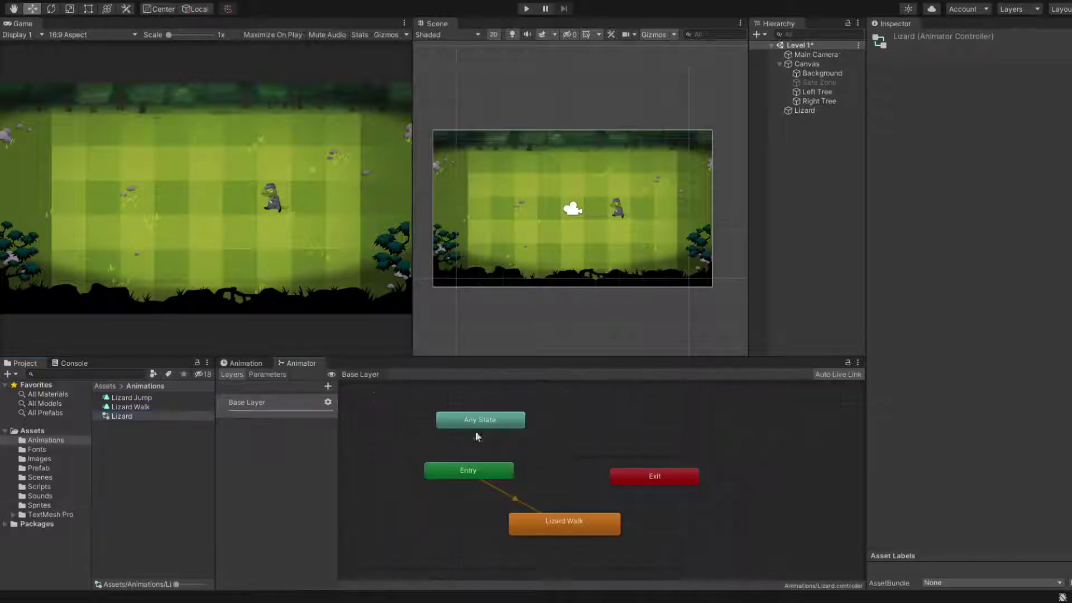
Step: Add Lizard Jump as a new state in the graph and move the Exit node up-right
left_click(130, 398)
left_click_drag(128, 397, 522, 544)
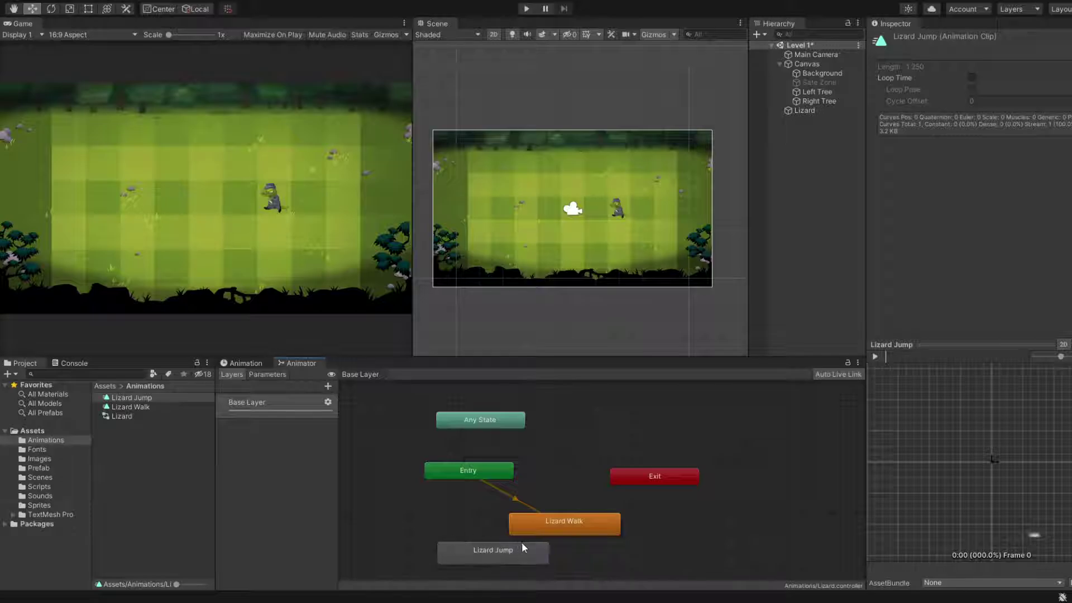
left_click(583, 532)
left_click_drag(674, 479, 692, 468)
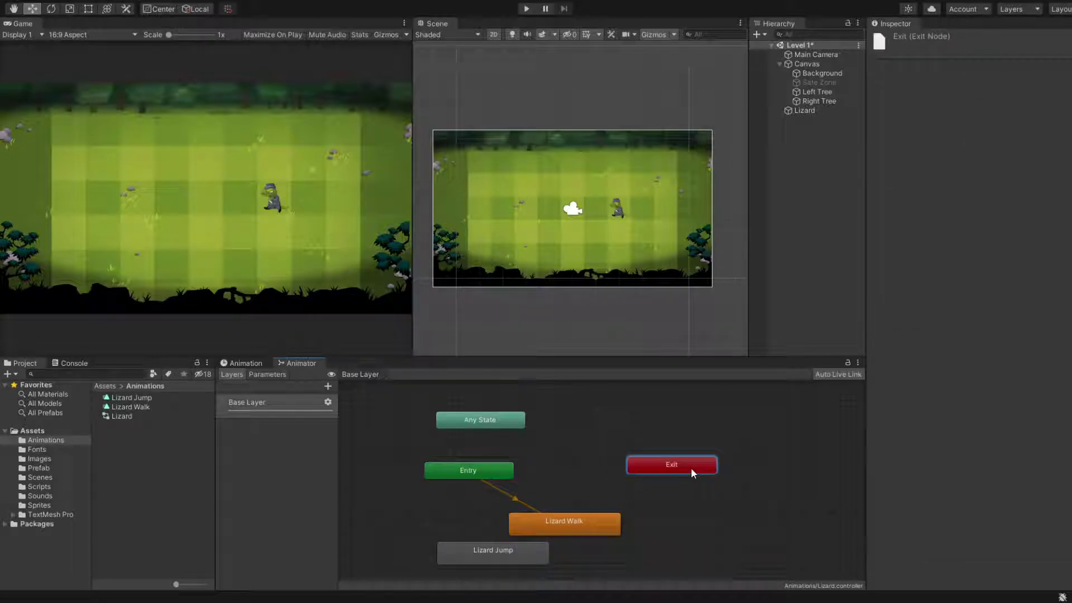
left_click(530, 512)
Step: Nudge Lizard Walk up-right and move Exit further right, checking Entry's default state
left_click(492, 487)
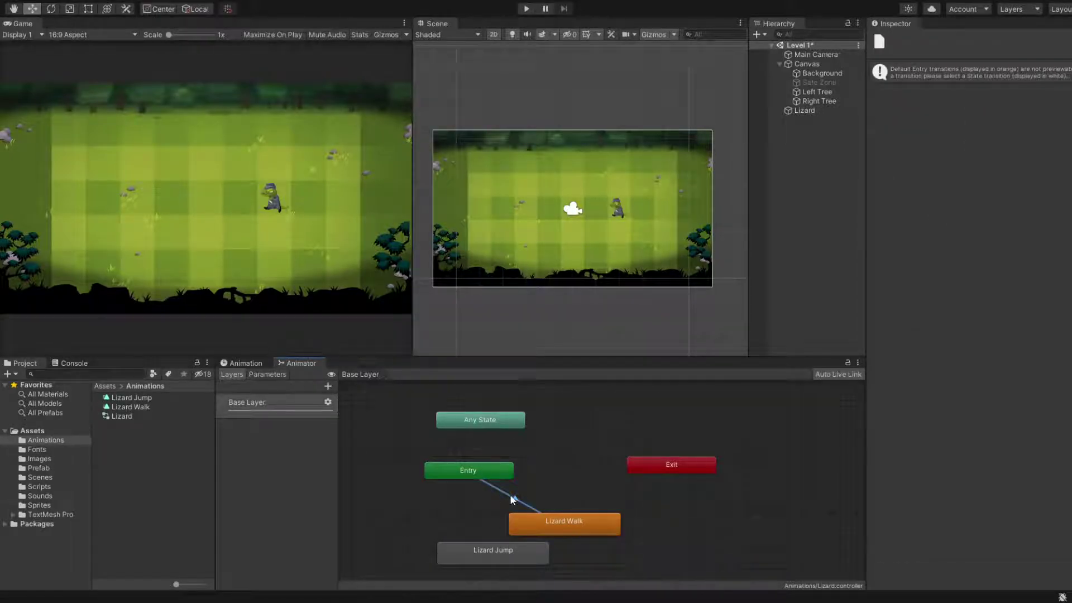
left_click(535, 518)
left_click(466, 475)
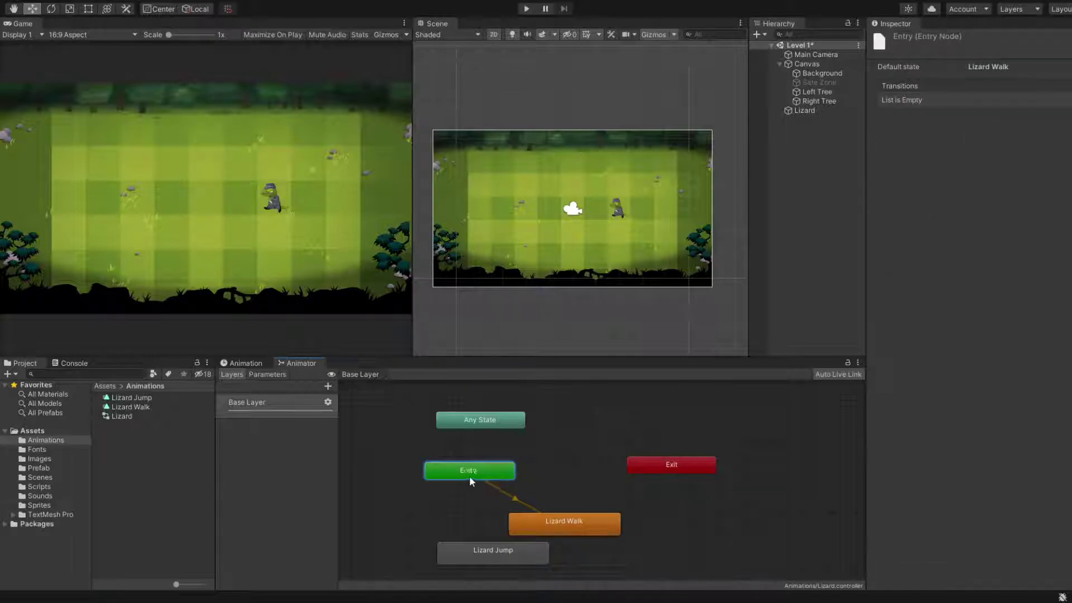
left_click(557, 532)
left_click_drag(557, 531, 574, 514)
left_click_drag(663, 466, 740, 473)
left_click(550, 511)
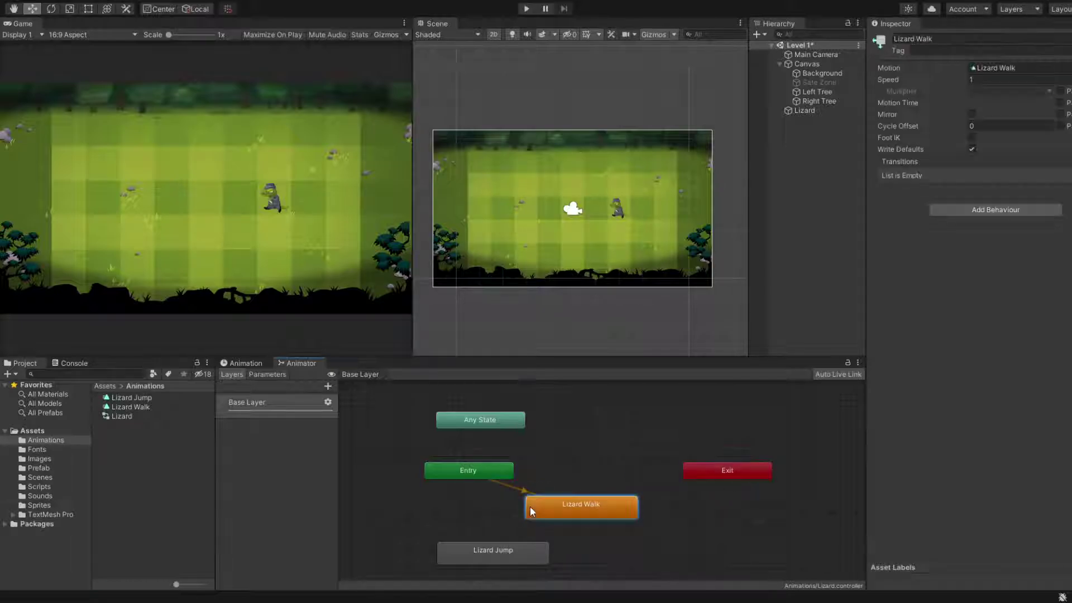
Step: Inspect the default Entry transition and shift Lizard Walk slightly lower-right
left_click(511, 496)
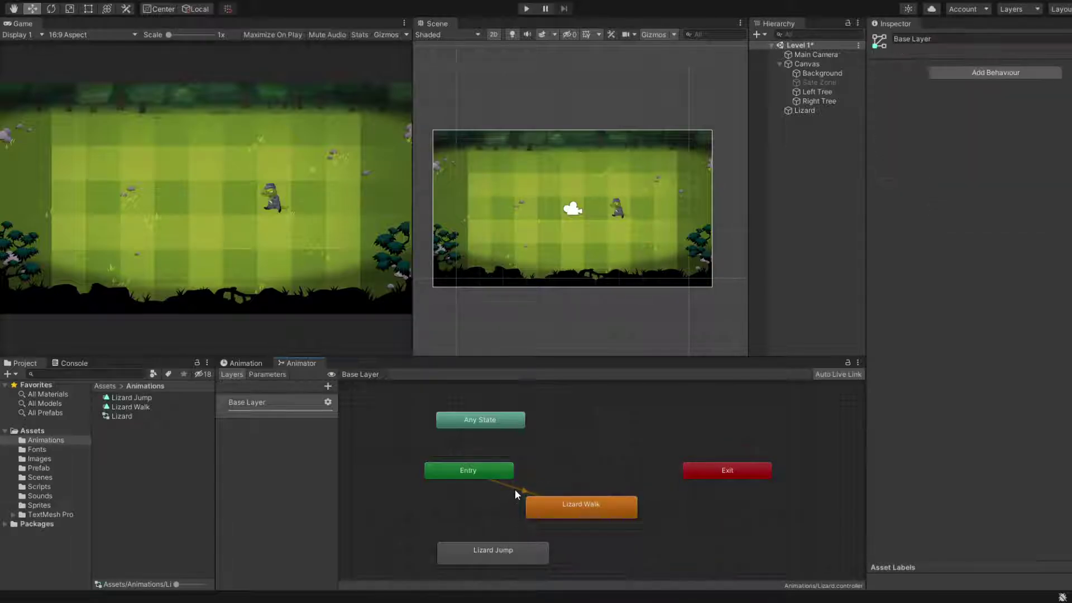
left_click(517, 488)
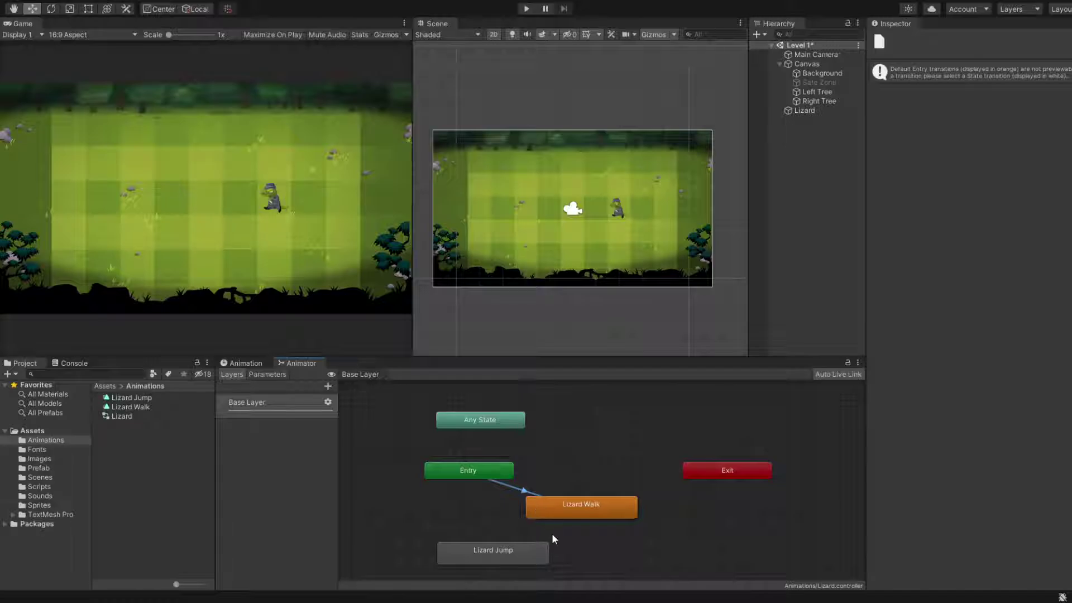
left_click(508, 478)
left_click(510, 490)
left_click(504, 493)
left_click(508, 485)
mouse_move(570, 512)
left_mouse_down()
mouse_move(631, 539)
mouse_move(580, 517)
left_mouse_up()
Step: Delete the Lizard Walk state from the graph
left_click(508, 548)
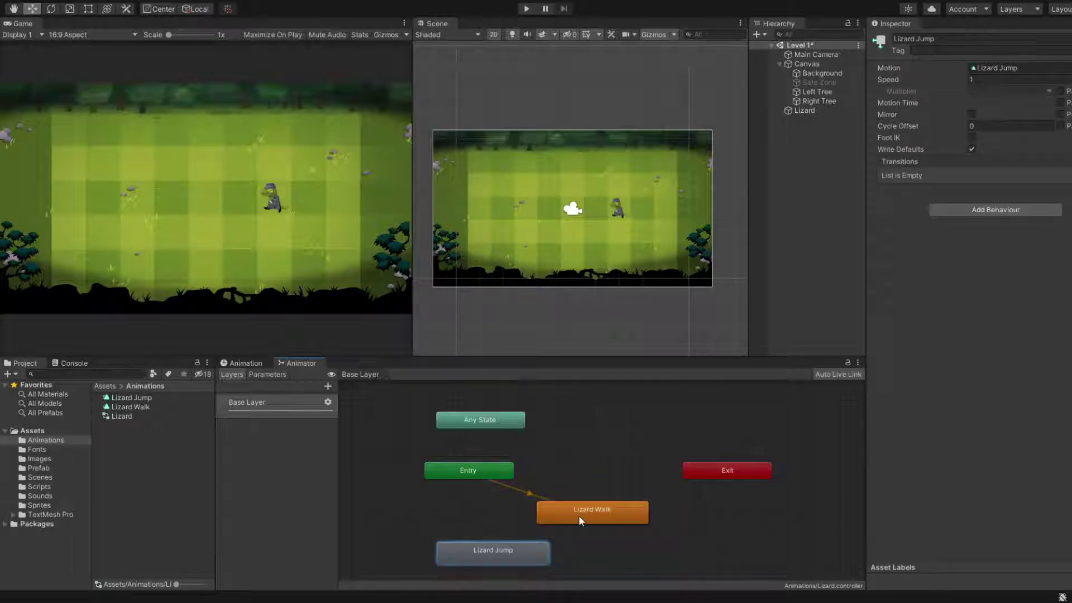
left_click(578, 520)
key("Delete")
Step: Delete Lizard Jump, then re-add Lizard Jump as default and Lizard Walk as a second state
left_click(504, 548)
key("Delete")
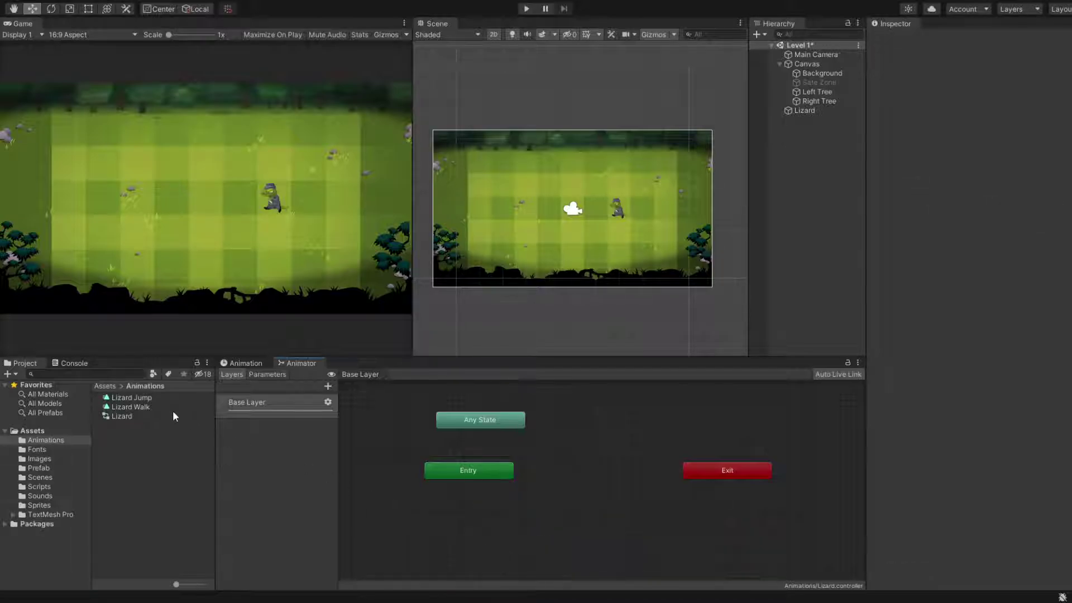
left_click_drag(172, 397, 465, 530)
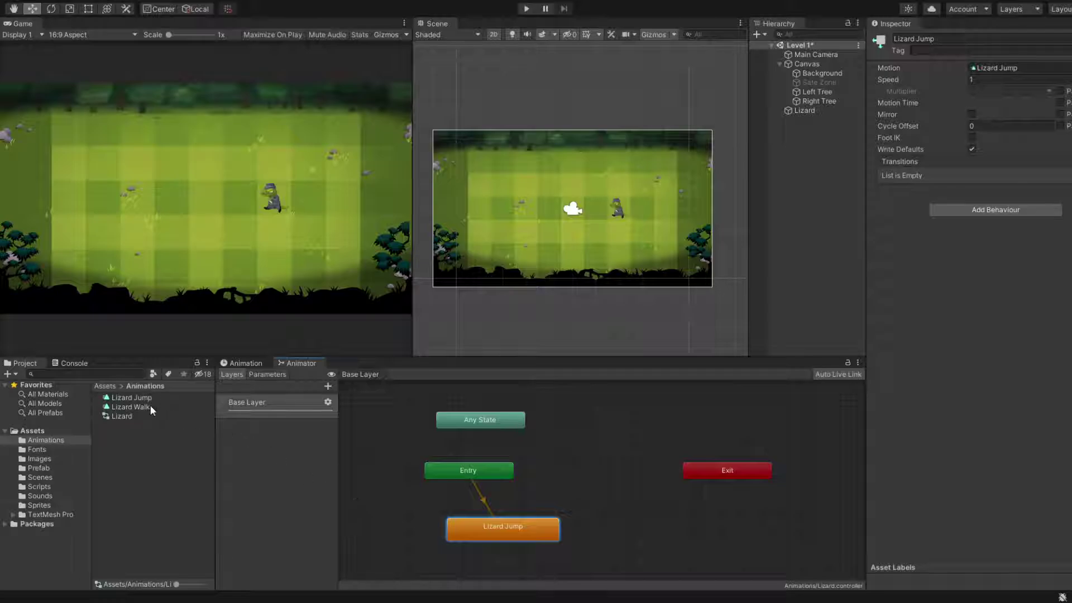
left_click_drag(149, 404, 643, 531)
left_click(634, 523)
left_click(716, 551)
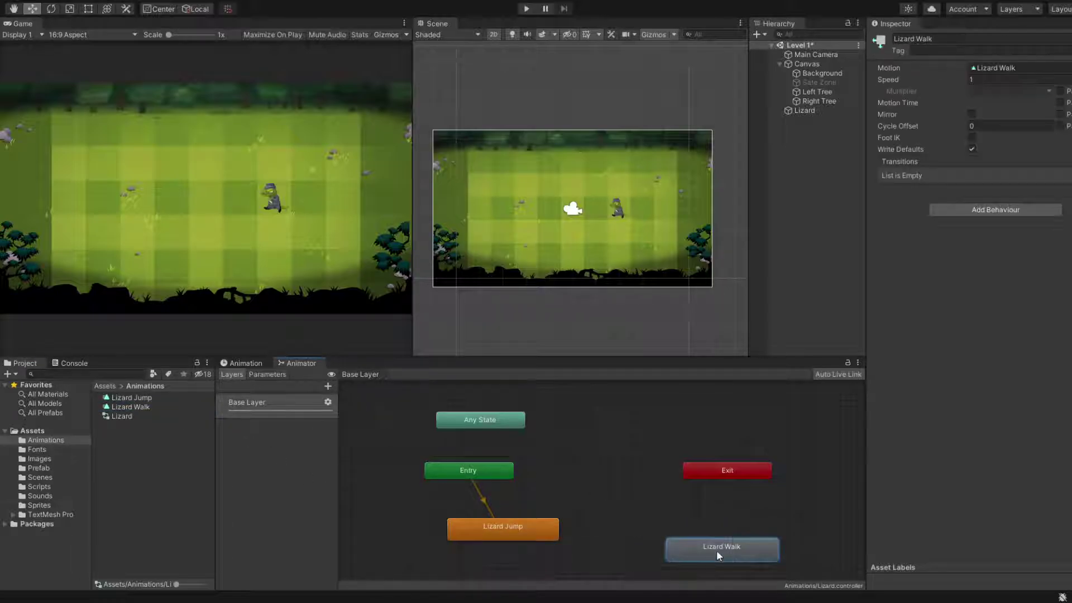
left_click_drag(716, 550, 591, 484)
Step: Create a transition from Lizard Jump to Lizard Walk and reposition Lizard Walk higher
left_click(529, 535)
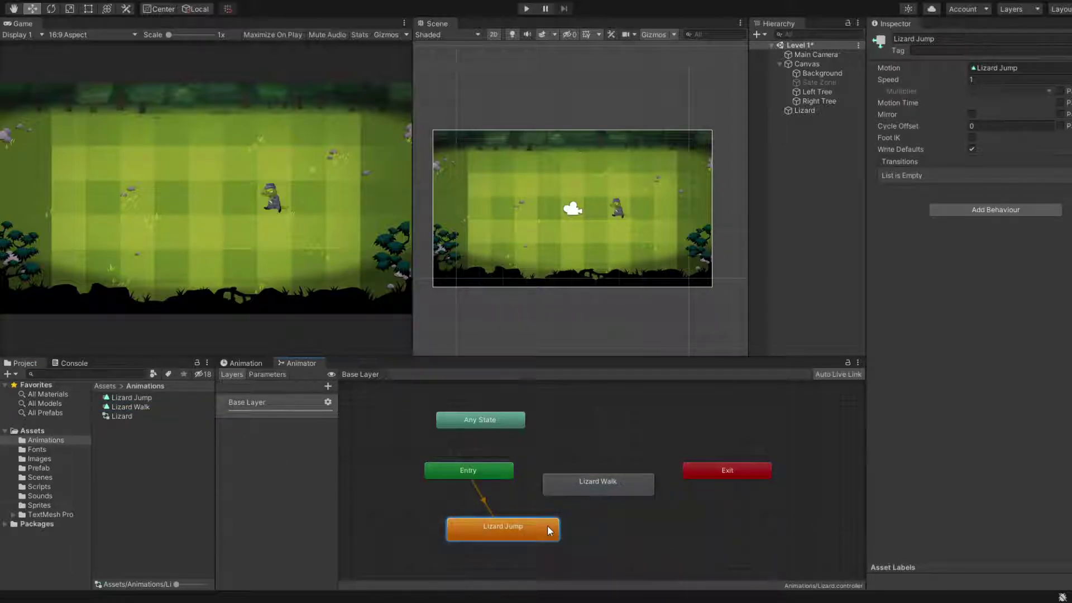
left_click(591, 494)
left_click(610, 489)
mouse_move(613, 487)
left_mouse_down()
mouse_move(619, 470)
mouse_move(607, 471)
left_mouse_up()
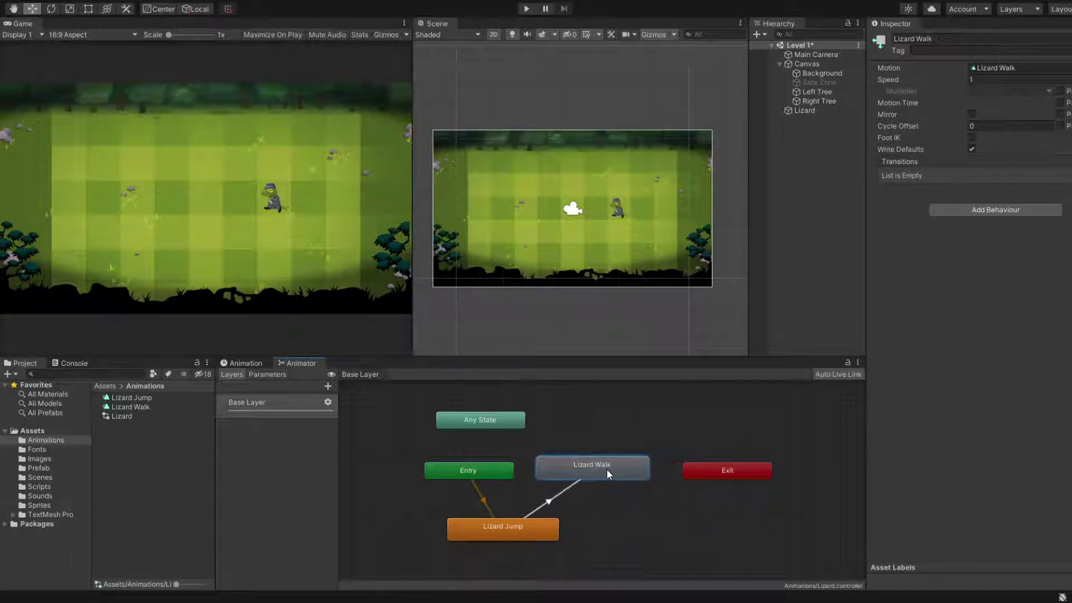
left_click(631, 513)
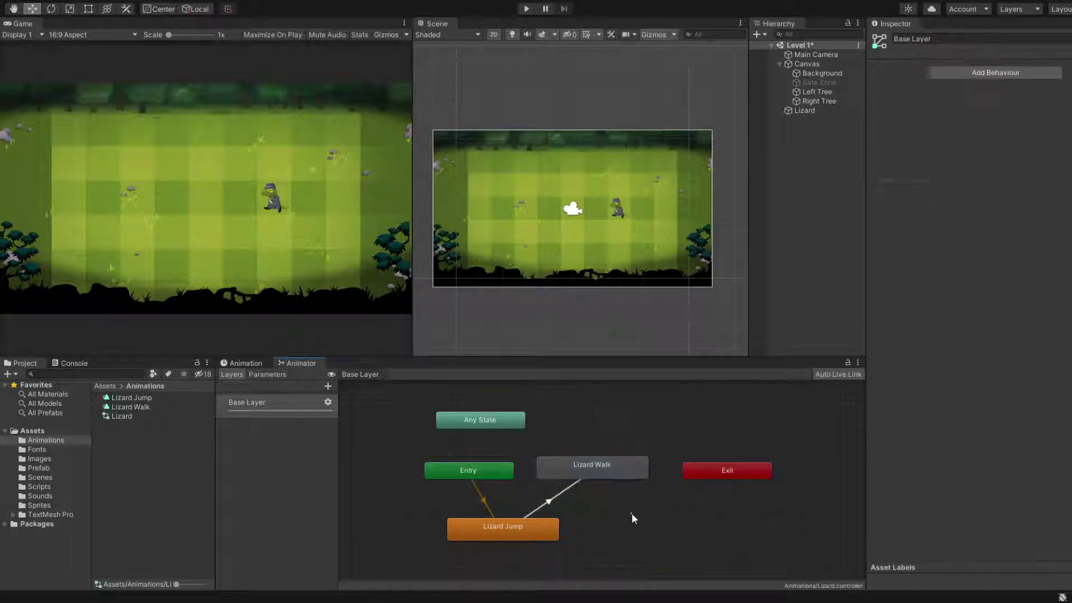
left_click(617, 475)
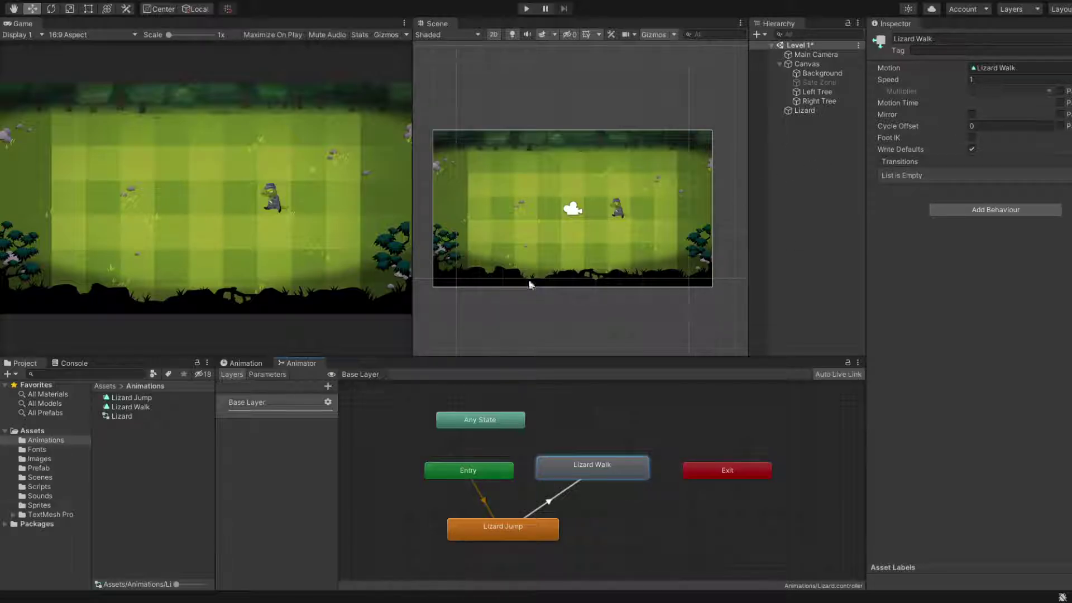
Step: Preview the Lizard Jump and Lizard Walk clips, then select the Lizard Walk state
left_click(127, 398)
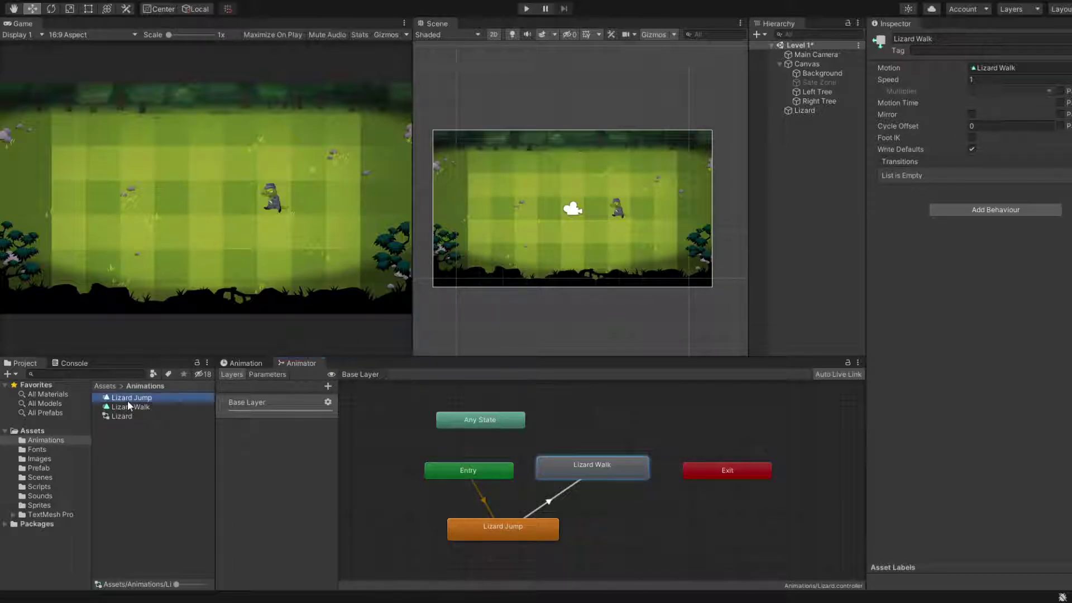
left_click(159, 410)
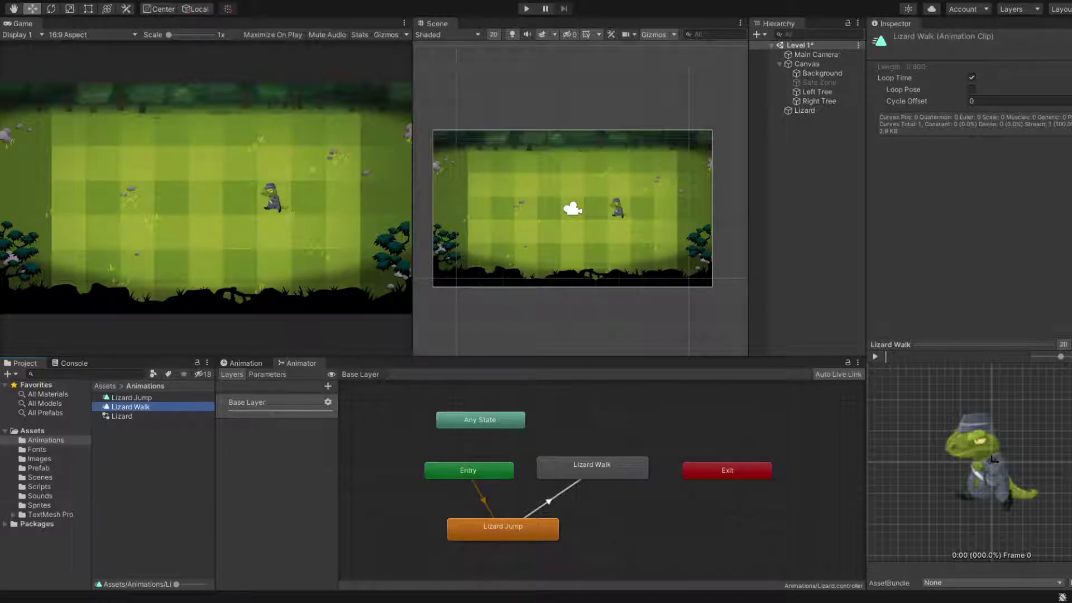
left_click(589, 474)
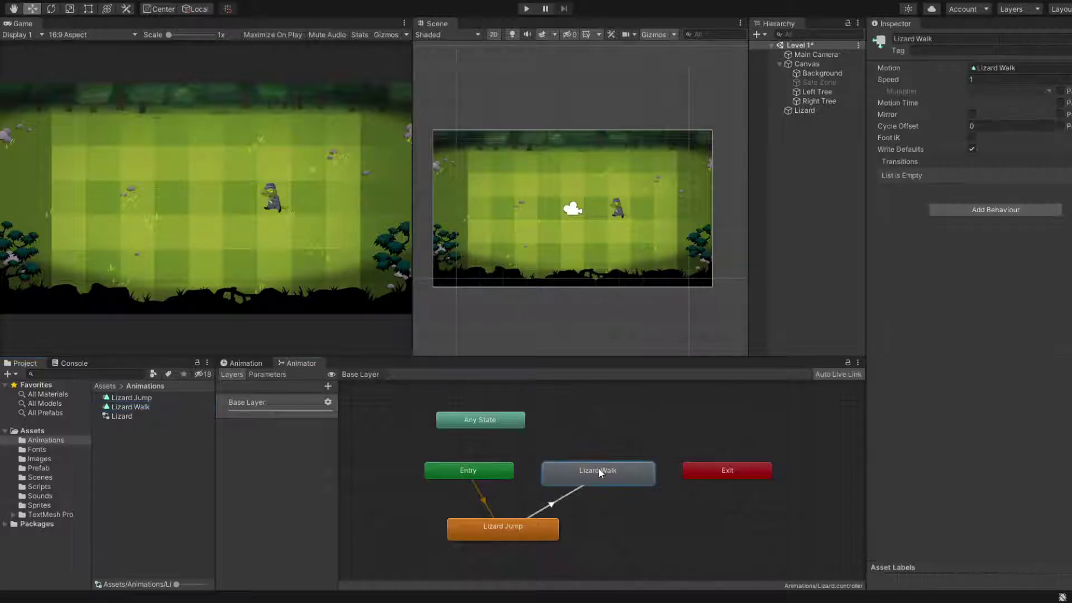
Step: Test the jump-then-walk sequence in Play mode twice, then save the Level 1 scene
left_click(525, 9)
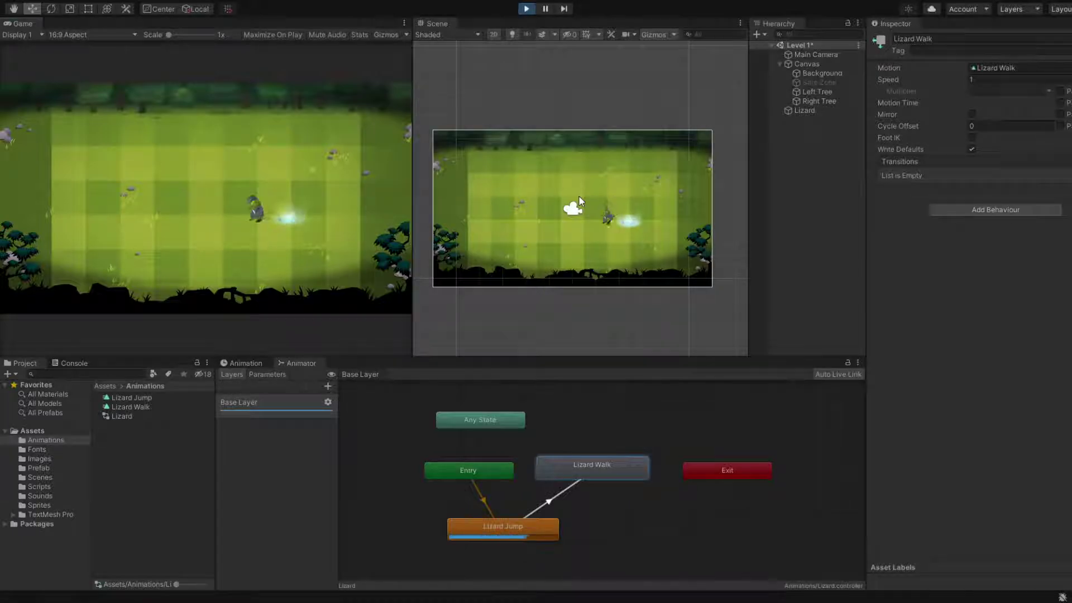
scroll(604, 291, "up", 5)
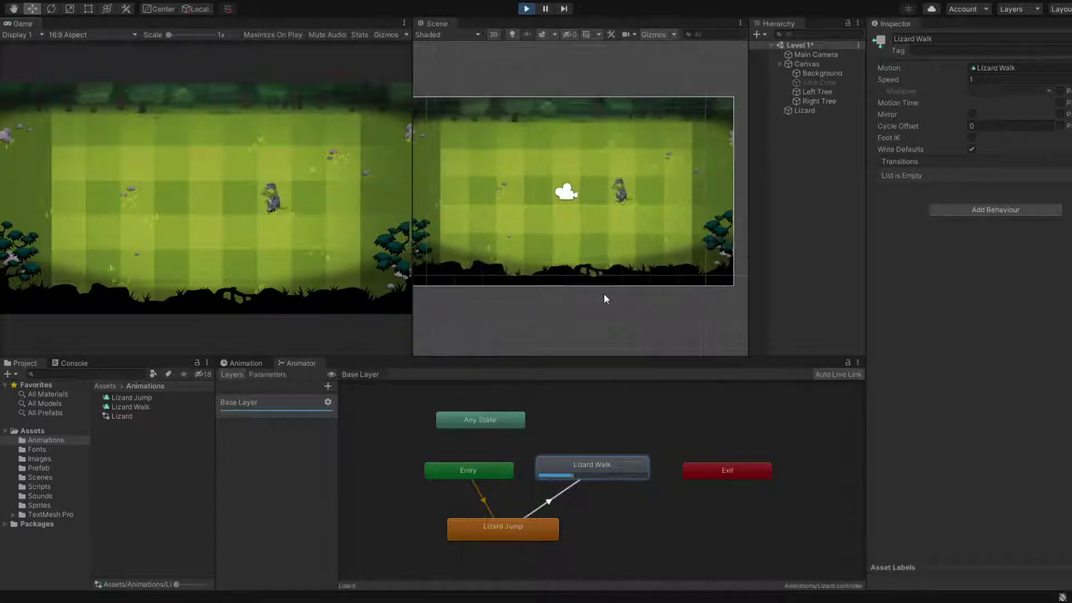
left_click(529, 13)
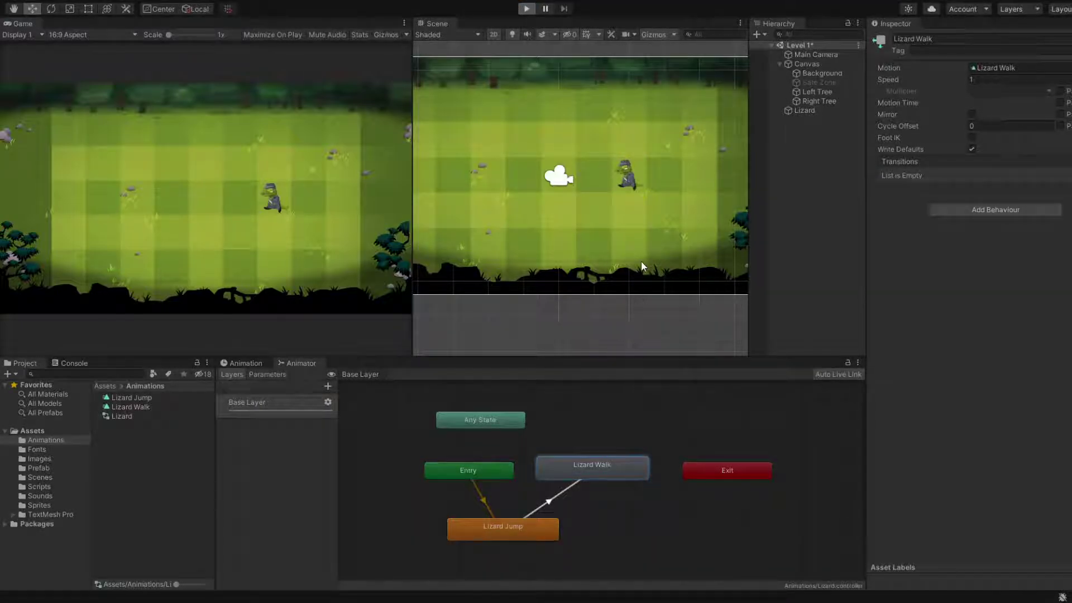
key("ctrl+p")
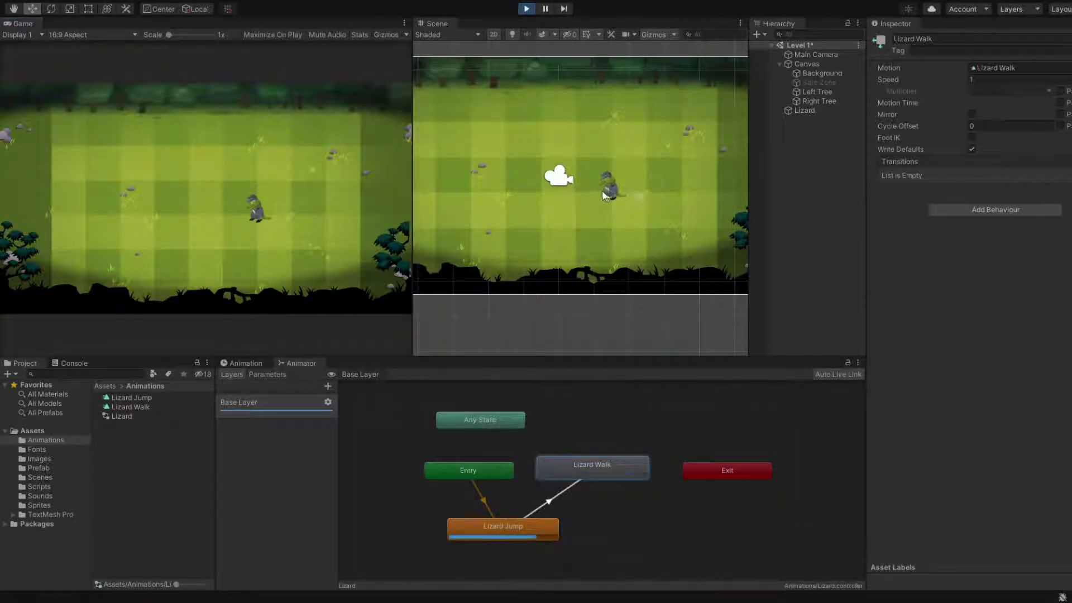
key("ctrl+p")
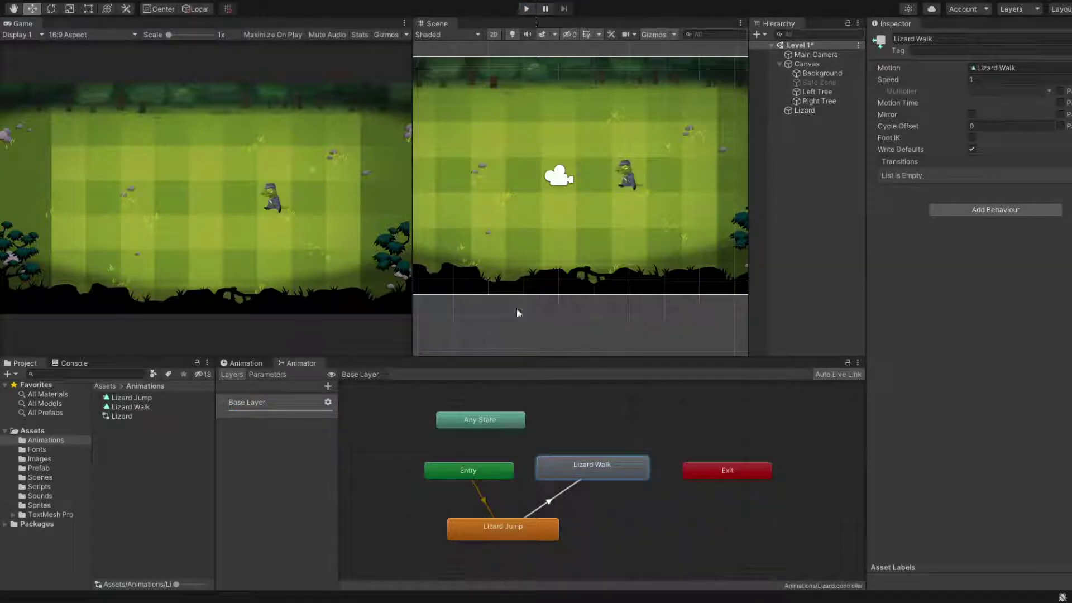
key("ctrl+s")
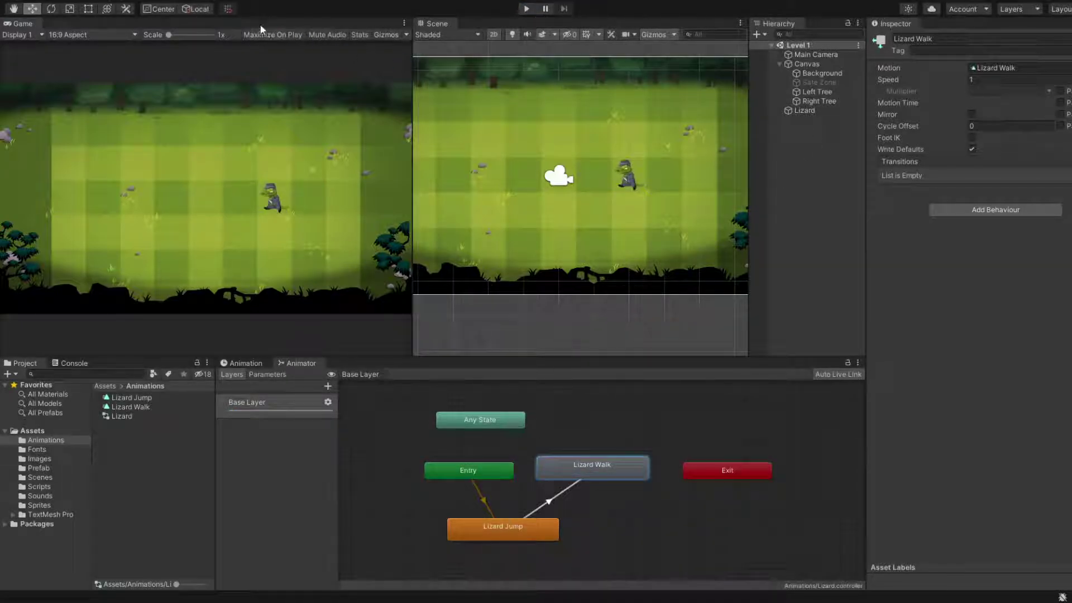